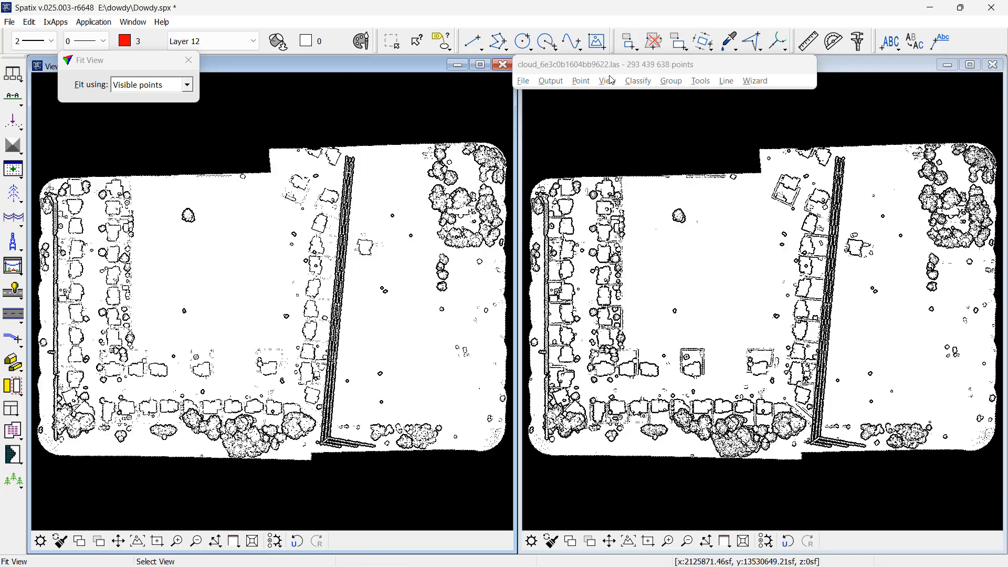
- Set the point cloud display in view 1 to color by Elevation and apply it
{"action": "left_click", "coordinate": [608, 81]}
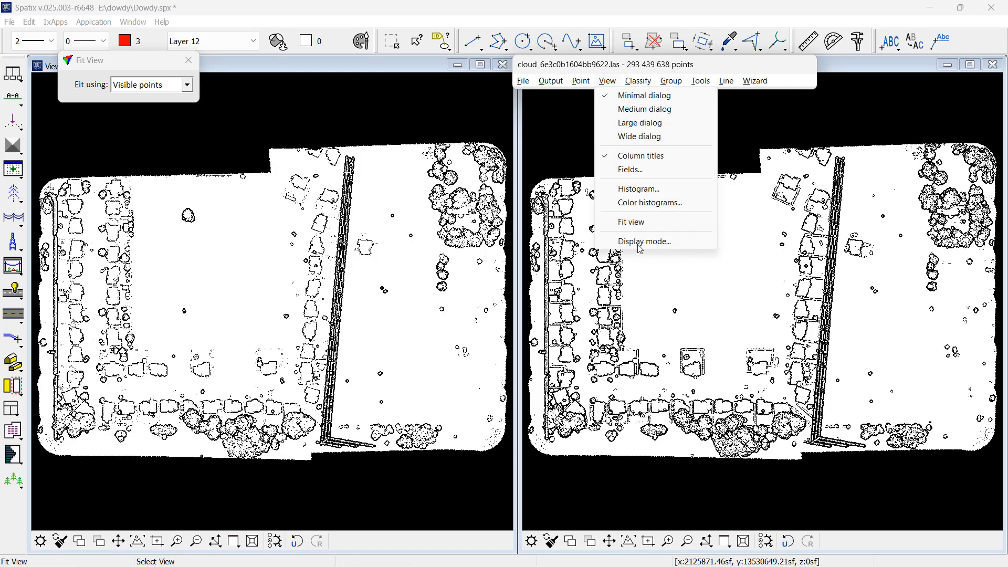
{"action": "left_click", "coordinate": [641, 242]}
{"action": "left_click", "coordinate": [103, 148]}
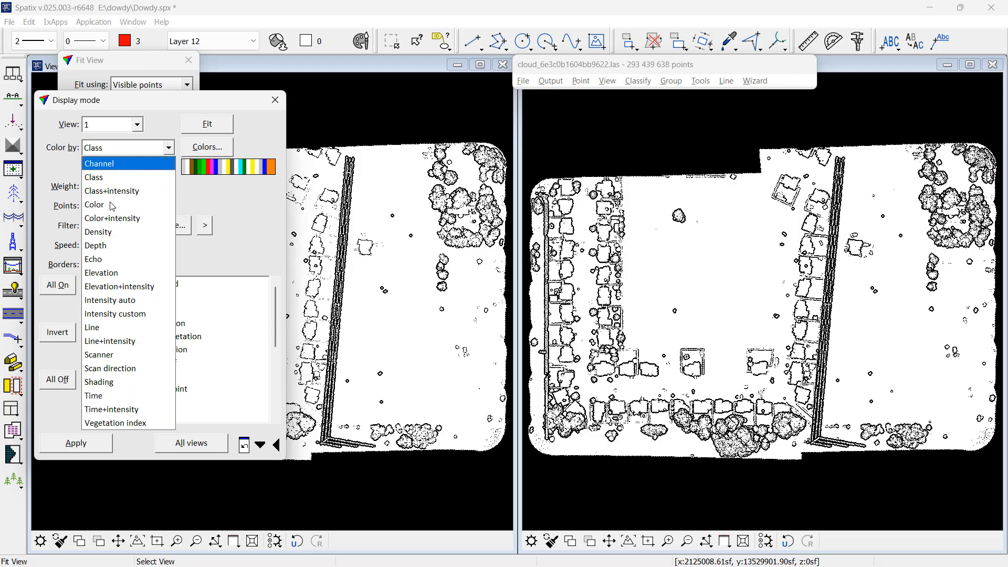
{"action": "left_click", "coordinate": [105, 274]}
{"action": "left_click", "coordinate": [104, 447]}
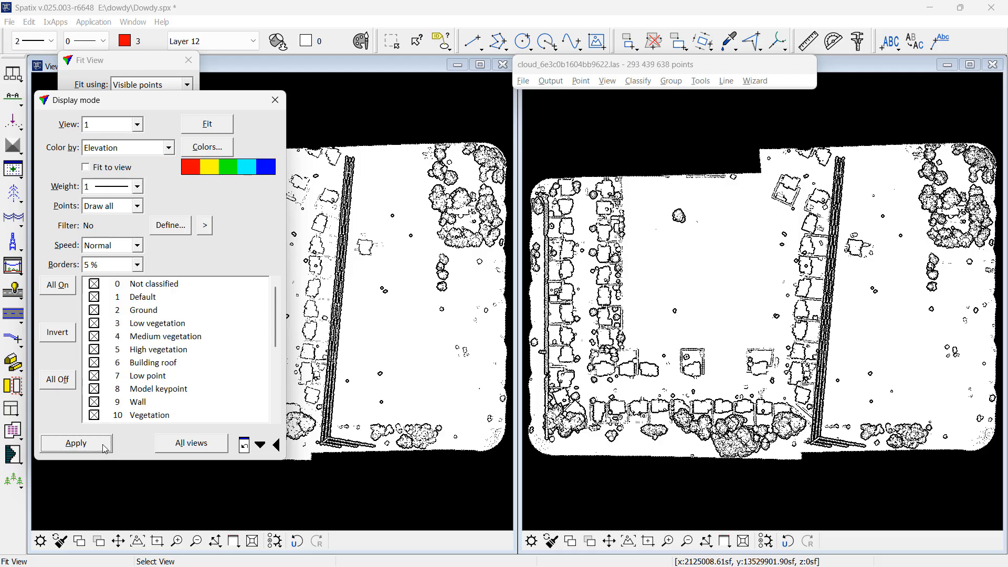
- Set the point cloud display in view 2 to color by Color, apply it and close the display settings
{"action": "left_click", "coordinate": [100, 124]}
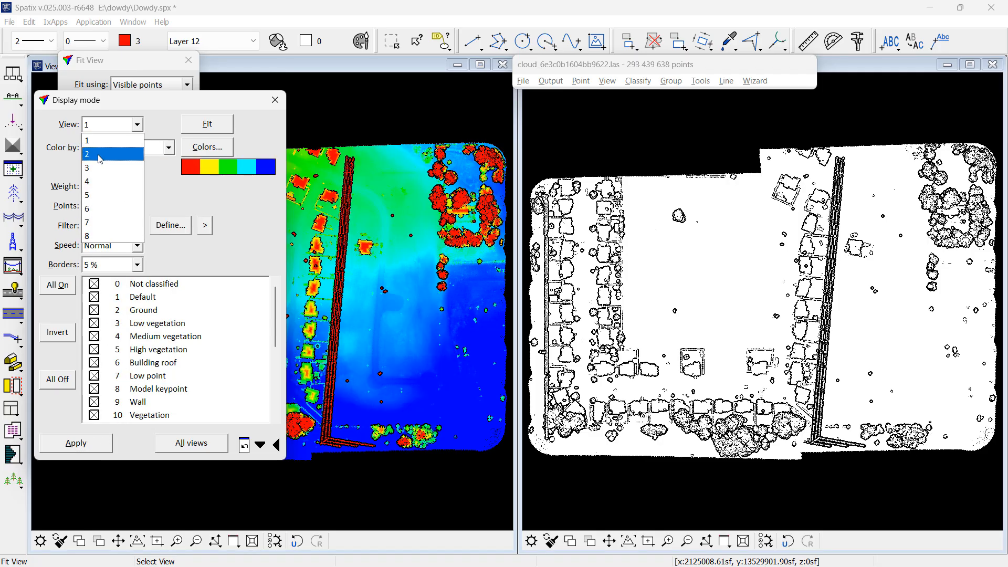
{"action": "left_click", "coordinate": [87, 154]}
{"action": "left_click", "coordinate": [168, 148]}
{"action": "left_click", "coordinate": [95, 210]}
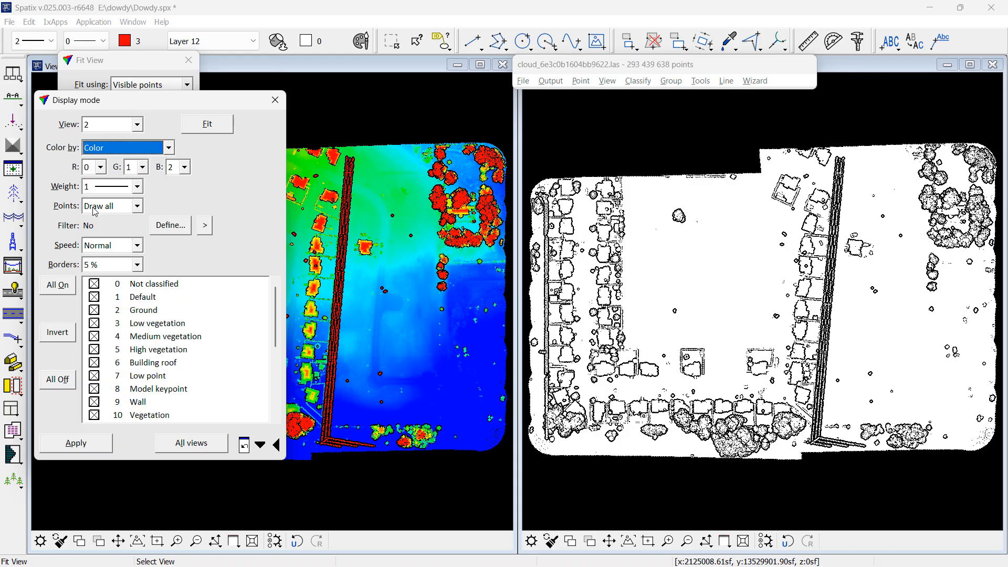
{"action": "left_click", "coordinate": [95, 442]}
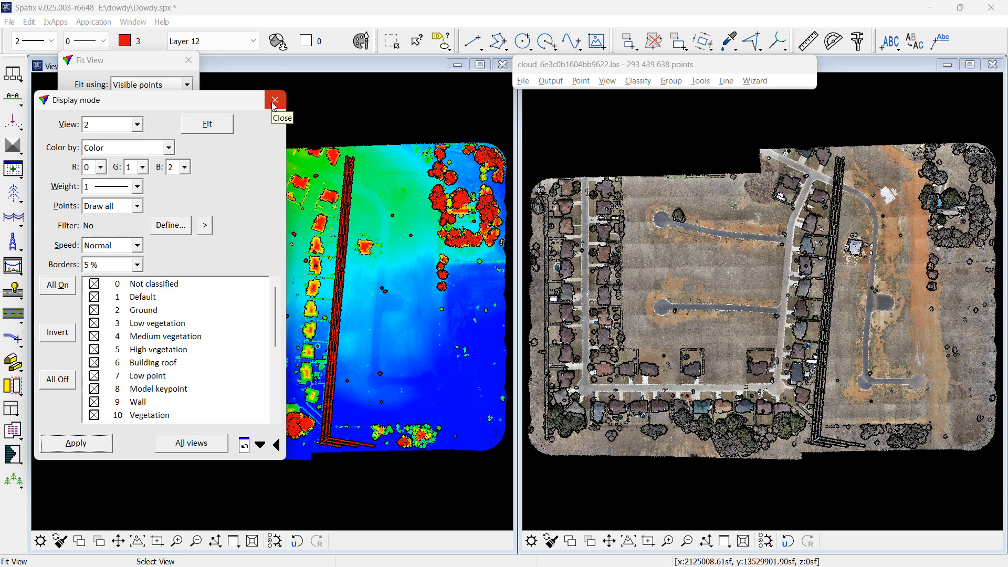
{"action": "left_click", "coordinate": [274, 101]}
- Renumber the imported trajectory 20220310_183457_41.trj as 101 in the trajectory manager
{"action": "left_click", "coordinate": [13, 74]}
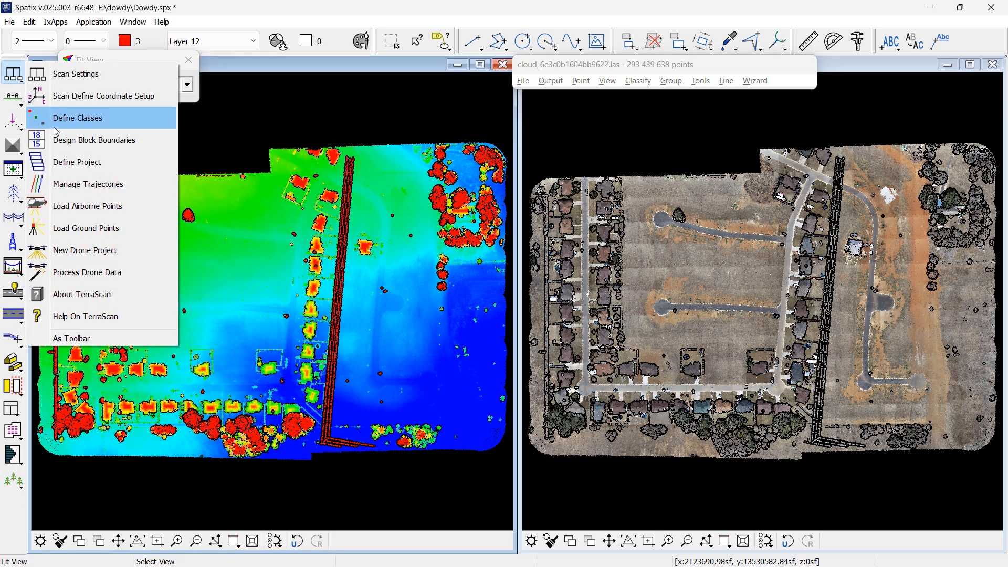
{"action": "left_click", "coordinate": [79, 183]}
{"action": "left_click", "coordinate": [669, 175]}
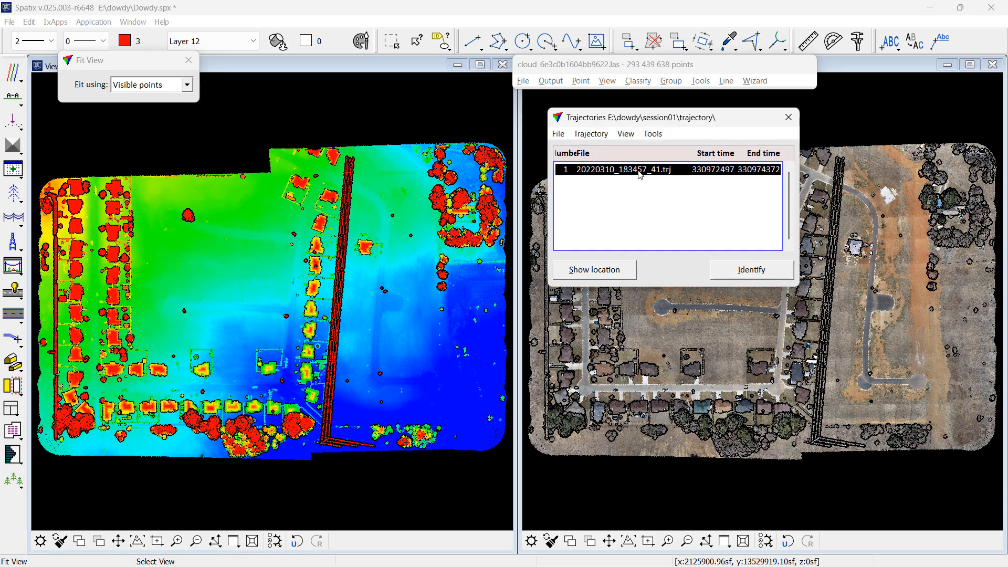
{"action": "left_click", "coordinate": [590, 135]}
{"action": "left_click", "coordinate": [622, 147]}
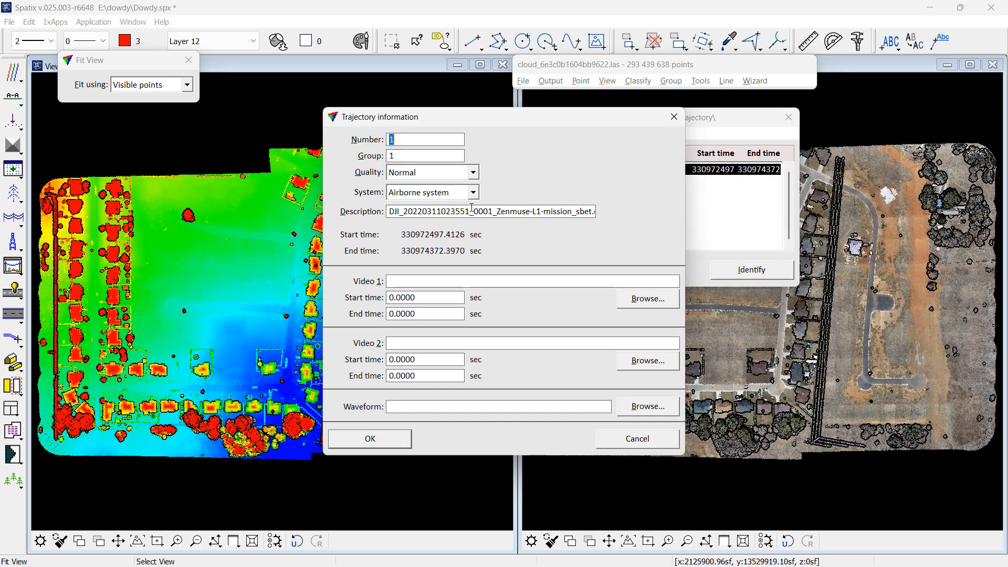
{"action": "left_click", "coordinate": [403, 141]}
{"action": "key", "text": "Tab"}
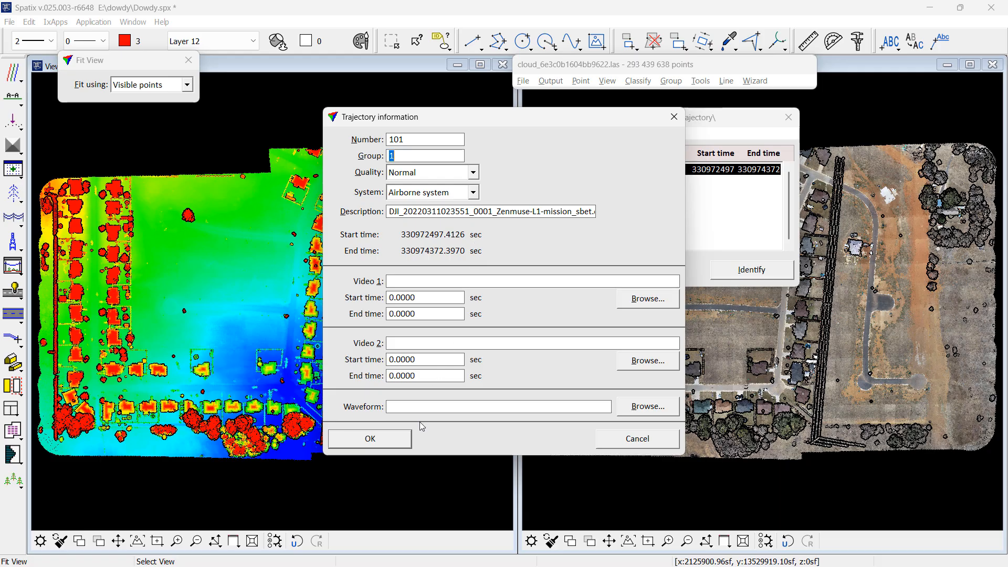
{"action": "left_click", "coordinate": [405, 440]}
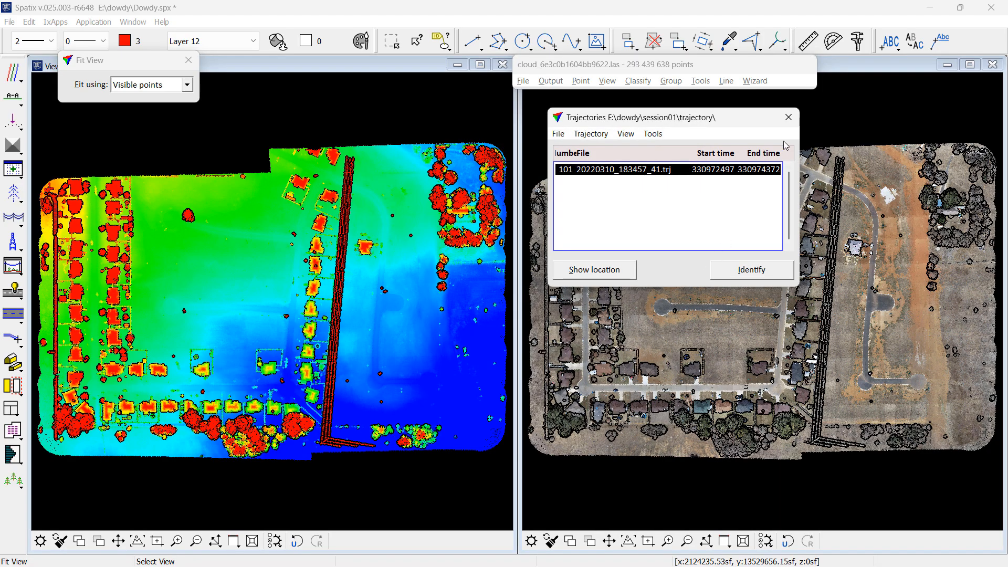
{"action": "left_click", "coordinate": [786, 119]}
- Run Process Drone Data with only Split trajectory enabled, excluding overlap cutting, noise removal, thinning and ground classification
{"action": "left_click", "coordinate": [755, 80]}
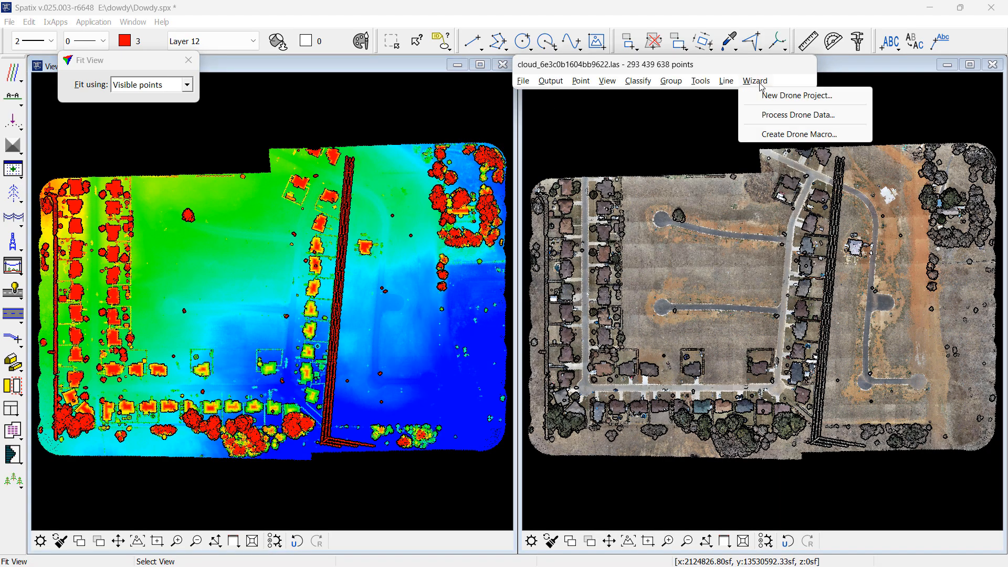
{"action": "left_click", "coordinate": [767, 116]}
{"action": "left_click", "coordinate": [428, 177]}
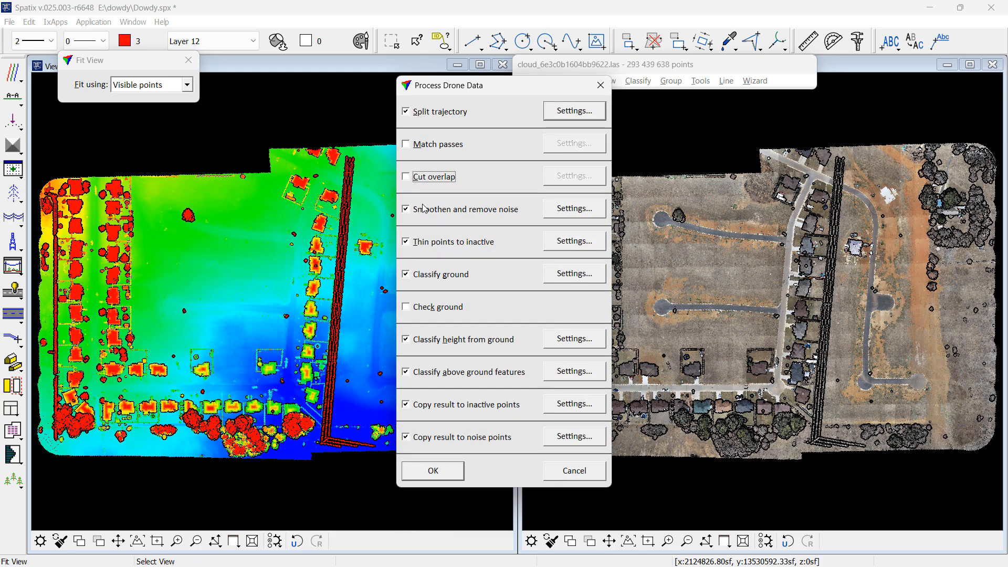
{"action": "left_click", "coordinate": [424, 219]}
{"action": "left_click", "coordinate": [430, 248]}
{"action": "left_click", "coordinate": [432, 282]}
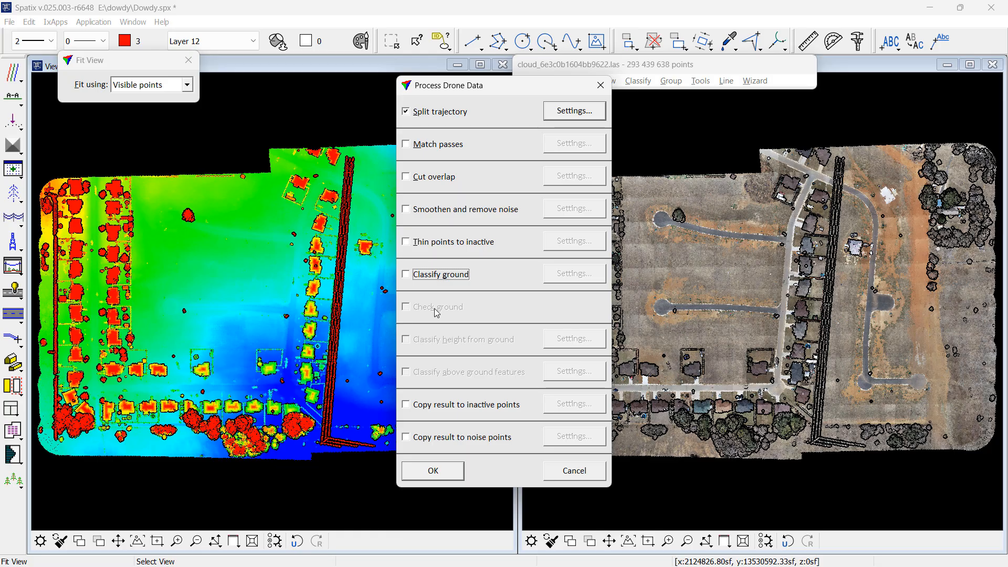
{"action": "left_click", "coordinate": [445, 472]}
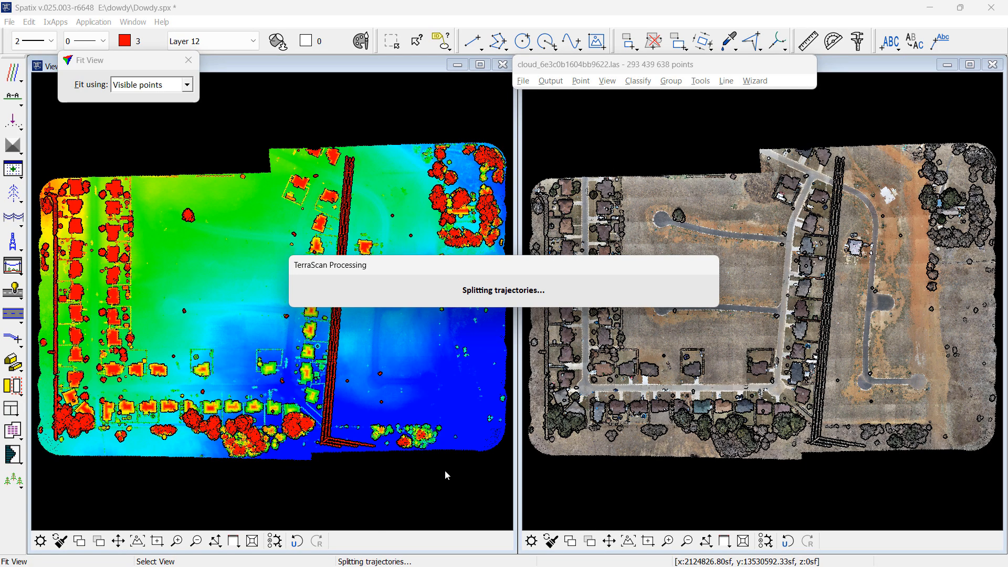
- Color the points by Line in all views and close the display settings
{"action": "left_click", "coordinate": [607, 81]}
{"action": "left_click", "coordinate": [631, 242]}
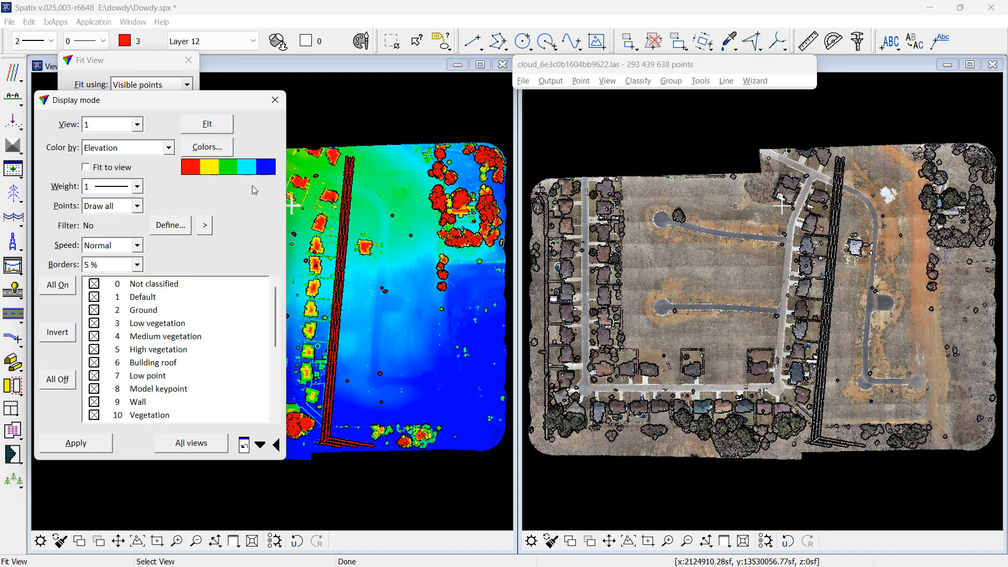
{"action": "left_click", "coordinate": [132, 144]}
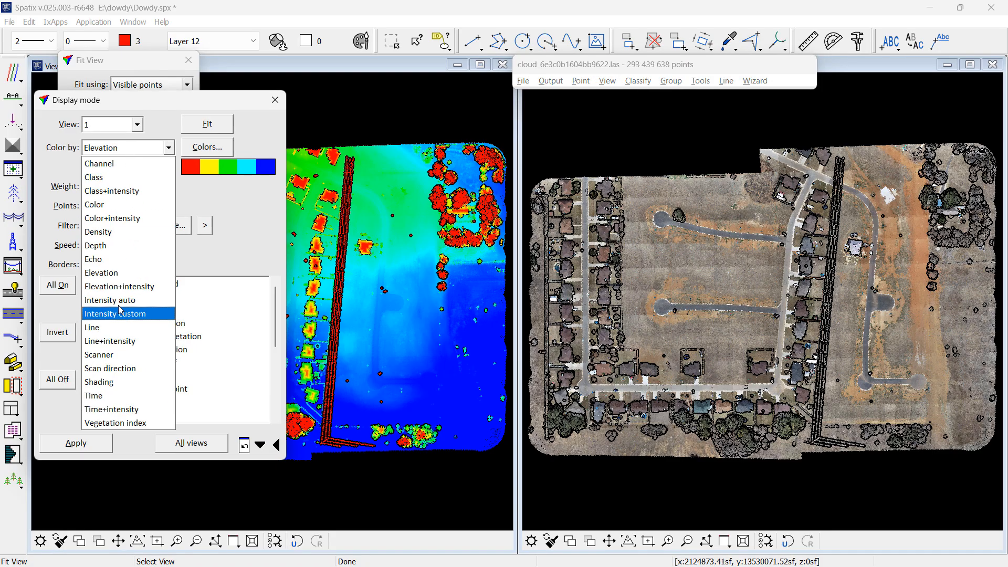
{"action": "left_click", "coordinate": [120, 326]}
{"action": "left_click", "coordinate": [179, 443]}
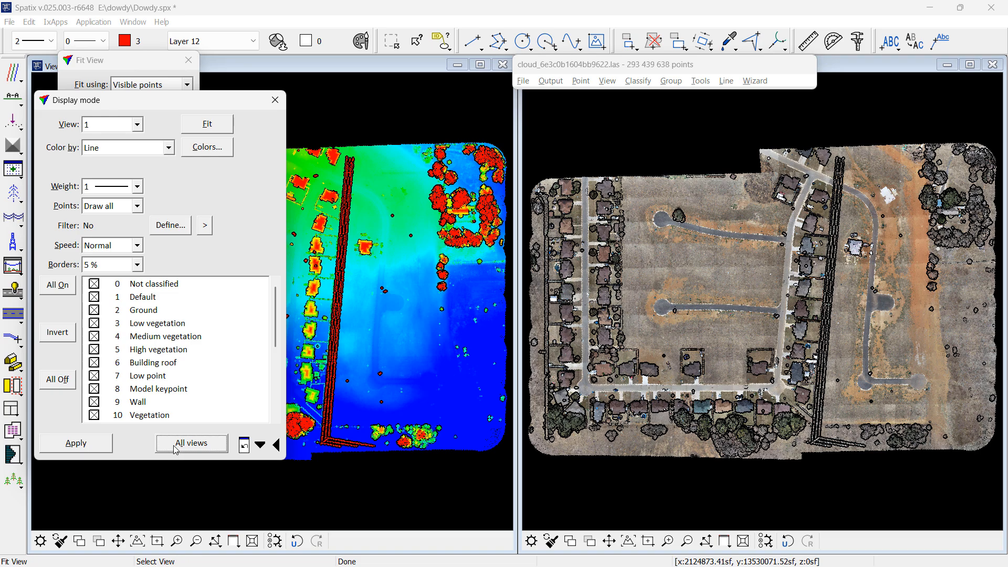
{"action": "left_click", "coordinate": [273, 110]}
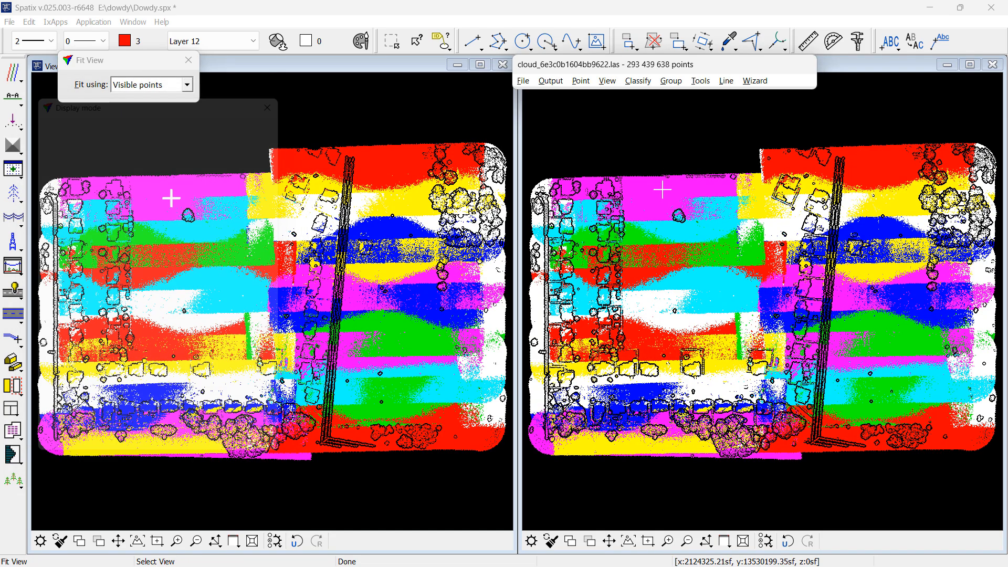
- Draw a vertical section with depth 0.250 across the red and cyan strips in the western field and show it in view 2
{"action": "left_click", "coordinate": [13, 98]}
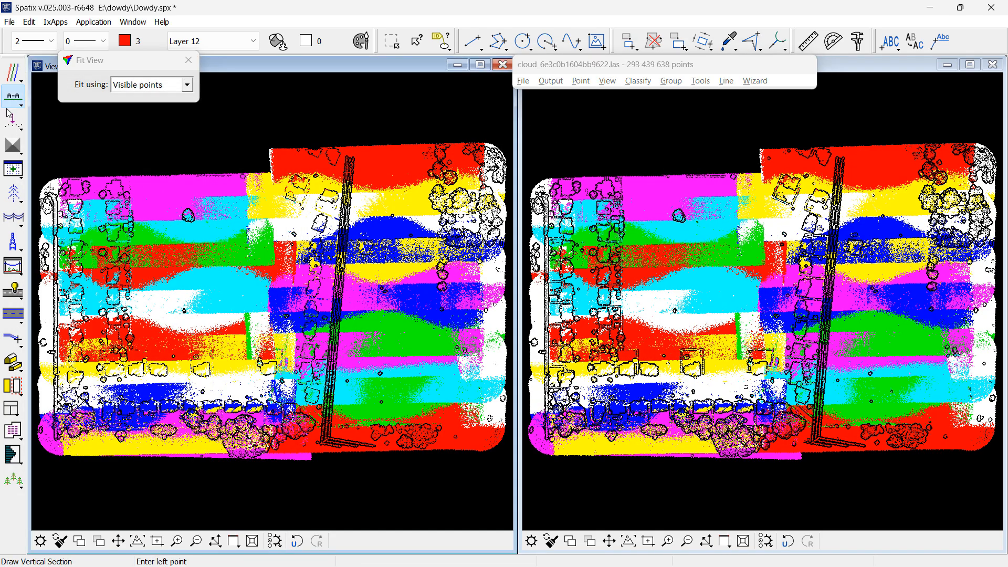
{"action": "left_click", "coordinate": [204, 257]}
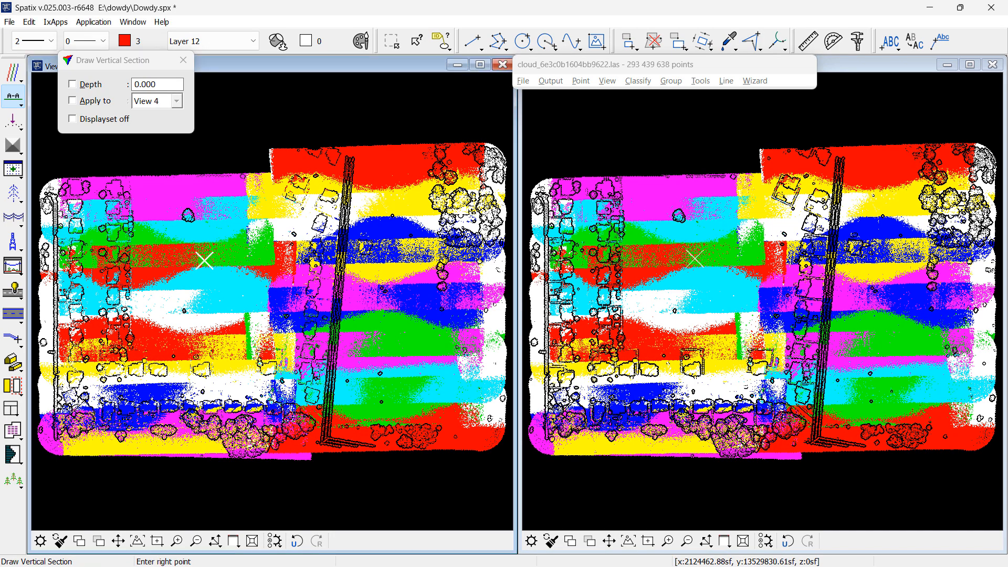
{"action": "left_click", "coordinate": [205, 292]}
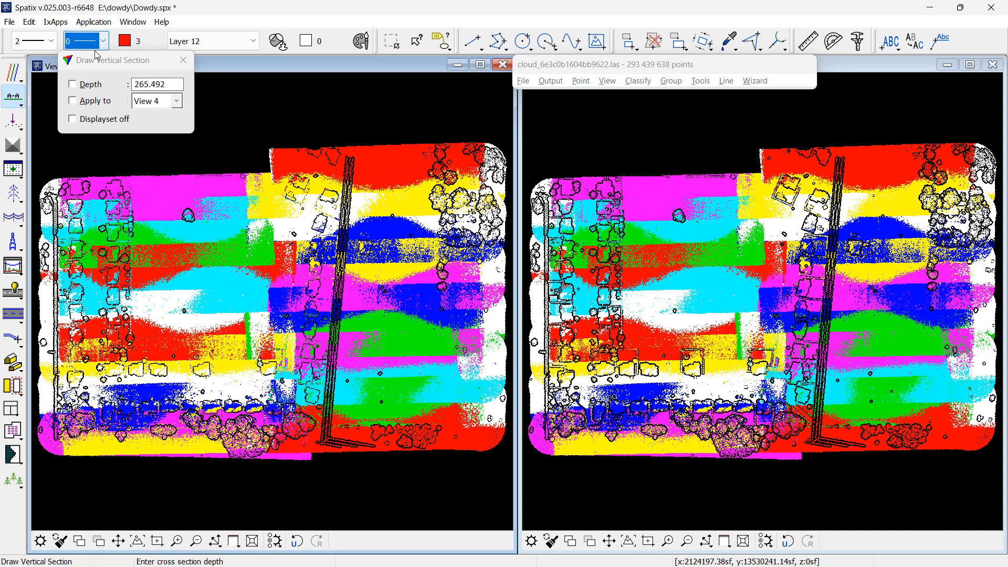
{"action": "left_click", "coordinate": [94, 81]}
{"action": "type", "text": "0.250"}
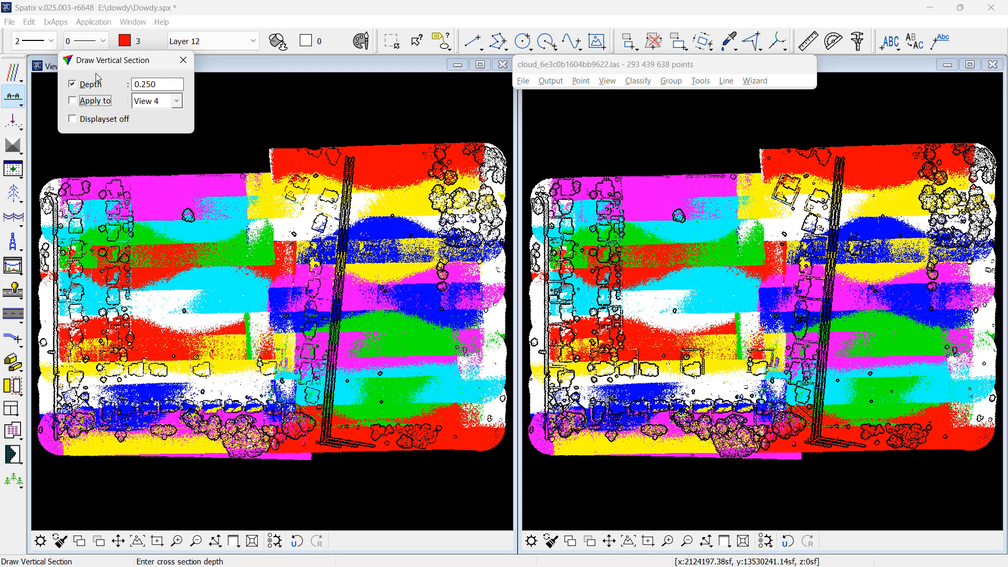
{"action": "key", "text": "Return"}
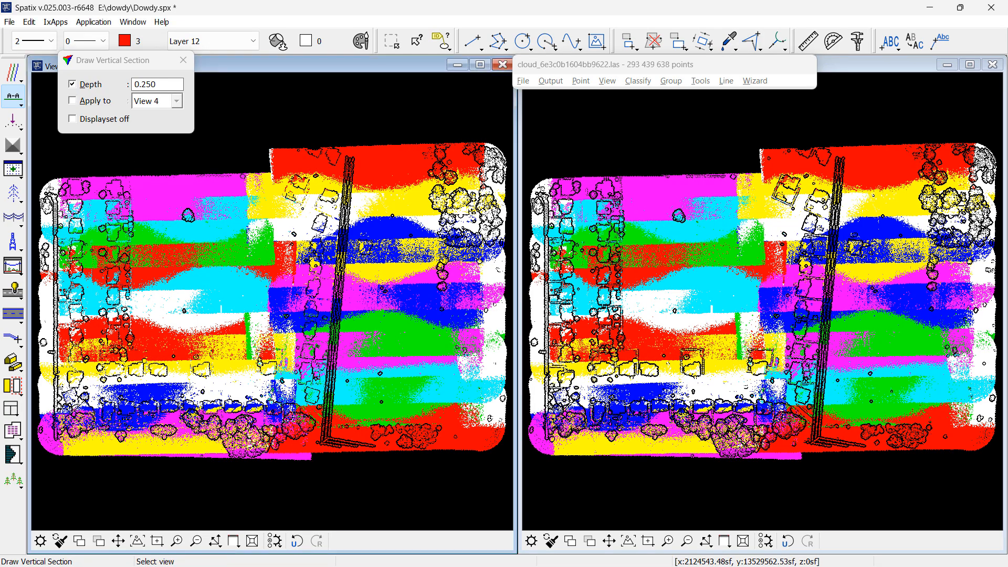
{"action": "left_click", "coordinate": [709, 313]}
{"action": "left_click", "coordinate": [668, 542]}
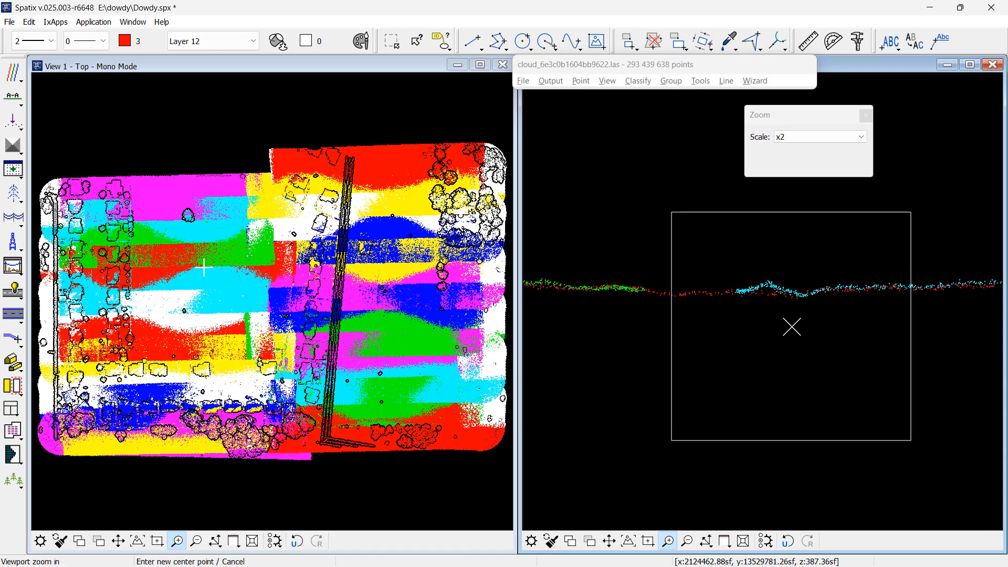
{"action": "key", "text": "Escape"}
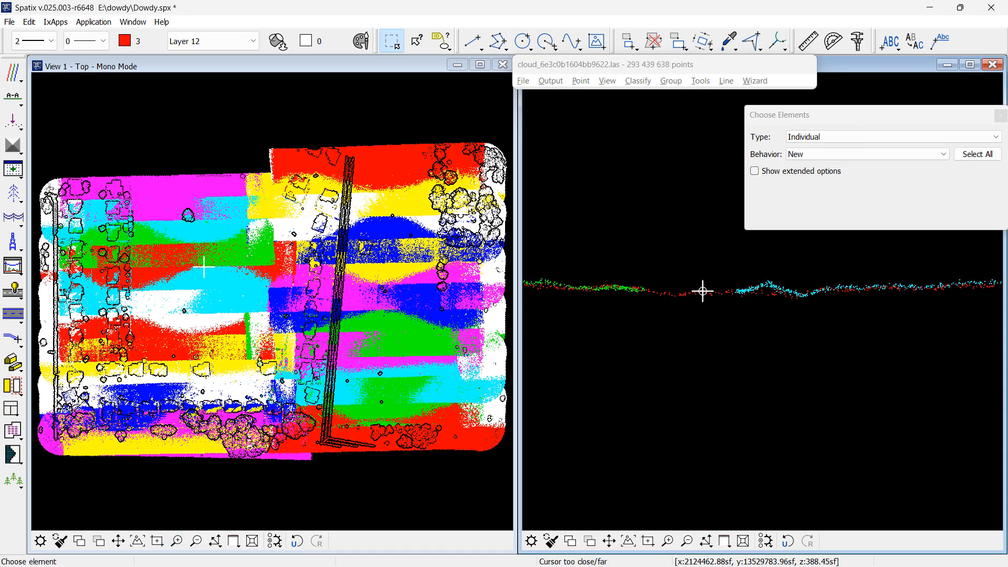
- Move the section in view 2 forward three times by a fixed step of 0.020 sf to compare the flight lines
{"action": "left_click", "coordinate": [13, 96]}
{"action": "left_click", "coordinate": [73, 163]}
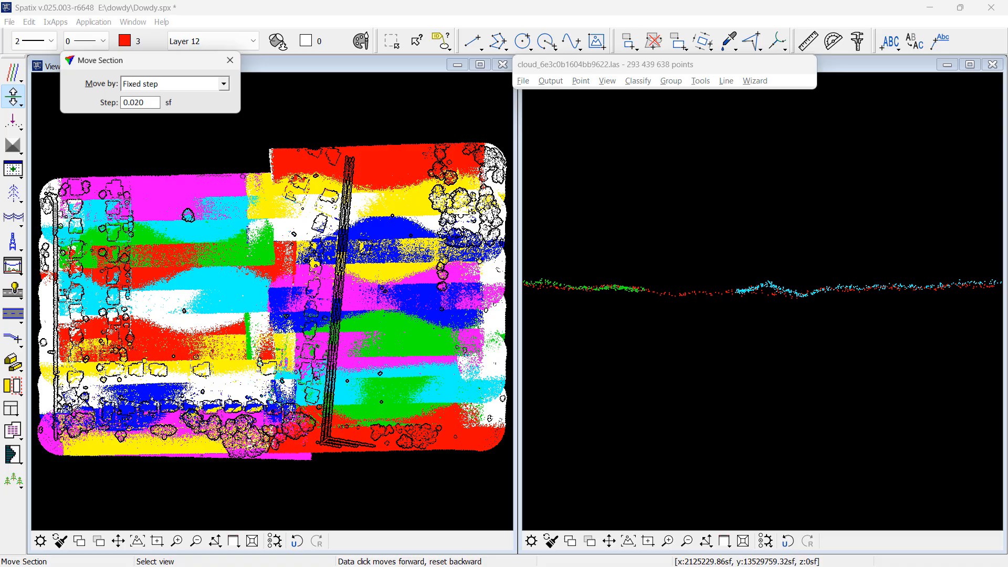
{"action": "left_click", "coordinate": [876, 339]}
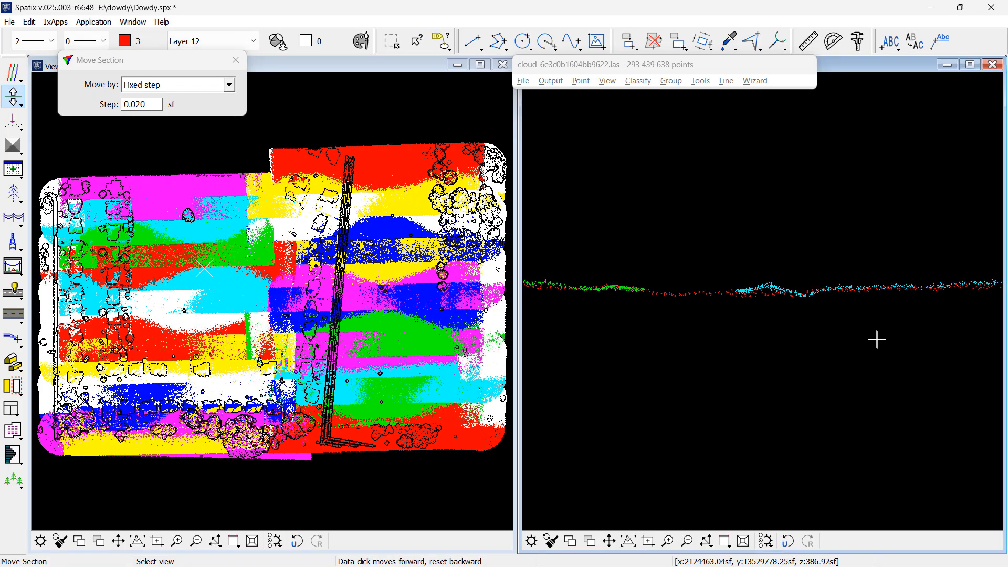
{"action": "left_click", "coordinate": [877, 340]}
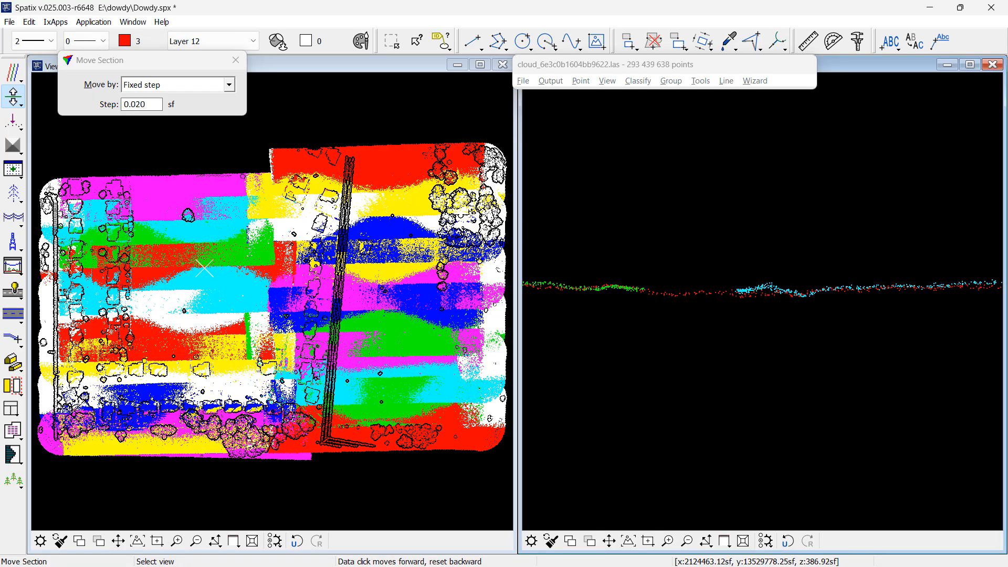
{"action": "left_click", "coordinate": [877, 340]}
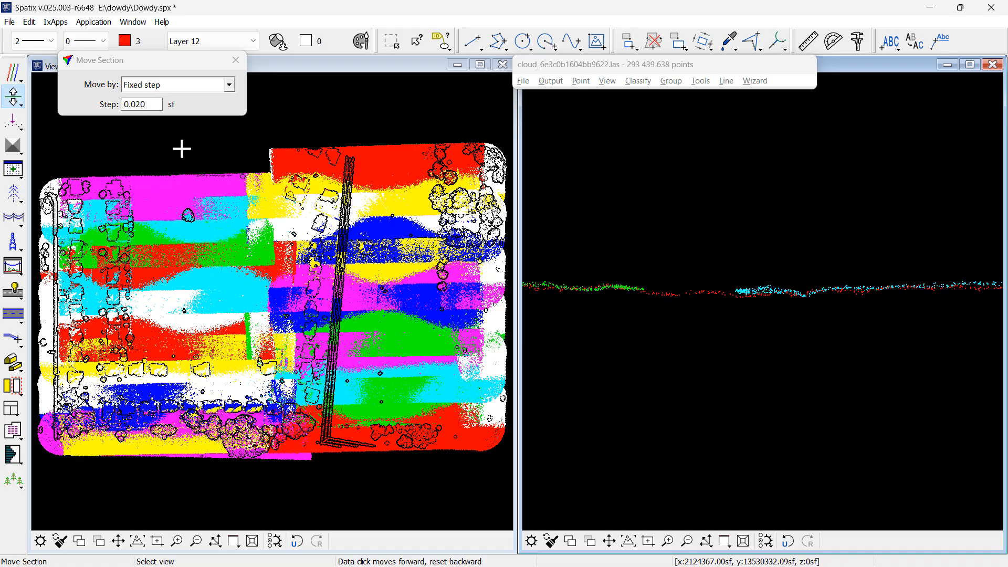
- Draw another 0.250-deep vertical section across the green, magenta and cyan strips in the eastern area and inspect the line offset in view 2
{"action": "left_click", "coordinate": [13, 97]}
{"action": "left_click", "coordinate": [68, 97]}
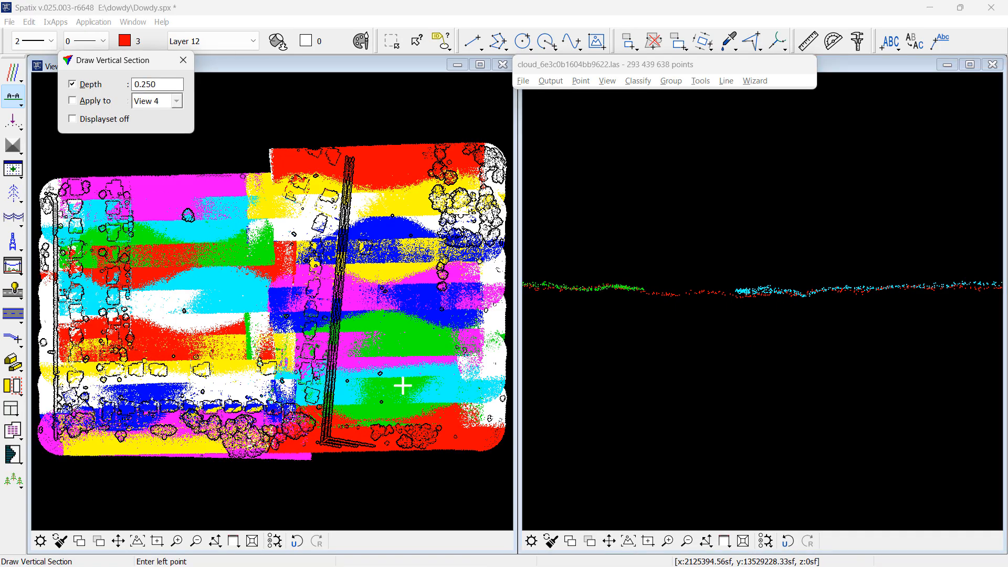
{"action": "left_click", "coordinate": [403, 345]}
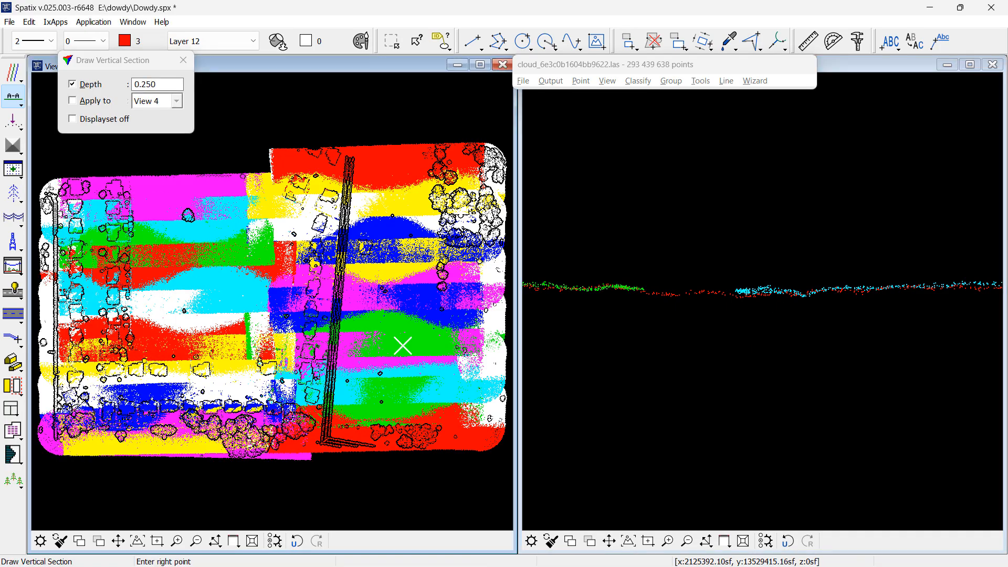
{"action": "left_click", "coordinate": [403, 384]}
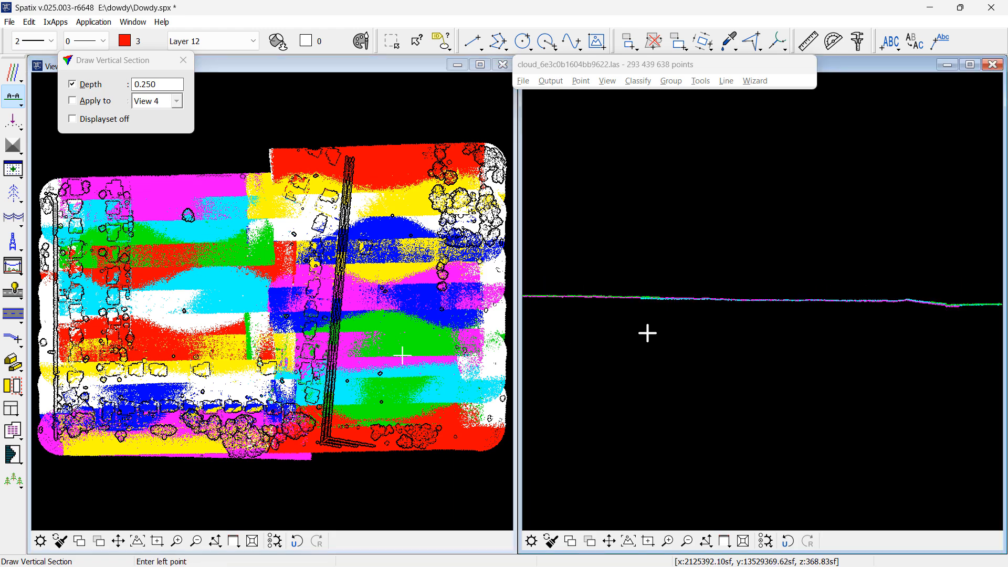
{"action": "left_click", "coordinate": [668, 541]}
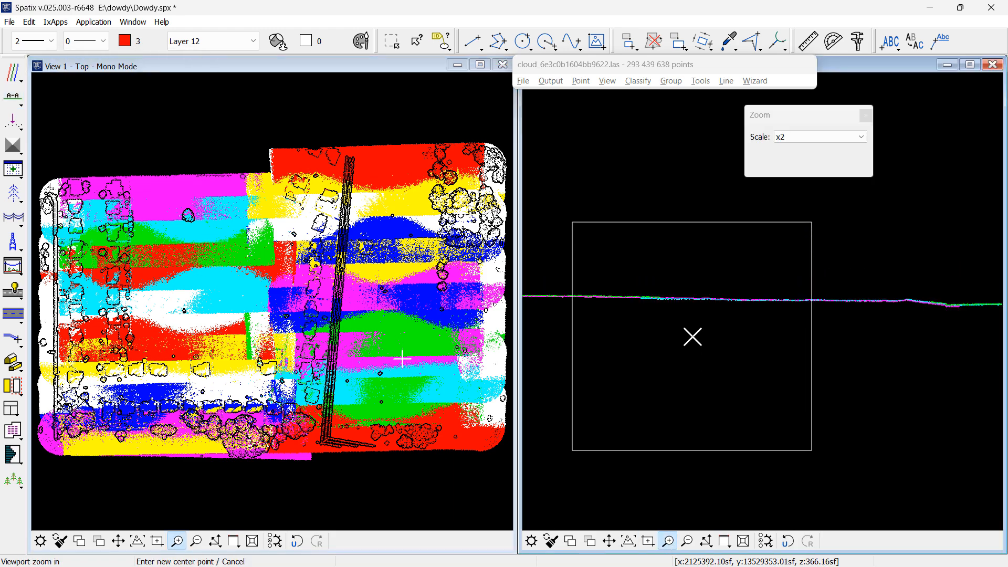
{"action": "left_click", "coordinate": [900, 306]}
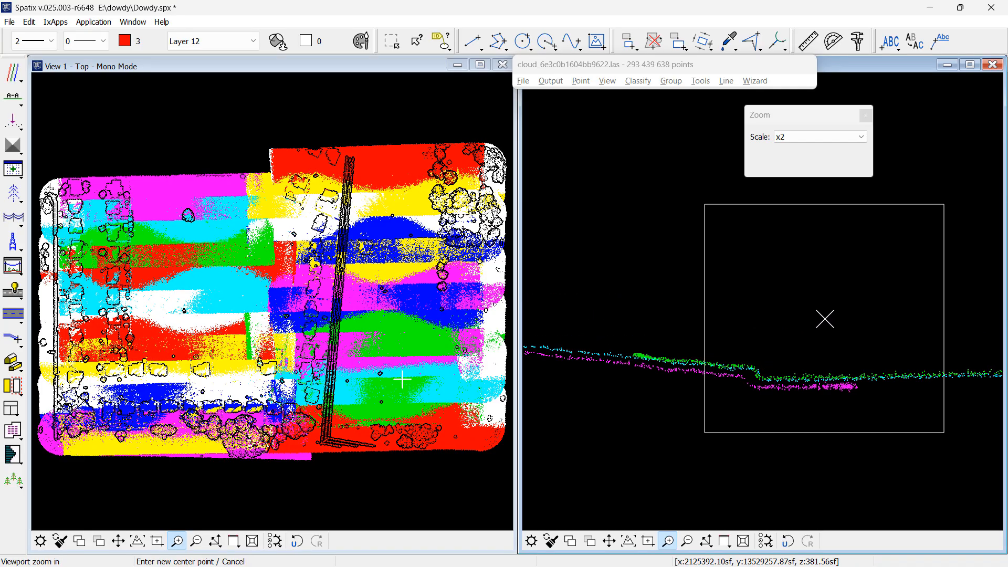
- Delete all points belonging to line 65534 from the loaded point cloud
{"action": "key", "text": "Escape"}
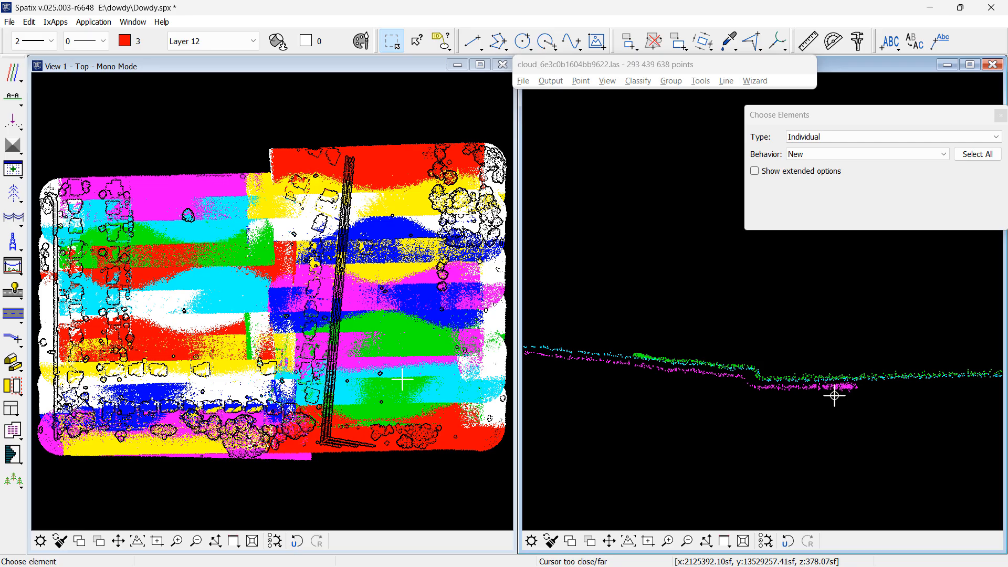
{"action": "left_click", "coordinate": [578, 80]}
{"action": "mouse_move", "coordinate": [617, 200]}
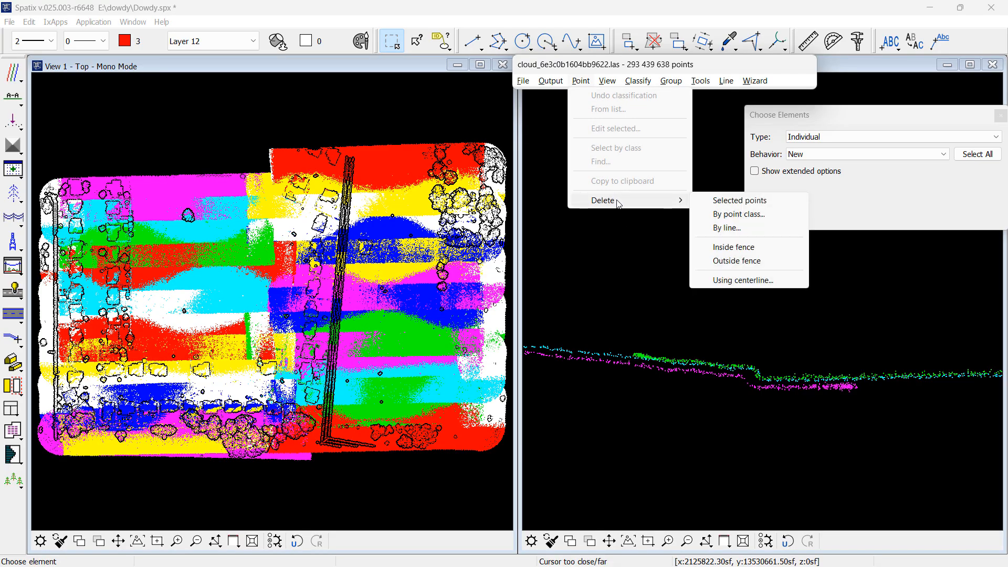
{"action": "left_click", "coordinate": [725, 228]}
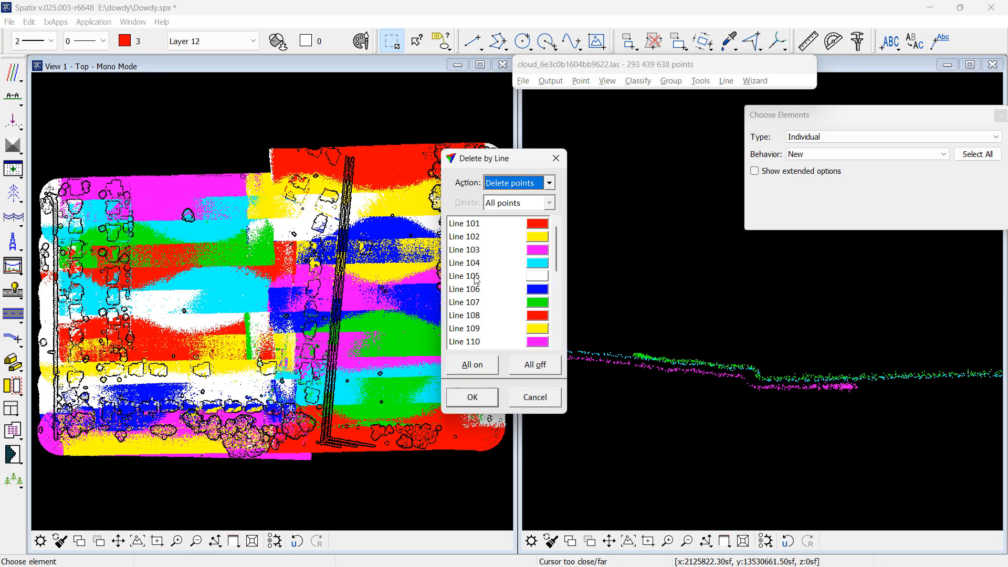
{"action": "scroll", "coordinate": [559, 269], "scroll_direction": "down", "scroll_amount": 5}
{"action": "left_click", "coordinate": [507, 342]}
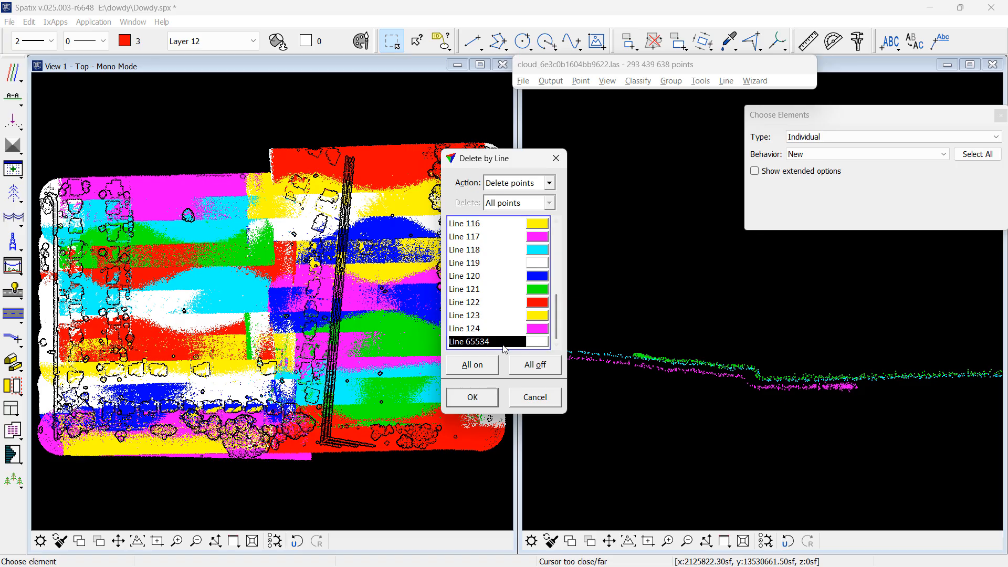
{"action": "left_click", "coordinate": [473, 398]}
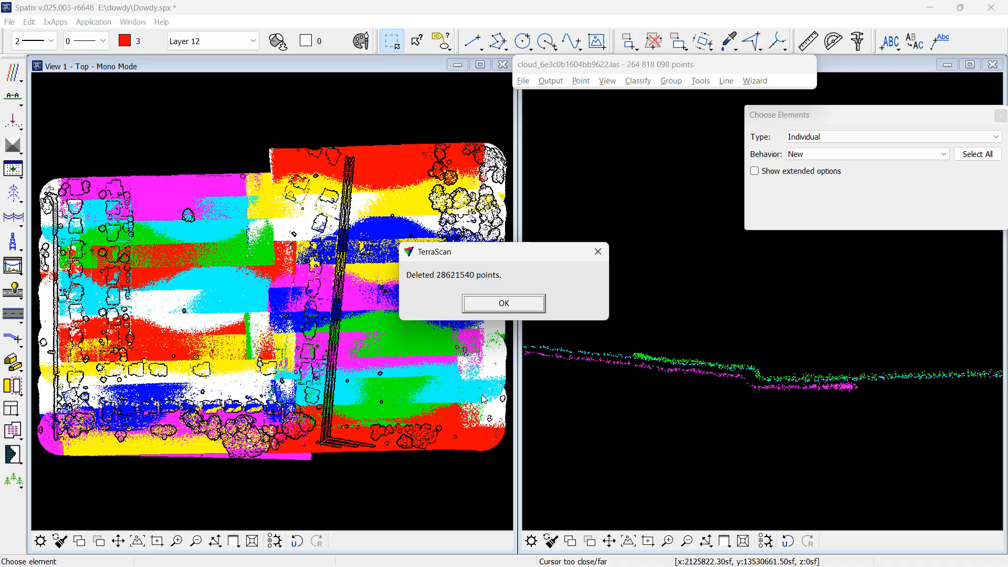
{"action": "left_click", "coordinate": [503, 305]}
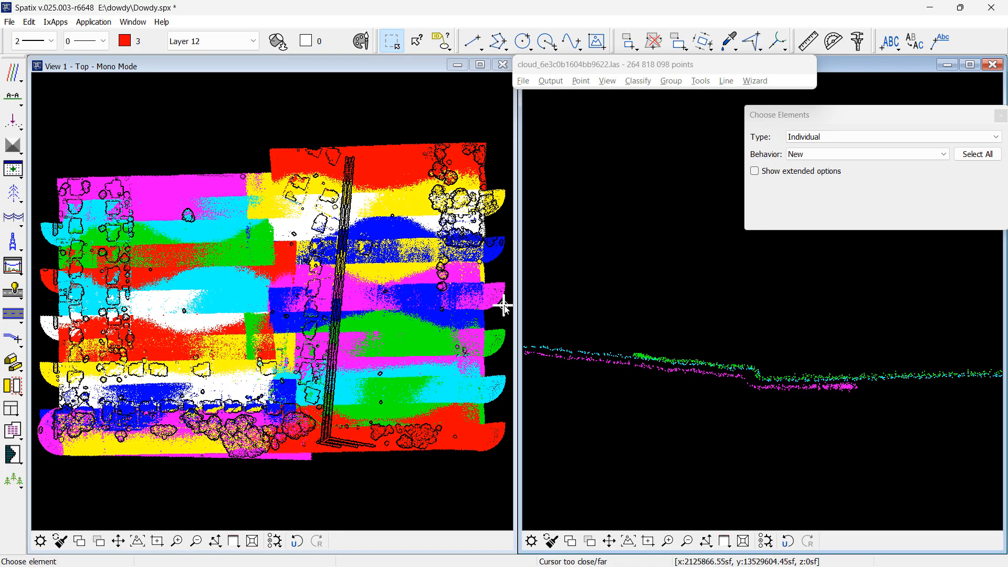
- Set up drone data processing with Match passes enabled and Split trajectory disabled
{"action": "left_click", "coordinate": [760, 82]}
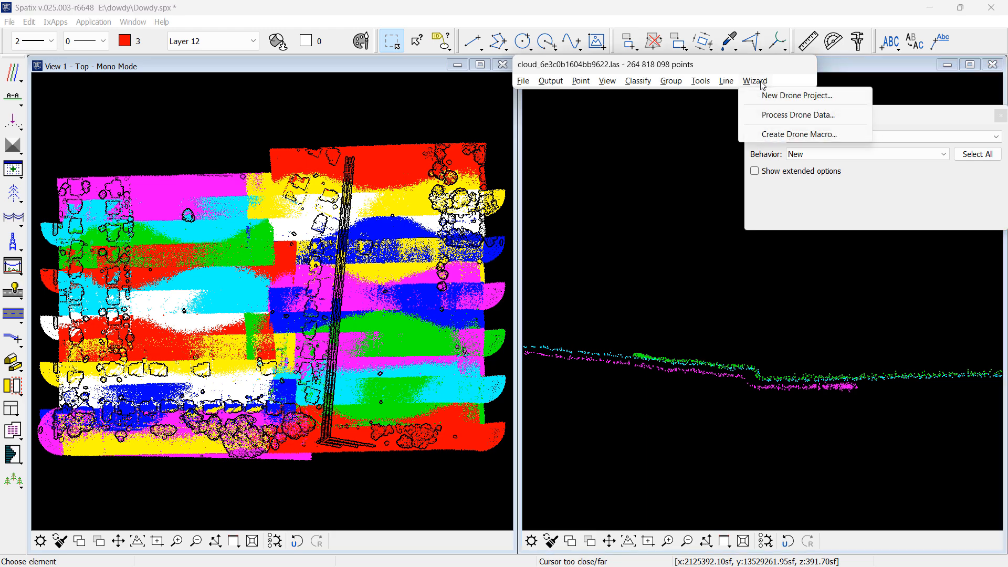
{"action": "left_click", "coordinate": [762, 114]}
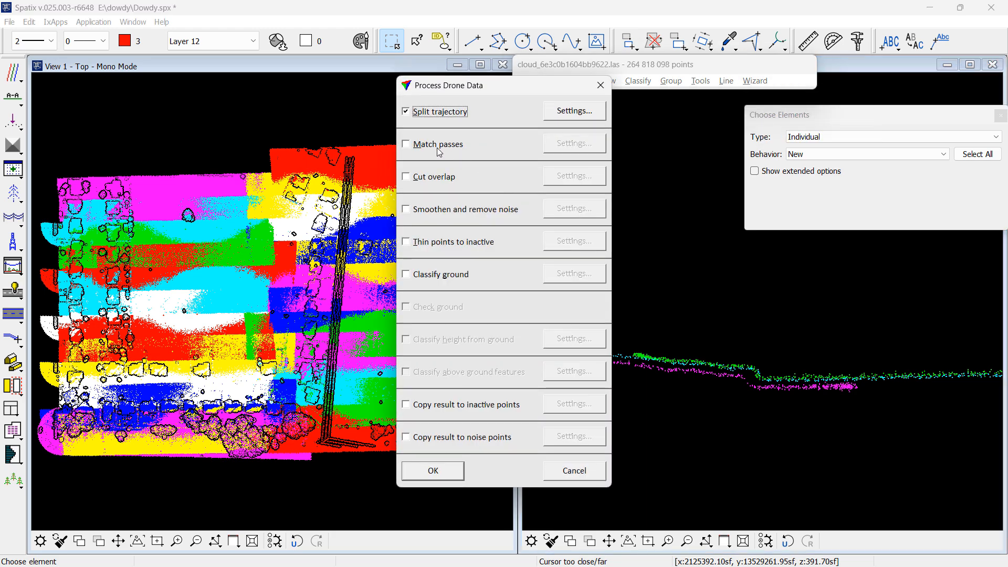
{"action": "left_click", "coordinate": [438, 145]}
{"action": "left_click", "coordinate": [436, 113]}
- Enable per-line Heading and Roll plus fluctuating Elevation corrections in the match passes settings, and run the processing
{"action": "left_click", "coordinate": [566, 144]}
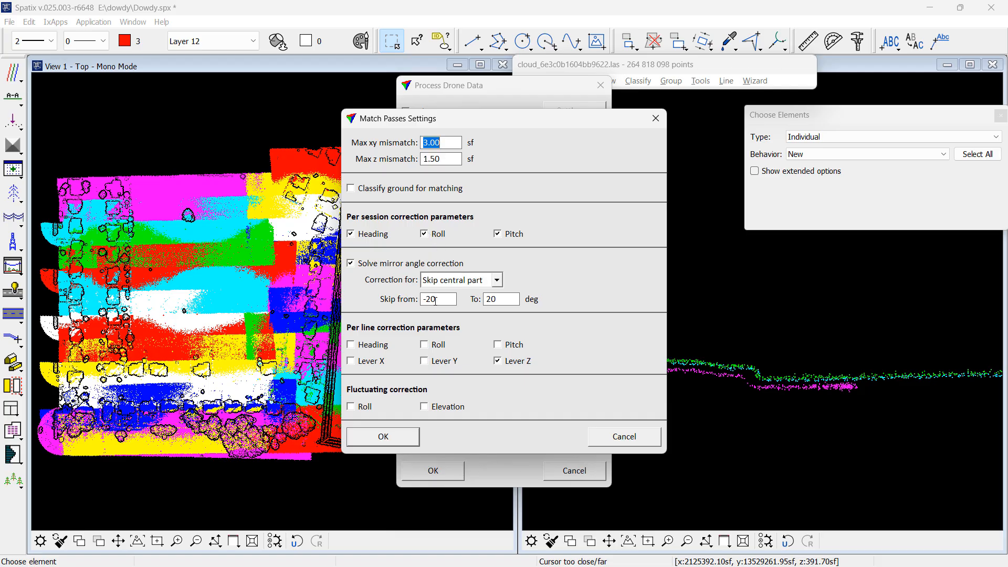
{"action": "left_click", "coordinate": [388, 347]}
{"action": "left_click", "coordinate": [428, 344]}
{"action": "left_click", "coordinate": [420, 410]}
{"action": "left_click", "coordinate": [413, 442]}
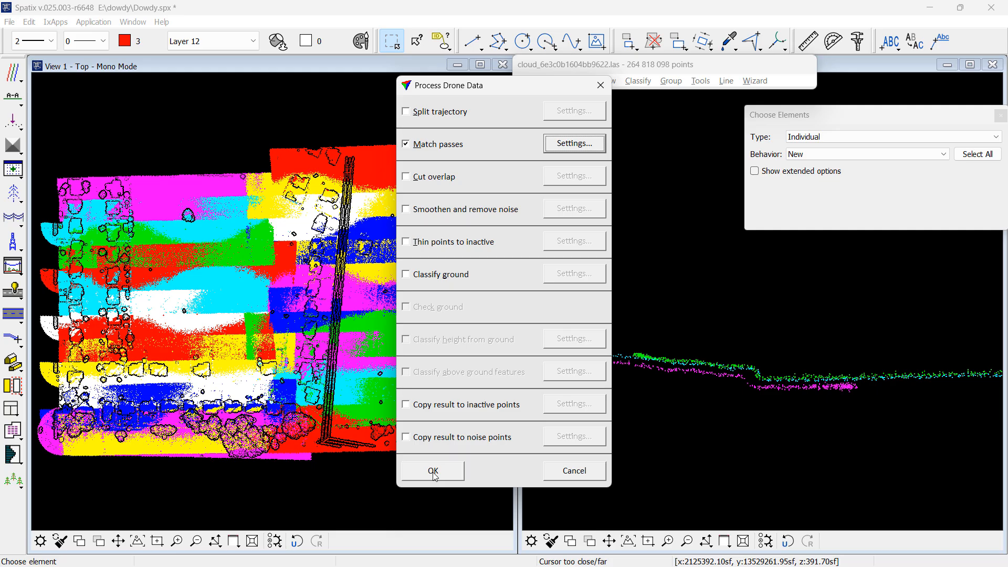
{"action": "left_click", "coordinate": [434, 471]}
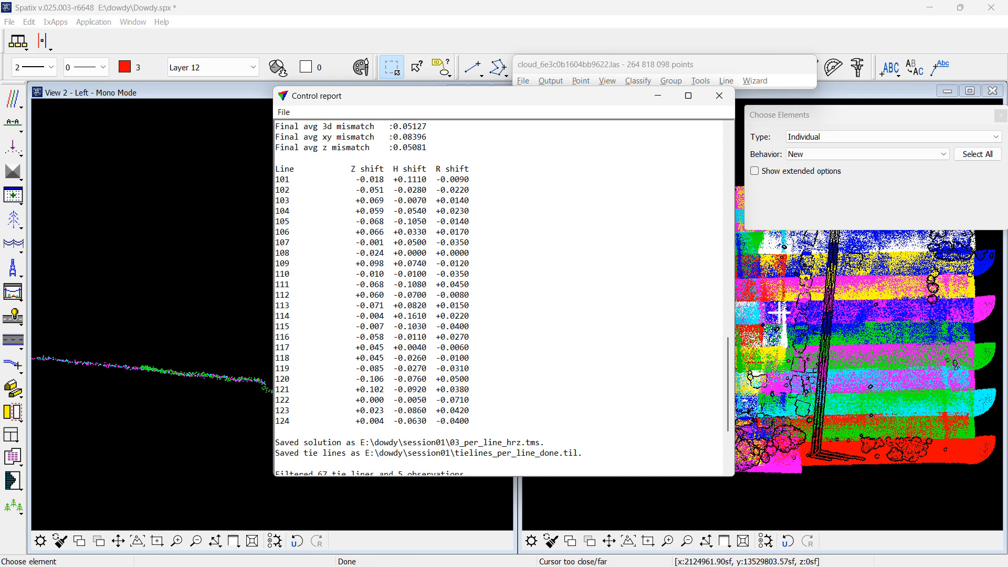
- Review the session, mirror angle, per-line and fluctuating elevation solutions in the control report, and close it
{"action": "left_click_drag", "start_coordinate": [730, 367], "coordinate": [741, 148]}
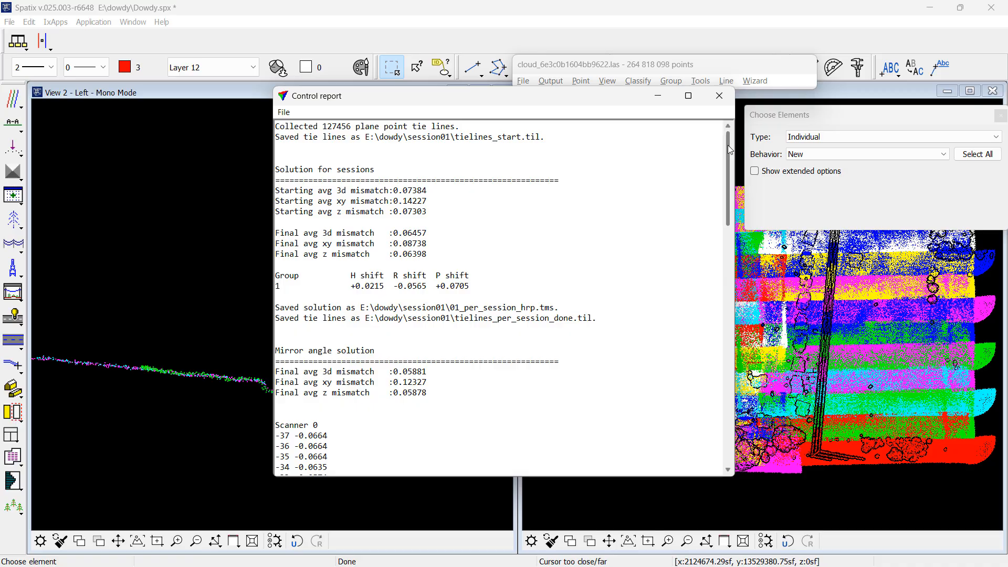
{"action": "left_click_drag", "start_coordinate": [727, 146], "coordinate": [726, 389]}
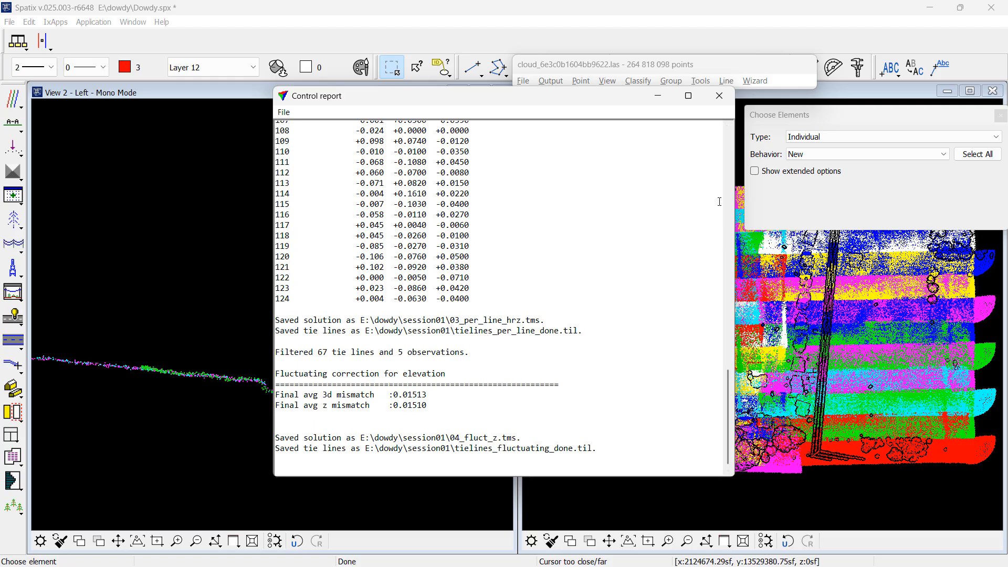
{"action": "left_click", "coordinate": [719, 96]}
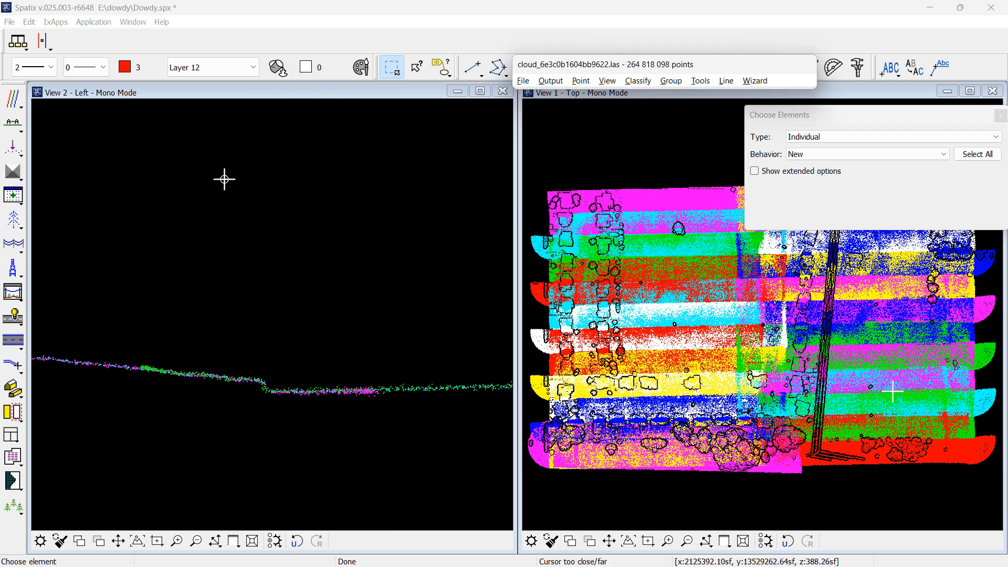
- Dock the two-icon toolbar at the end of the vertical tool palette and rearrange the views with view 1 before view 2
{"action": "left_click_drag", "start_coordinate": [5, 42], "coordinate": [32, 512]}
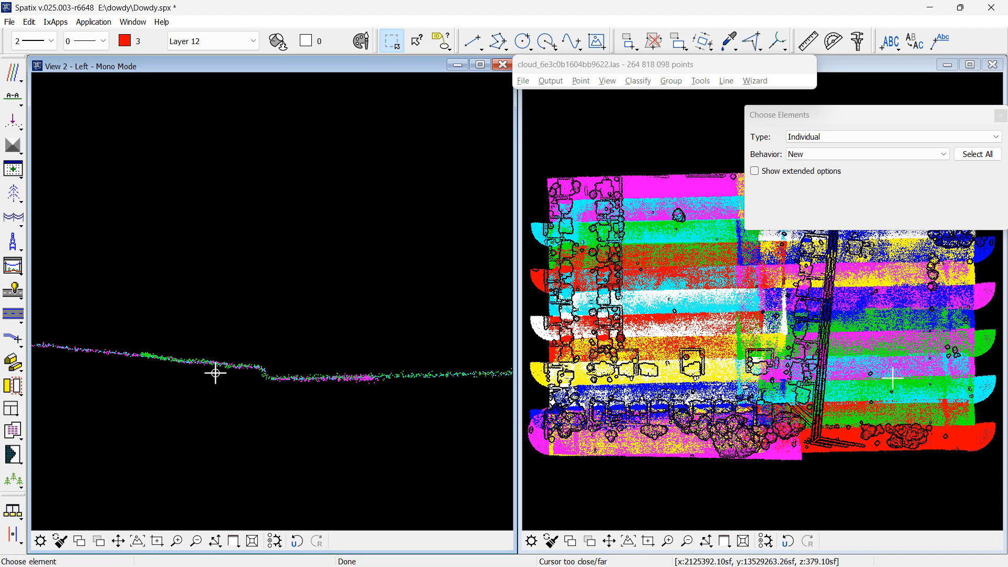
{"action": "left_click", "coordinate": [851, 62]}
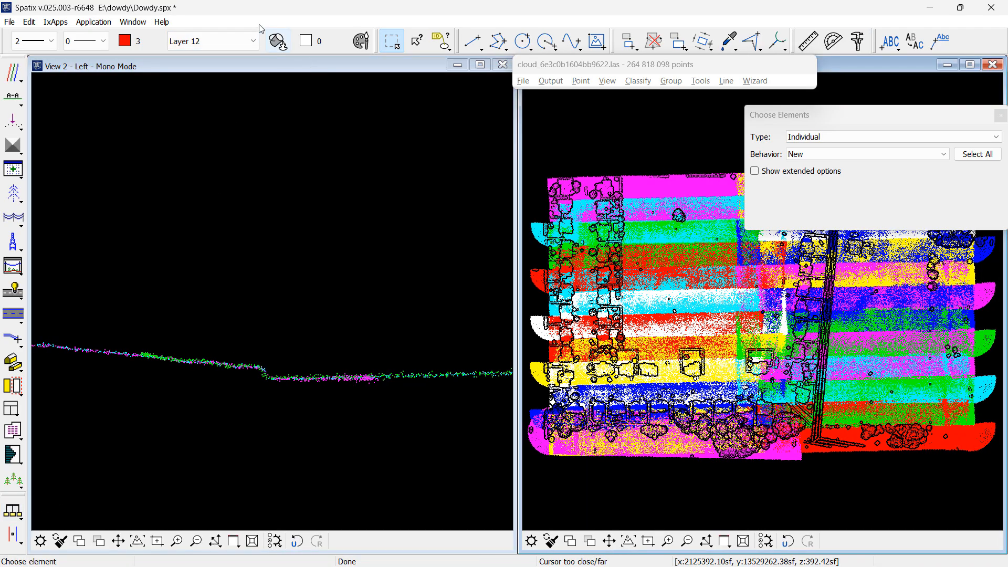
{"action": "left_click", "coordinate": [133, 21]}
{"action": "left_click", "coordinate": [141, 72]}
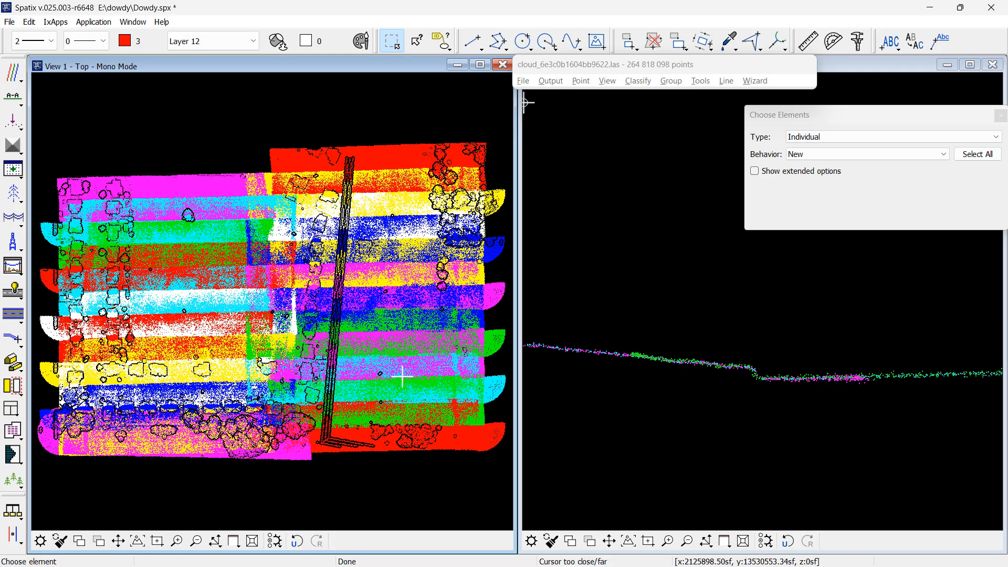
- Set up saving all points of any class and line in Fast binary format
{"action": "left_click", "coordinate": [523, 80]}
{"action": "left_click", "coordinate": [552, 196]}
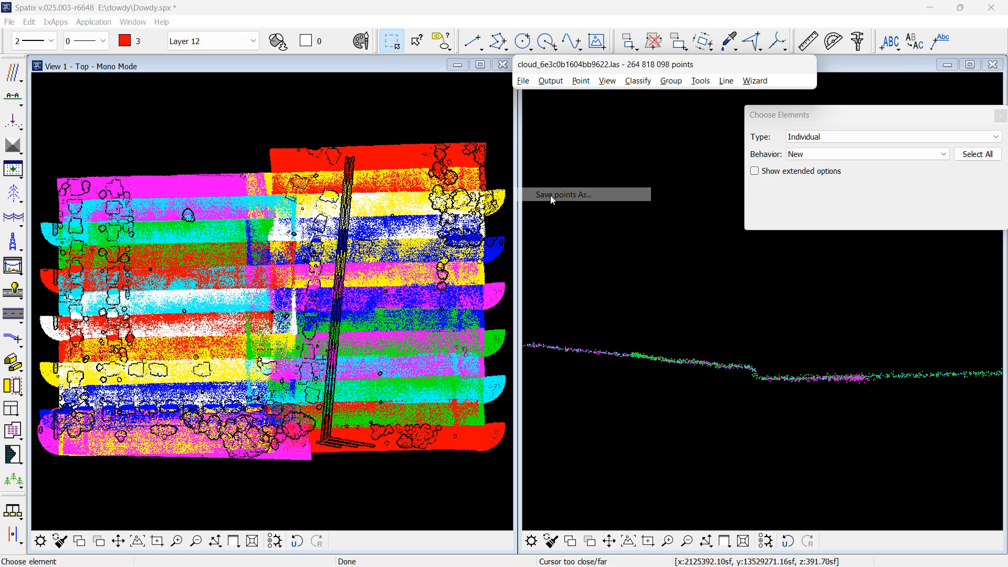
{"action": "left_click", "coordinate": [492, 257]}
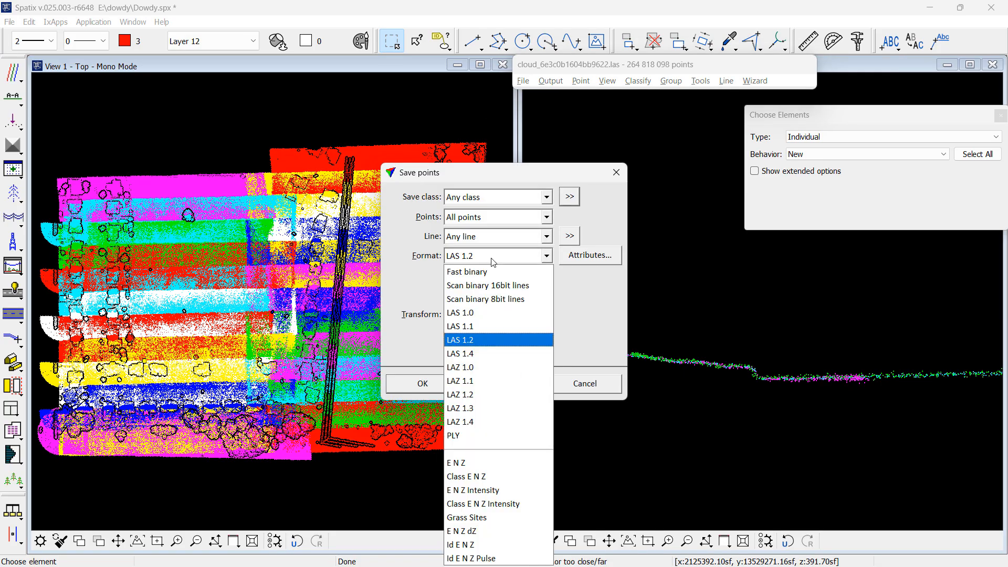
{"action": "left_click", "coordinate": [472, 272]}
{"action": "left_click", "coordinate": [446, 382]}
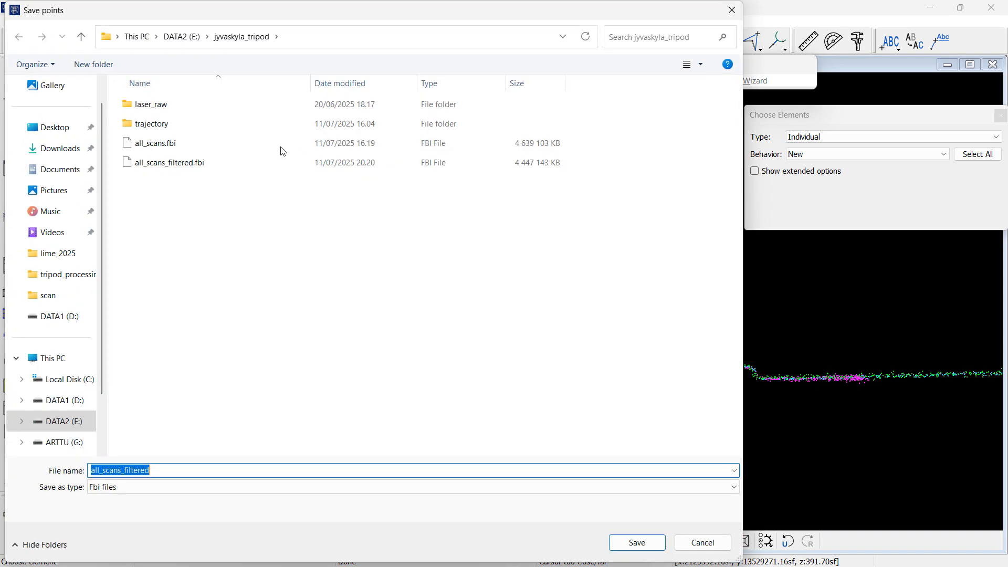
- Save the points as dowdy_session01.fbi in the E:\dowdy\session01 folder
{"action": "left_click", "coordinate": [173, 47]}
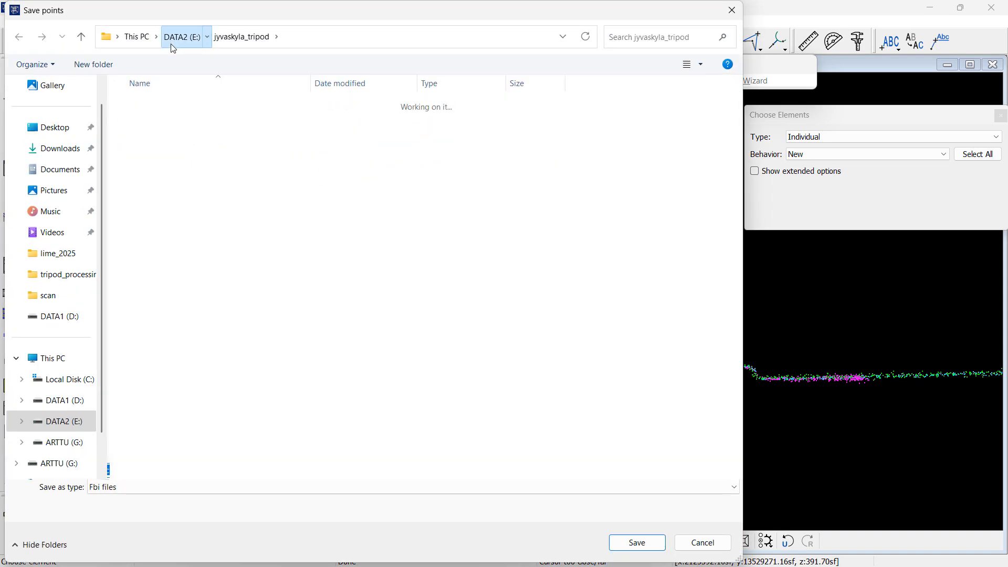
{"action": "double_click", "coordinate": [155, 108]}
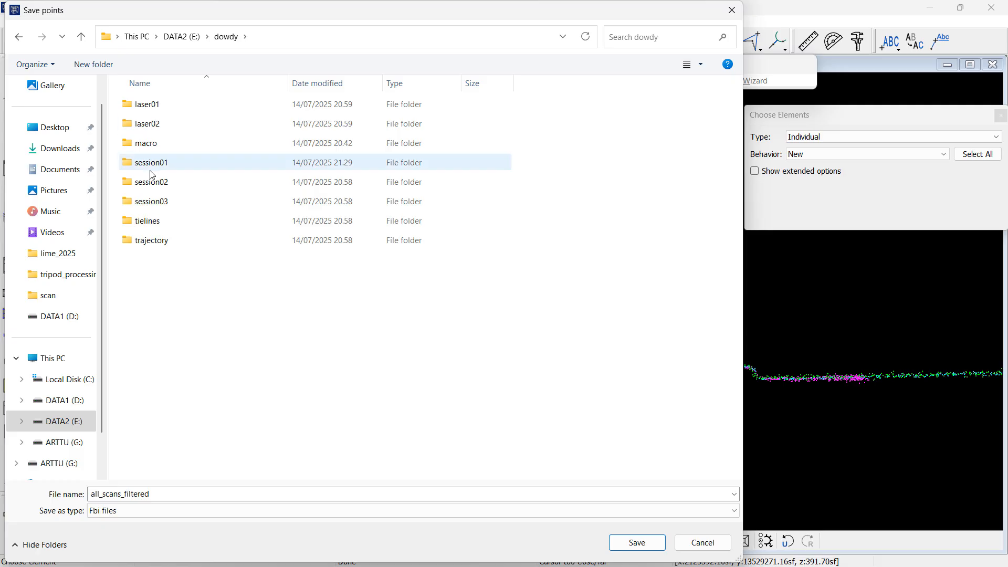
{"action": "double_click", "coordinate": [148, 170]}
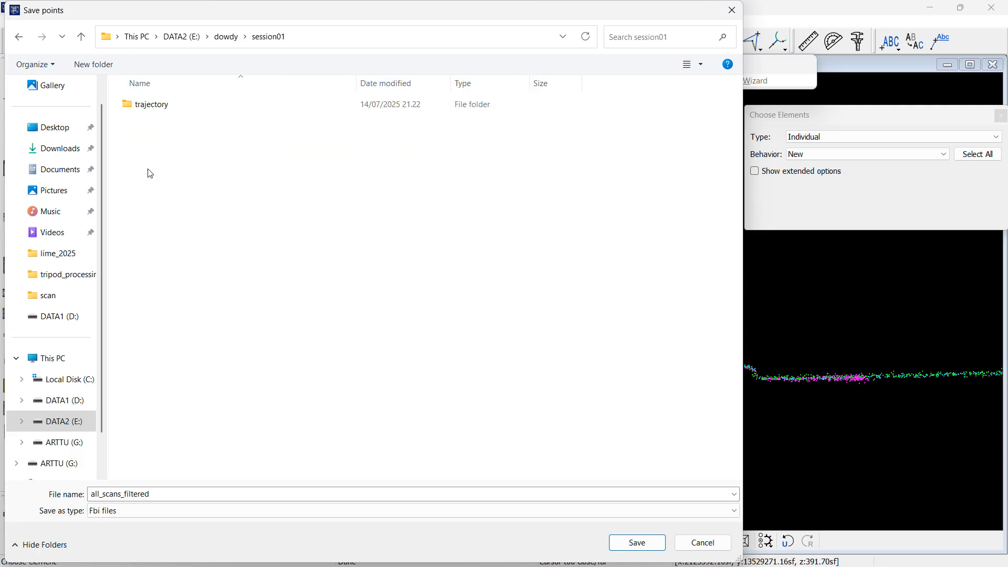
{"action": "double_click", "coordinate": [173, 493]}
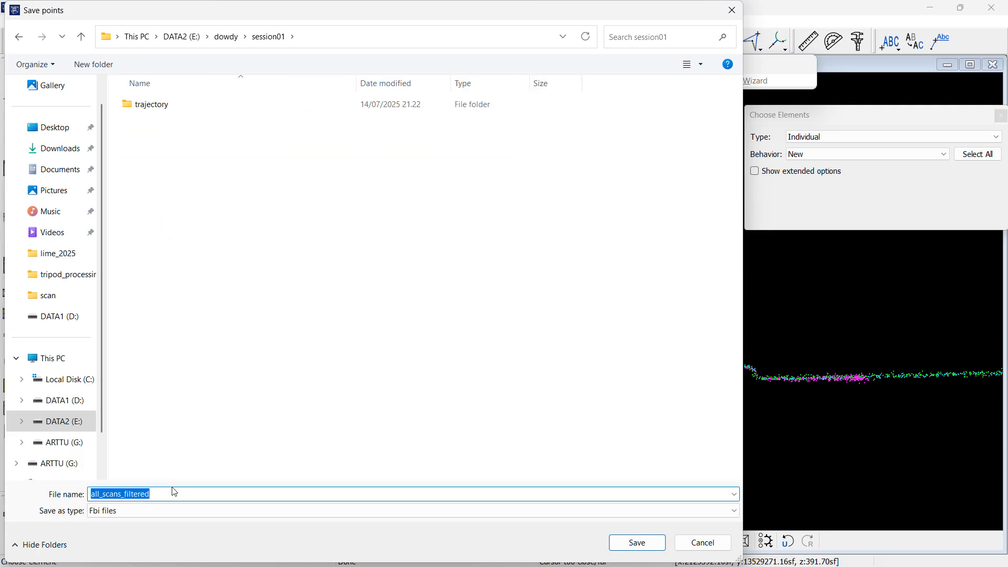
{"action": "type", "text": "dowd"}
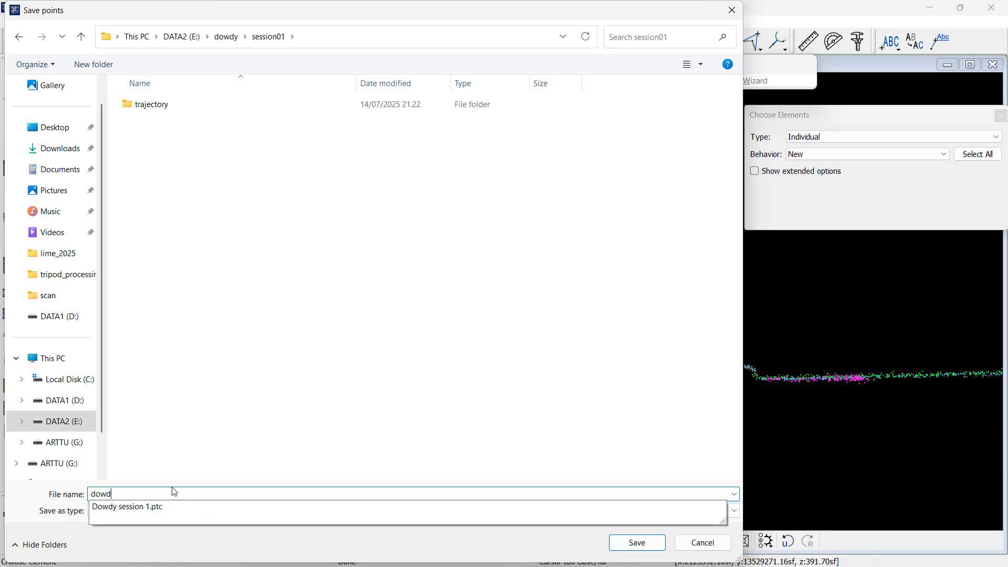
{"action": "type", "text": "y_se"}
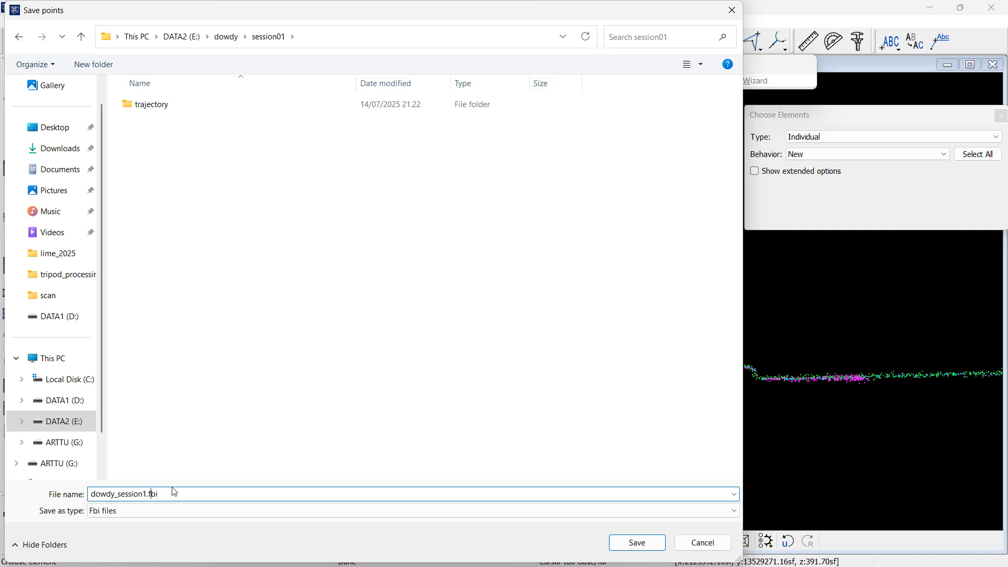
{"action": "type", "text": "ssion1.fbi"}
{"action": "key", "text": "Return"}
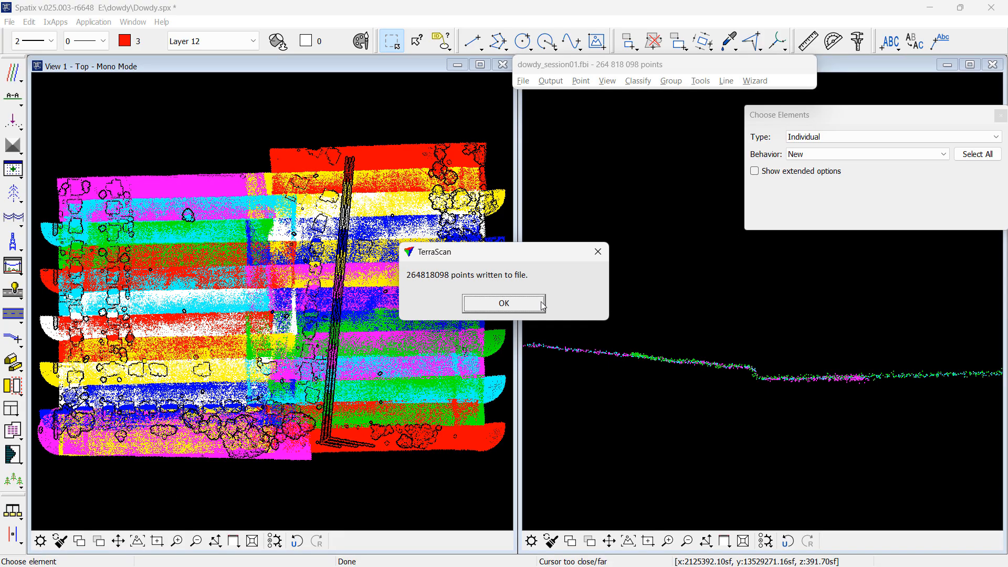
{"action": "left_click", "coordinate": [543, 305]}
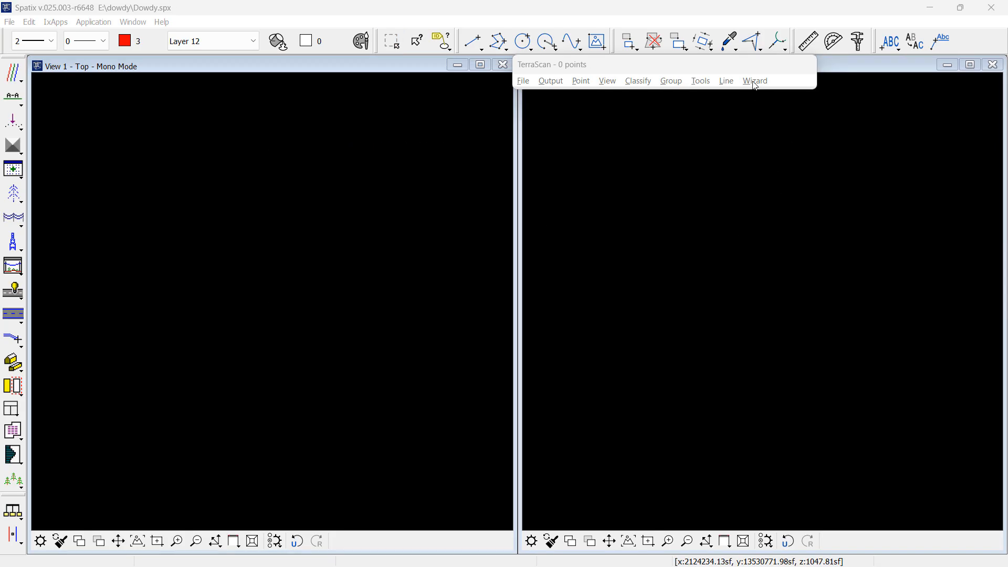
- Start a new drone project named "Dowdy session 2"
{"action": "left_click", "coordinate": [754, 82]}
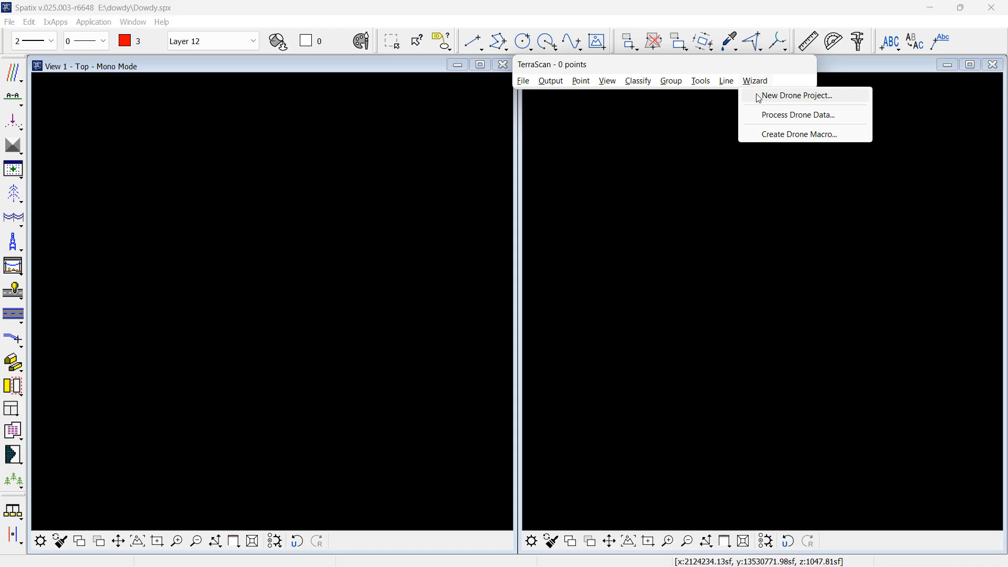
{"action": "left_click", "coordinate": [758, 98]}
{"action": "left_click", "coordinate": [405, 122]}
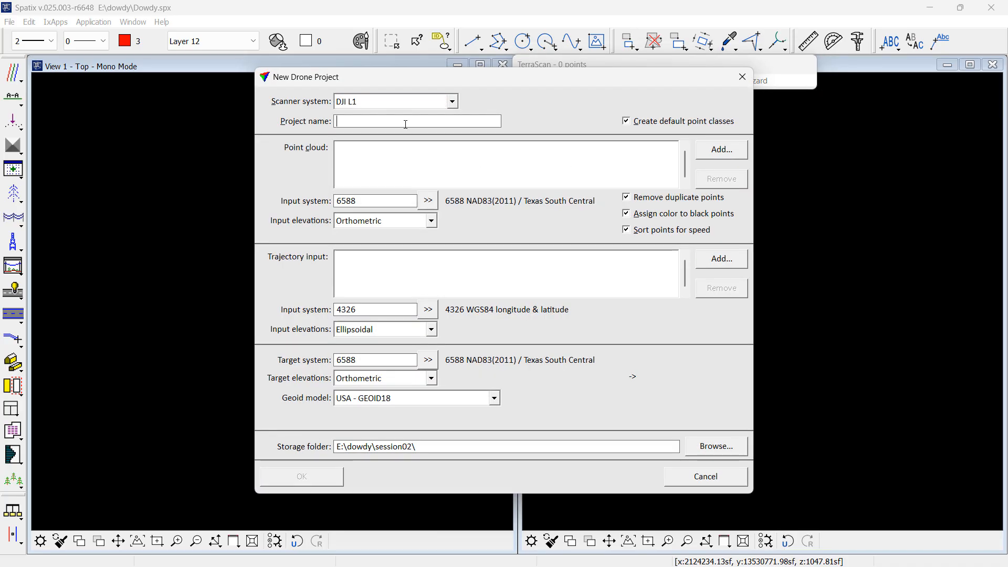
{"action": "type", "text": "Dowdy"}
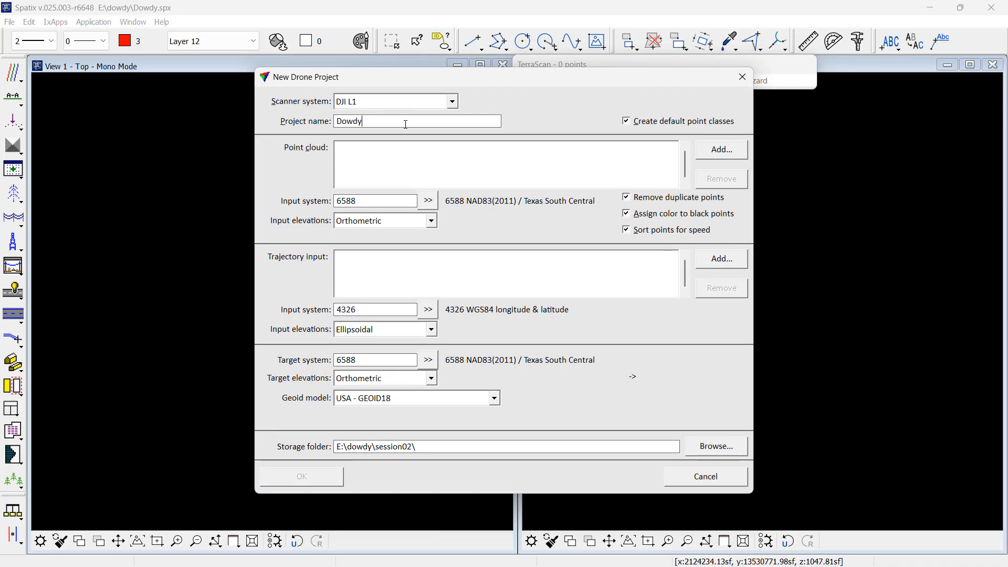
{"action": "type", "text": " session 2"}
{"action": "key", "text": "Tab"}
{"action": "left_click", "coordinate": [745, 155]}
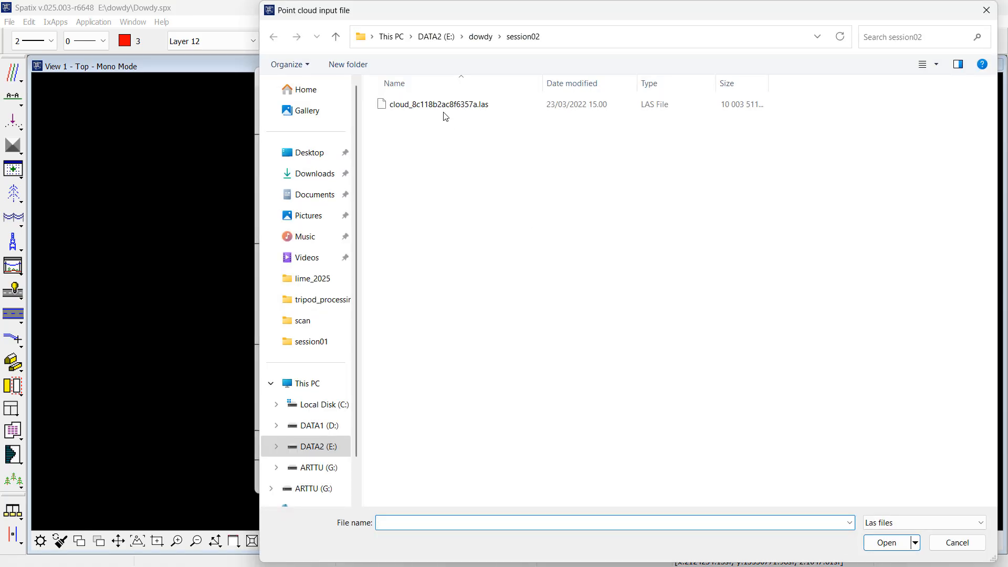
{"action": "double_click", "coordinate": [440, 105]}
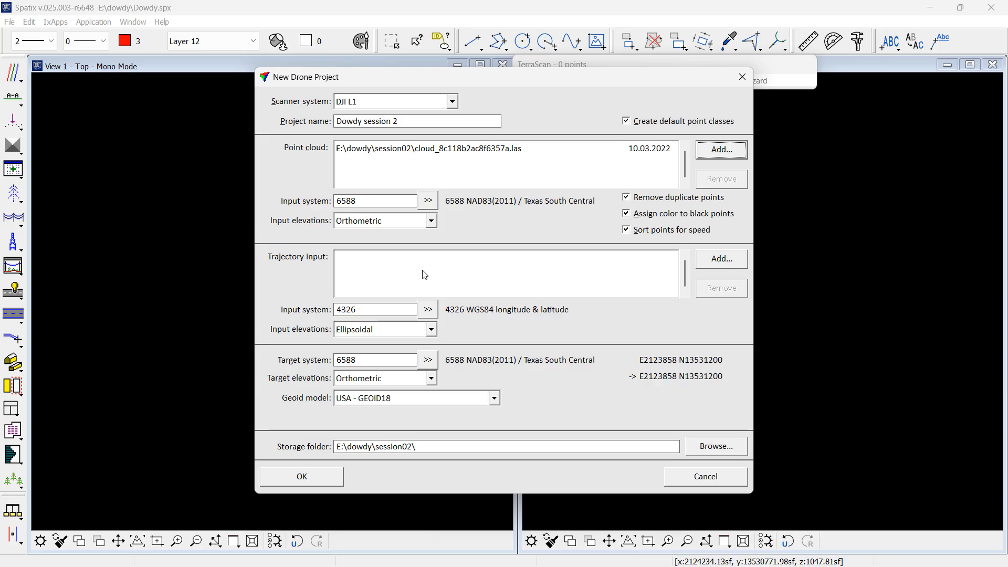
{"action": "left_click", "coordinate": [722, 258]}
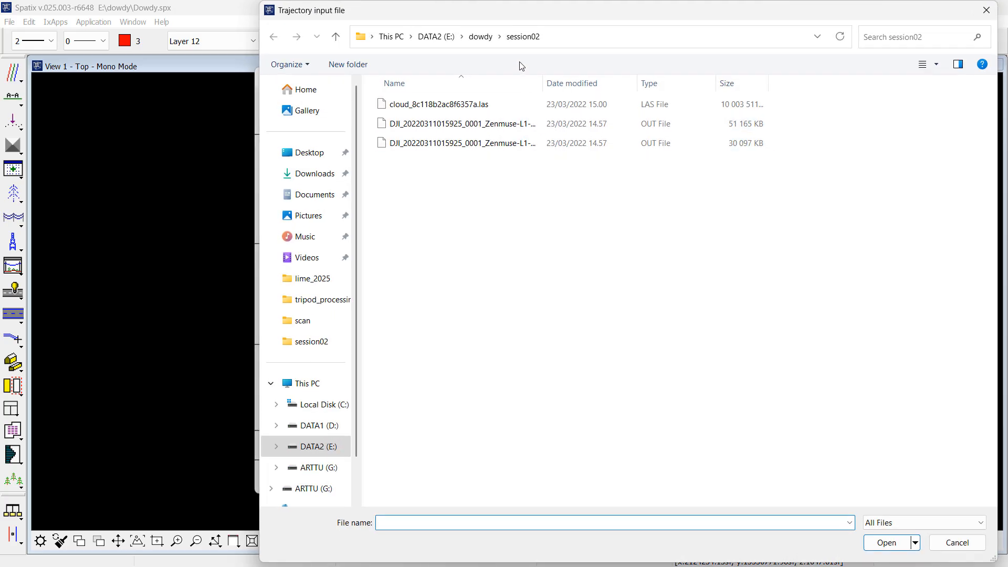
{"action": "double_click", "coordinate": [544, 88]}
{"action": "double_click", "coordinate": [571, 124]}
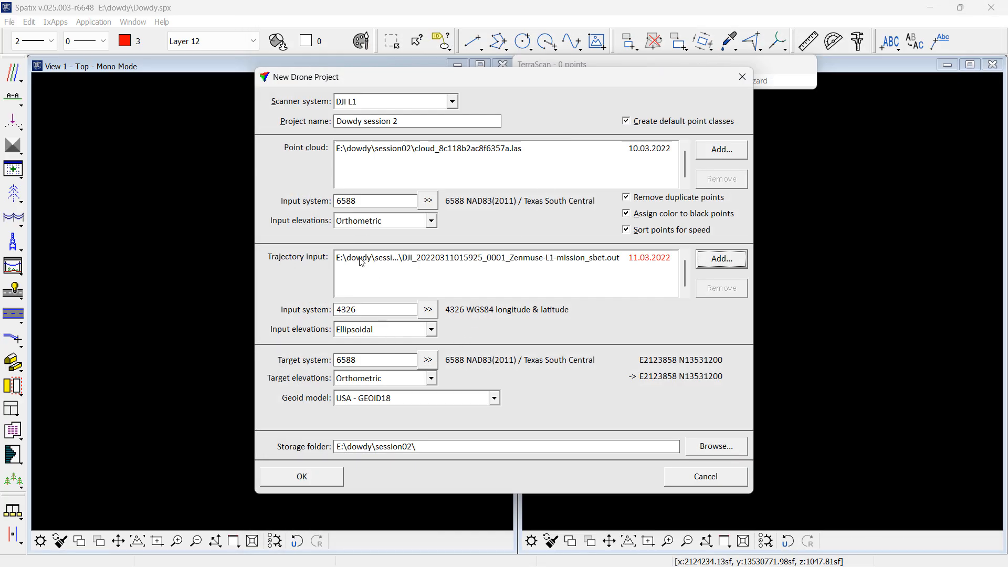
- Create the session 2 drone project and set its trajectory's number to 201 and group to 2
{"action": "left_click", "coordinate": [337, 478]}
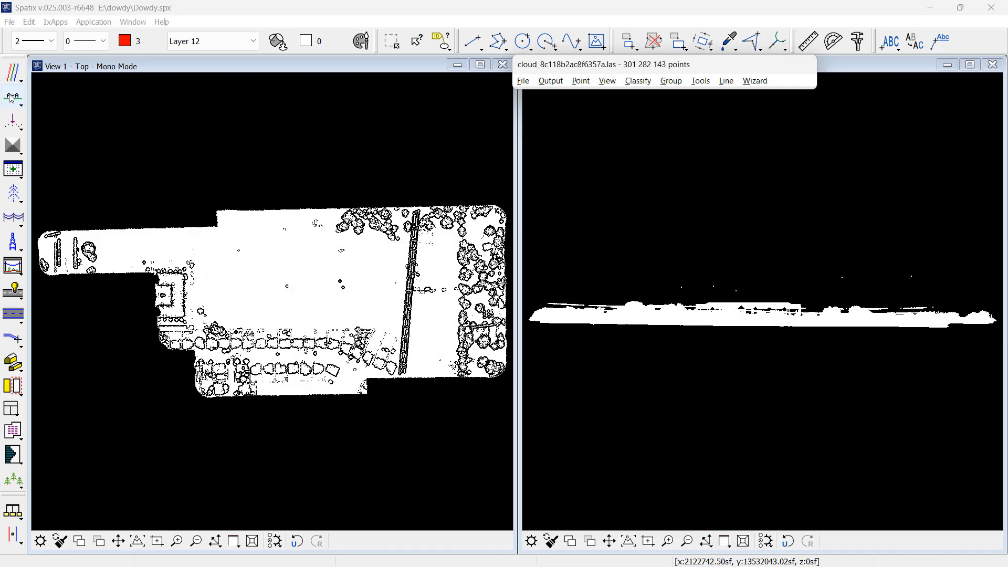
{"action": "left_click", "coordinate": [626, 171]}
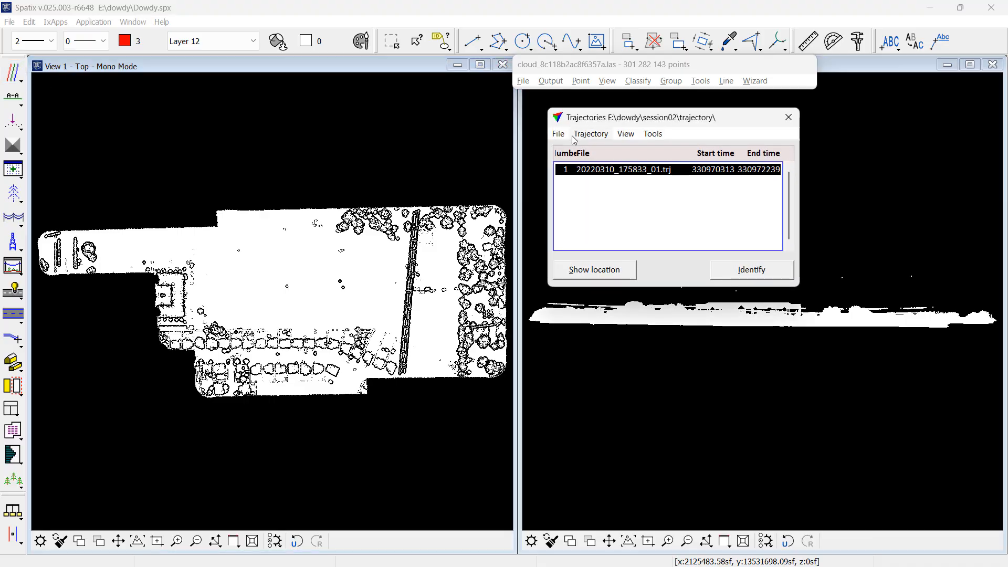
{"action": "left_click", "coordinate": [590, 133]}
{"action": "left_click", "coordinate": [612, 147]}
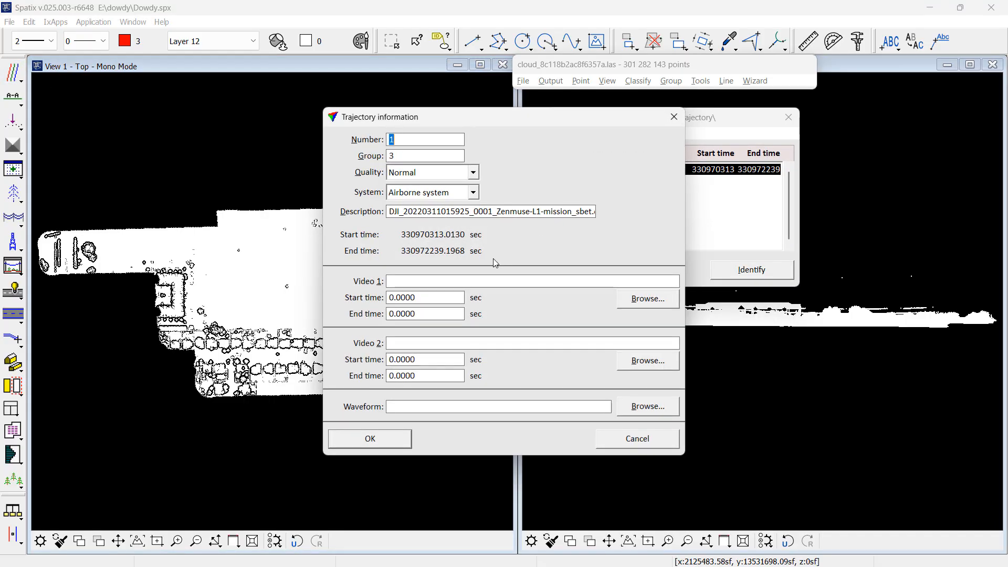
{"action": "type", "text": "201"}
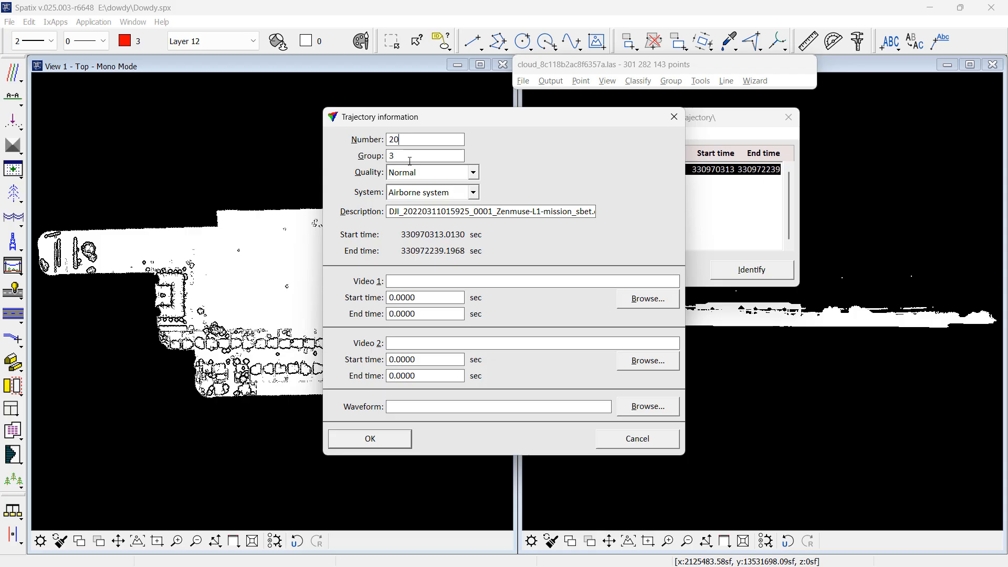
{"action": "key", "text": "Tab"}
{"action": "key", "text": "Tab"}
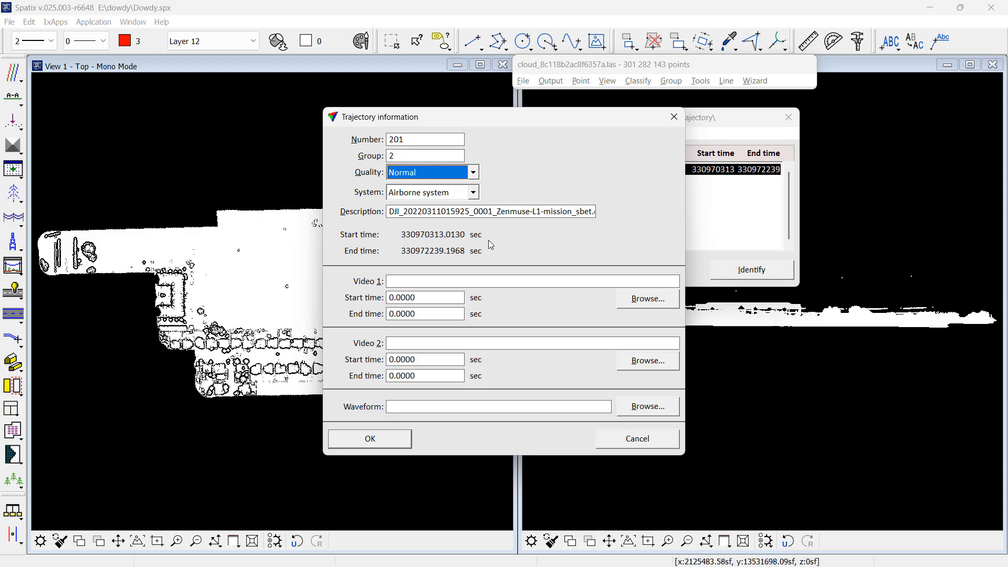
{"action": "left_click", "coordinate": [404, 440]}
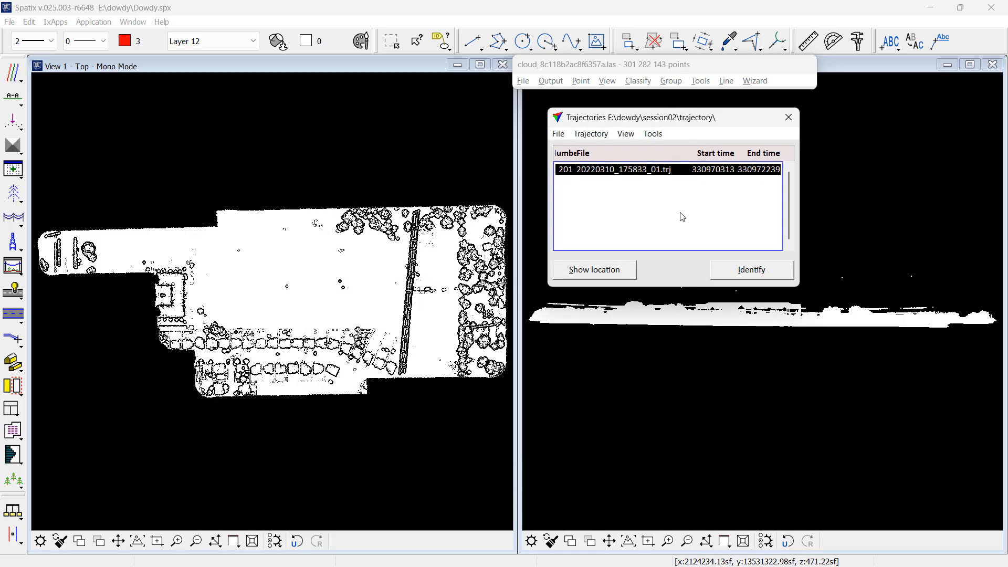
{"action": "left_click", "coordinate": [789, 118]}
- Process the drone data with only Split trajectory enabled, leaving out Match passes
{"action": "left_click", "coordinate": [757, 81]}
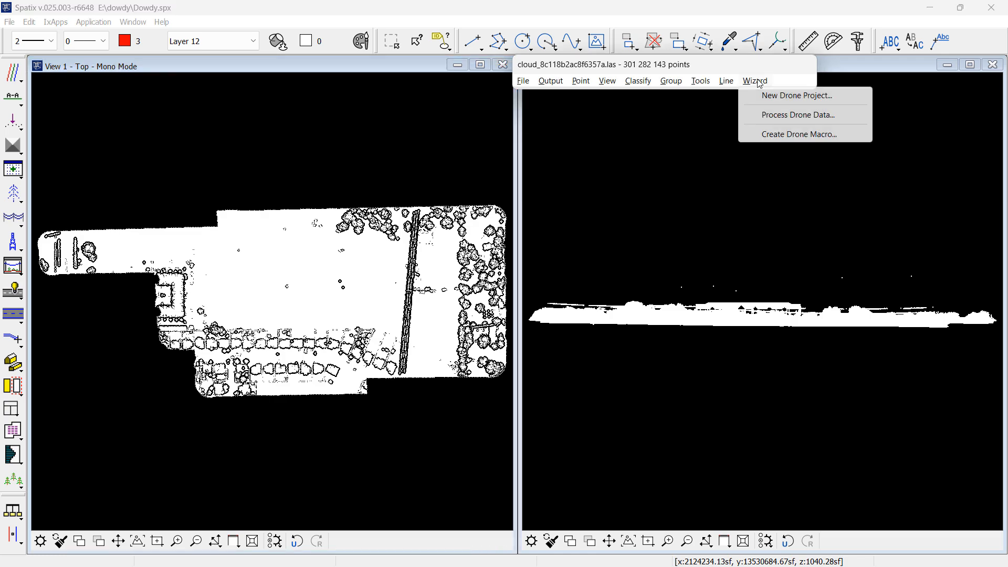
{"action": "left_click", "coordinate": [791, 114]}
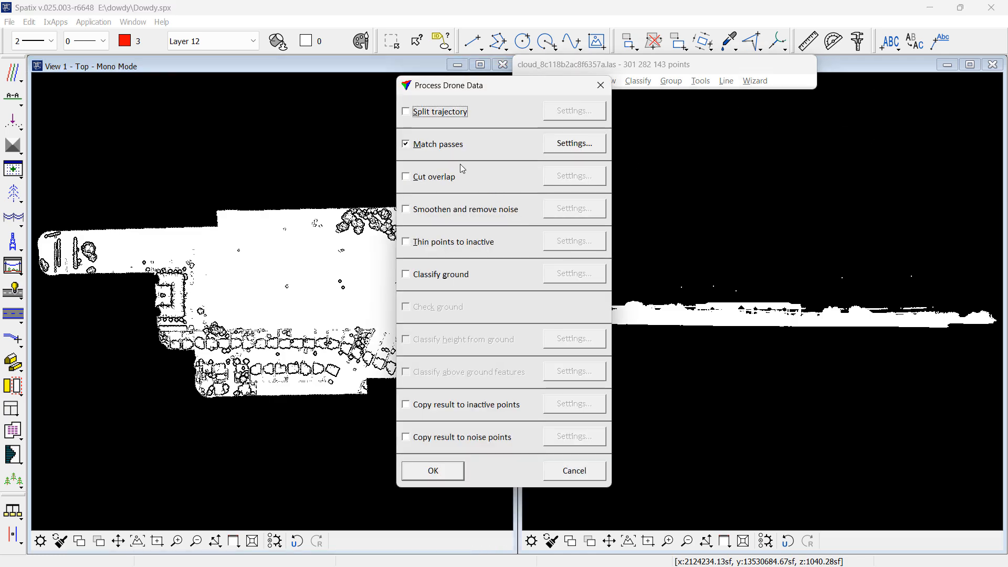
{"action": "left_click", "coordinate": [439, 148]}
{"action": "left_click", "coordinate": [437, 113]}
{"action": "left_click", "coordinate": [438, 471]}
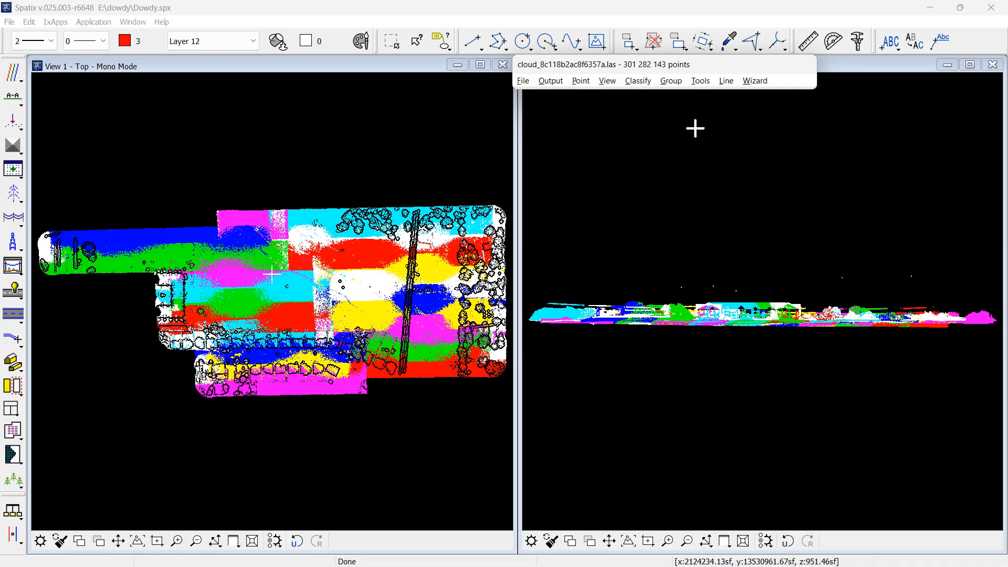
- Draw a vertical section 0.250 deep across the overlapping flight lines and inspect the offset between them up close
{"action": "left_click", "coordinate": [12, 96]}
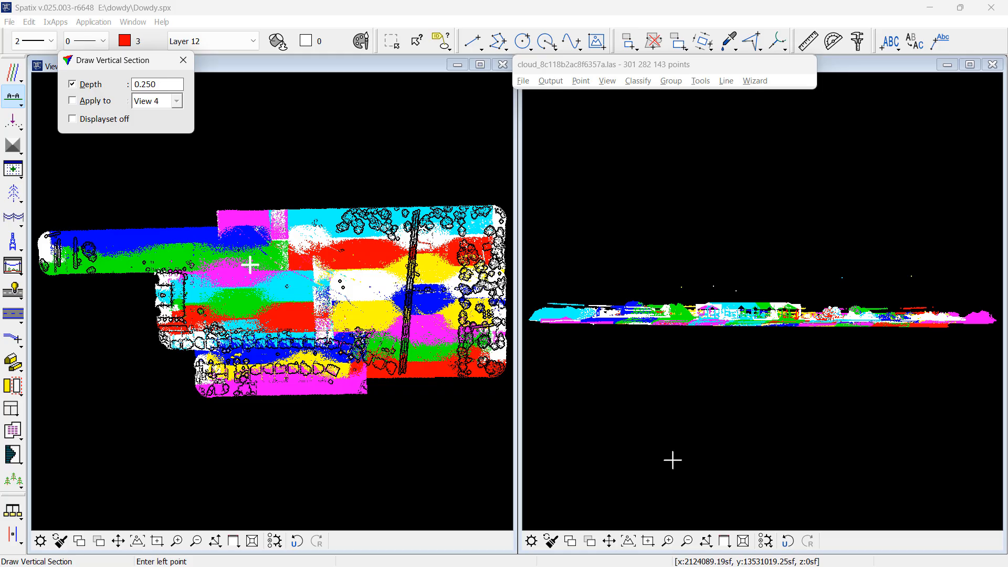
{"action": "left_click", "coordinate": [650, 460]}
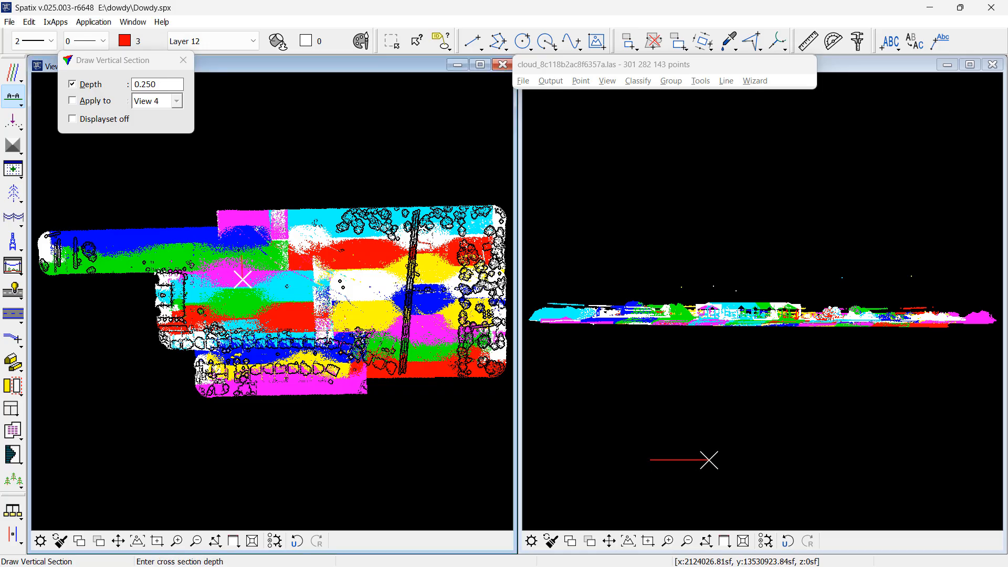
{"action": "left_click", "coordinate": [709, 460]}
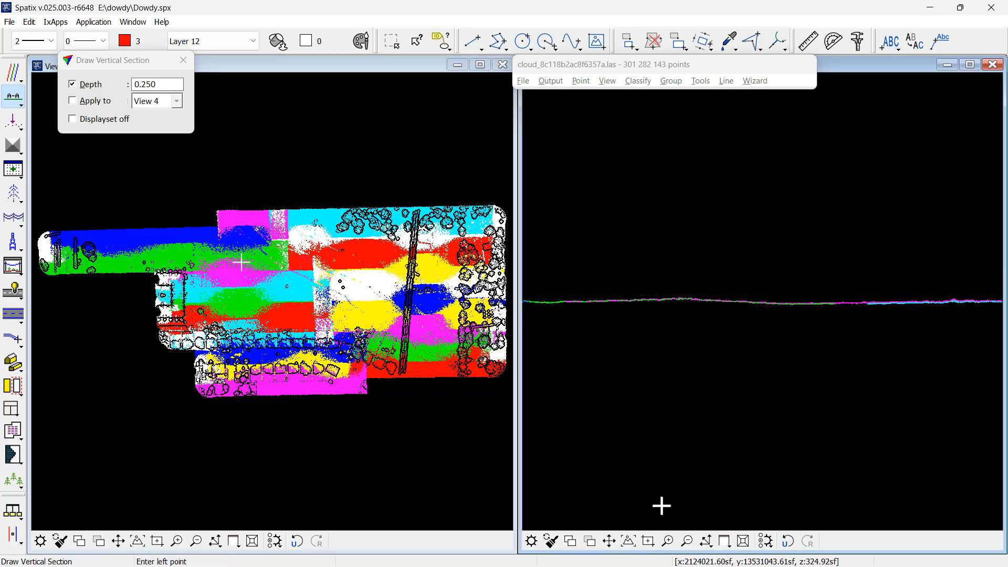
{"action": "left_click", "coordinate": [668, 541]}
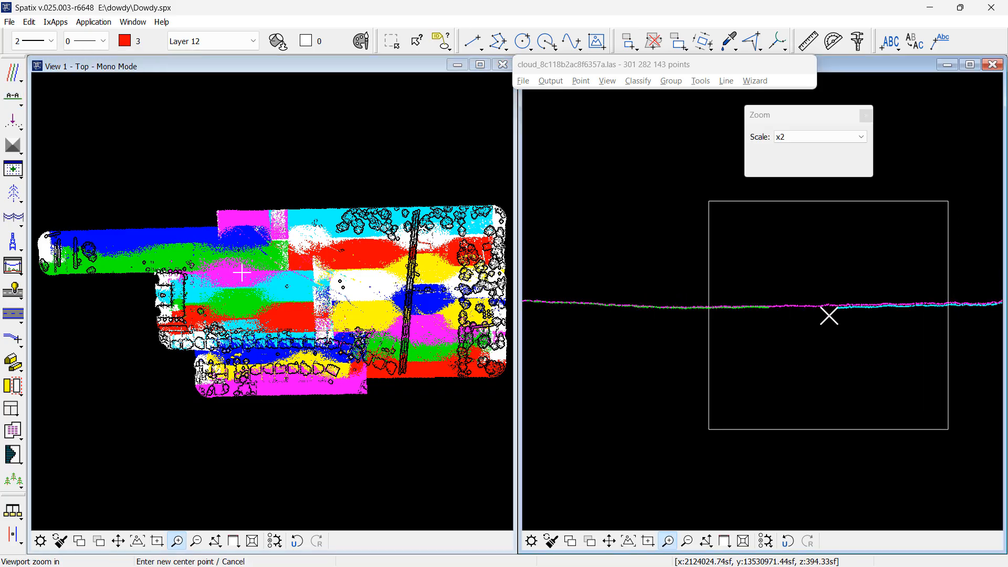
{"action": "left_click", "coordinate": [846, 318]}
{"action": "right_click", "coordinate": [845, 319]}
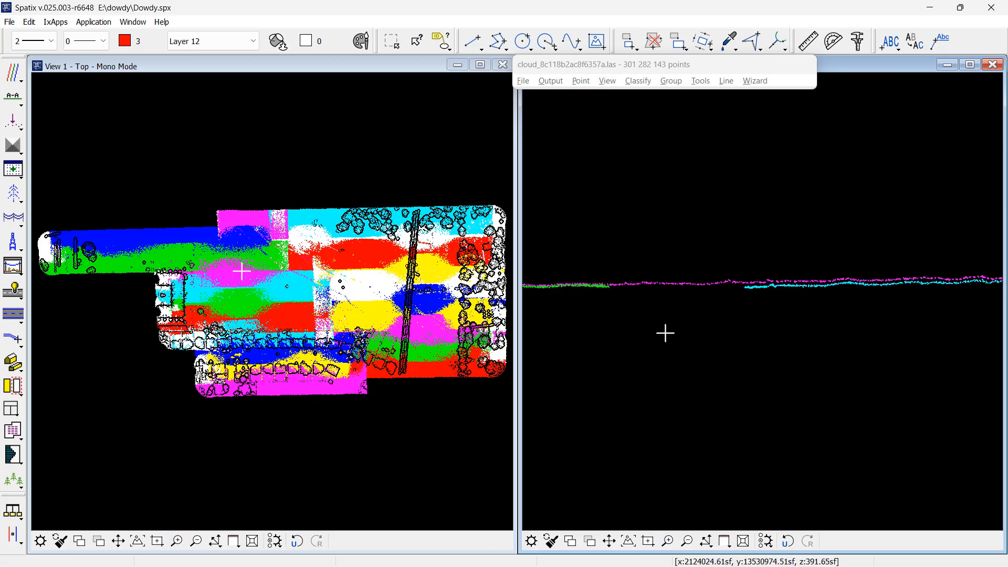
- Delete the points of line 65534 from the point cloud using deletion by line
{"action": "left_click", "coordinate": [586, 83]}
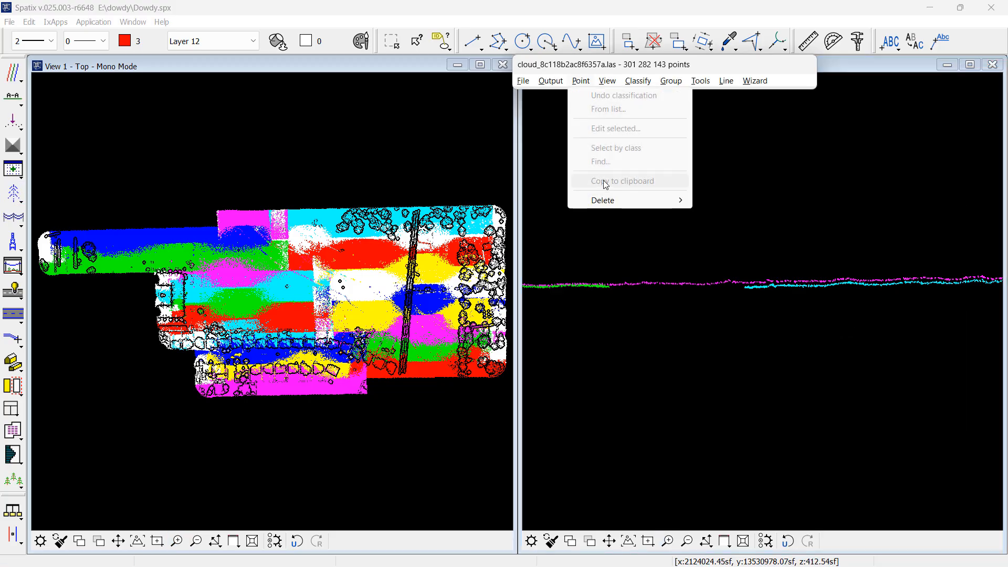
{"action": "mouse_move", "coordinate": [604, 201]}
{"action": "left_click", "coordinate": [694, 228]}
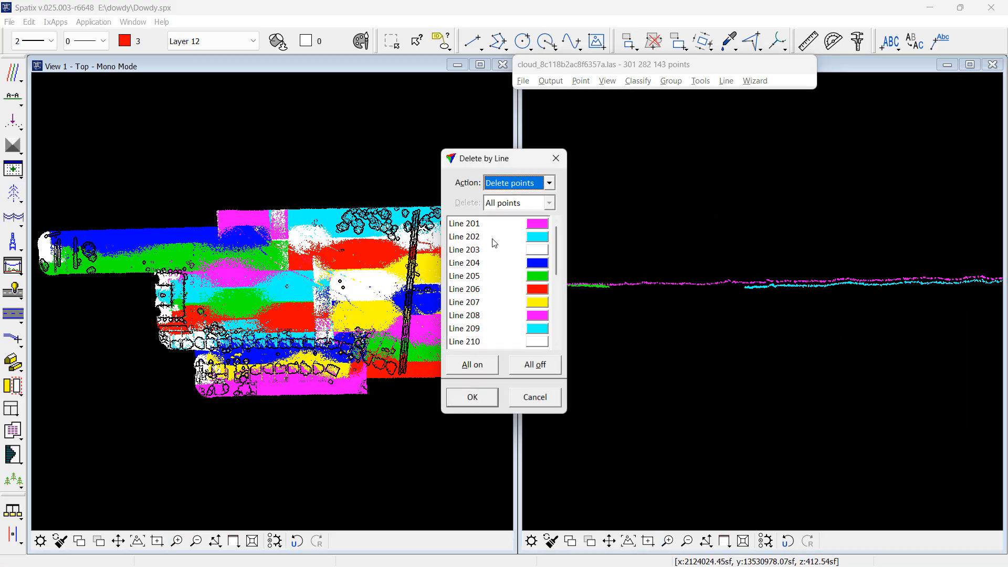
{"action": "left_click_drag", "start_coordinate": [559, 260], "coordinate": [567, 340]}
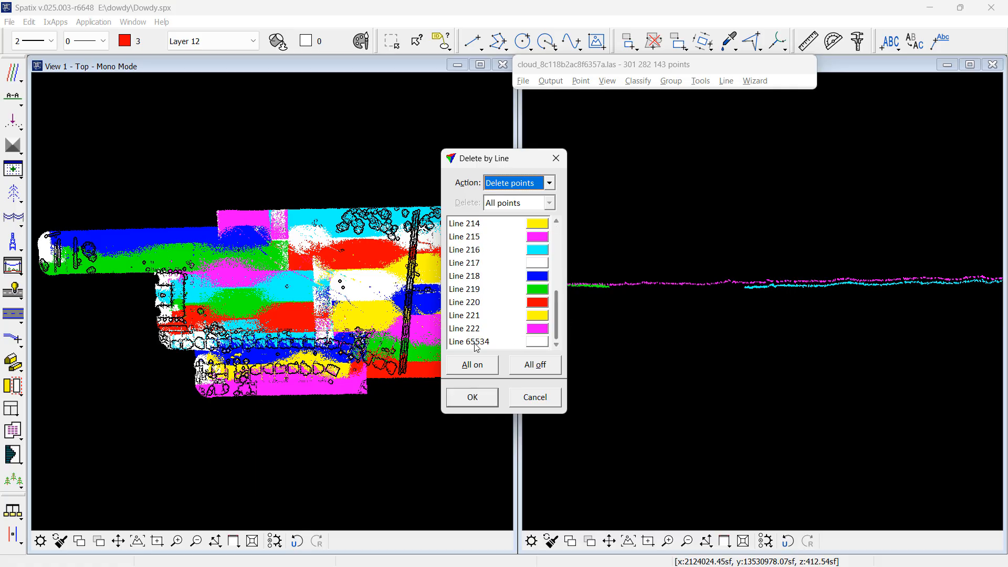
{"action": "left_click", "coordinate": [474, 397]}
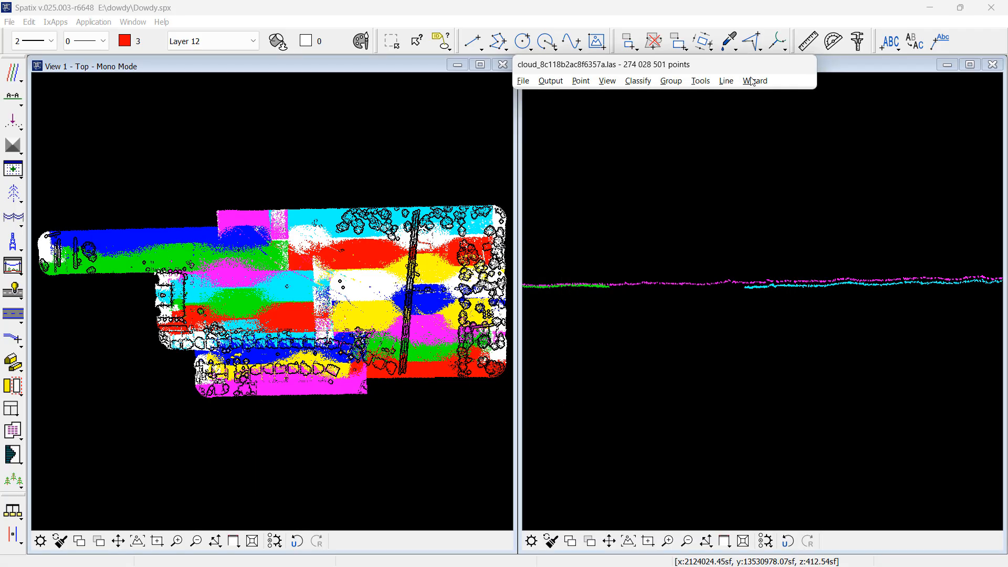
{"action": "left_click", "coordinate": [525, 302]}
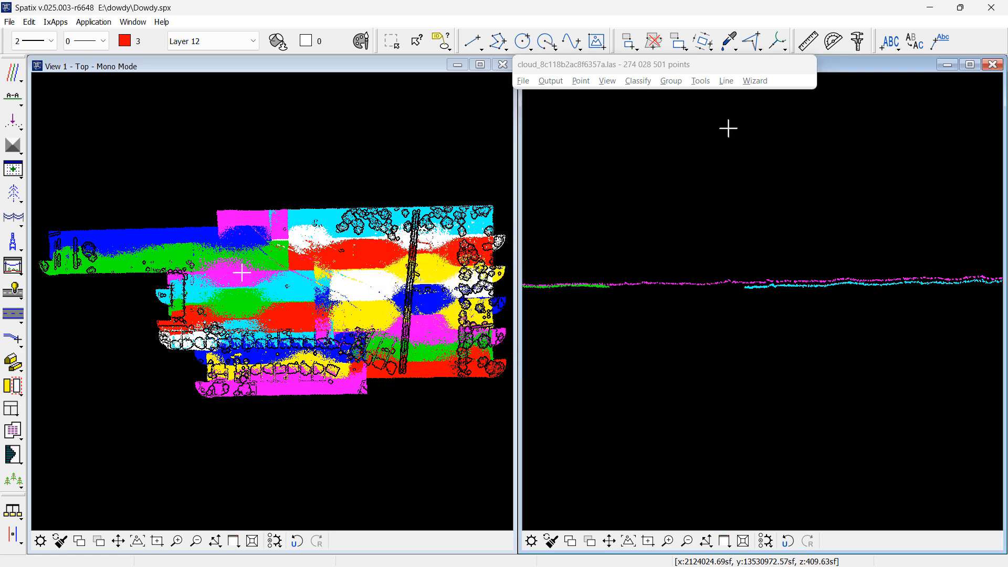
- Set up drone data processing with Match passes enabled and Split trajectory disabled
{"action": "left_click", "coordinate": [754, 80]}
{"action": "left_click", "coordinate": [792, 117]}
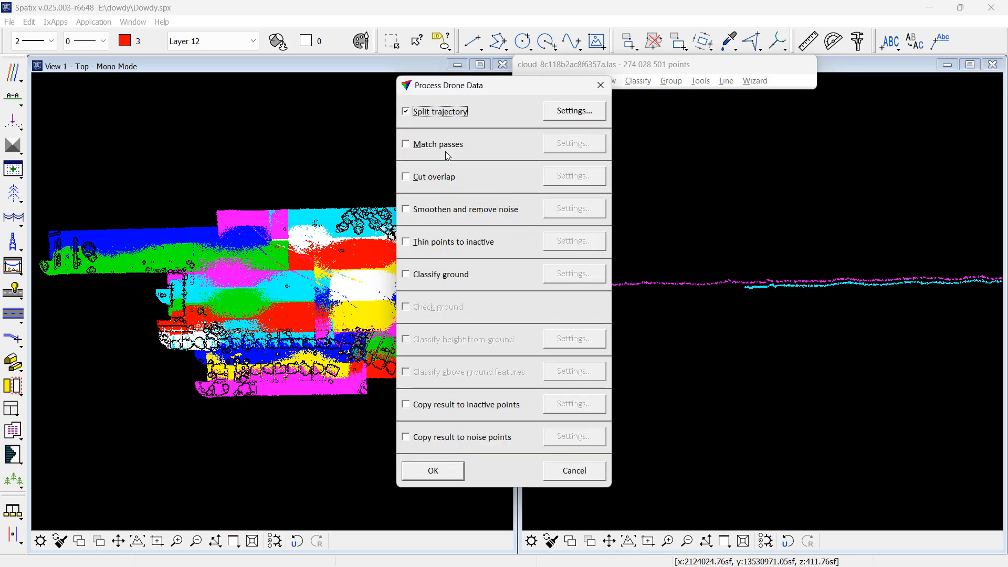
{"action": "left_click", "coordinate": [444, 144]}
{"action": "left_click", "coordinate": [439, 112]}
- Enable per-line Heading and Roll corrections plus fluctuating Elevation correction in the Match passes settings, and run the matching
{"action": "left_click", "coordinate": [576, 147]}
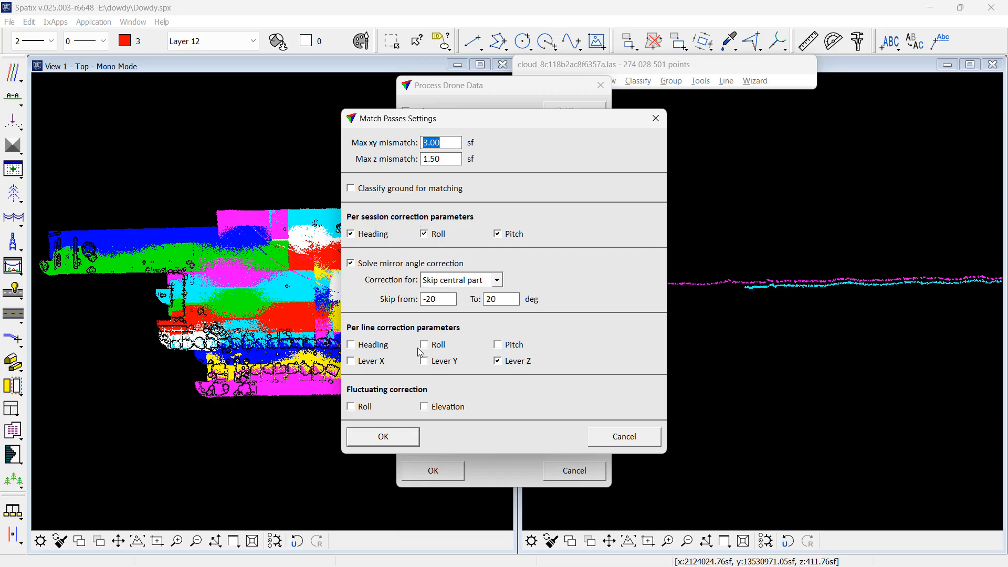
{"action": "left_click", "coordinate": [369, 346]}
{"action": "left_click", "coordinate": [437, 346]}
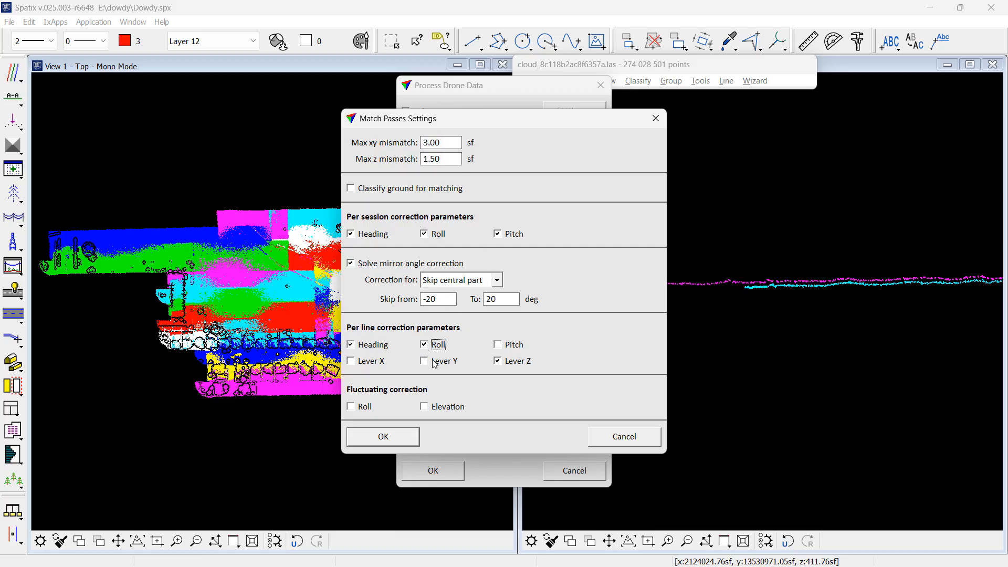
{"action": "left_click", "coordinate": [434, 409]}
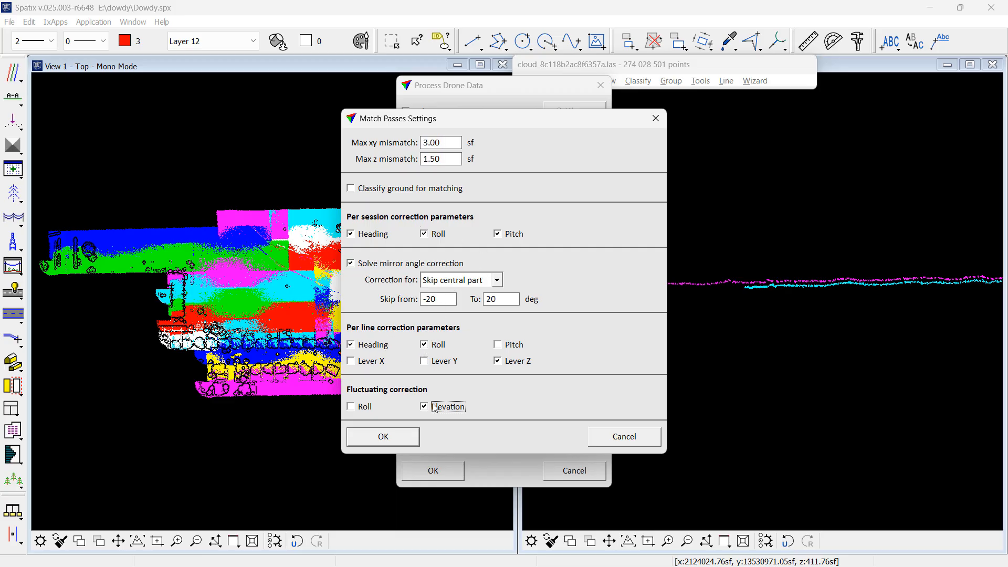
{"action": "left_click", "coordinate": [413, 443]}
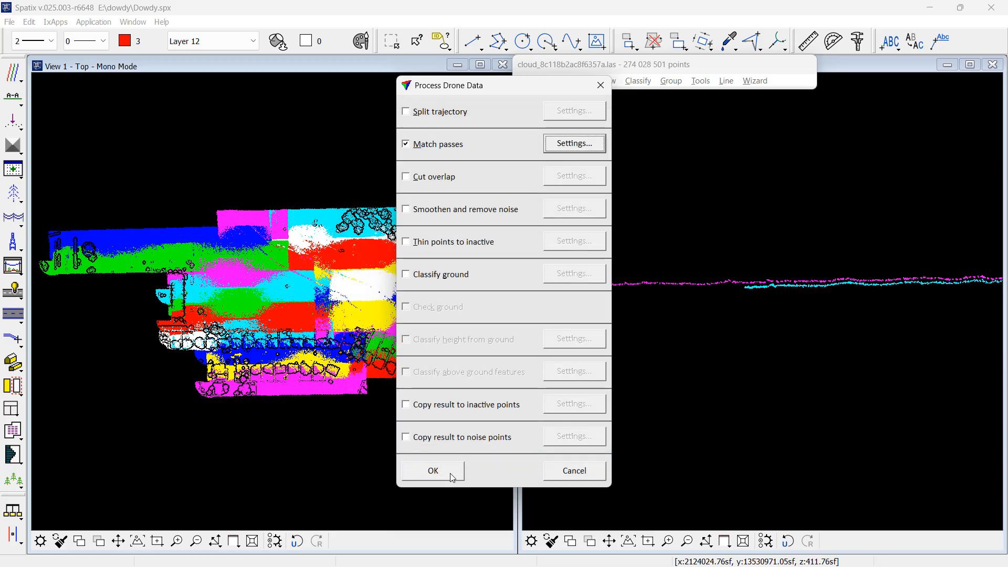
{"action": "left_click", "coordinate": [432, 470]}
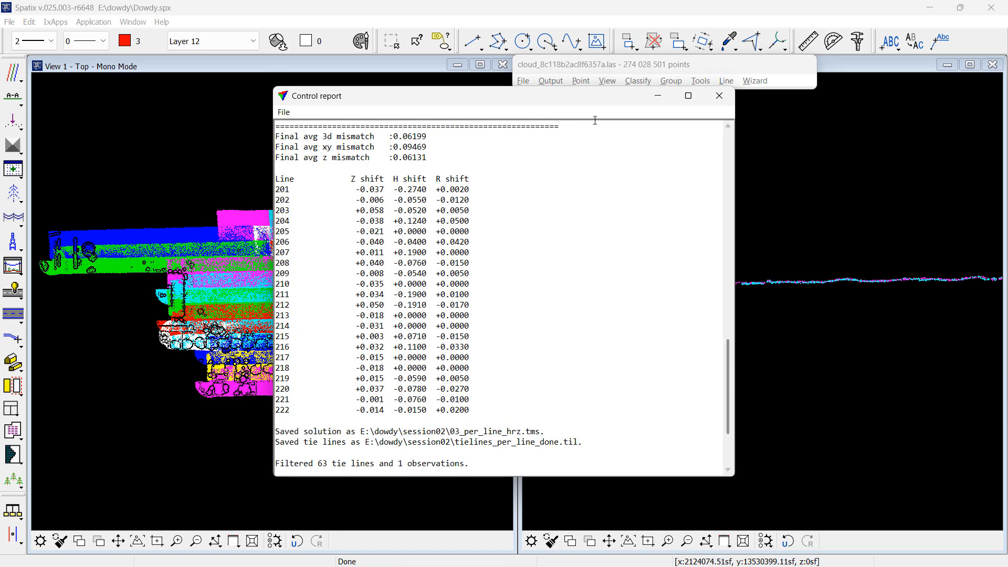
- Examine the matching control report from the session solution to the fluctuating elevation correction, comparing the mismatch values, and close it
{"action": "left_click_drag", "start_coordinate": [590, 104], "coordinate": [359, 109]}
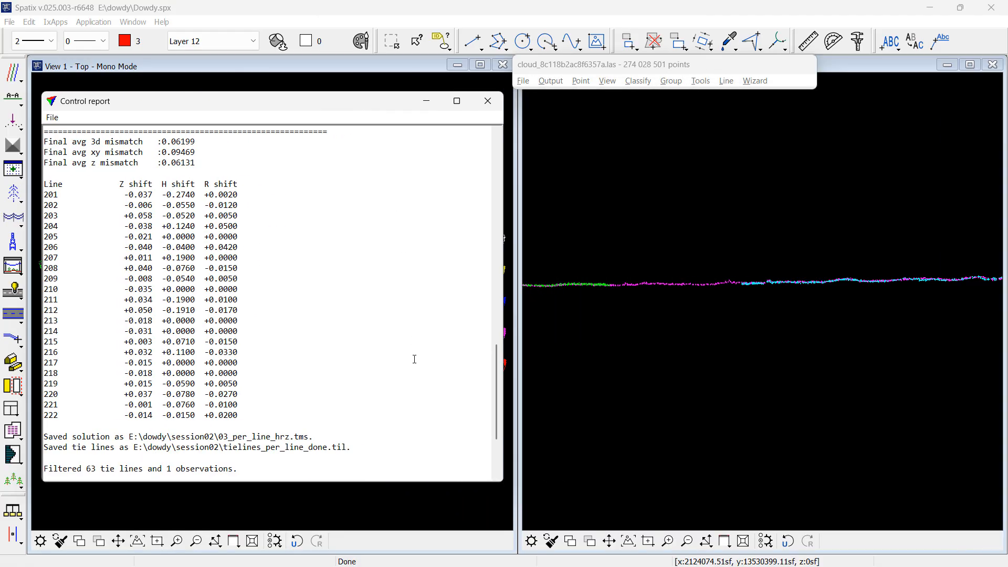
{"action": "left_click_drag", "start_coordinate": [495, 381], "coordinate": [495, 153]}
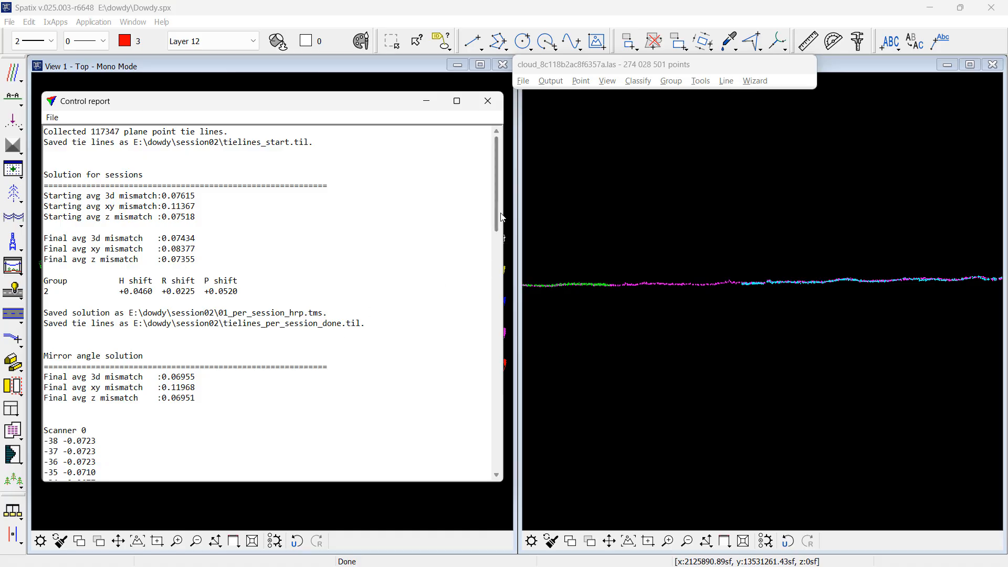
{"action": "left_click_drag", "start_coordinate": [496, 208], "coordinate": [518, 443]}
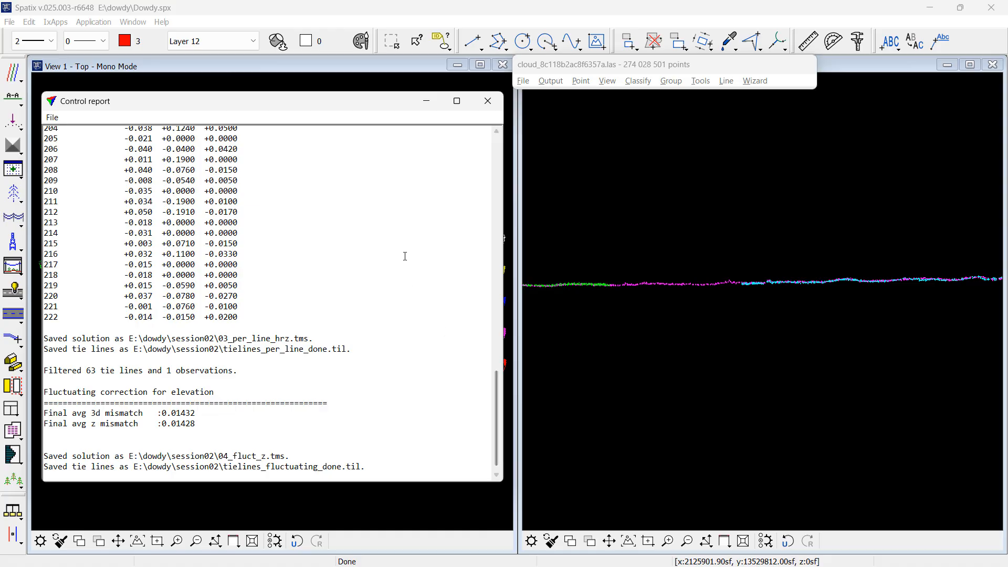
{"action": "left_click", "coordinate": [487, 101]}
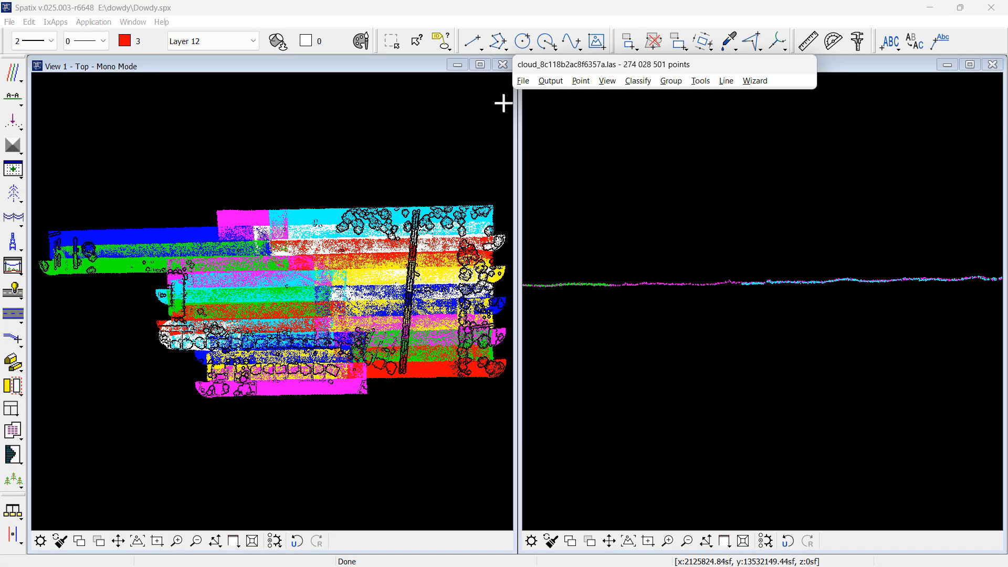
- Save all points of any class and line in Fast binary format as dowdy_session02 in the E:\dowdy\session02 folder
{"action": "left_click", "coordinate": [523, 80]}
{"action": "left_click", "coordinate": [569, 196]}
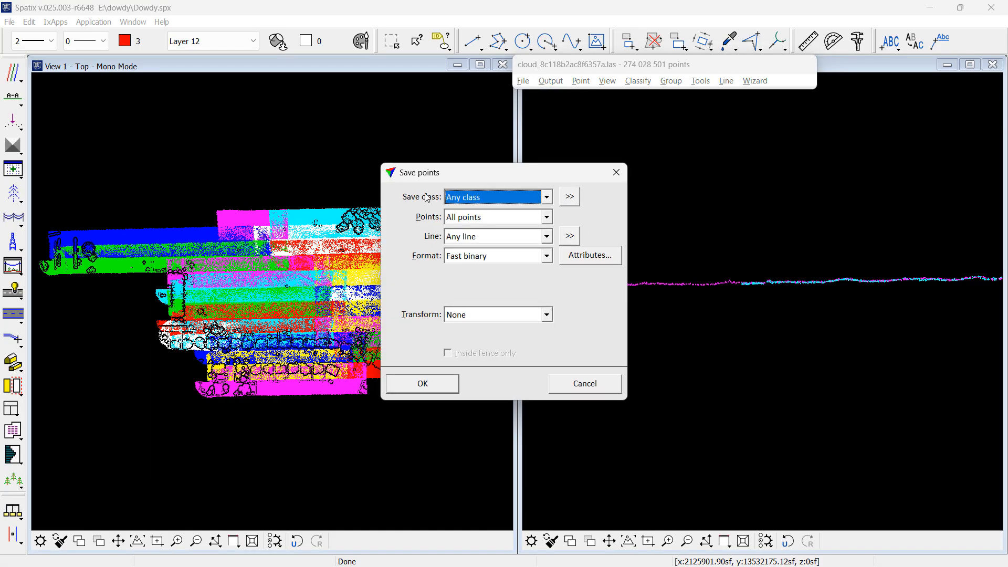
{"action": "left_click", "coordinate": [455, 381]}
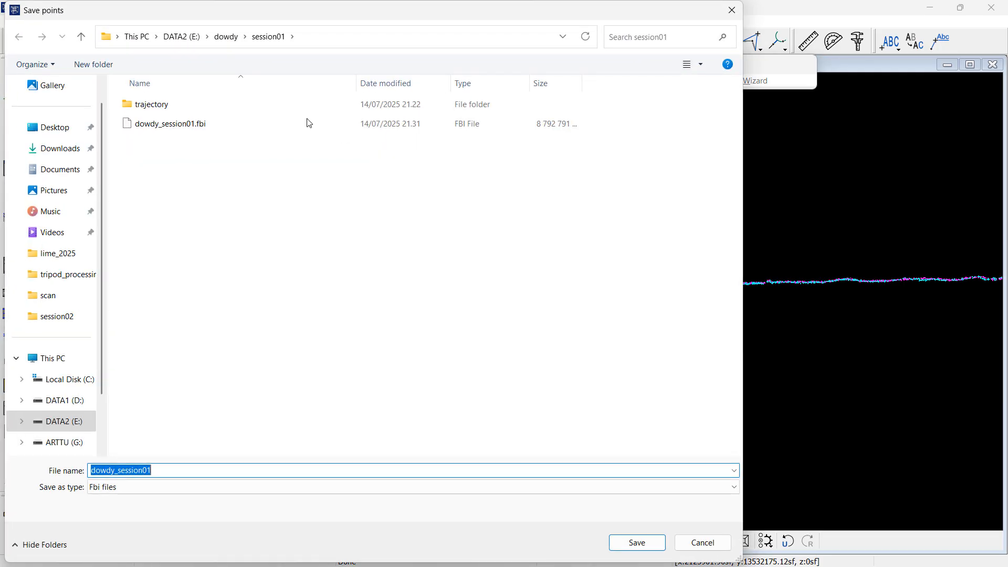
{"action": "left_click", "coordinate": [227, 38]}
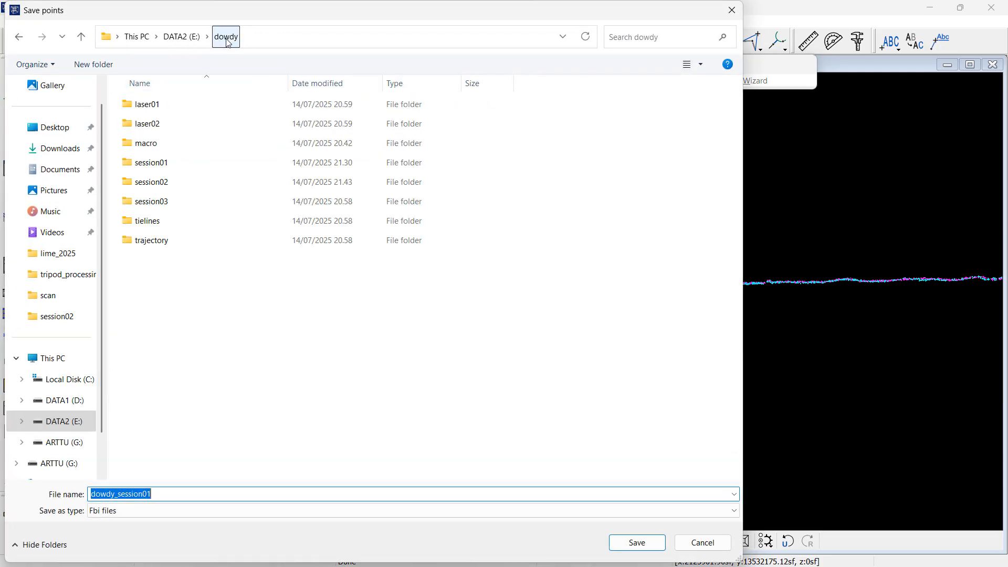
{"action": "double_click", "coordinate": [161, 184]}
{"action": "left_click", "coordinate": [168, 495]}
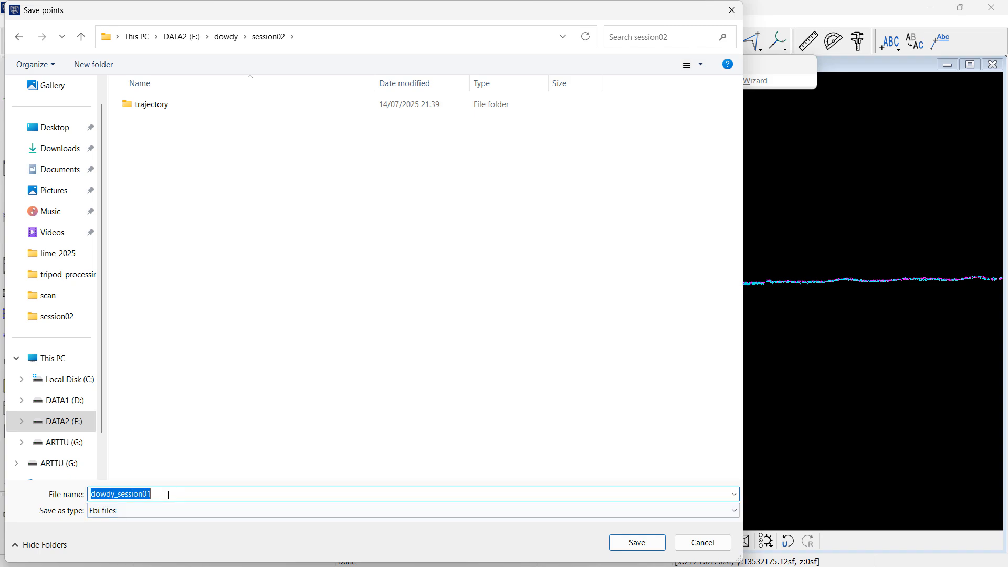
{"action": "left_click", "coordinate": [168, 495]}
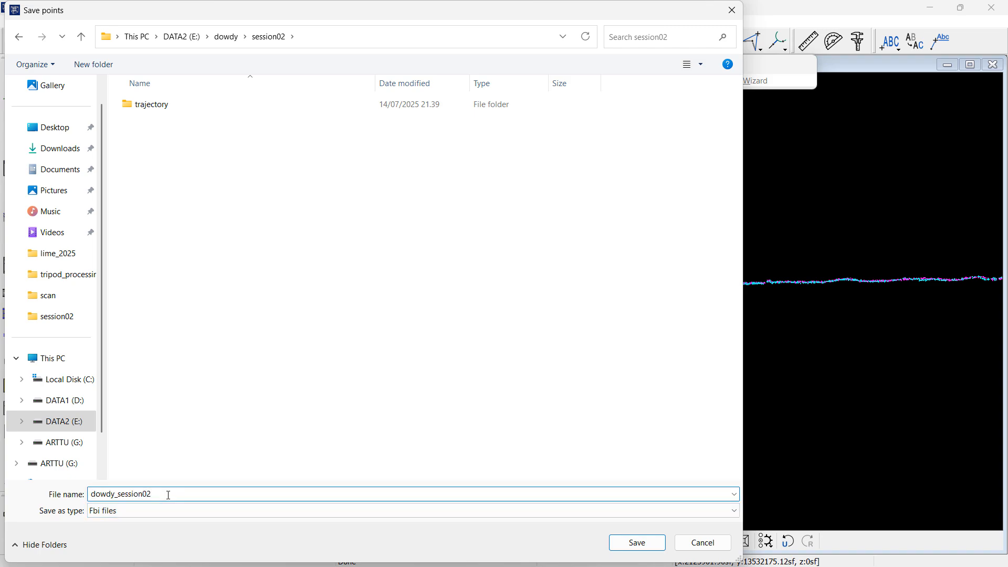
{"action": "key", "text": "Return"}
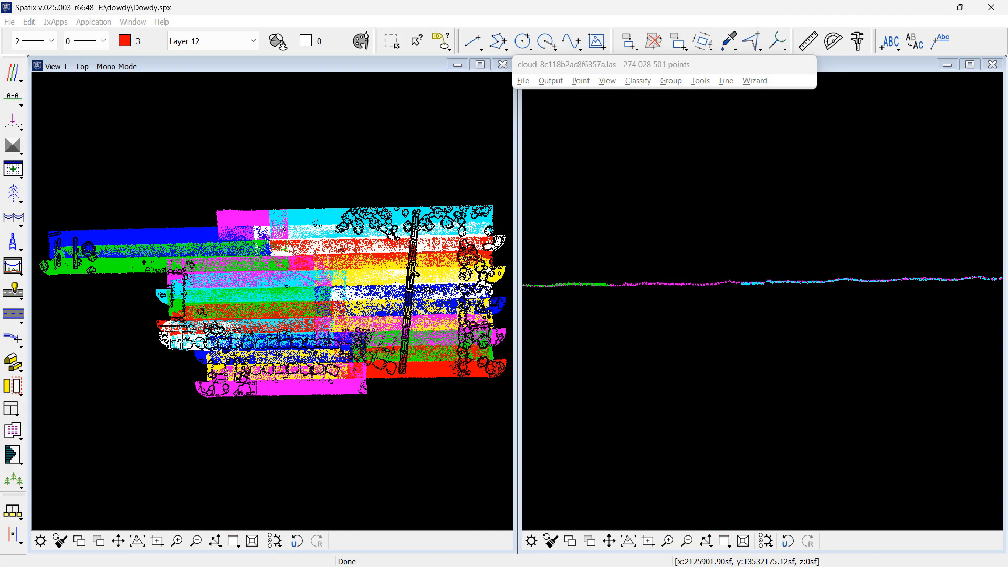
- Dismiss the TerraScan message after saving and close the loaded session 2 points
{"action": "left_click", "coordinate": [504, 304]}
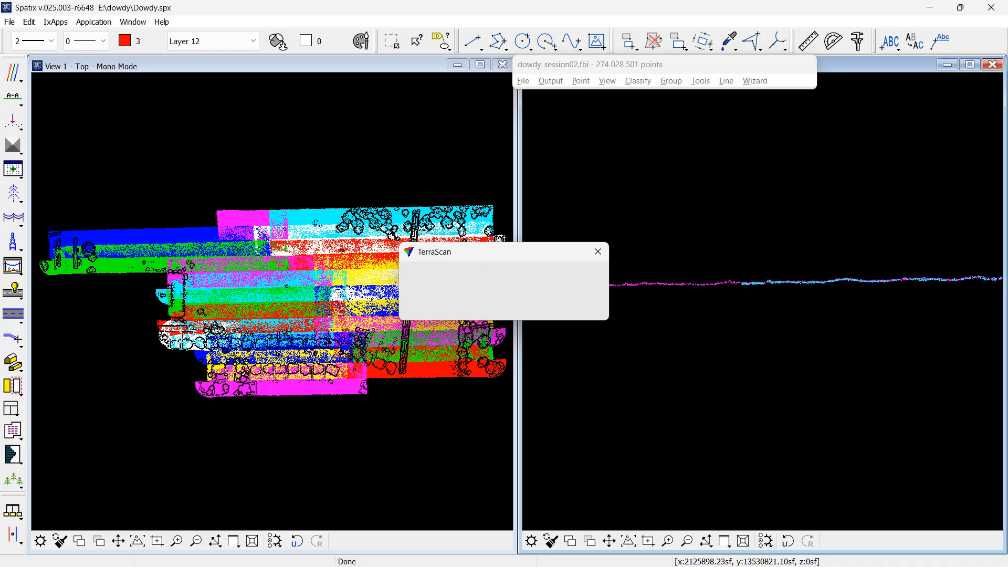
{"action": "left_click", "coordinate": [524, 81]}
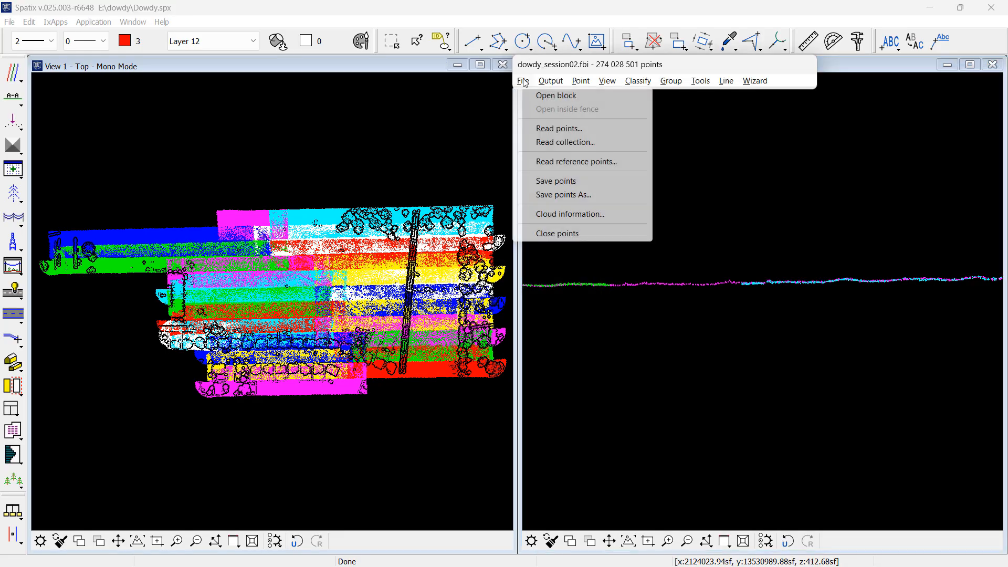
{"action": "left_click", "coordinate": [553, 234]}
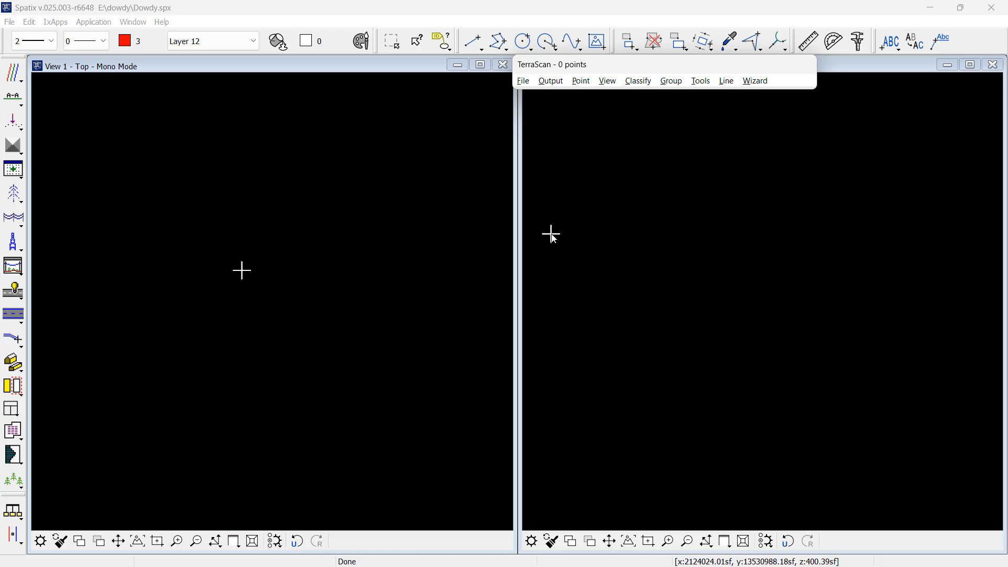
- Set up a new drone project named Dowdy session 3 and add cloud_8180b847d1f04c1f.las from E:\dowdy\session03 as its point cloud
{"action": "left_click", "coordinate": [766, 82]}
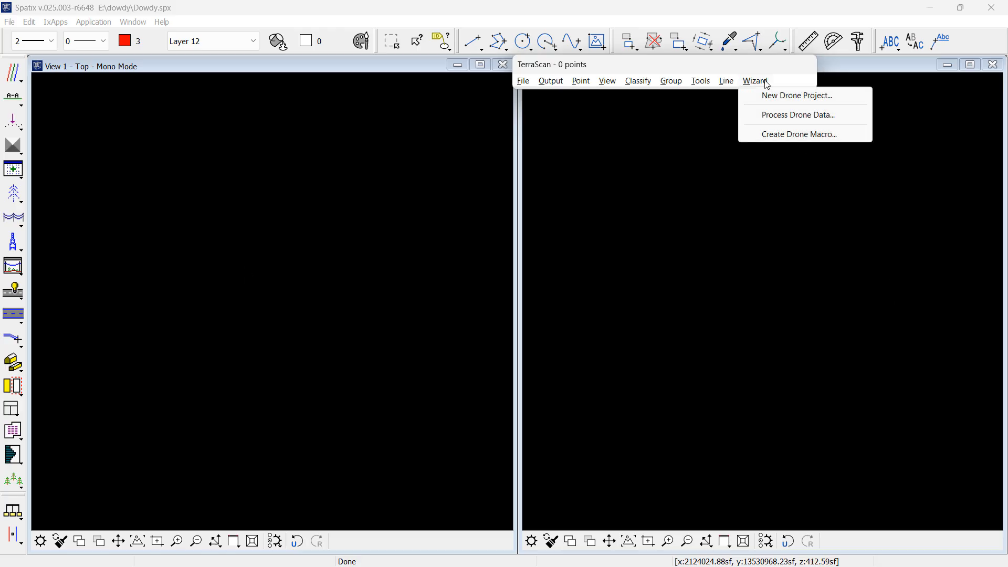
{"action": "left_click", "coordinate": [775, 96]}
{"action": "left_click", "coordinate": [464, 122]}
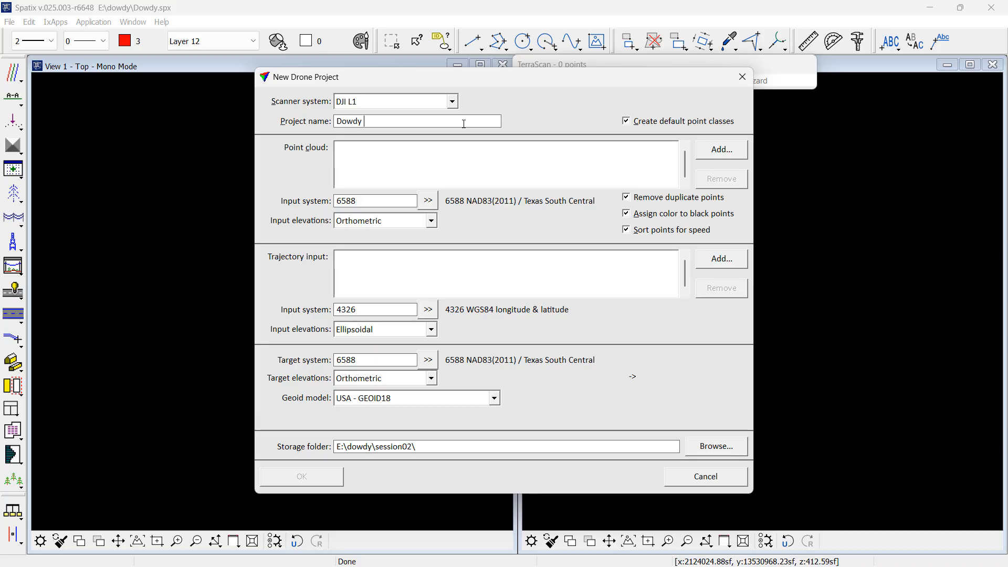
{"action": "type", "text": "Dowdy session 3"}
{"action": "key", "text": "Tab"}
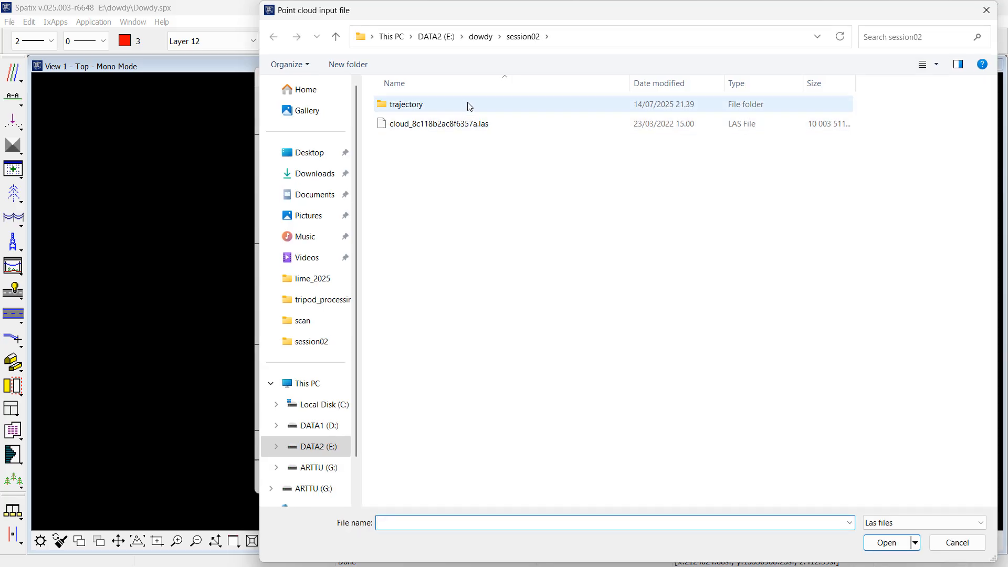
{"action": "left_click", "coordinate": [479, 37]}
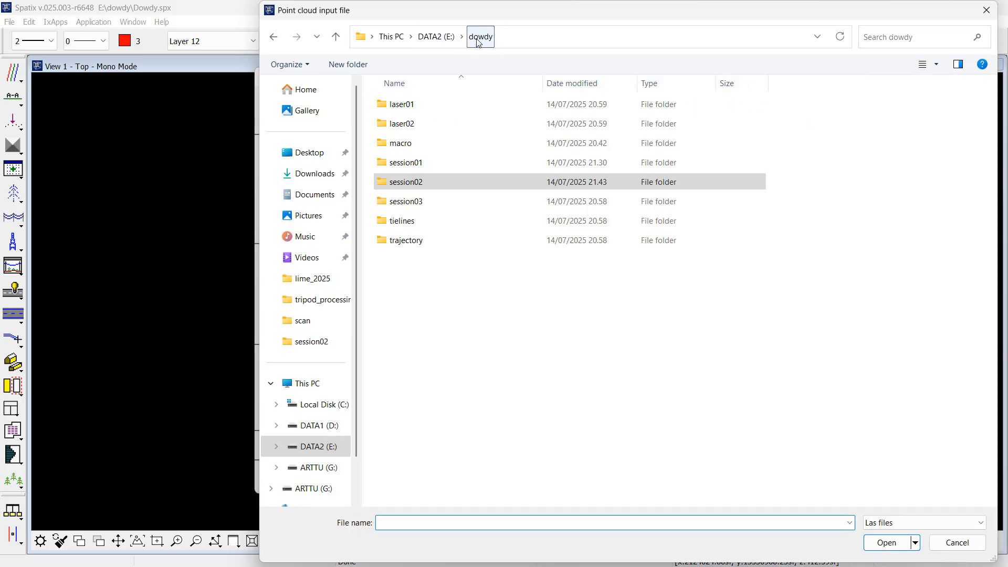
{"action": "double_click", "coordinate": [432, 202]}
{"action": "double_click", "coordinate": [425, 105]}
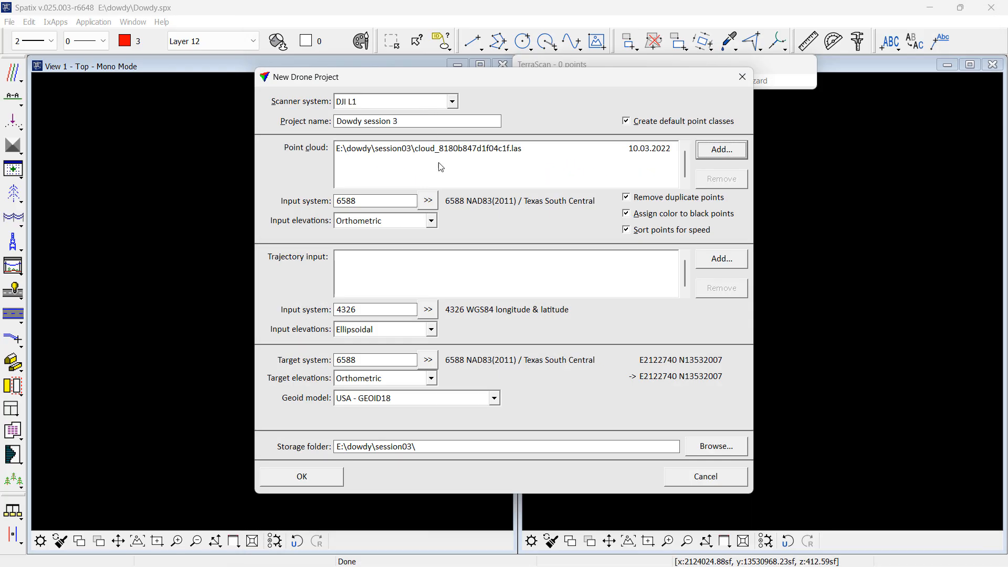
{"action": "left_click", "coordinate": [703, 264]}
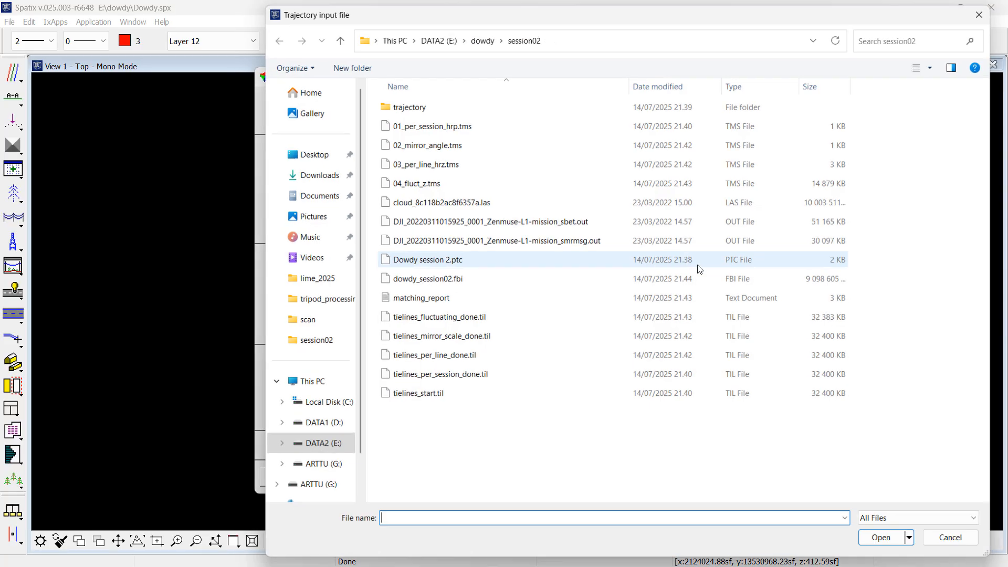
{"action": "left_click", "coordinate": [481, 36]}
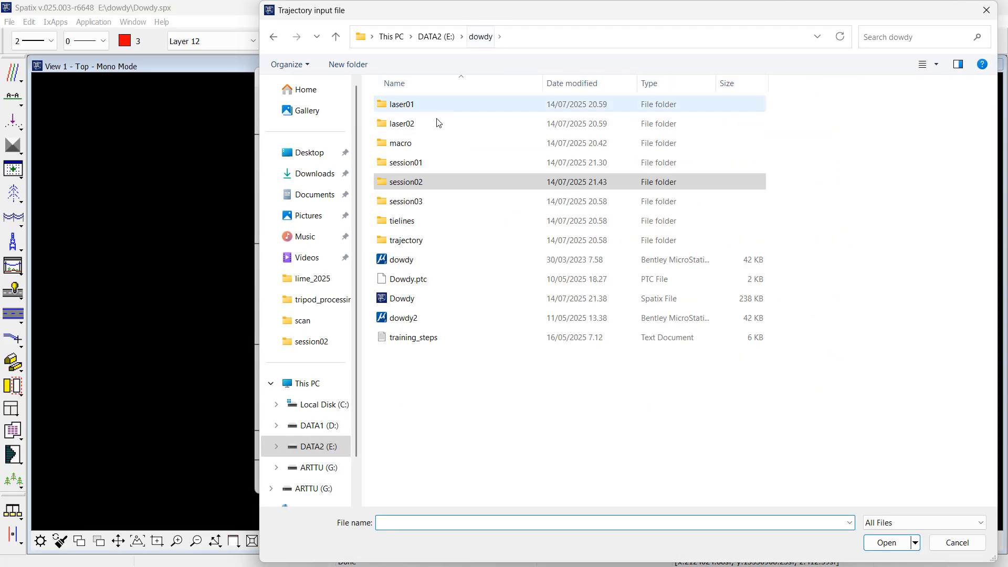
{"action": "double_click", "coordinate": [425, 204]}
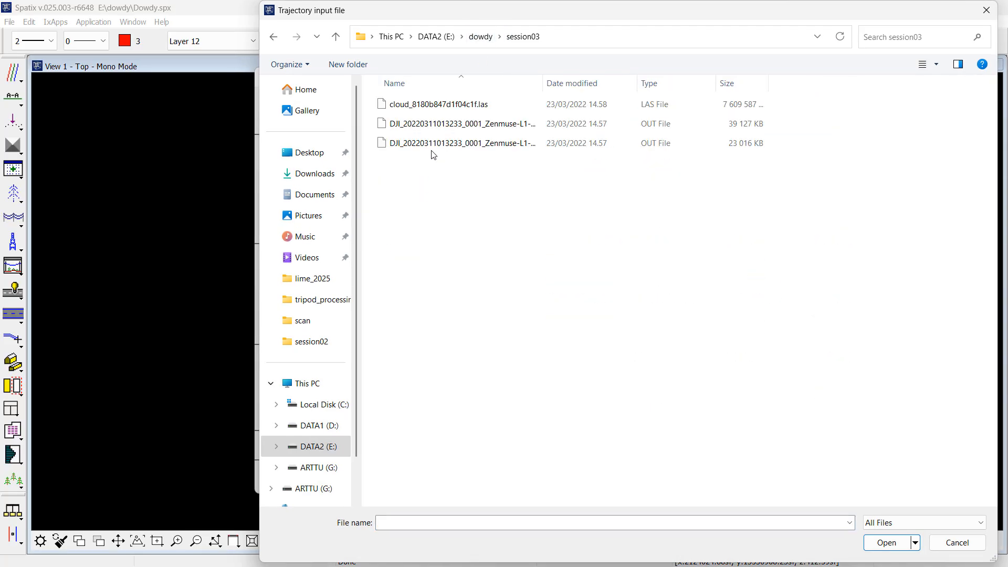
{"action": "double_click", "coordinate": [545, 83]}
{"action": "double_click", "coordinate": [544, 126]}
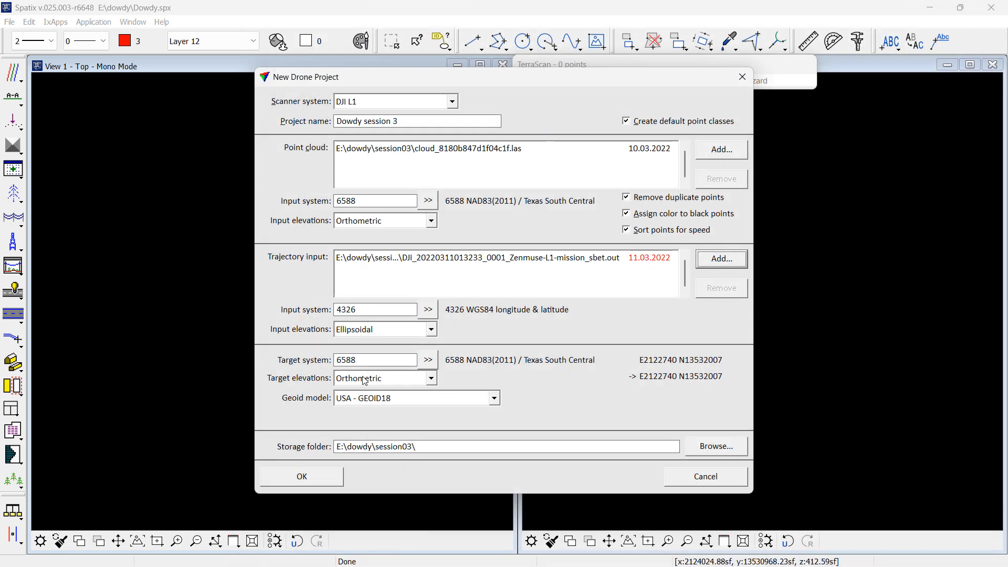
{"action": "left_click", "coordinate": [302, 476]}
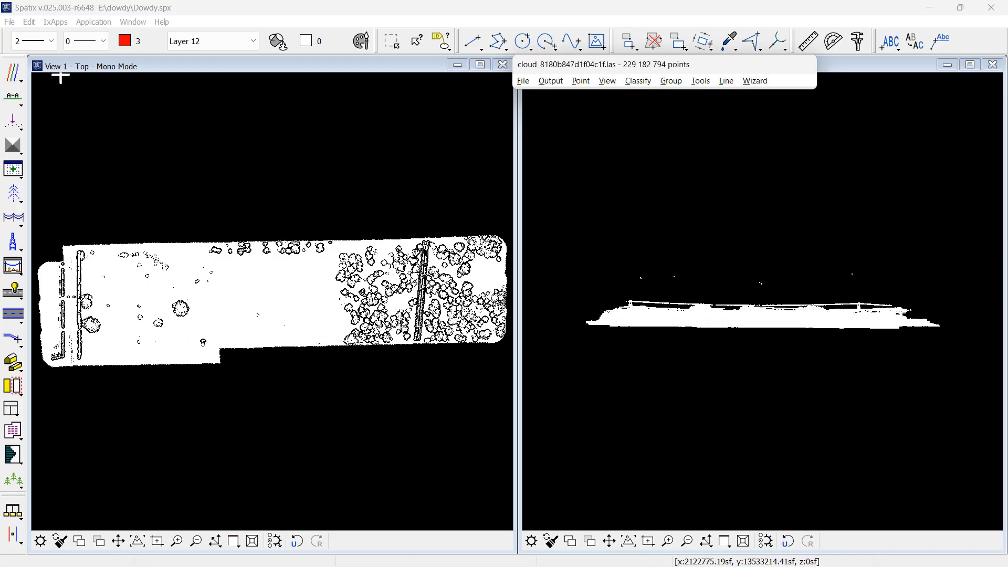
- Set the imported session 3 trajectory's number to 301 and group to 3, and close the trajectory list
{"action": "left_click", "coordinate": [602, 168]}
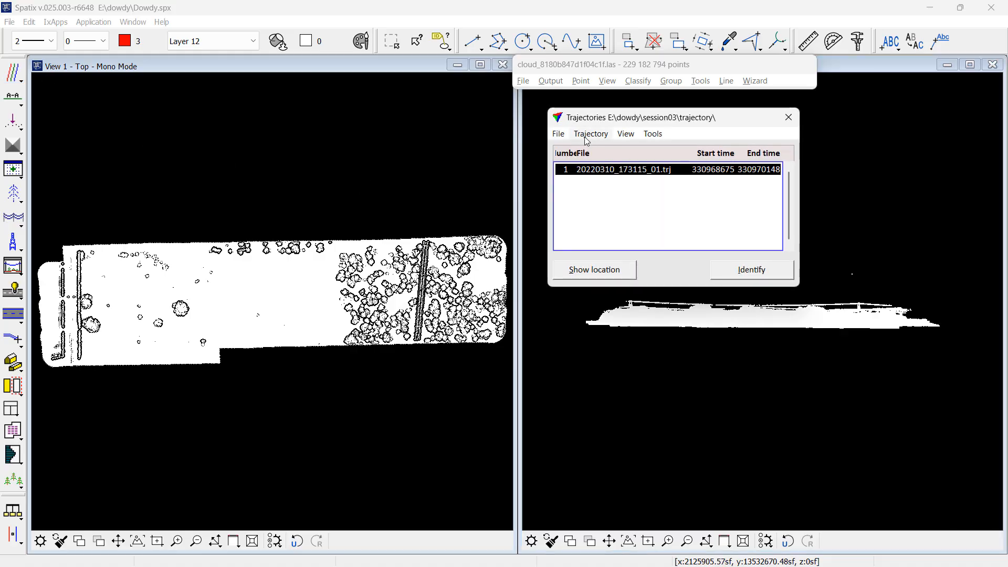
{"action": "left_click", "coordinate": [591, 133]}
{"action": "left_click", "coordinate": [599, 149]}
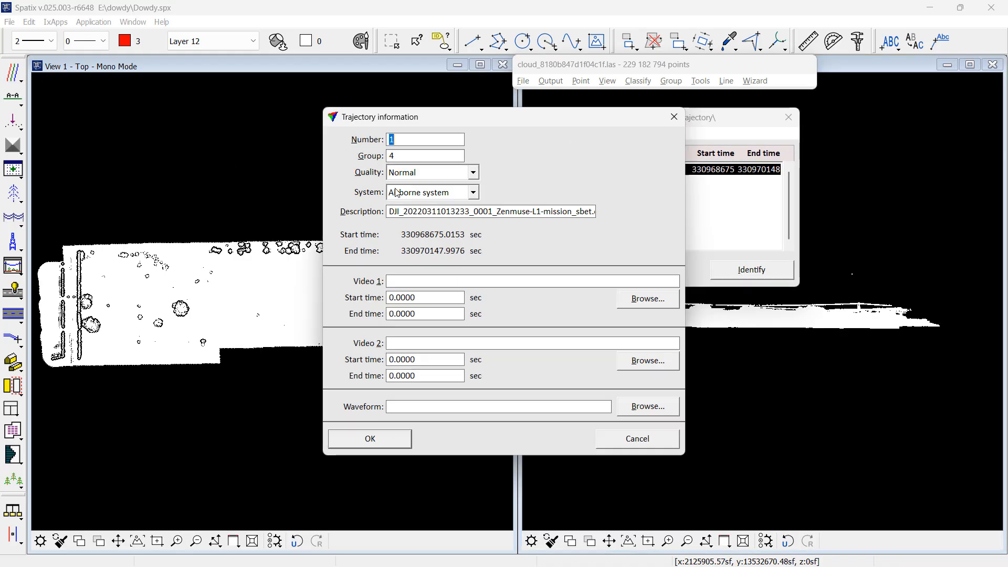
{"action": "left_click", "coordinate": [404, 141]}
{"action": "left_click_drag", "start_coordinate": [394, 140], "coordinate": [336, 140]}
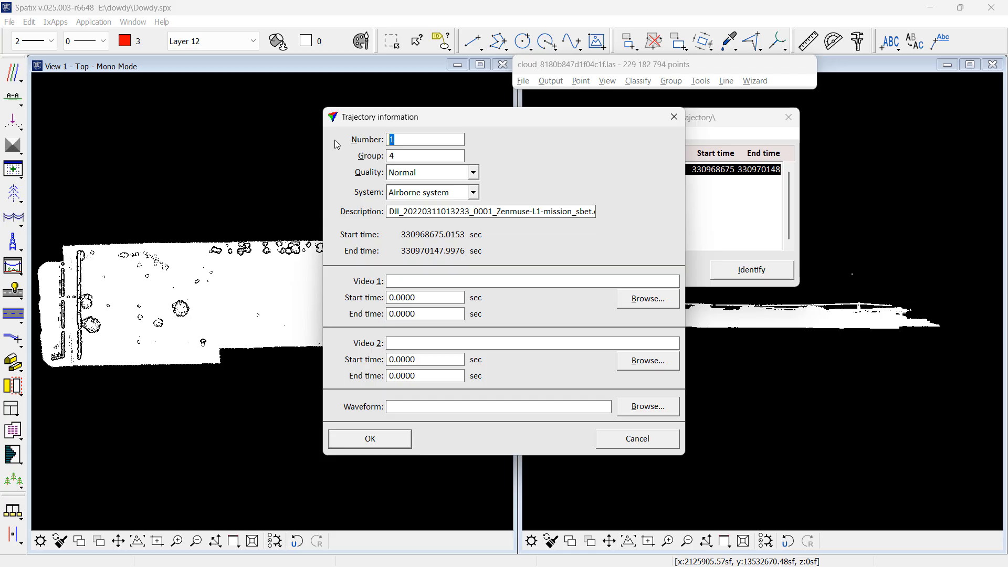
{"action": "type", "text": "301"}
{"action": "key", "text": "Tab"}
{"action": "type", "text": "3"}
{"action": "key", "text": "Tab"}
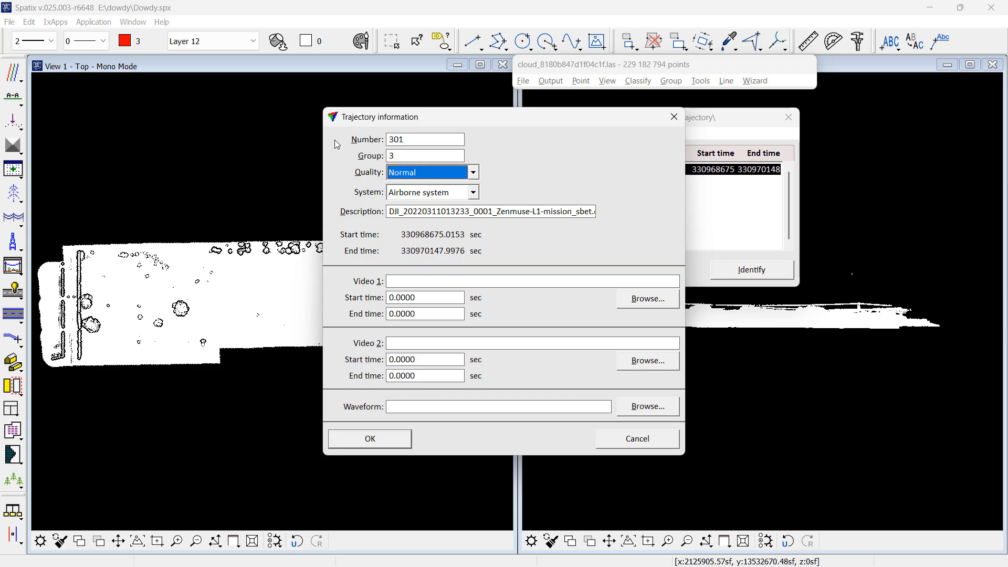
{"action": "left_click", "coordinate": [398, 444]}
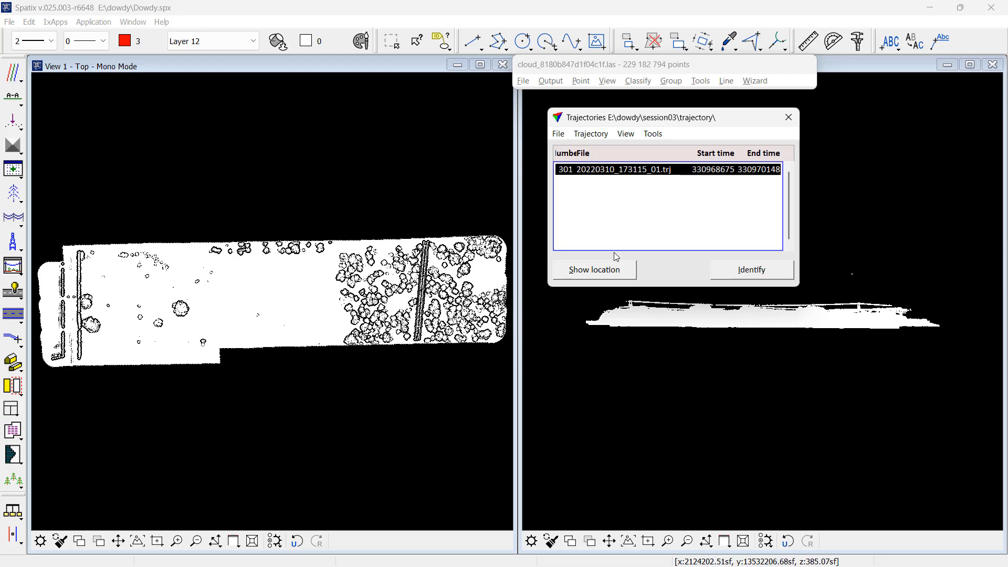
{"action": "left_click", "coordinate": [788, 118]}
- Run drone data processing with Split trajectory enabled and Match passes disabled
{"action": "left_click", "coordinate": [755, 81]}
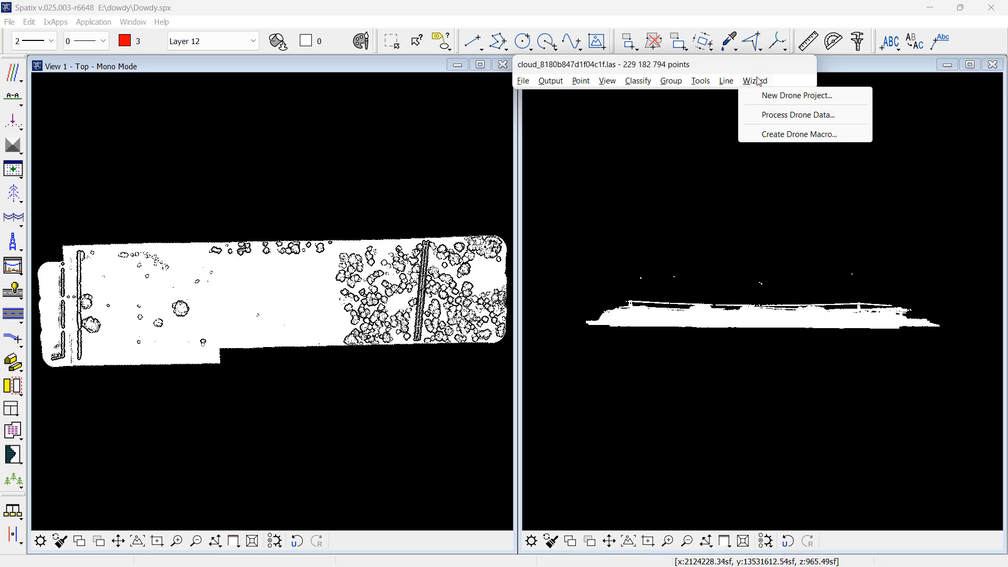
{"action": "left_click", "coordinate": [767, 114]}
{"action": "left_click", "coordinate": [438, 112]}
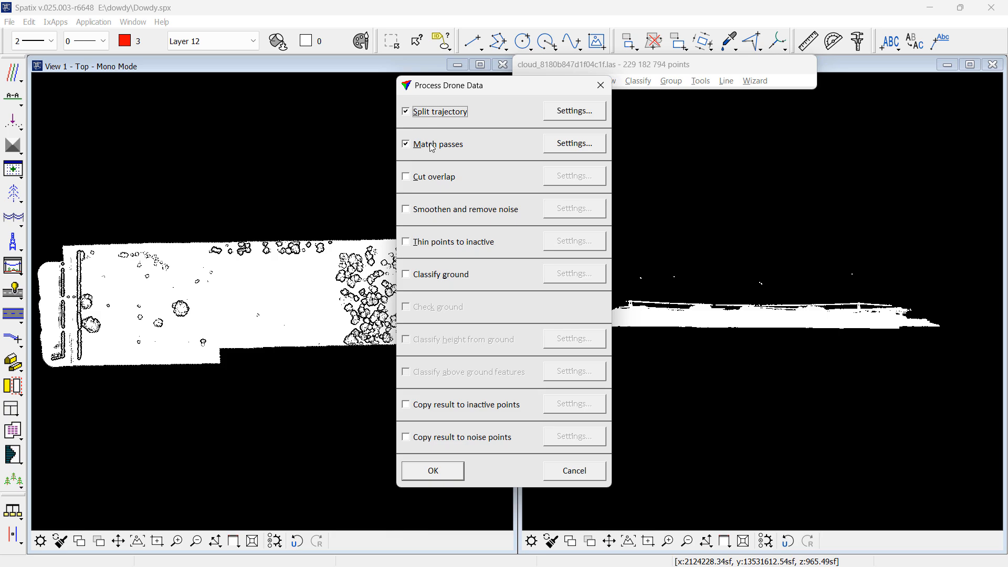
{"action": "left_click", "coordinate": [431, 144]}
{"action": "left_click", "coordinate": [450, 473]}
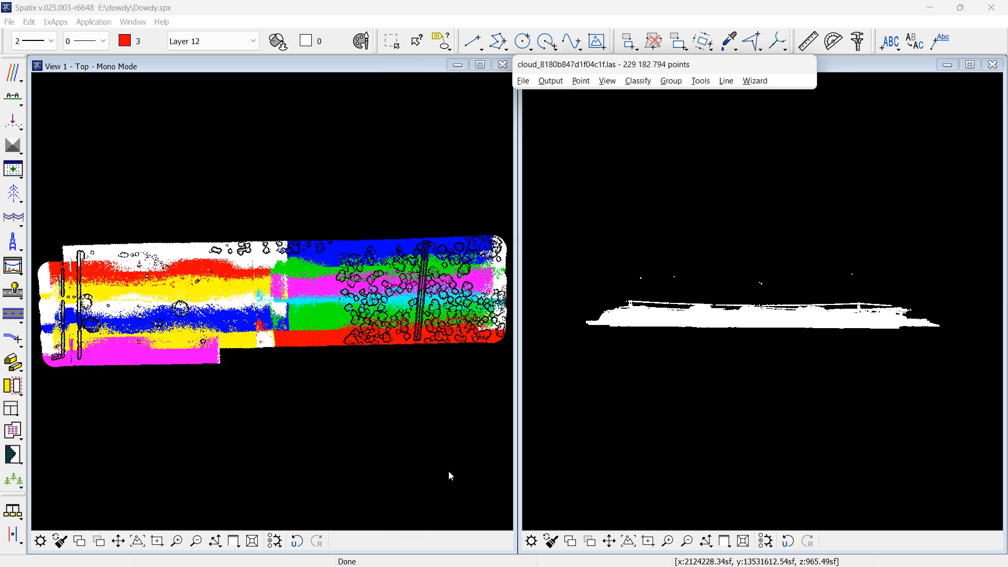
- Draw a vertical section across the magenta, cyan and green lines in the eastern half and examine how their surfaces align
{"action": "left_click", "coordinate": [12, 96]}
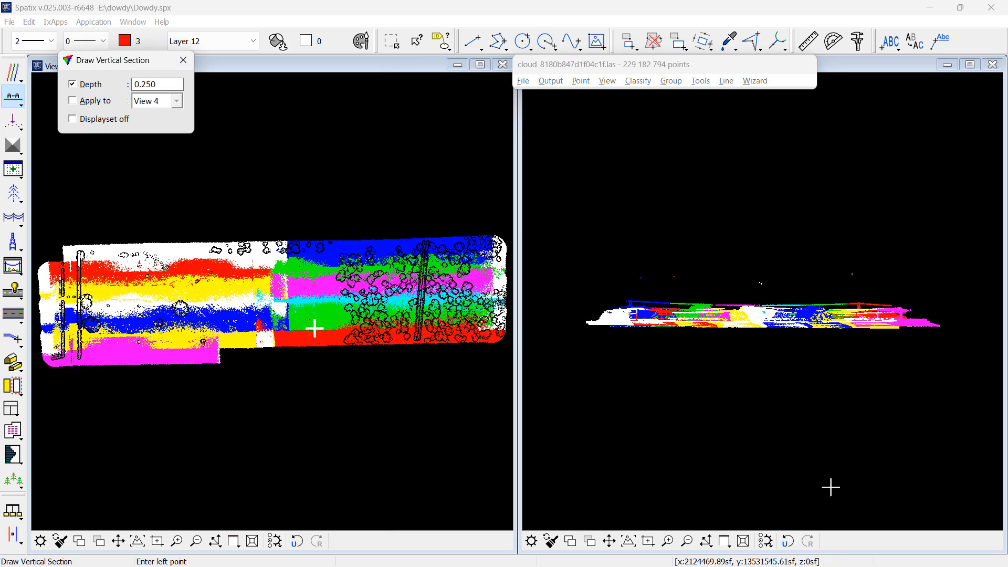
{"action": "left_click", "coordinate": [321, 295]}
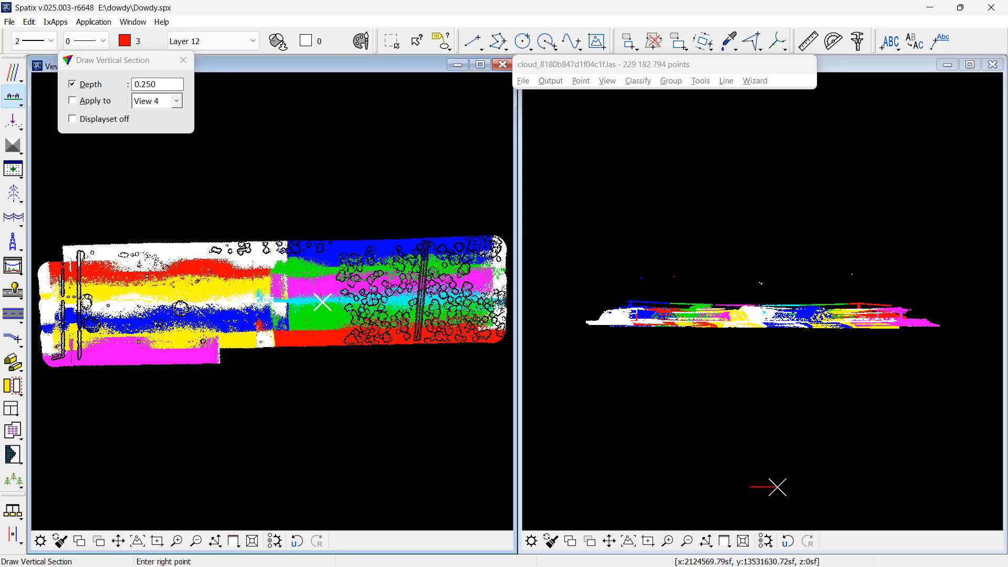
{"action": "left_click", "coordinate": [812, 487]}
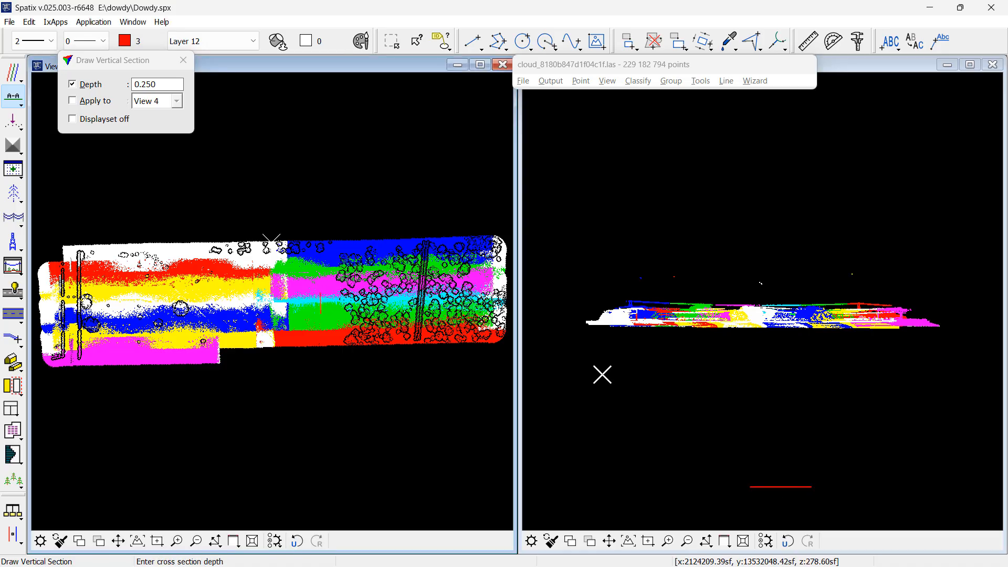
{"action": "left_click", "coordinate": [603, 375]}
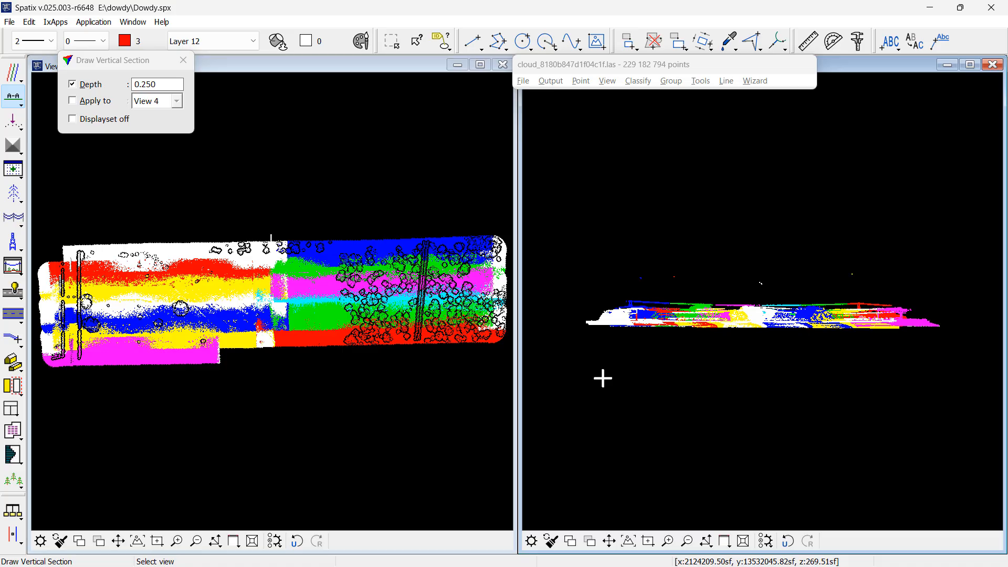
{"action": "left_click", "coordinate": [603, 378]}
{"action": "left_click", "coordinate": [668, 541]}
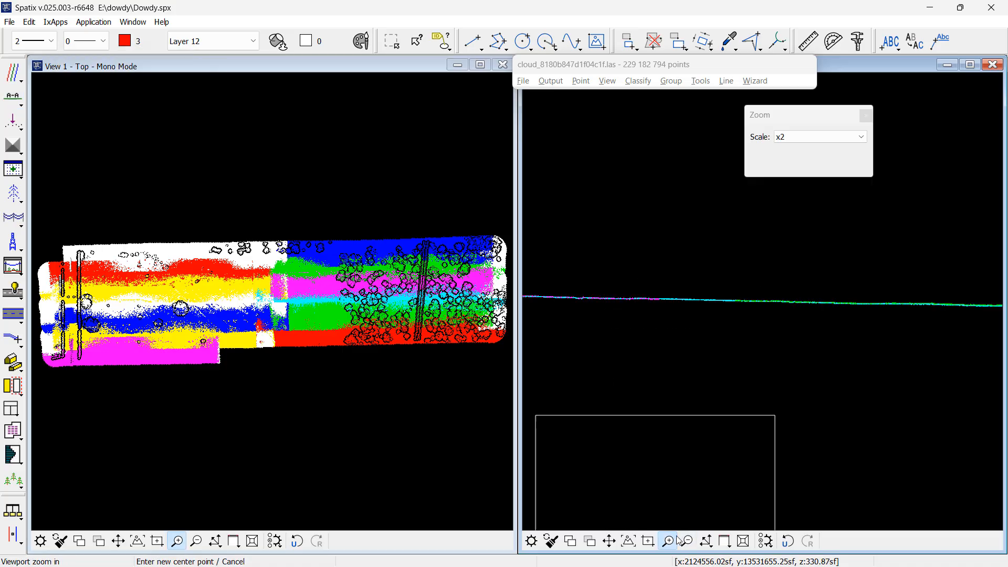
{"action": "left_click", "coordinate": [674, 332]}
{"action": "left_click", "coordinate": [716, 246]}
{"action": "left_click", "coordinate": [773, 288]}
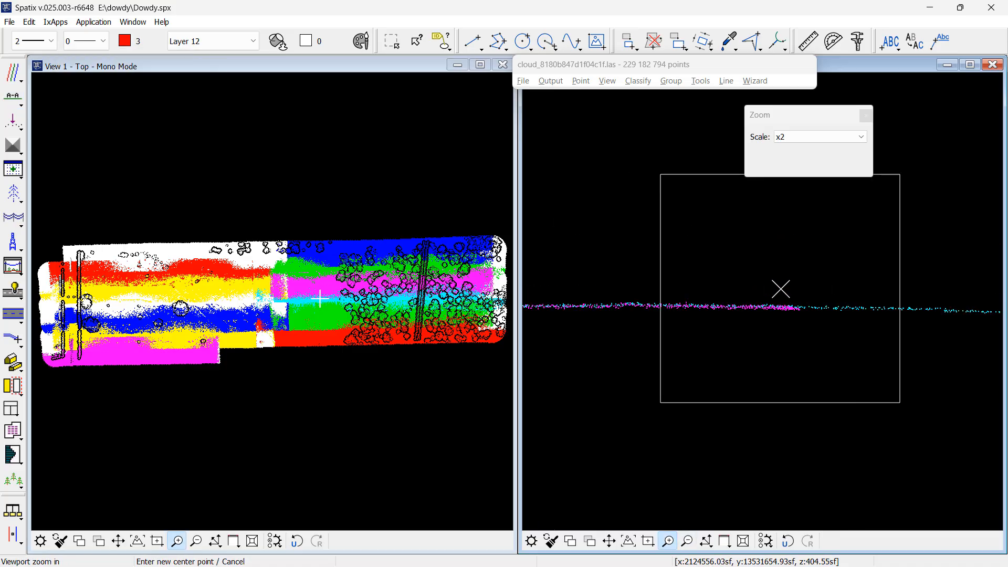
{"action": "right_click", "coordinate": [720, 286]}
- Draw a vertical section across the blue, yellow and magenta lines in the western part and examine the yellow-magenta overlap up close
{"action": "left_click", "coordinate": [13, 96]}
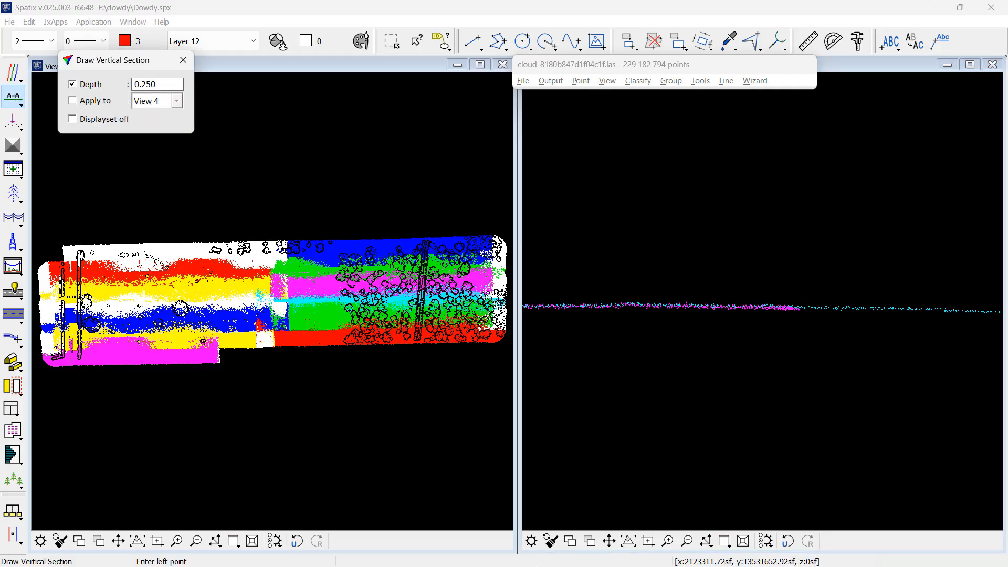
{"action": "left_click", "coordinate": [122, 303]}
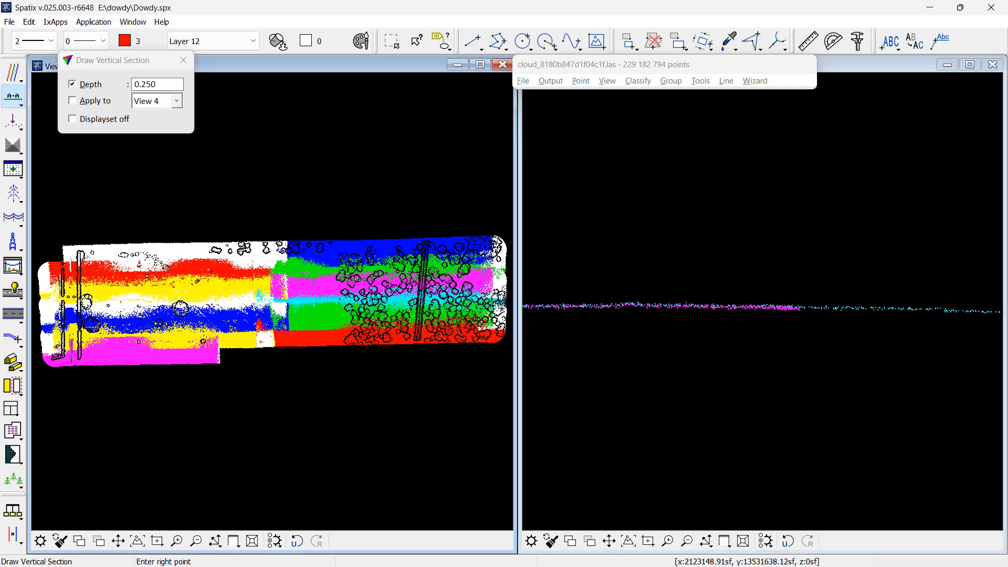
{"action": "left_click", "coordinate": [122, 347]}
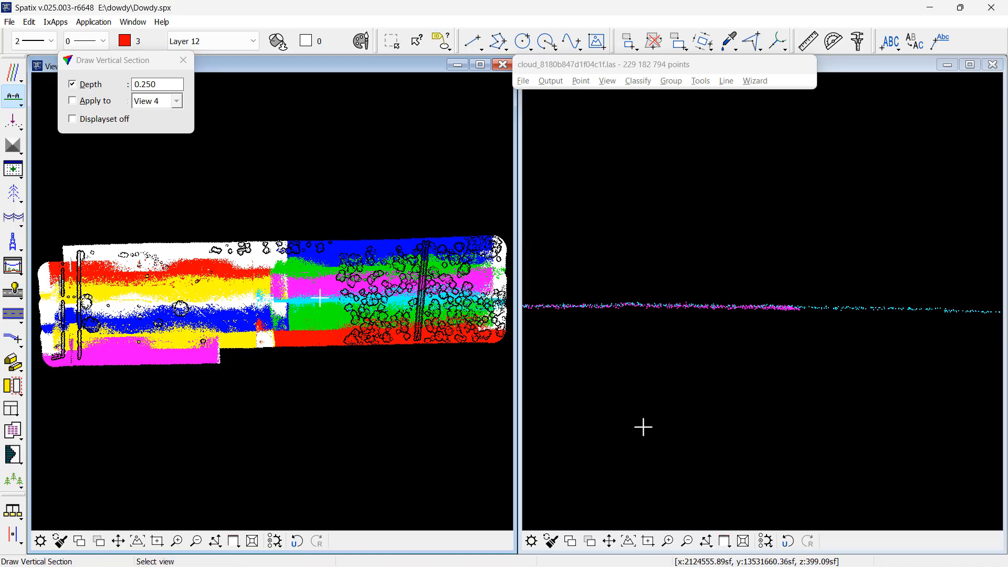
{"action": "left_click", "coordinate": [668, 541]}
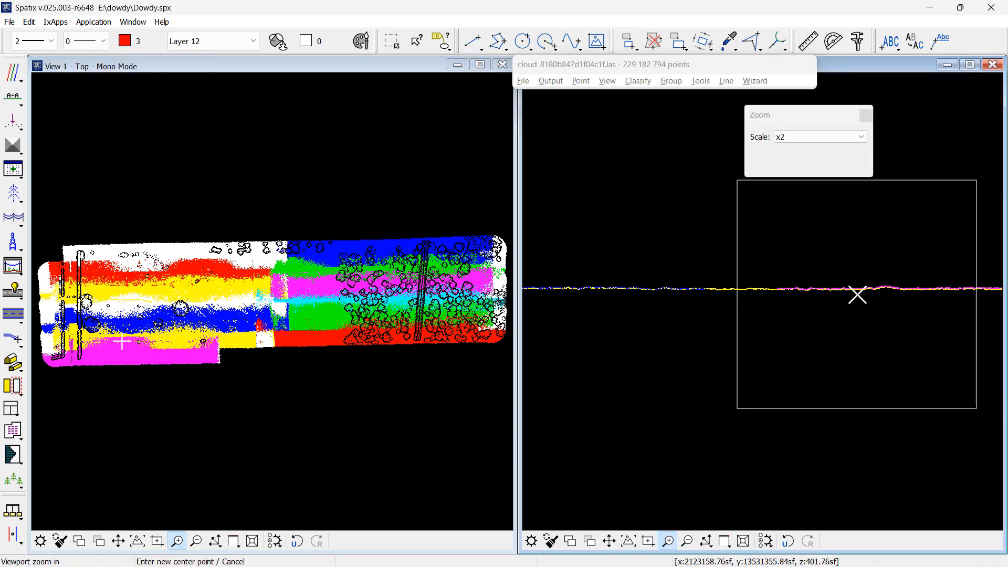
{"action": "left_click", "coordinate": [854, 298]}
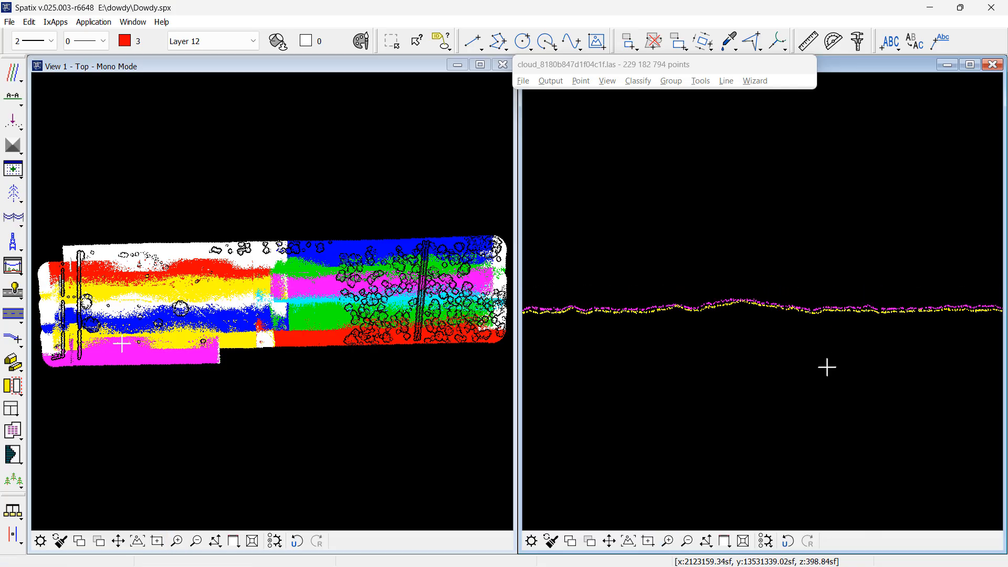
- Delete all points belonging to line 65534 from the loaded point cloud
{"action": "left_click", "coordinate": [581, 80]}
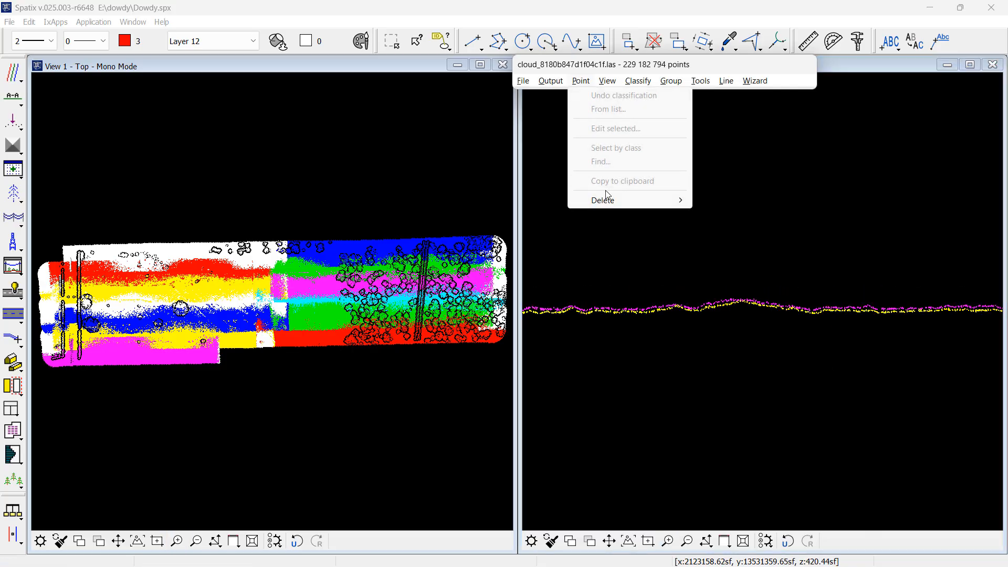
{"action": "mouse_move", "coordinate": [613, 202]}
{"action": "left_click", "coordinate": [709, 227]}
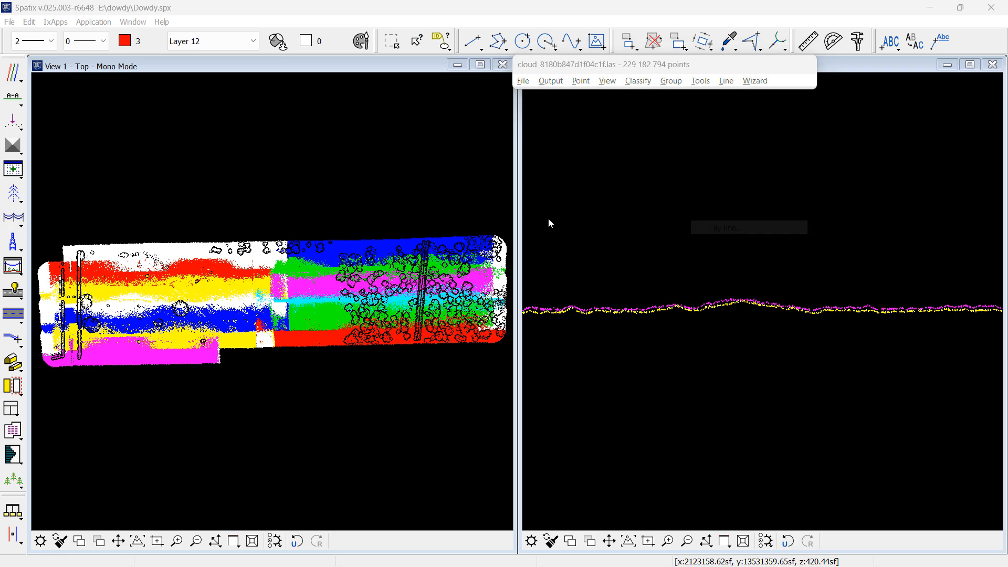
{"action": "left_click_drag", "start_coordinate": [556, 289], "coordinate": [555, 336]}
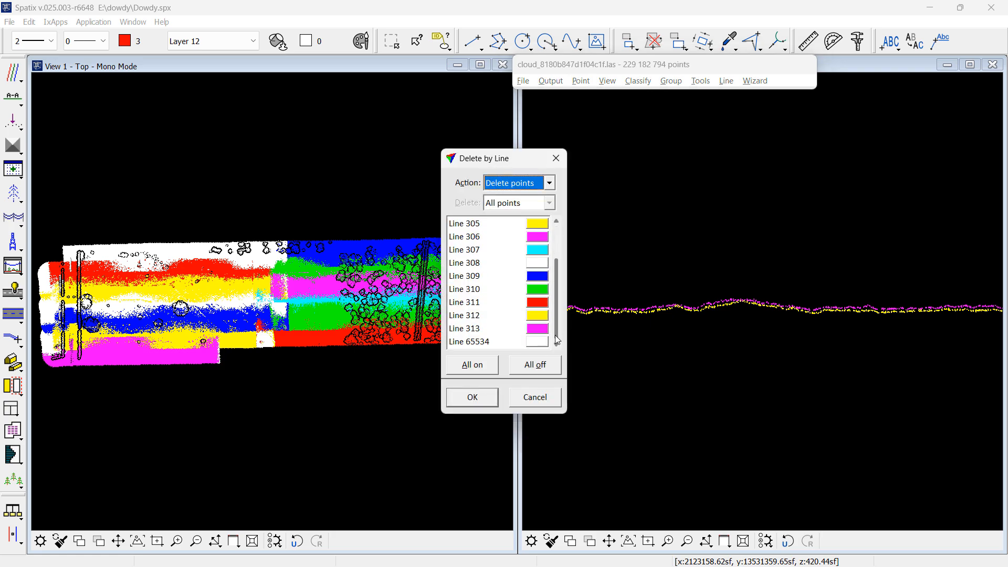
{"action": "left_click", "coordinate": [488, 342]}
{"action": "left_click", "coordinate": [472, 397]}
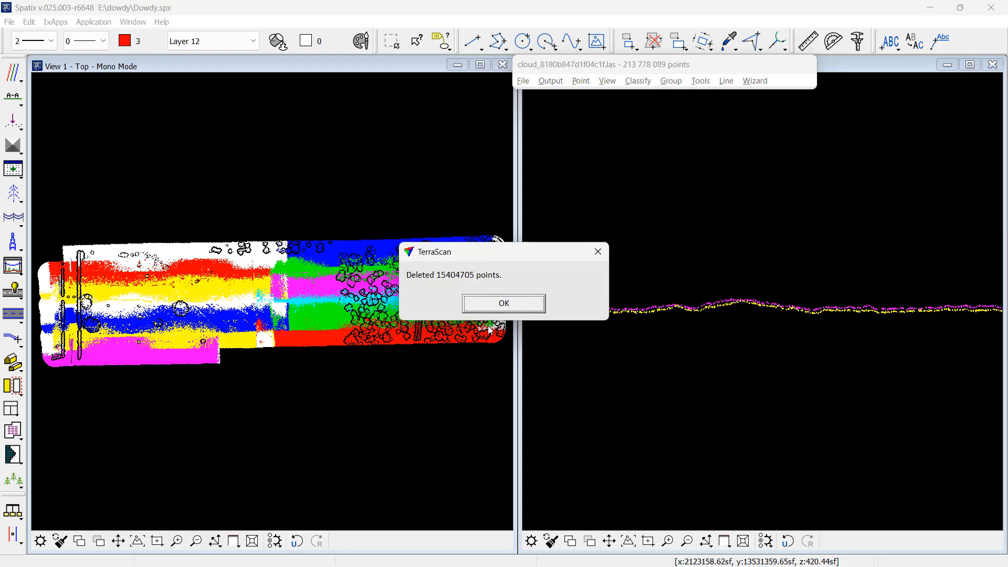
{"action": "left_click", "coordinate": [488, 306]}
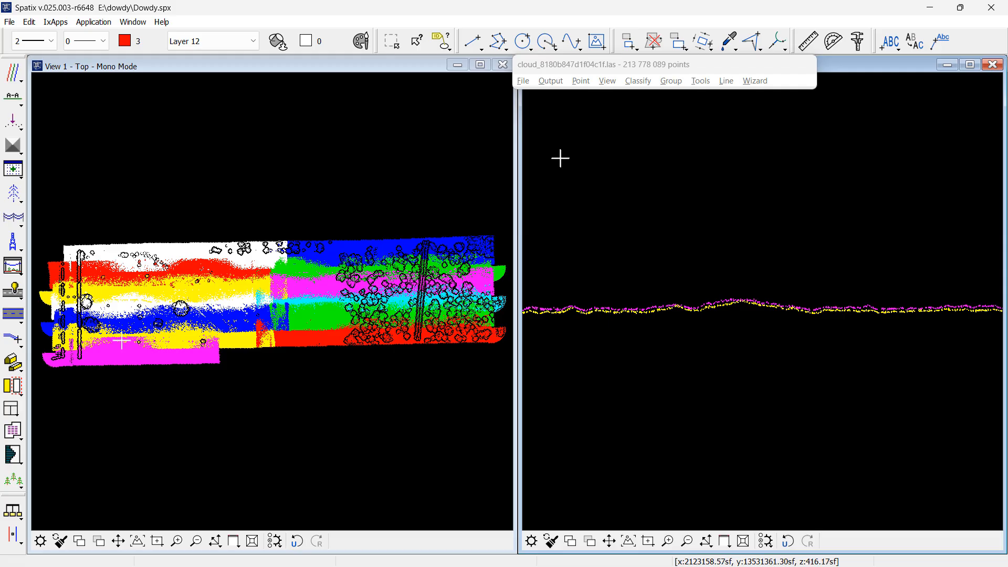
- Run drone data processing with only Match passes enabled, adding per-line Heading and Roll corrections and the fluctuating Elevation correction
{"action": "left_click", "coordinate": [754, 81]}
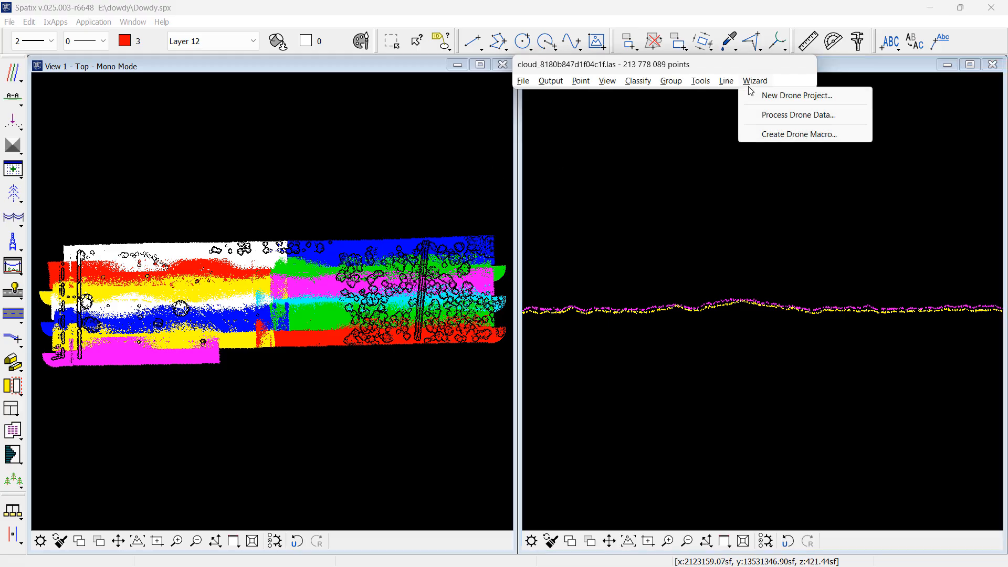
{"action": "left_click", "coordinate": [766, 115]}
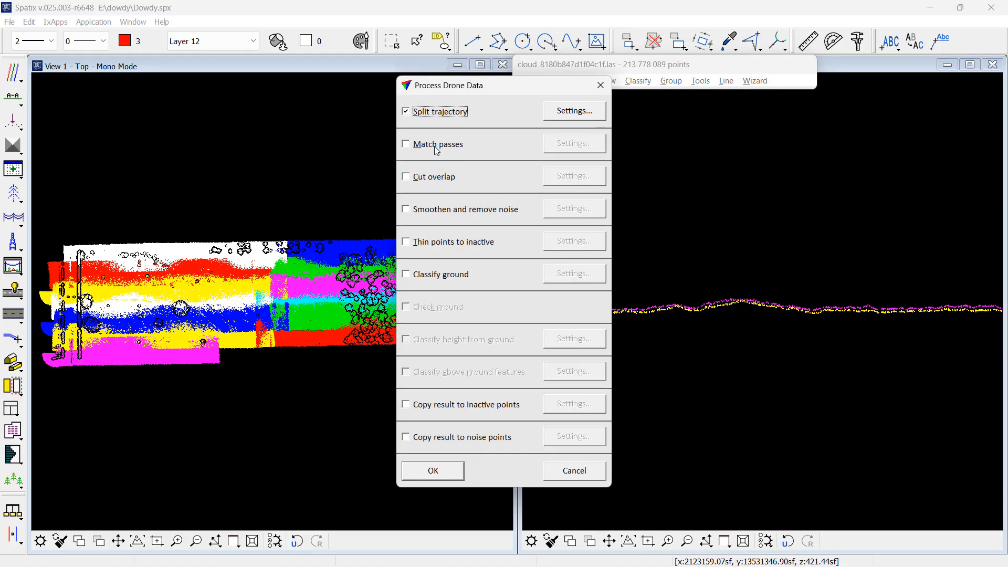
{"action": "left_click", "coordinate": [436, 146]}
{"action": "left_click", "coordinate": [562, 144]}
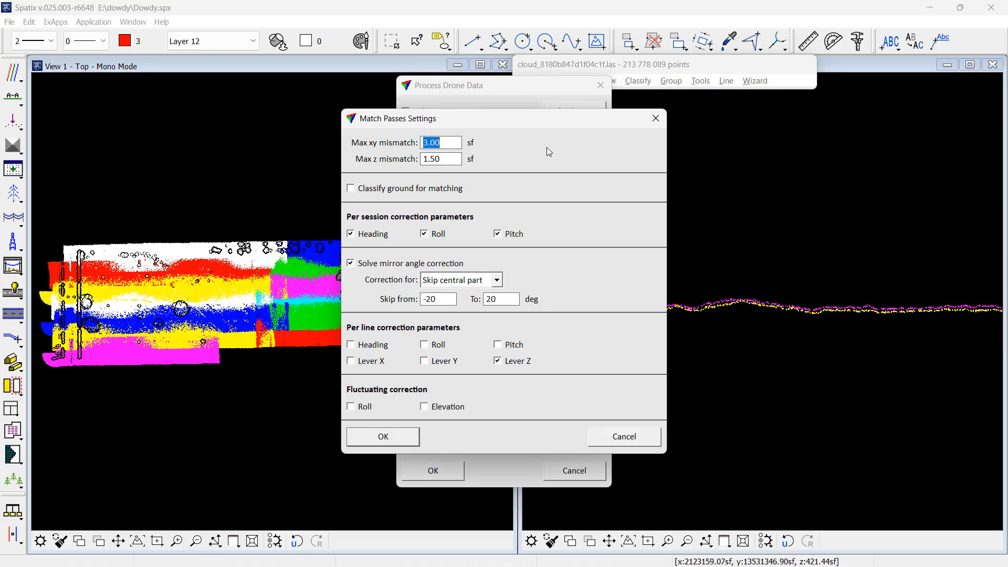
{"action": "left_click", "coordinate": [374, 345]}
{"action": "left_click", "coordinate": [433, 409]}
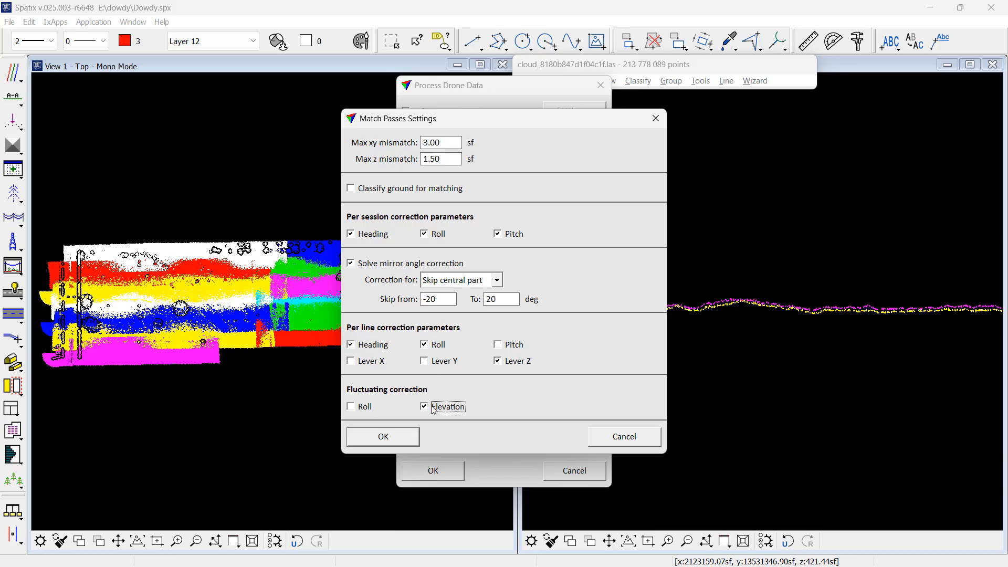
{"action": "left_click", "coordinate": [407, 439]}
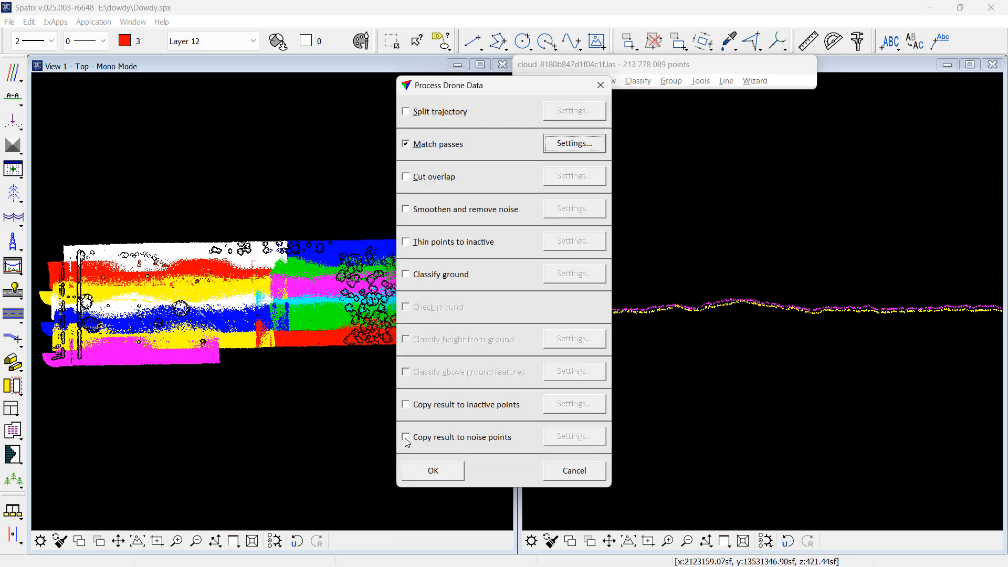
{"action": "left_click", "coordinate": [431, 472]}
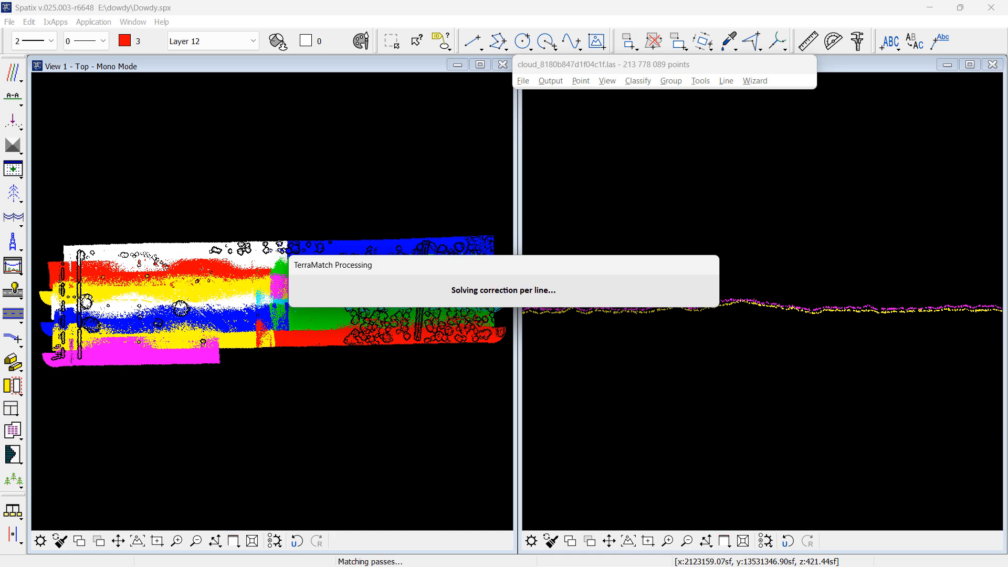
- Review the mismatch values and per-line shifts from start to end of the control report, and close it
{"action": "mouse_move", "coordinate": [68, 551]}
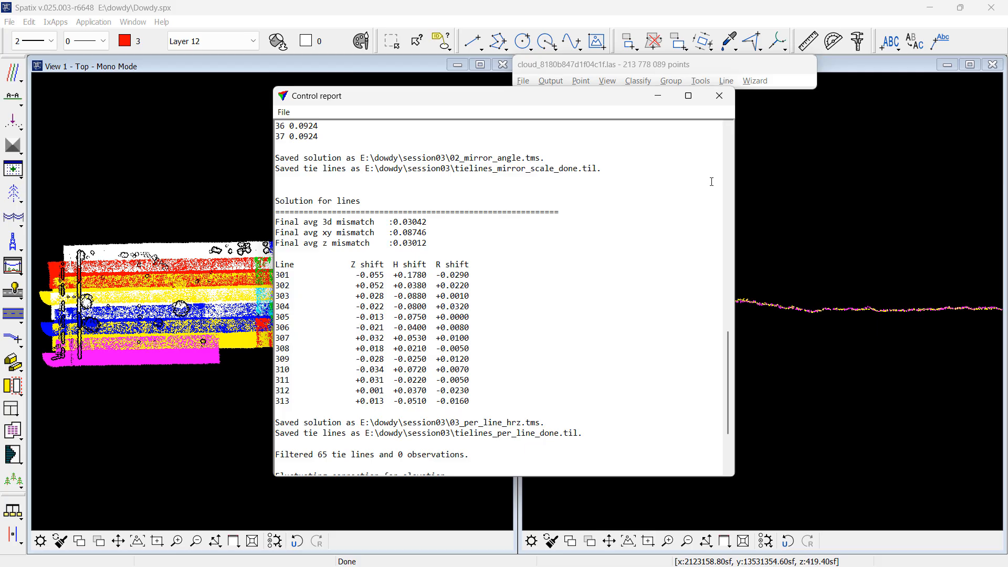
{"action": "left_click_drag", "start_coordinate": [728, 338], "coordinate": [729, 141]}
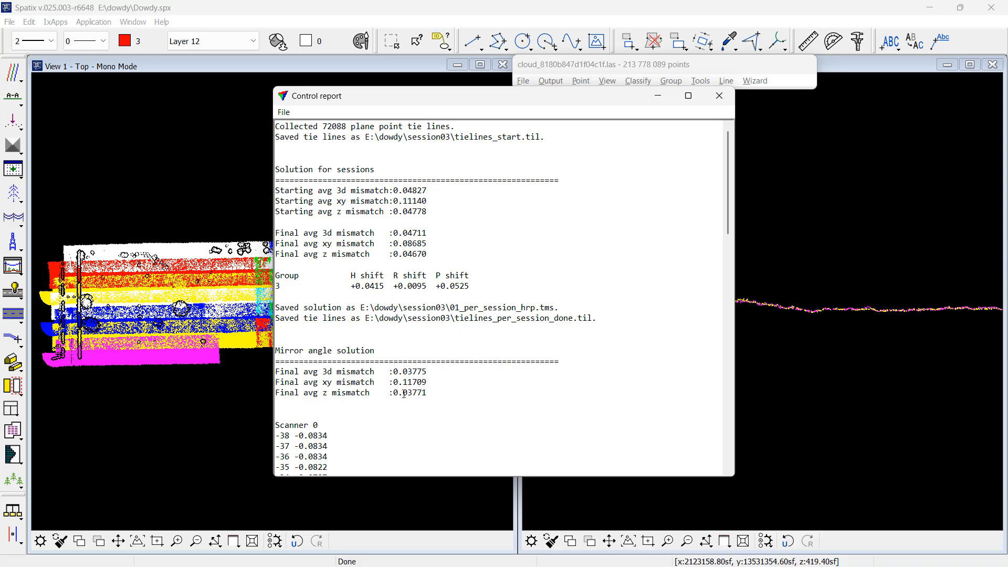
{"action": "left_click", "coordinate": [727, 434]}
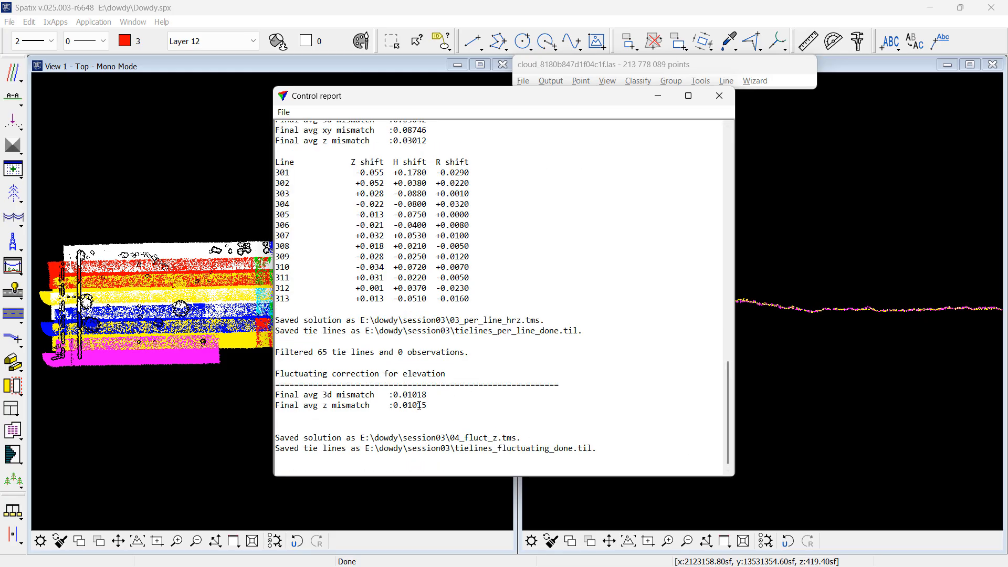
{"action": "left_click", "coordinate": [720, 96]}
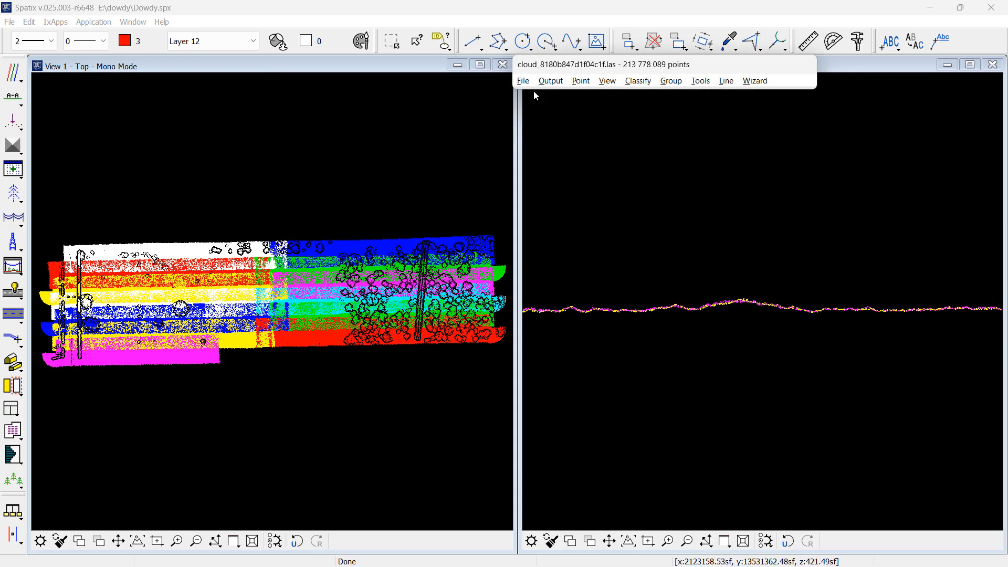
- Save all points in Fast binary format as dowdy_session03 in the session03 folder, and close the loaded points
{"action": "left_click", "coordinate": [523, 80]}
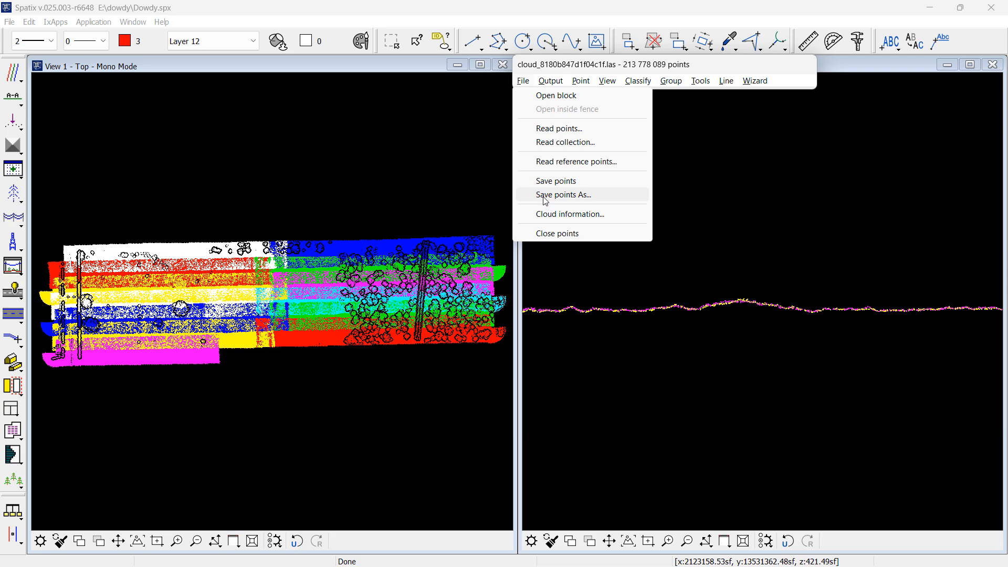
{"action": "left_click", "coordinate": [544, 196]}
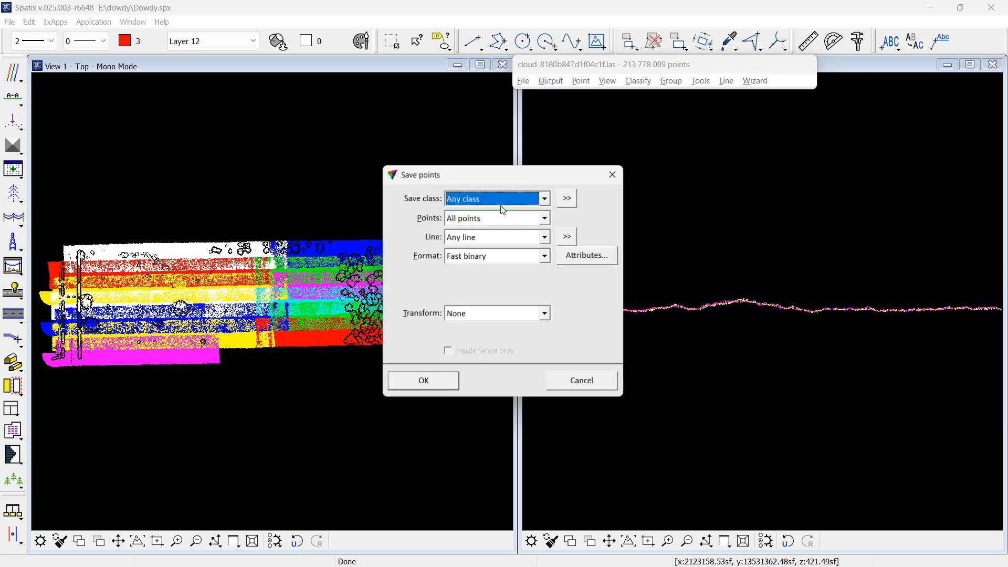
{"action": "left_click", "coordinate": [446, 384]}
{"action": "left_click", "coordinate": [226, 36]}
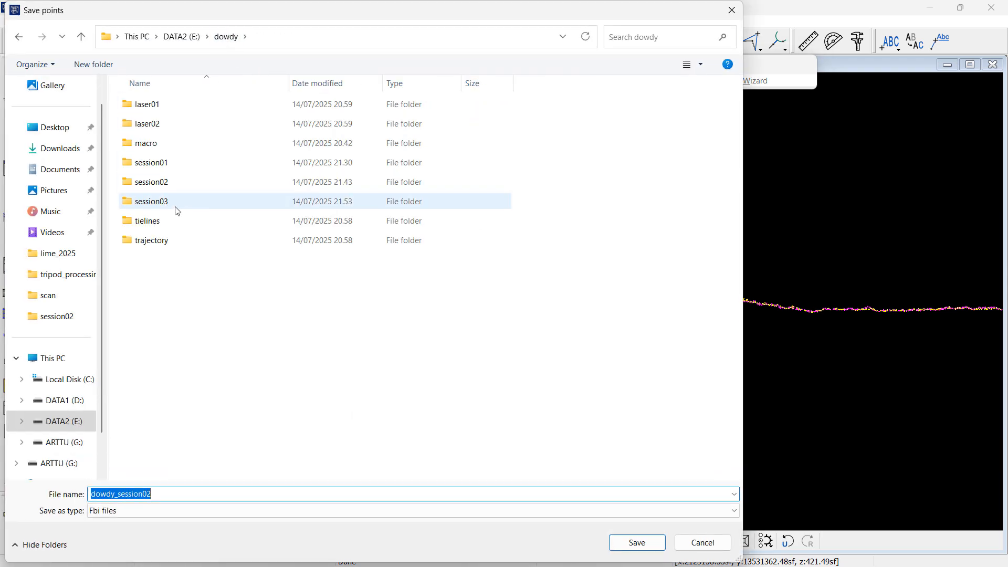
{"action": "double_click", "coordinate": [161, 204]}
{"action": "left_click", "coordinate": [163, 497]}
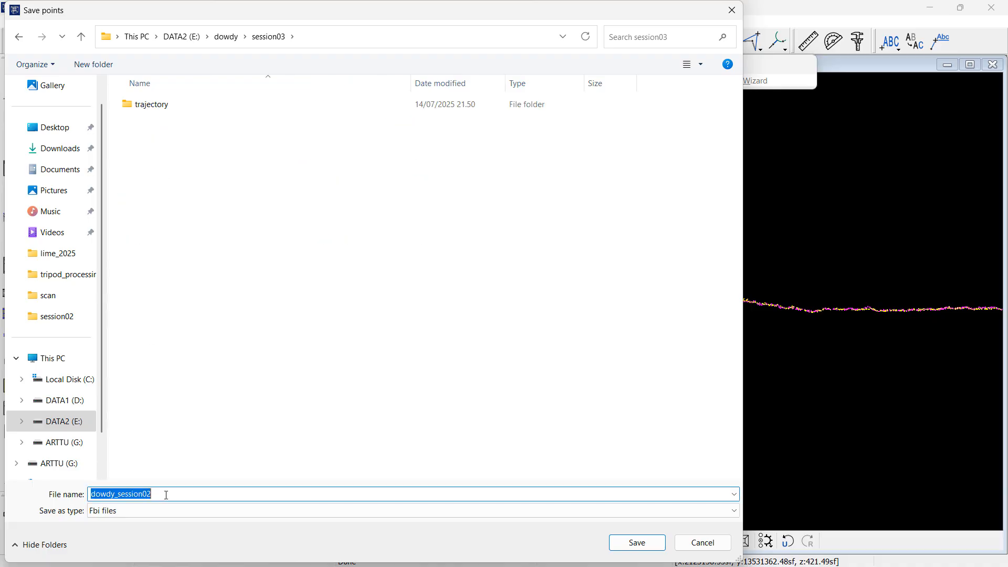
{"action": "left_click", "coordinate": [168, 492]}
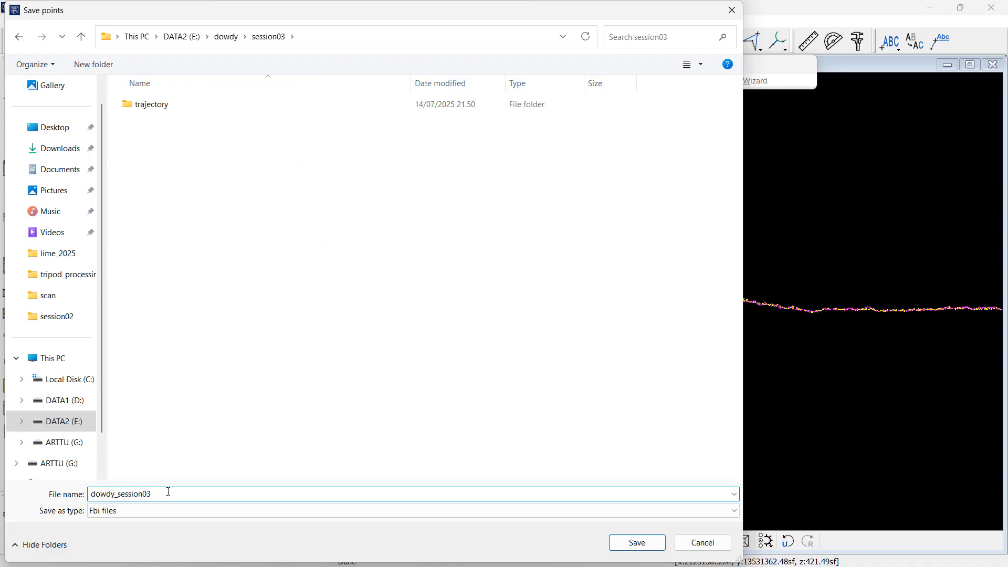
{"action": "key", "text": "Return"}
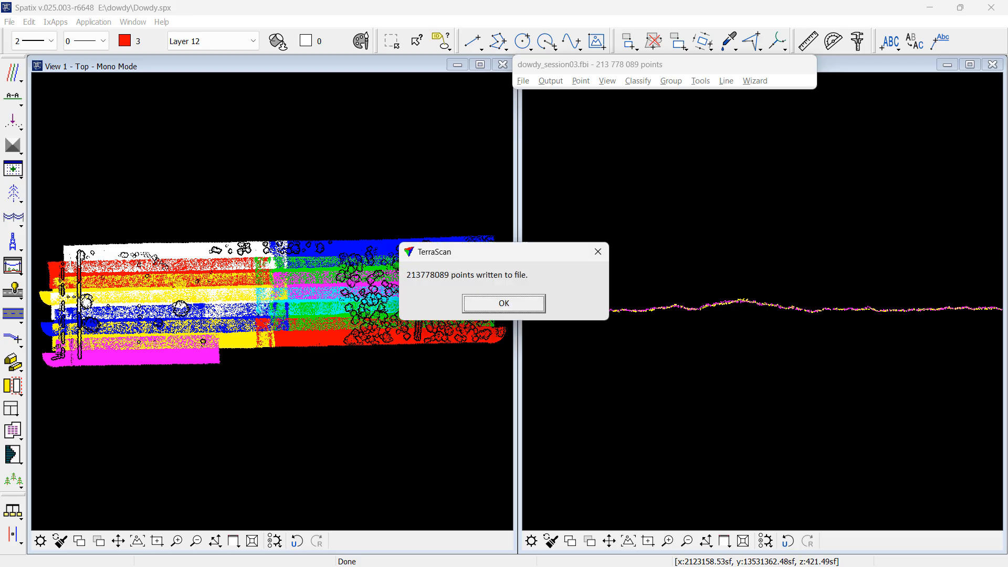
{"action": "left_click", "coordinate": [506, 303]}
{"action": "left_click", "coordinate": [528, 81]}
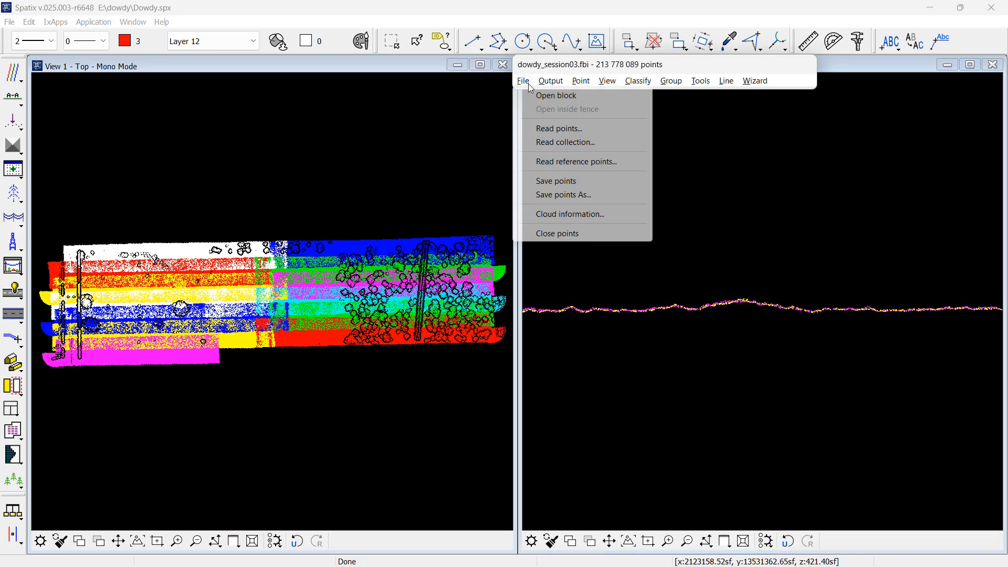
{"action": "left_click", "coordinate": [546, 233]}
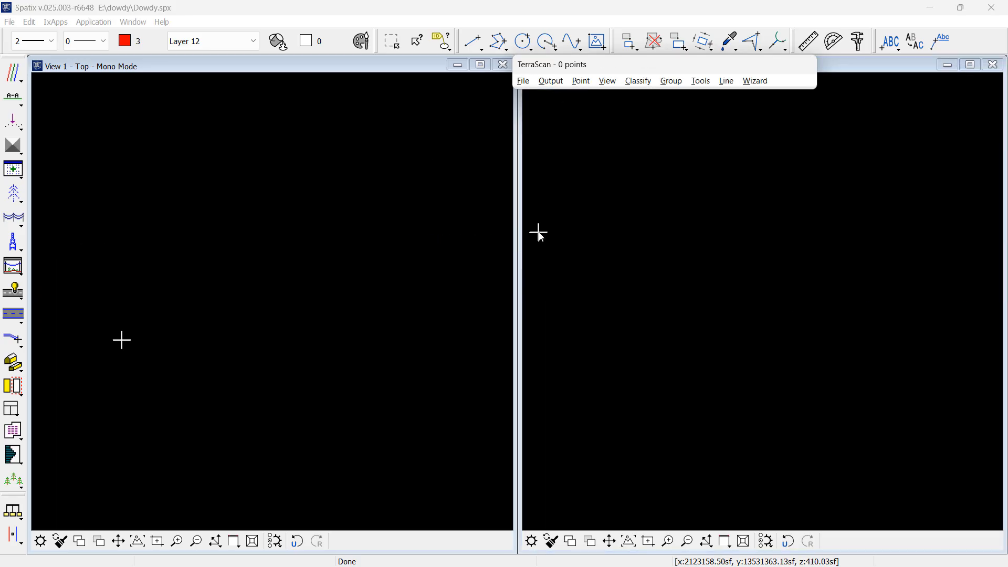
- Start reading a point collection and add all *.fbi files from E:\dowdy and its subfolders
{"action": "left_click", "coordinate": [522, 81]}
{"action": "left_click", "coordinate": [557, 142]}
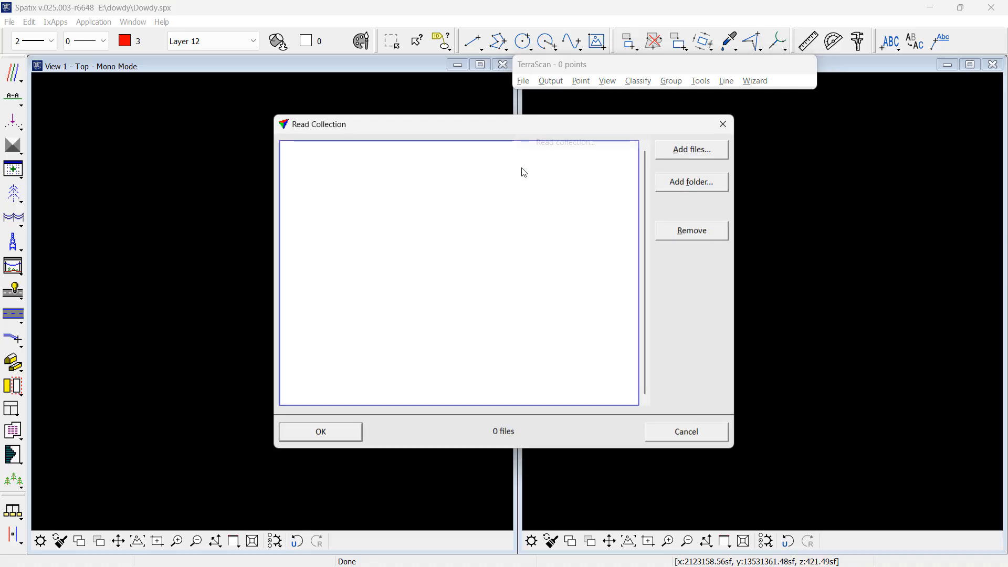
{"action": "left_click", "coordinate": [692, 182]}
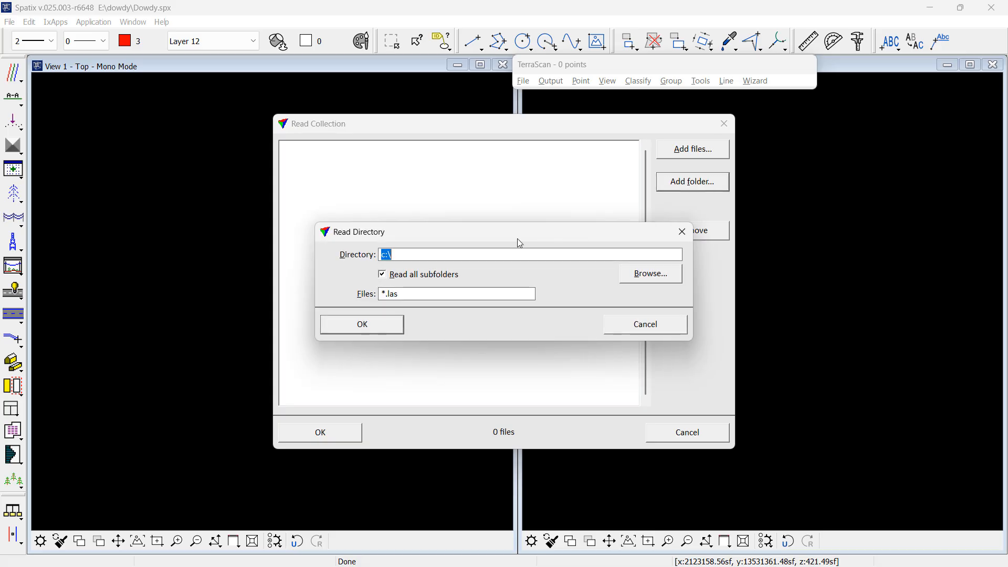
{"action": "left_click", "coordinate": [634, 271]}
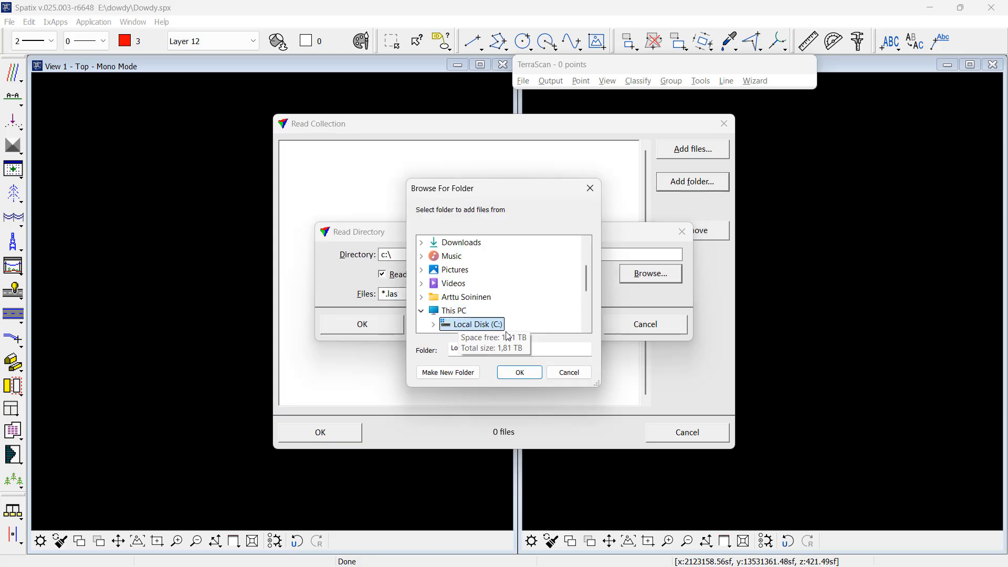
{"action": "left_click_drag", "start_coordinate": [577, 397], "coordinate": [577, 496]}
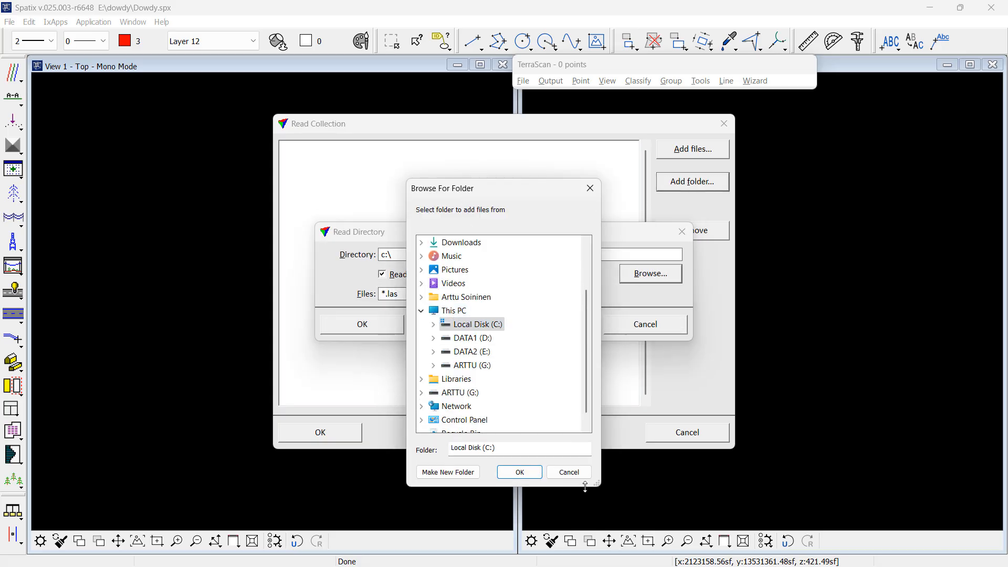
{"action": "left_click", "coordinate": [434, 352]}
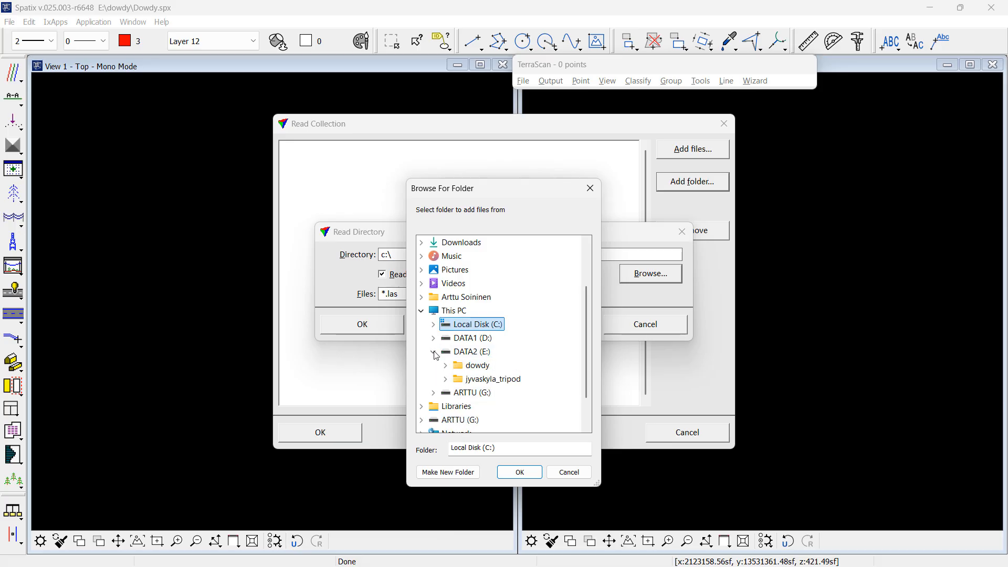
{"action": "left_click", "coordinate": [457, 366]}
{"action": "left_click", "coordinate": [519, 472]}
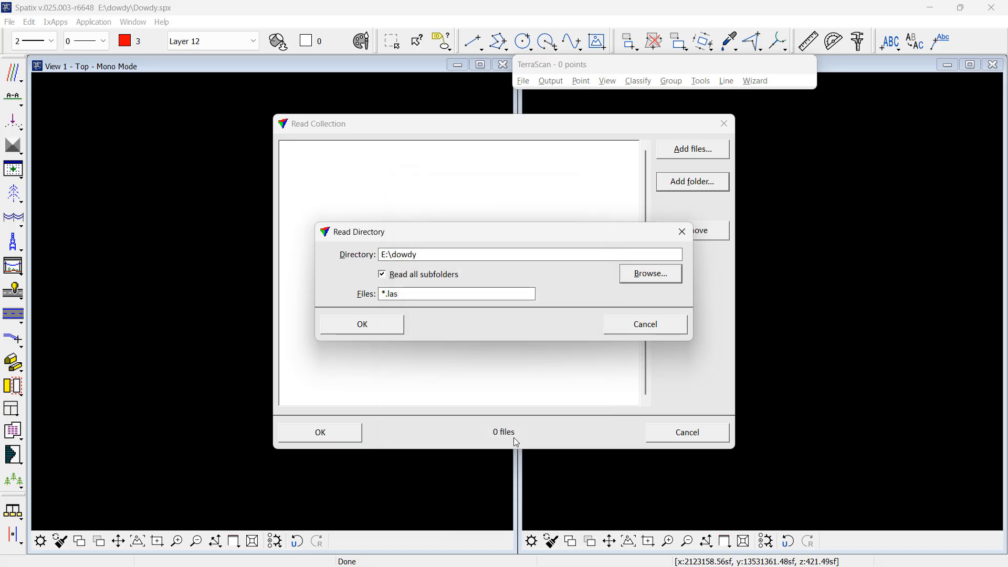
{"action": "left_click", "coordinate": [421, 288]}
{"action": "key", "text": "BackSpace"}
{"action": "key", "text": "BackSpace"}
{"action": "key", "text": "Return"}
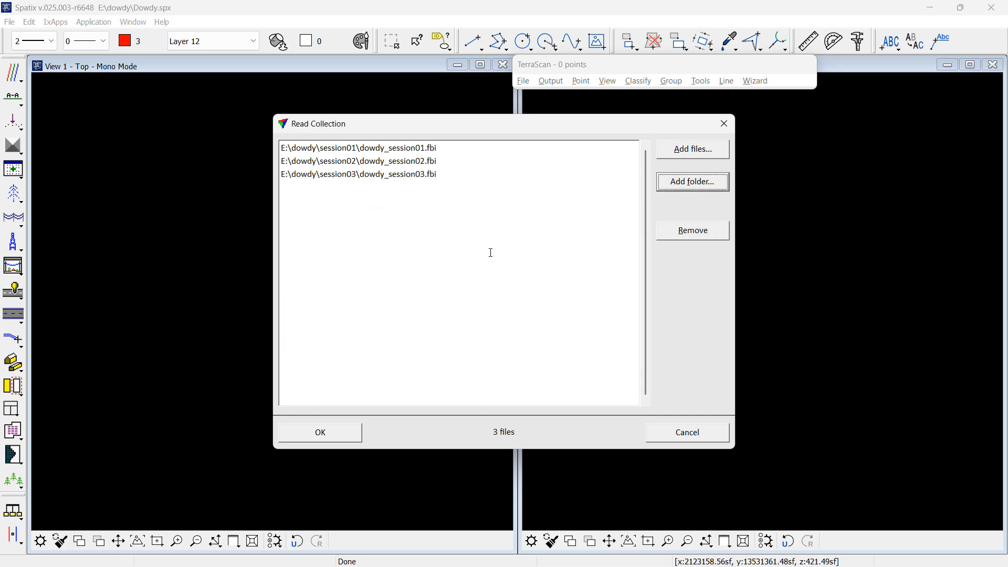
- Read the three session files together, loading only every 50th point
{"action": "left_click", "coordinate": [344, 440]}
{"action": "left_click", "coordinate": [351, 235]}
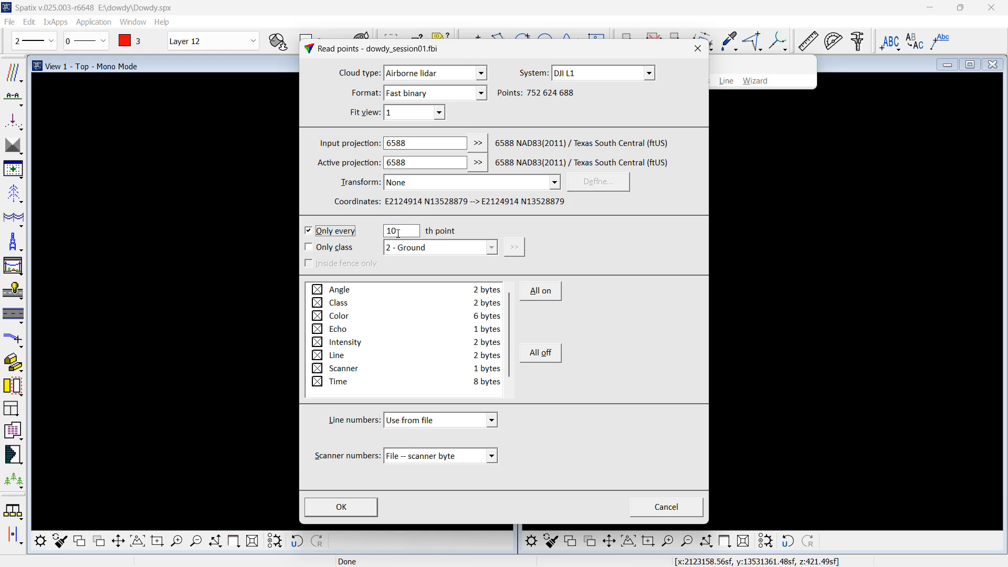
{"action": "key", "text": "Tab"}
{"action": "type", "text": "5"}
{"action": "key", "text": "Tab"}
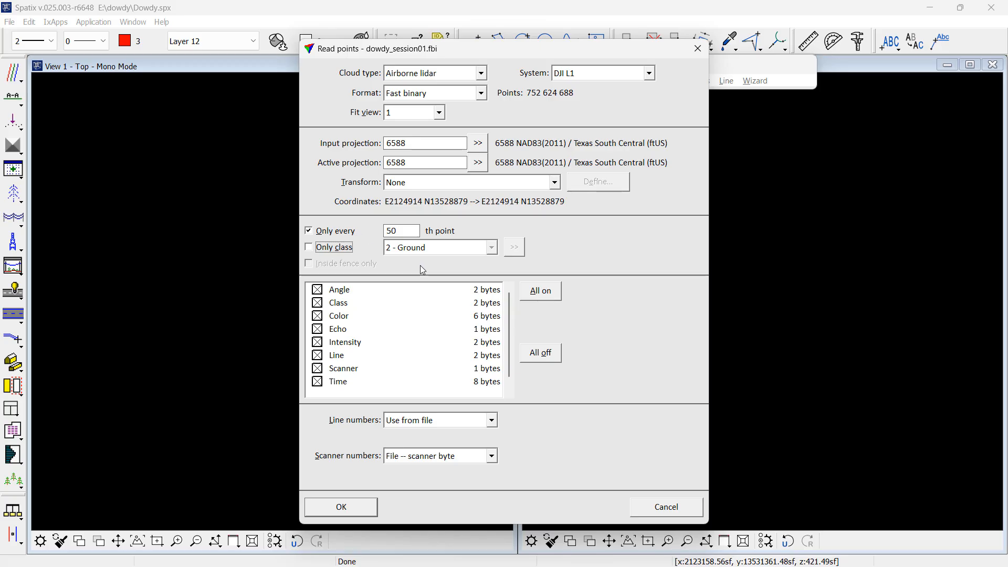
{"action": "left_click", "coordinate": [363, 509]}
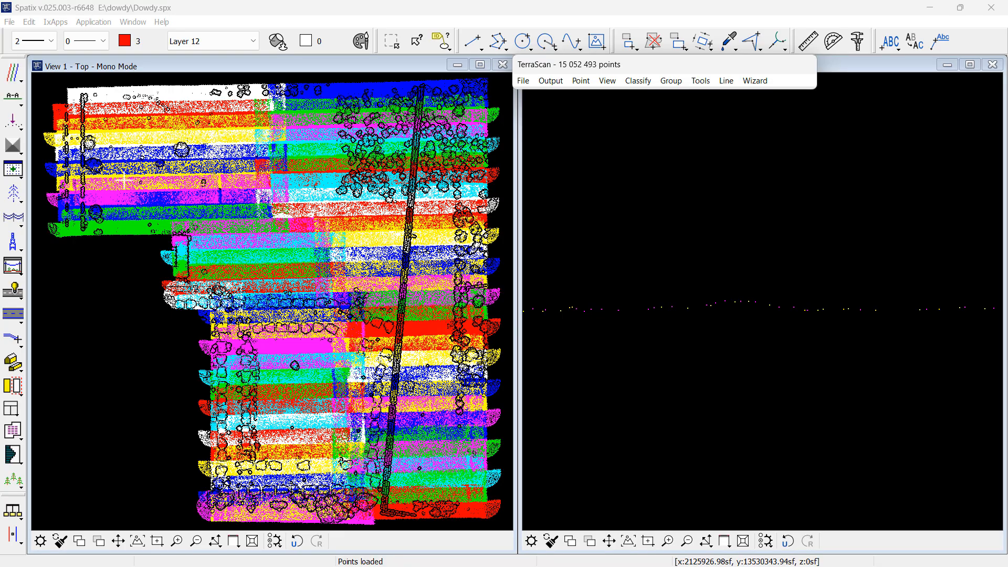
- Widen the top view and colour its points by Intensity auto
{"action": "left_click_drag", "start_coordinate": [517, 302], "coordinate": [772, 305]}
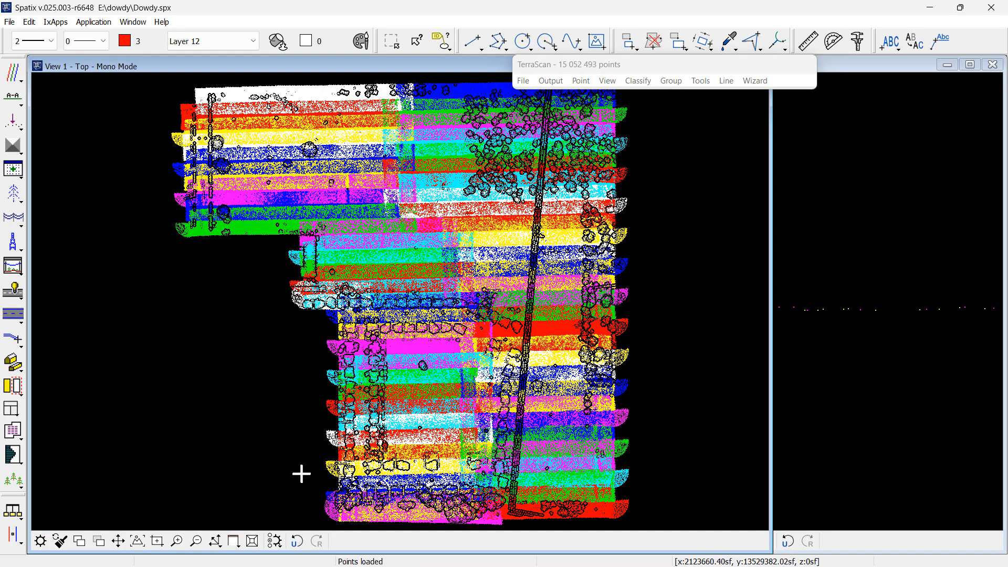
{"action": "left_click", "coordinate": [608, 81]}
{"action": "left_click", "coordinate": [644, 241]}
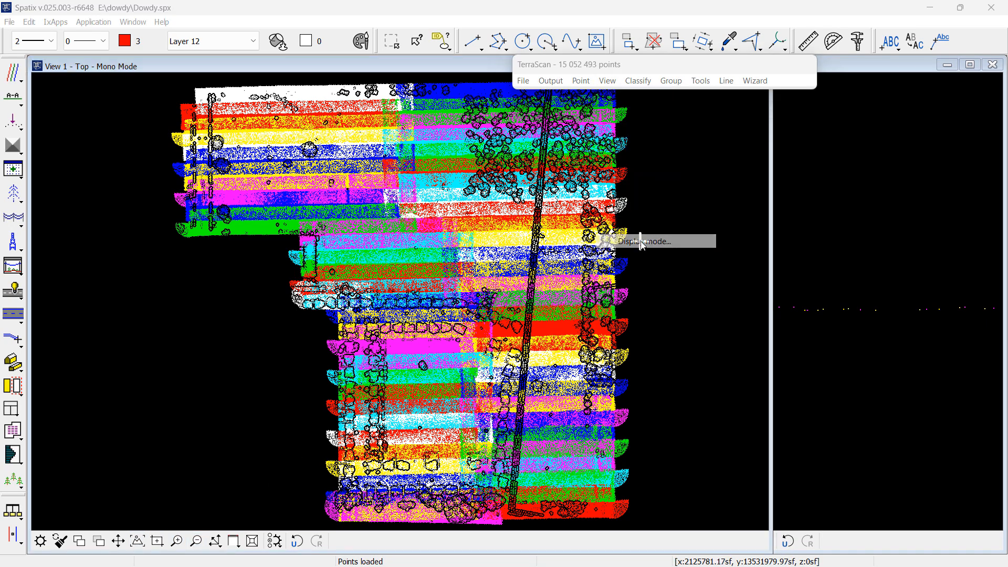
{"action": "left_click", "coordinate": [108, 124]}
{"action": "left_click", "coordinate": [101, 141]}
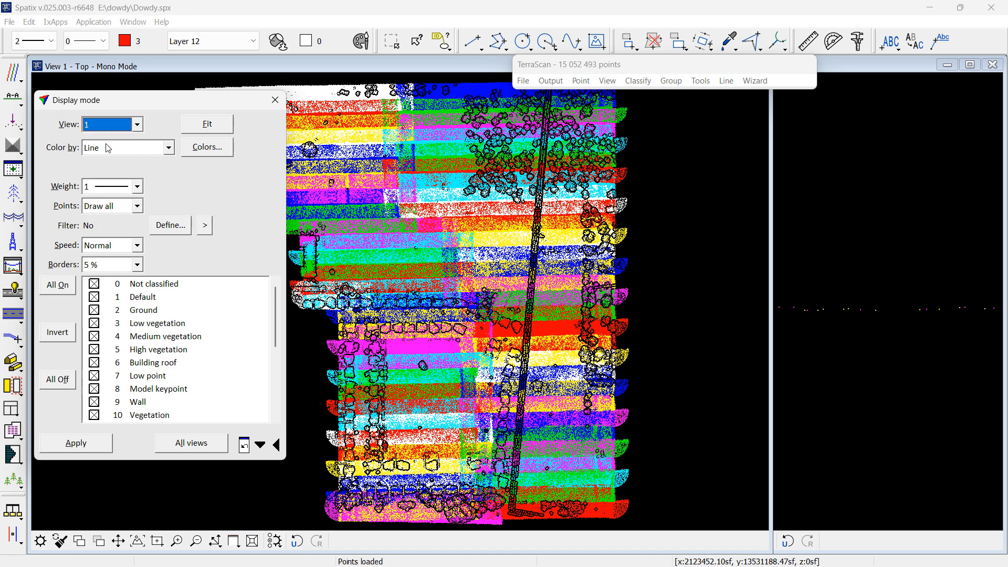
{"action": "left_click", "coordinate": [126, 148]}
{"action": "left_click", "coordinate": [105, 301]}
{"action": "left_click", "coordinate": [110, 444]}
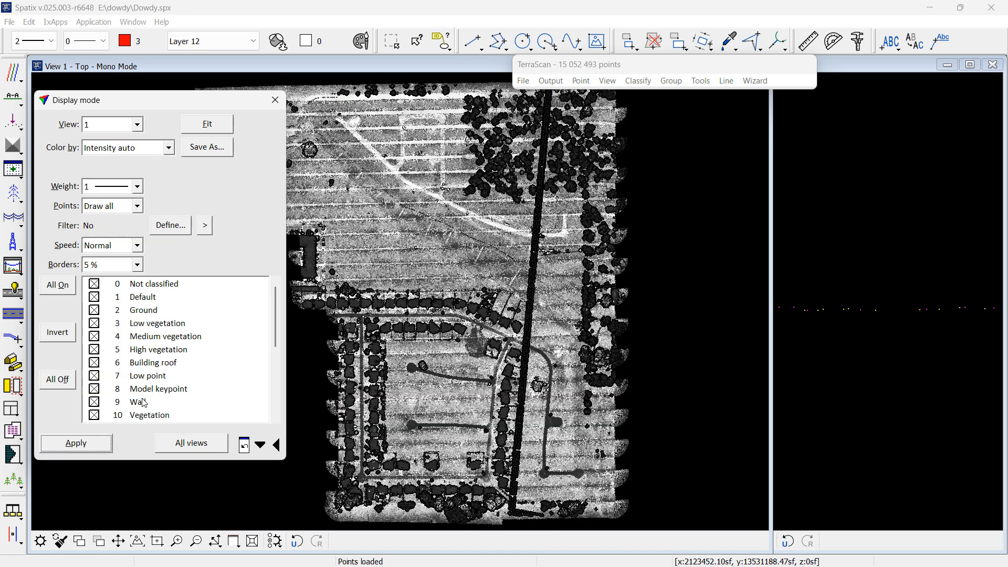
{"action": "left_click", "coordinate": [275, 100]}
- Make Layer 10 active and draw boundary lines just beyond the point cloud's north and south edges
{"action": "left_click", "coordinate": [189, 45]}
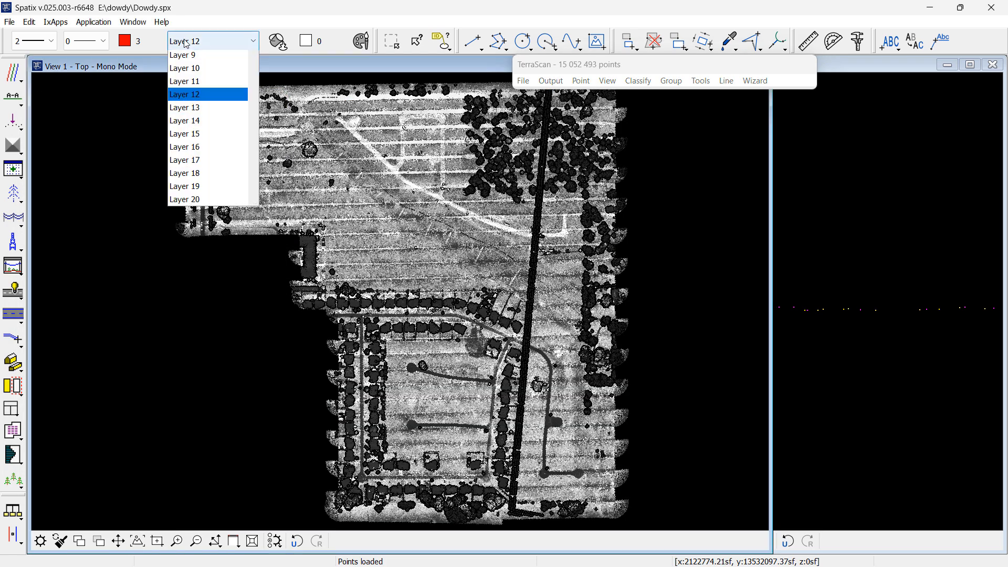
{"action": "left_click", "coordinate": [199, 175]}
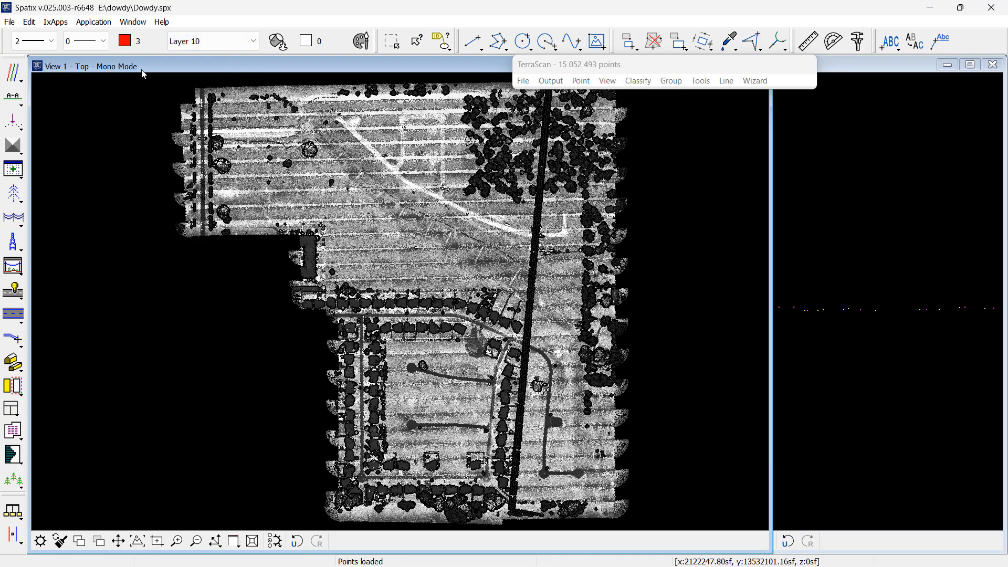
{"action": "left_click", "coordinate": [472, 42]}
{"action": "left_click_drag", "start_coordinate": [710, 67], "coordinate": [739, 69]}
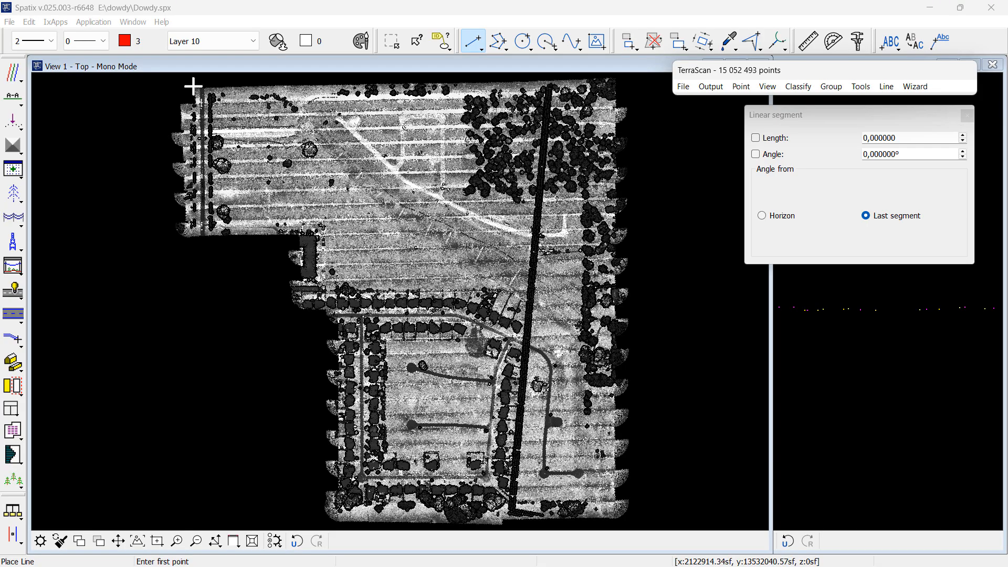
{"action": "left_click", "coordinate": [172, 80]}
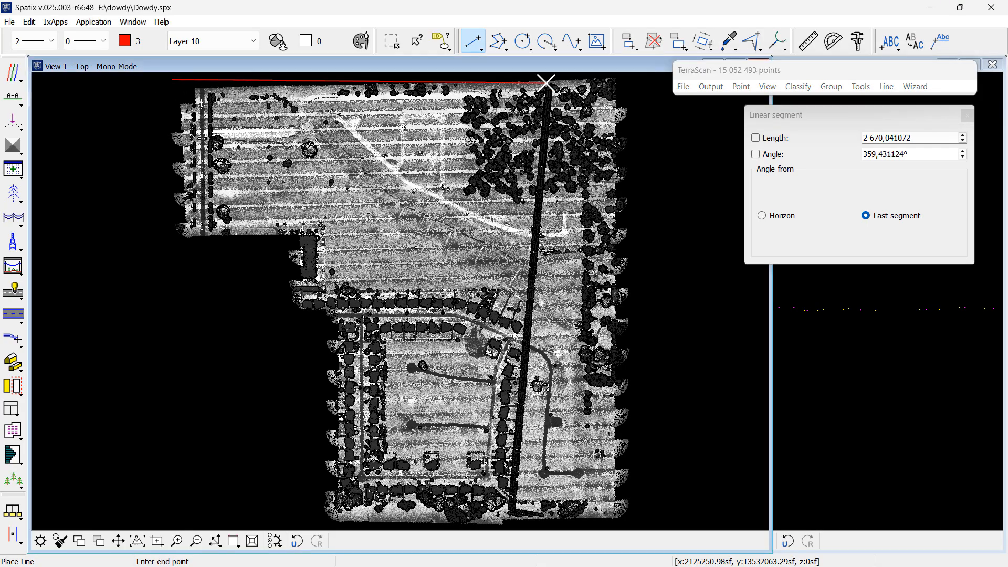
{"action": "left_click", "coordinate": [625, 78]}
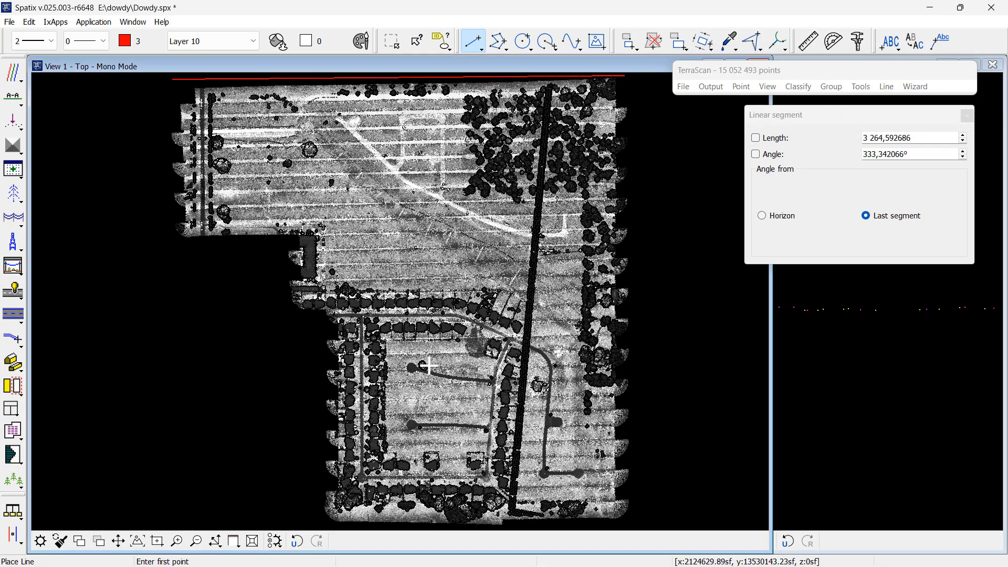
{"action": "left_click", "coordinate": [331, 525]}
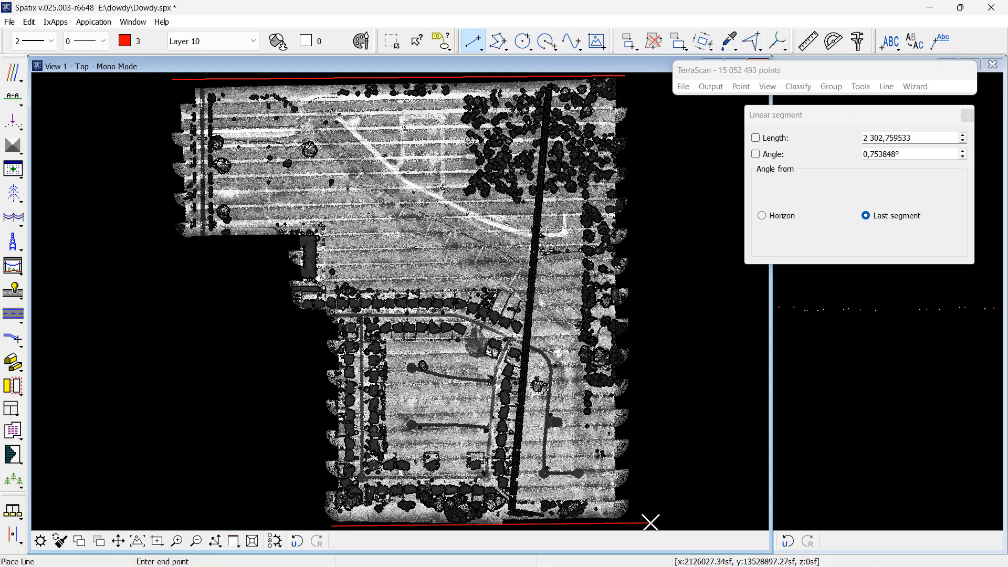
{"action": "left_click", "coordinate": [654, 525]}
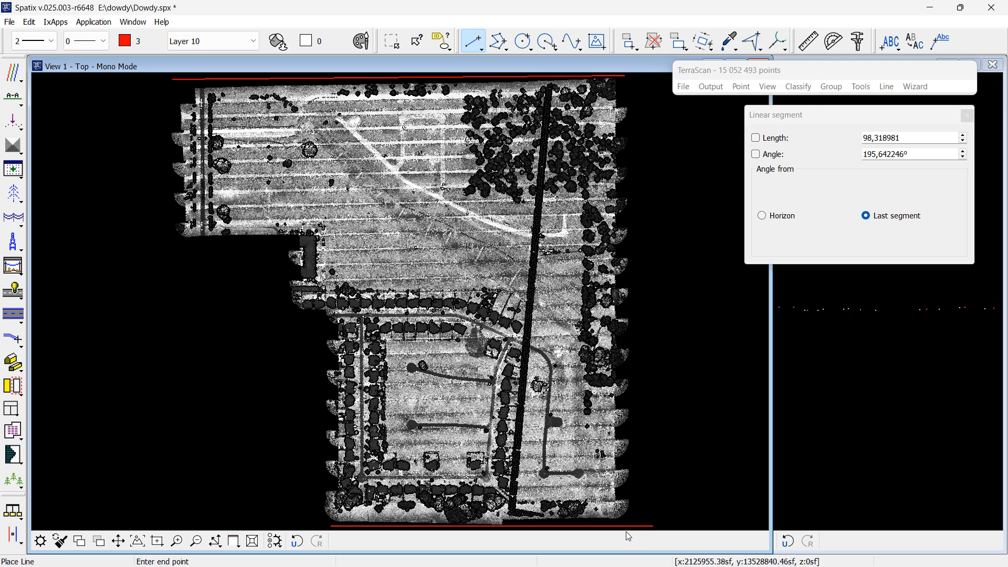
- Draw boundary lines along the point cloud's east edge and along the south and west edges of its northwest arm, overlapping at the corners
{"action": "left_click", "coordinate": [622, 526]}
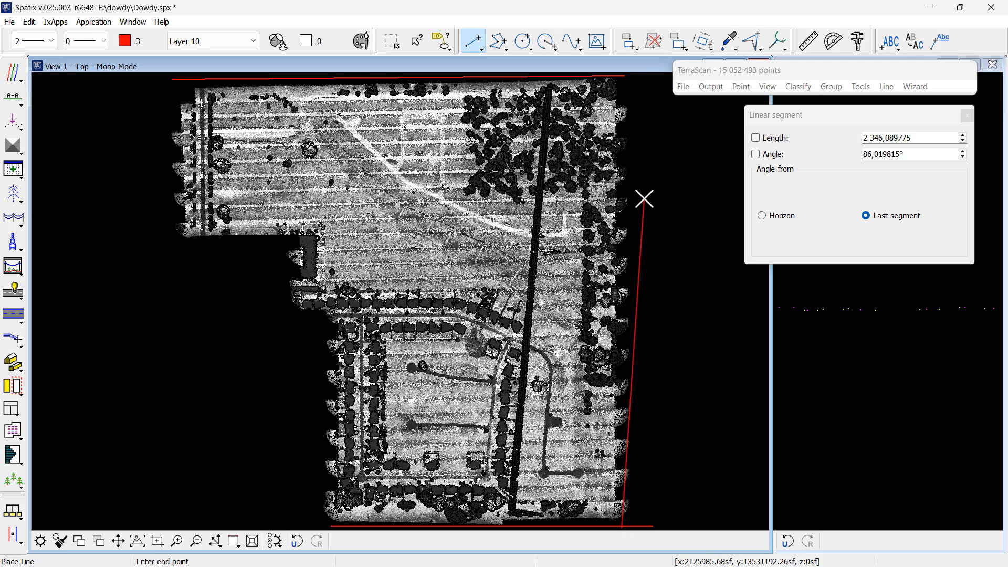
{"action": "left_click", "coordinate": [619, 77]}
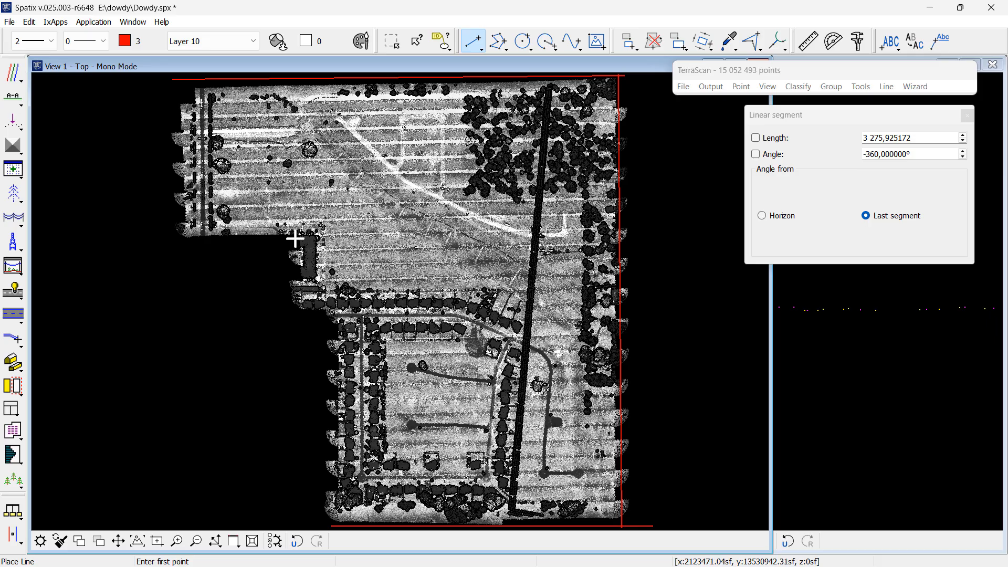
{"action": "left_click", "coordinate": [295, 239]}
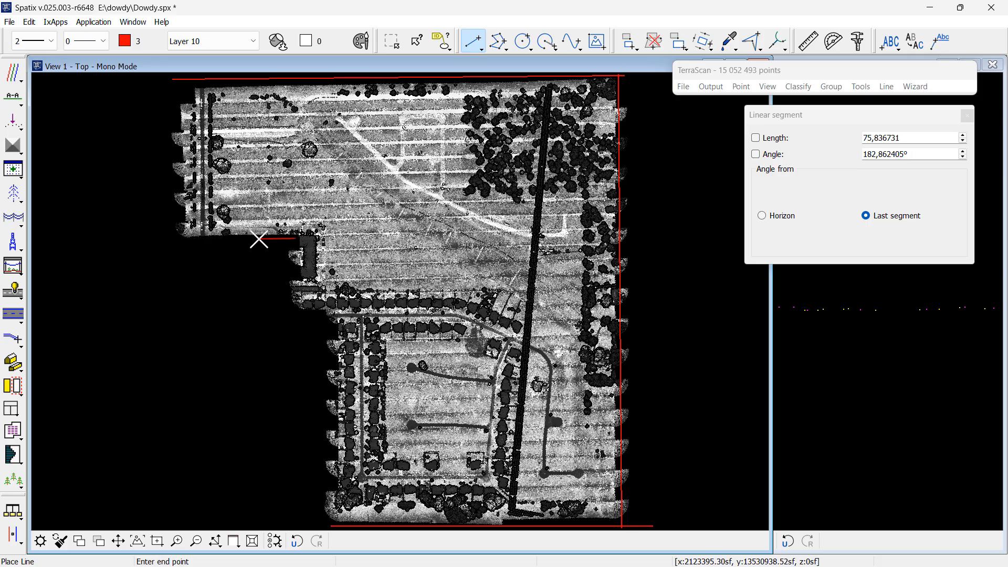
{"action": "left_click", "coordinate": [173, 242]}
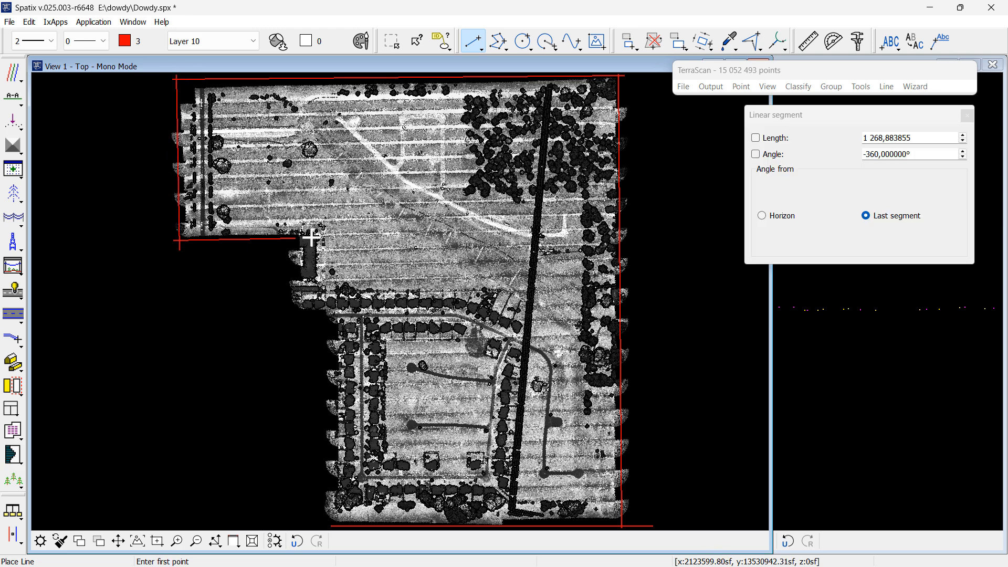
- Draw lines around the stepped corner below the northwest arm and down the west edge of the southern area to the south boundary
{"action": "left_click", "coordinate": [292, 236]}
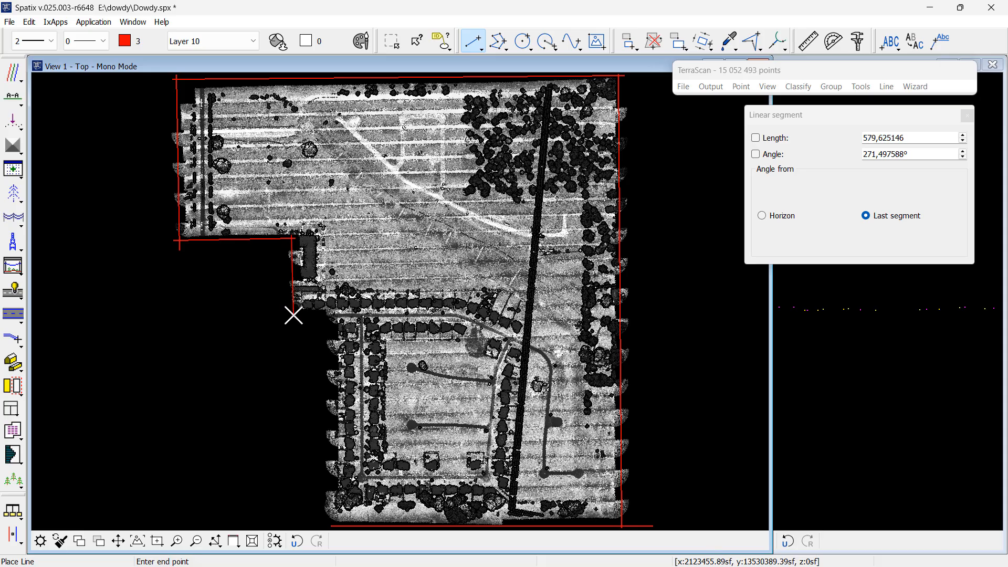
{"action": "left_click", "coordinate": [292, 312]}
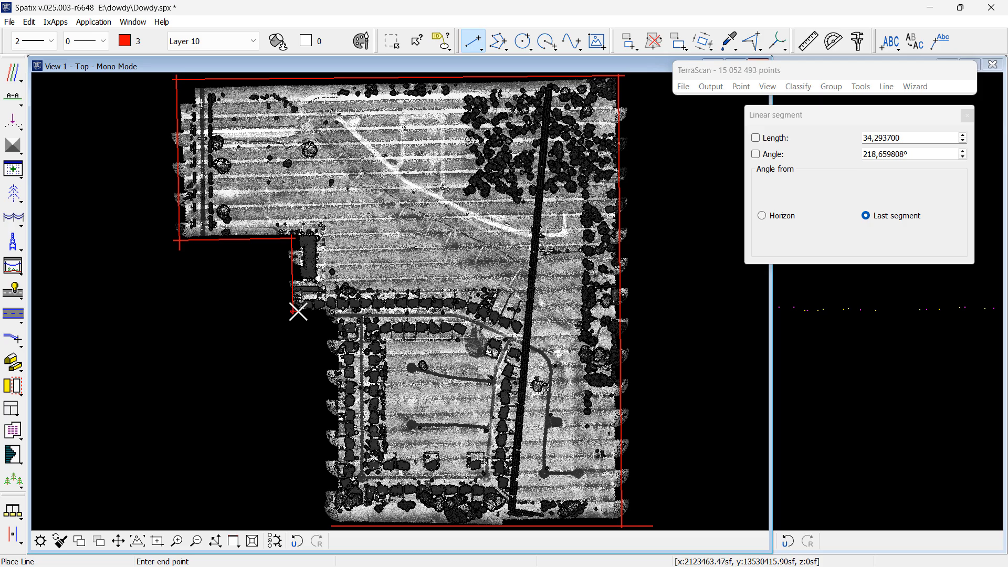
{"action": "left_click", "coordinate": [329, 312]}
{"action": "right_click", "coordinate": [333, 313]}
{"action": "left_click", "coordinate": [331, 311]}
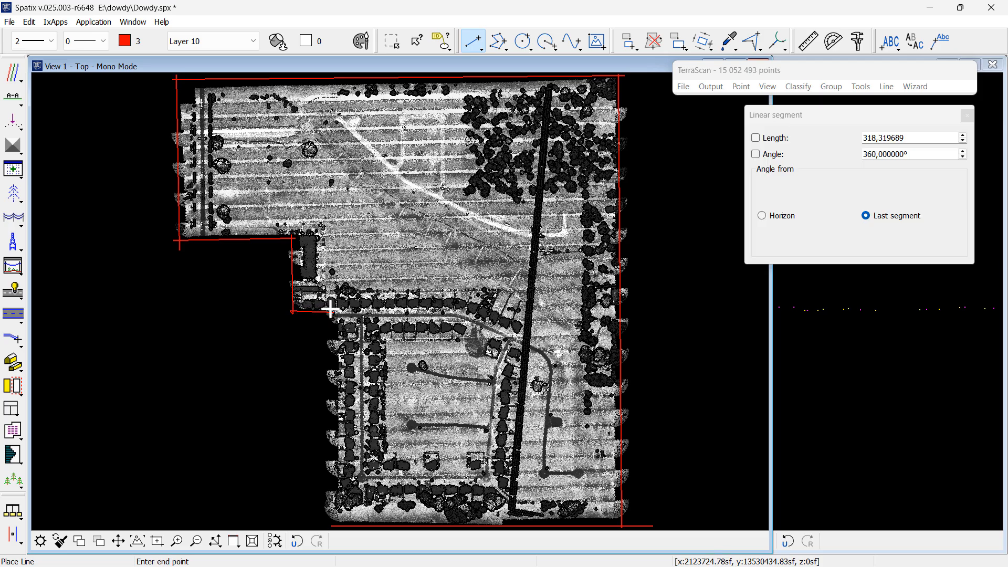
{"action": "left_click", "coordinate": [332, 525]}
{"action": "right_click", "coordinate": [734, 414]}
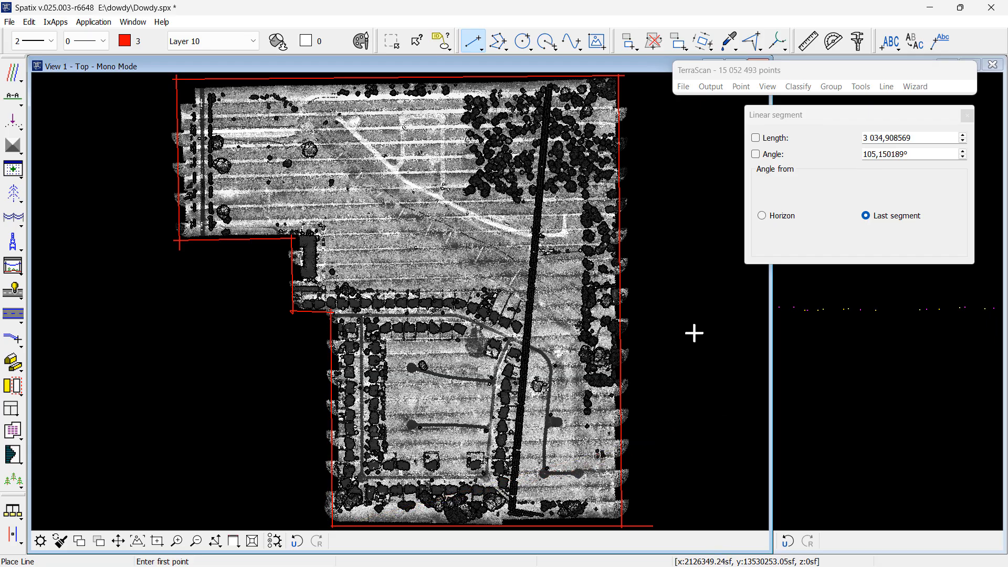
- Draw two east-west dividing lines, one level with the northwest arm's south edge and one across the middle of the southern area
{"action": "left_click", "coordinate": [287, 241]}
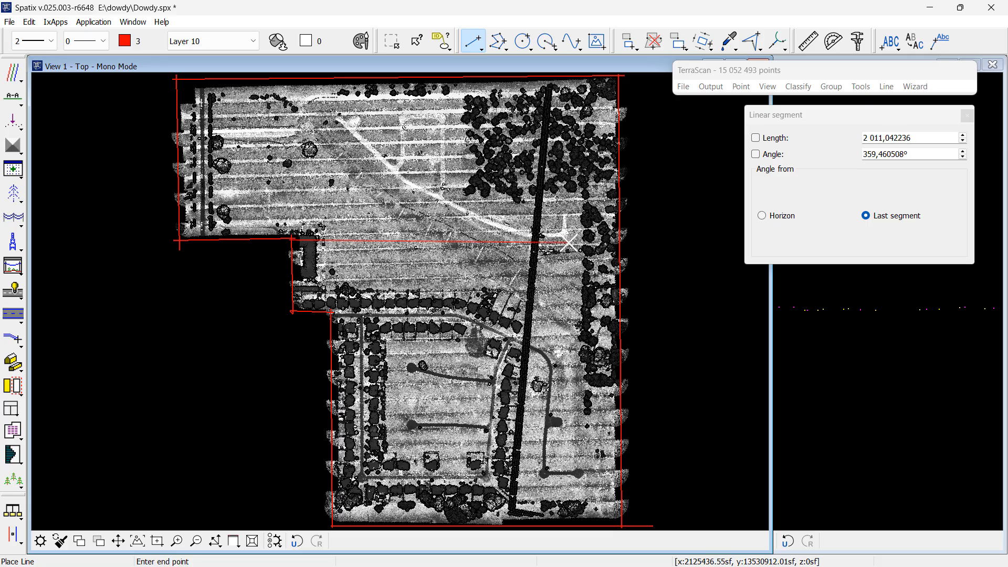
{"action": "left_click", "coordinate": [636, 233]}
{"action": "right_click", "coordinate": [475, 390]}
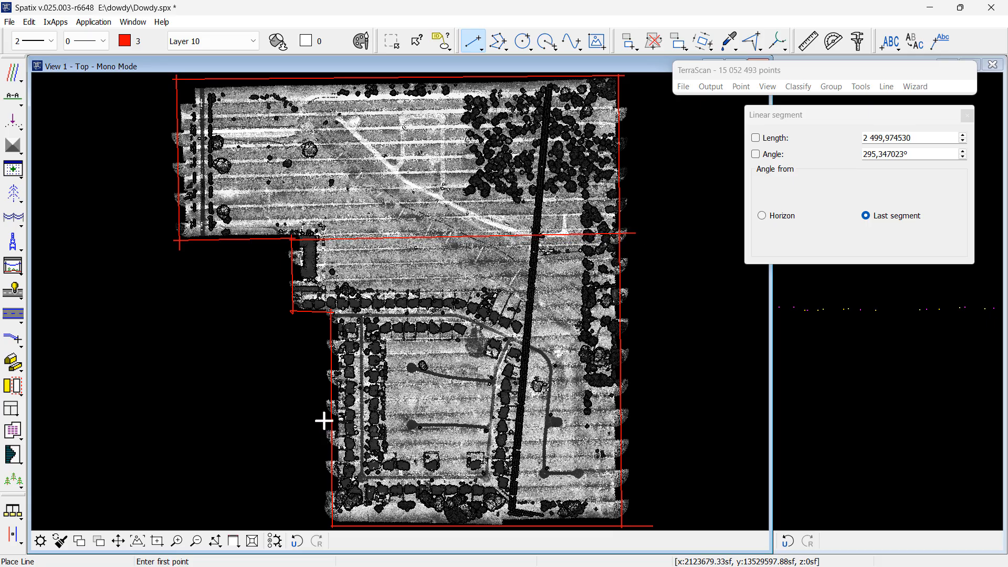
{"action": "left_click", "coordinate": [329, 395]}
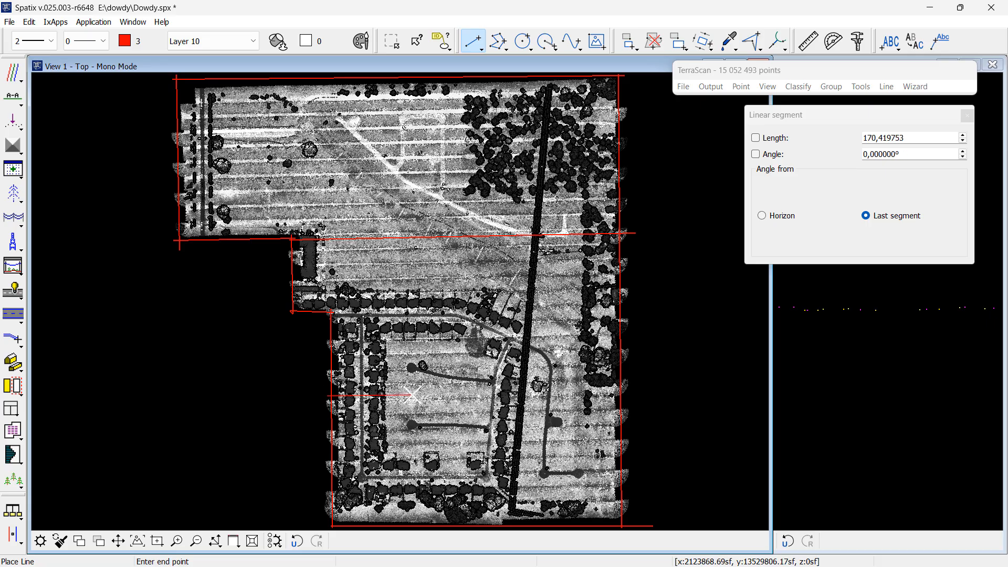
{"action": "left_click", "coordinate": [629, 391]}
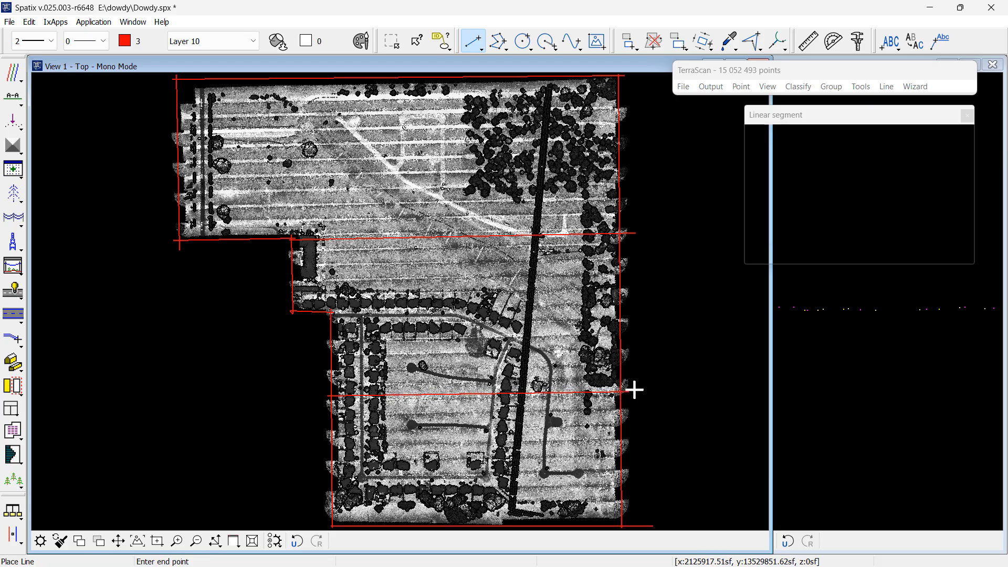
{"action": "right_click", "coordinate": [625, 376]}
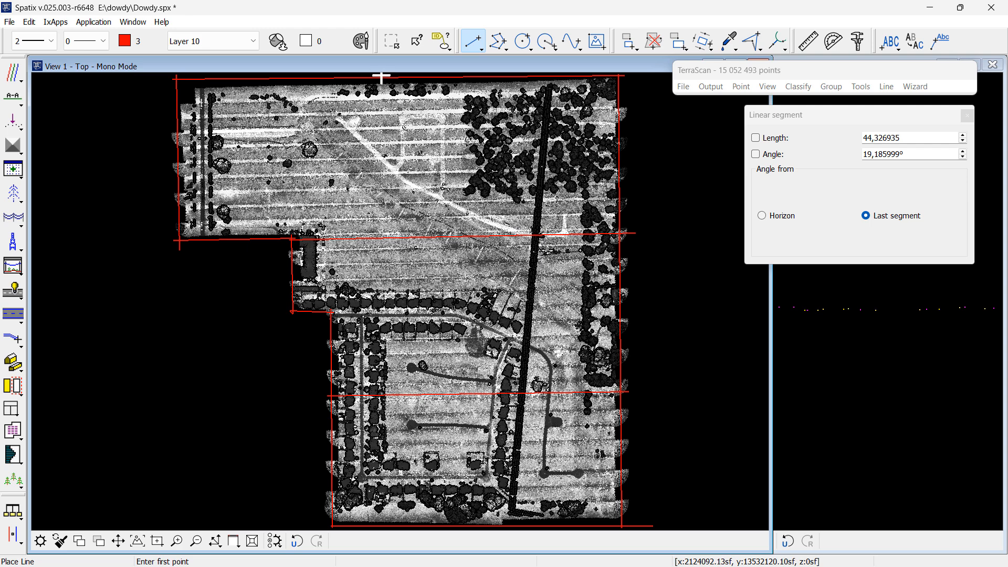
- Draw a north-south dividing line about 3,288 sf long through the main area and a shorter one across the northwest arm
{"action": "left_click", "coordinate": [460, 77]}
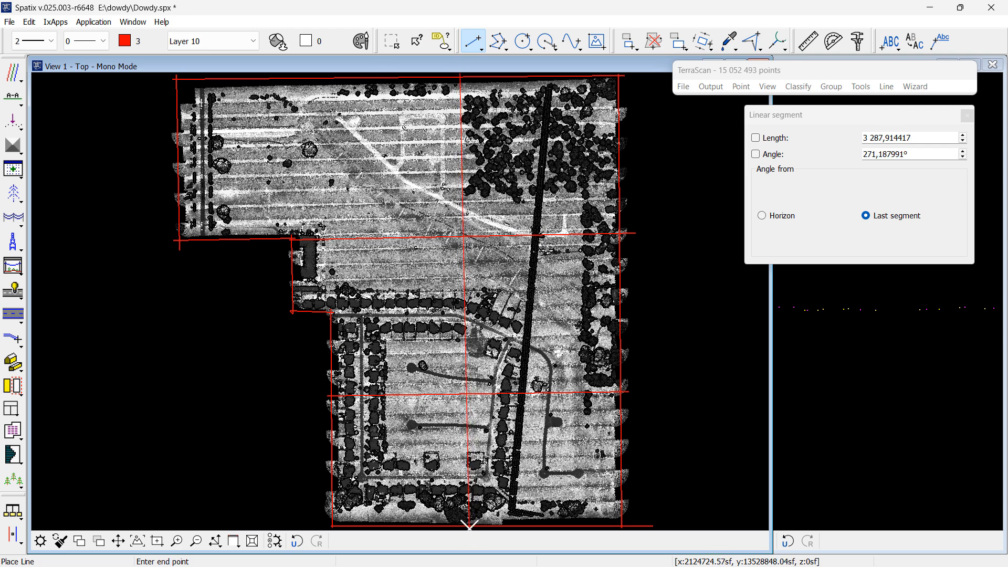
{"action": "left_click", "coordinate": [467, 525]}
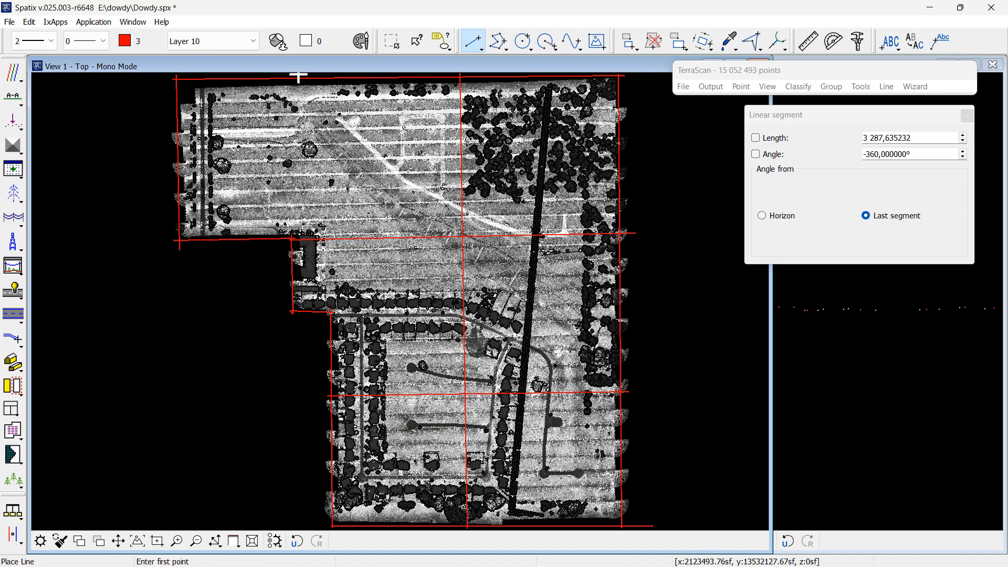
{"action": "left_click", "coordinate": [315, 77]}
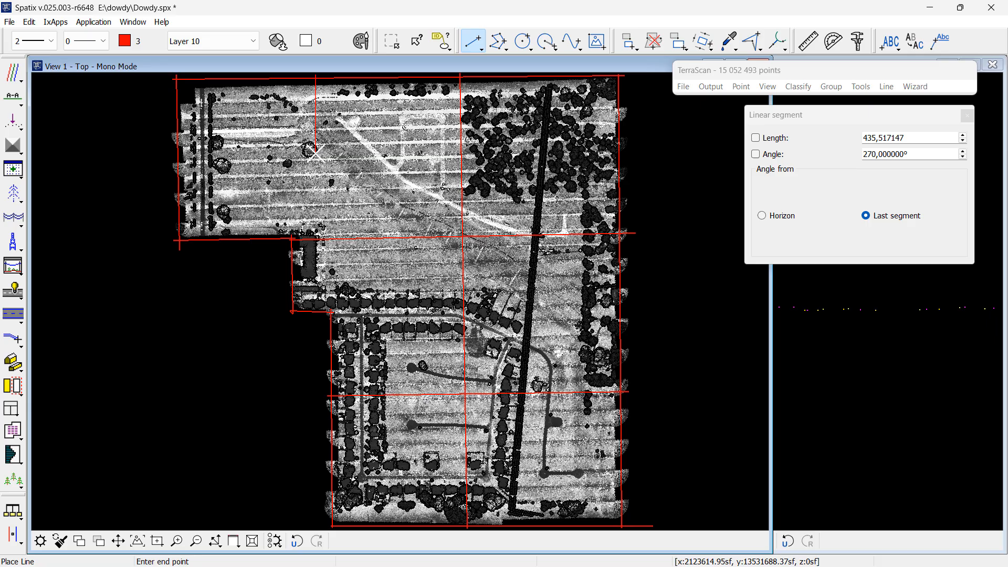
{"action": "left_click", "coordinate": [317, 238]}
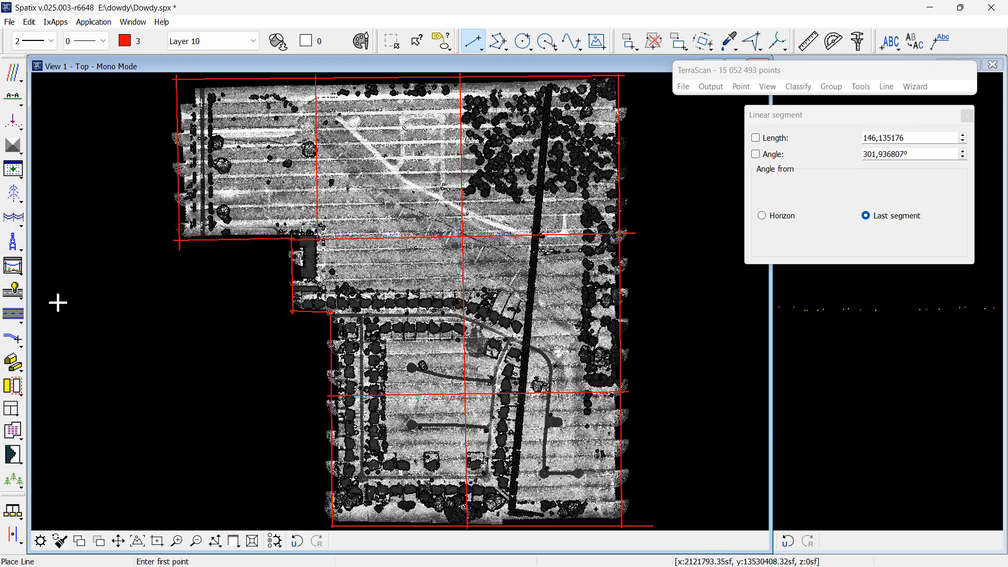
- Design block boundaries from the Layer 10 line work, with every 50th point loaded, good counts in color 0 and bad counts in color 29
{"action": "left_click", "coordinate": [13, 72]}
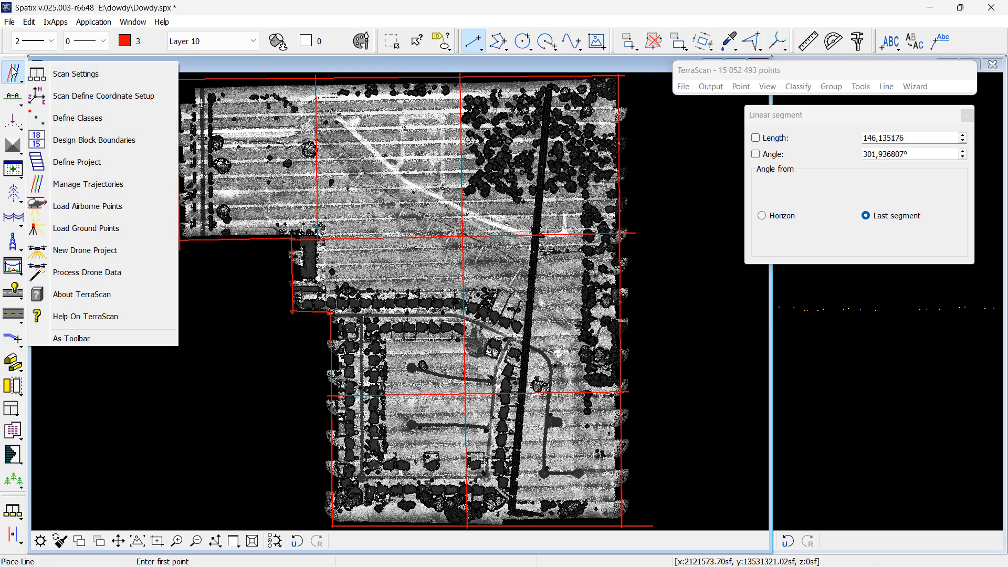
{"action": "left_click", "coordinate": [94, 140]}
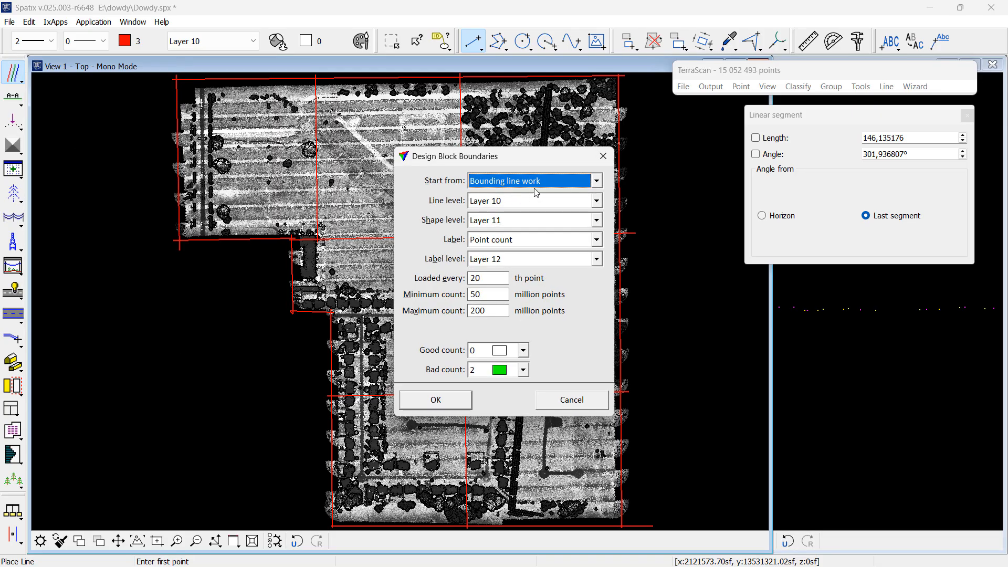
{"action": "double_click", "coordinate": [491, 281]}
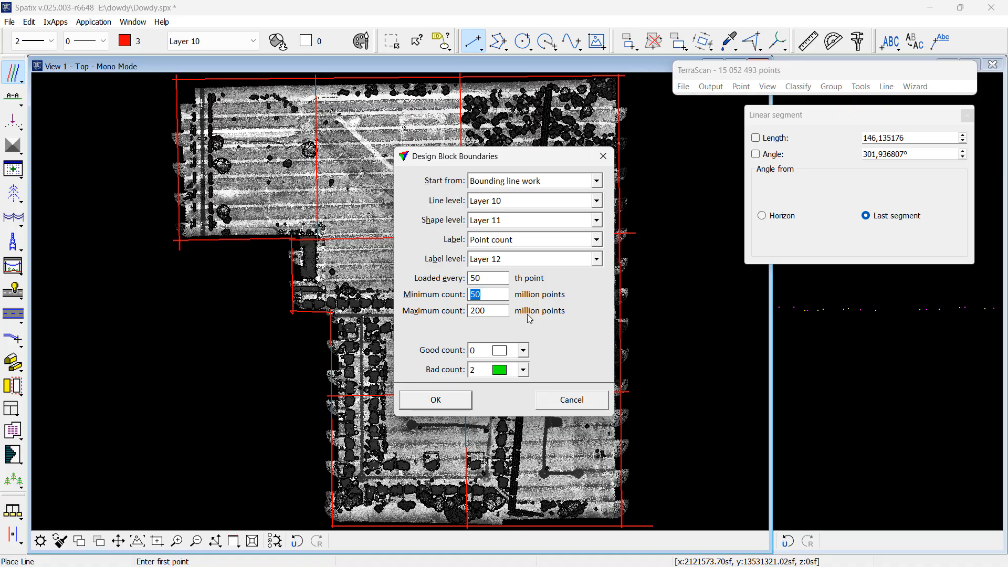
{"action": "left_click", "coordinate": [494, 371]}
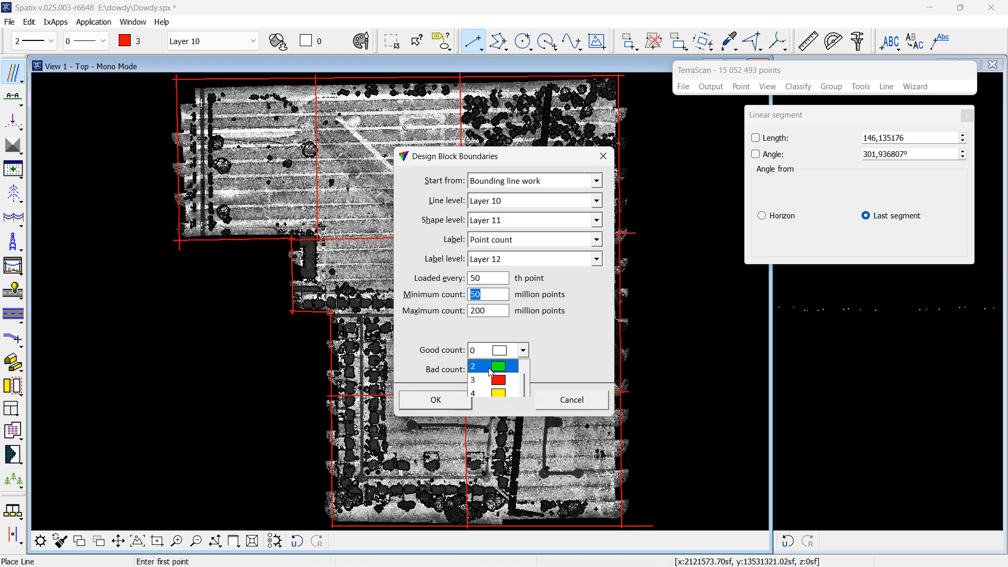
{"action": "left_click", "coordinate": [499, 394]}
{"action": "left_click", "coordinate": [505, 370]}
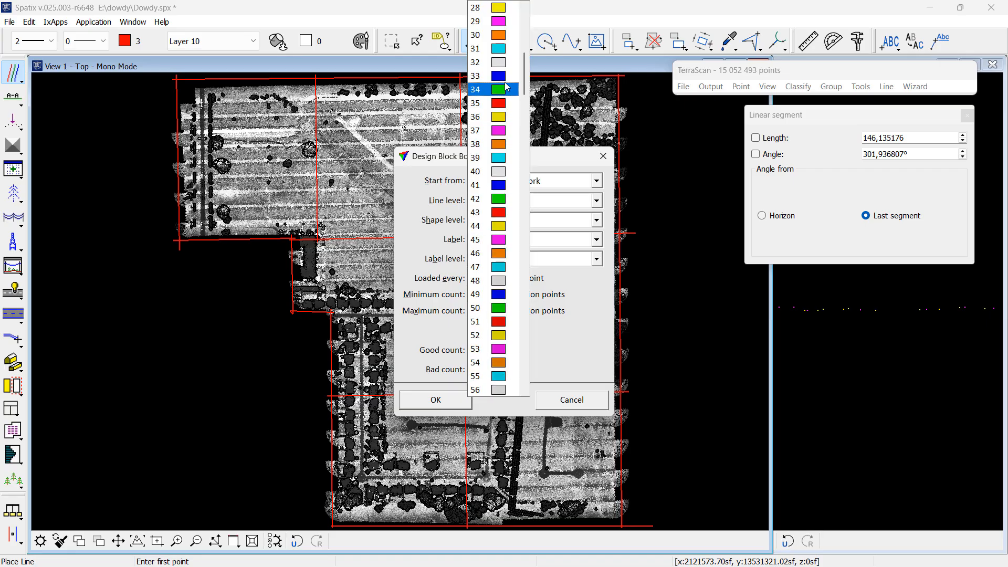
{"action": "left_click", "coordinate": [498, 22]}
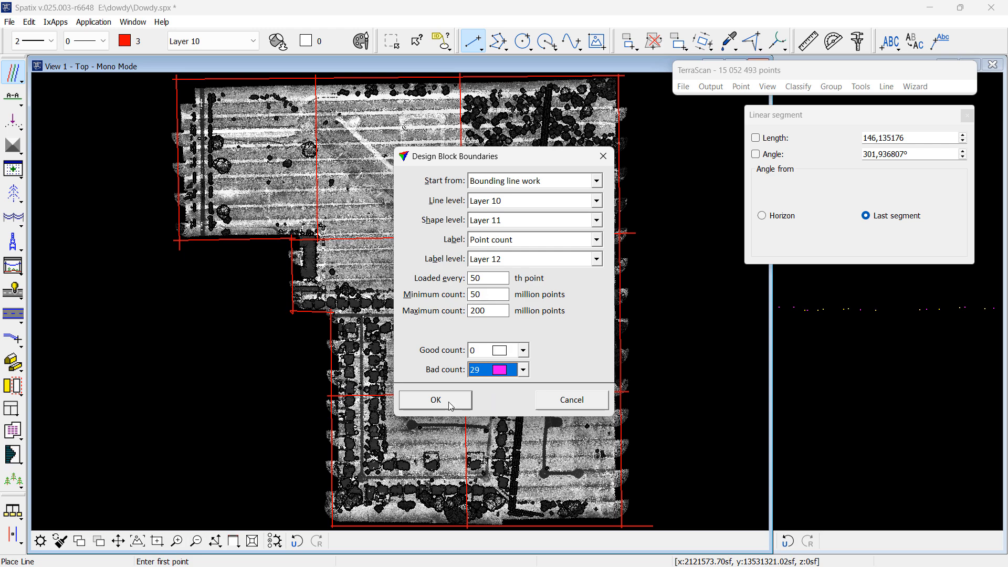
{"action": "left_click", "coordinate": [469, 370]}
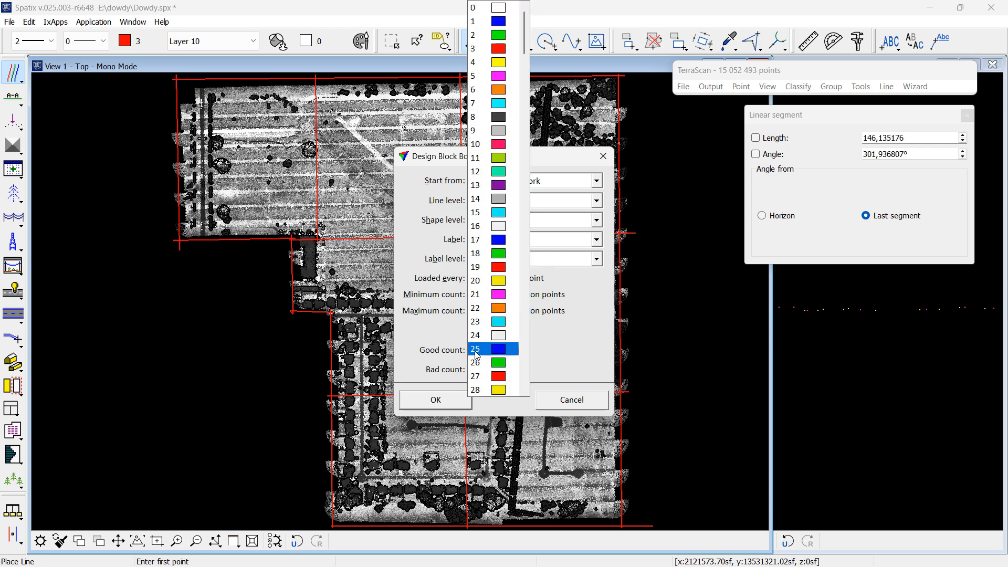
{"action": "left_click", "coordinate": [496, 8]}
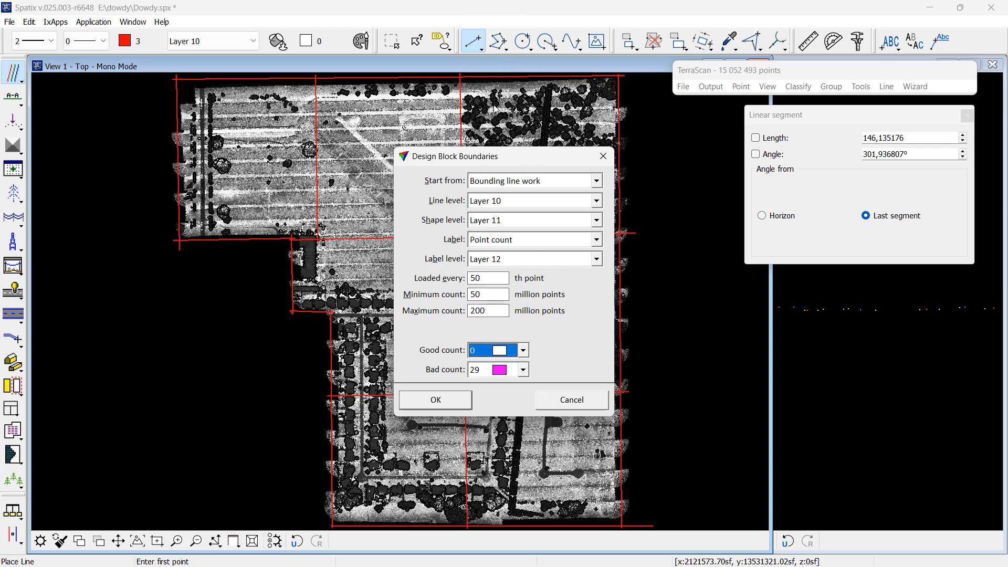
{"action": "left_click", "coordinate": [435, 400]}
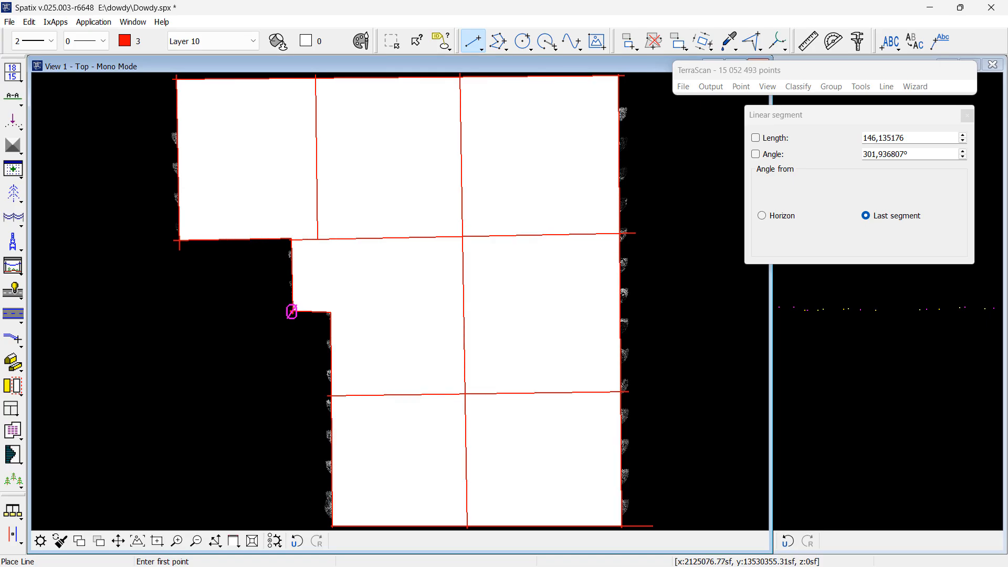
- Turn off the display of shape filling in View 1
{"action": "left_click", "coordinate": [41, 541]}
{"action": "left_click", "coordinate": [384, 261]}
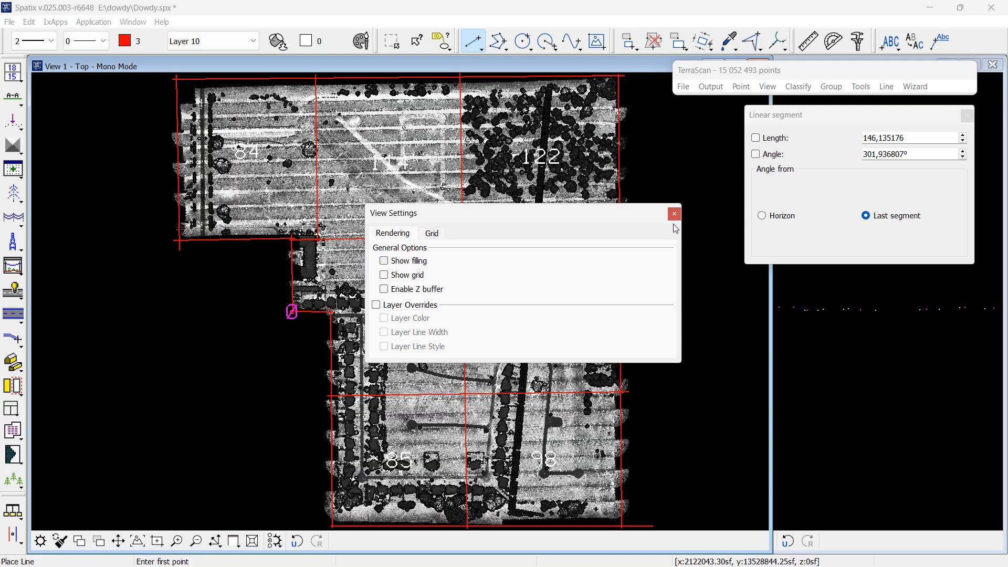
{"action": "left_click", "coordinate": [675, 215]}
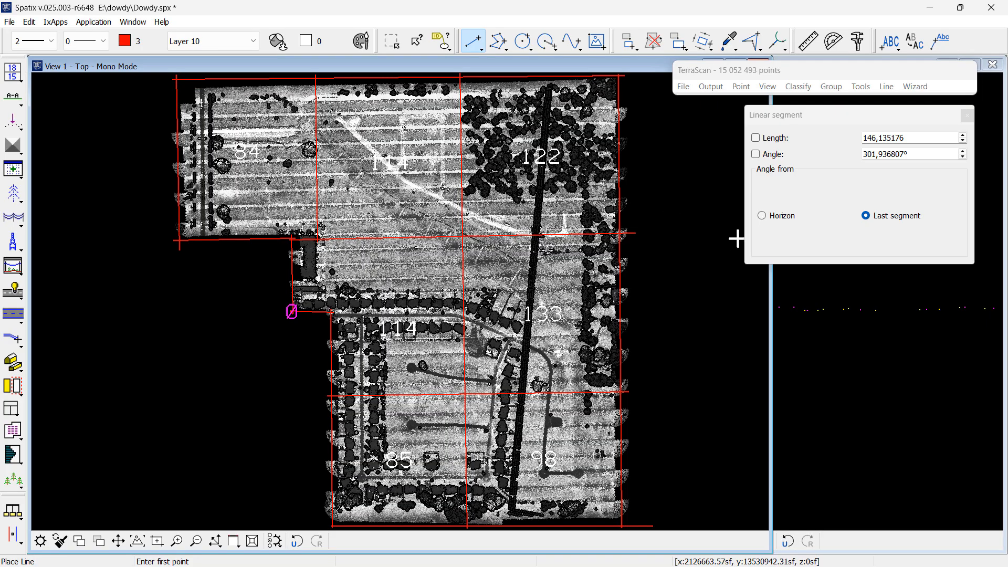
- Delete the stray short diagonal line that closes a tiny triangle at the stepped corner marked 0
{"action": "left_click", "coordinate": [177, 541]}
{"action": "left_click", "coordinate": [337, 320]}
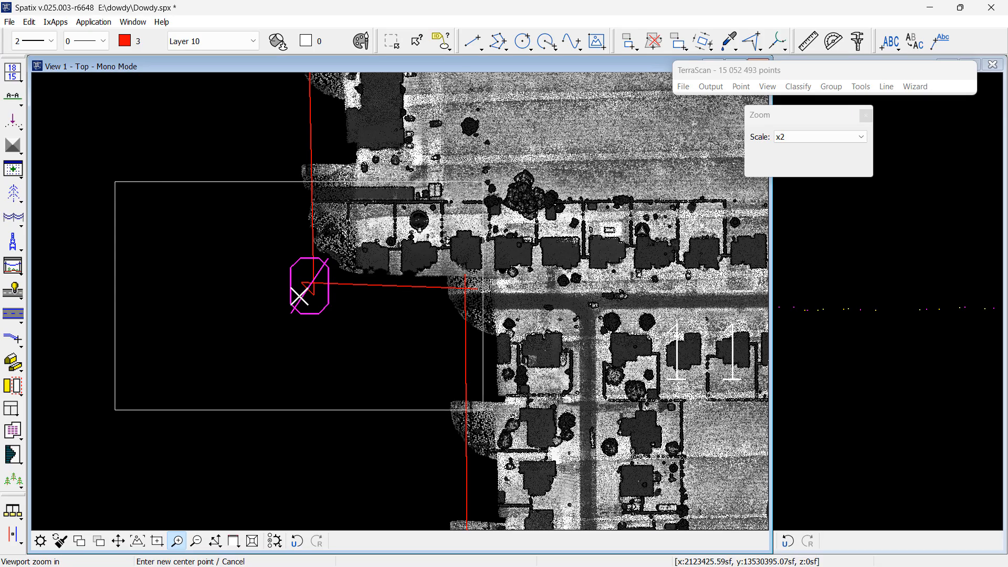
{"action": "left_click", "coordinate": [318, 290]}
{"action": "left_click", "coordinate": [353, 284]}
{"action": "right_click", "coordinate": [674, 143]}
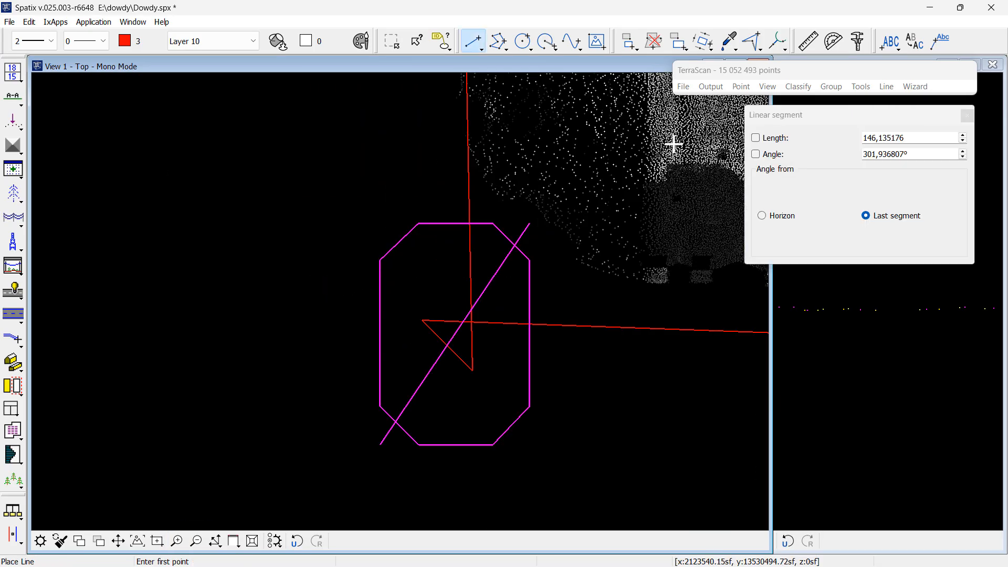
{"action": "left_click", "coordinate": [654, 41]}
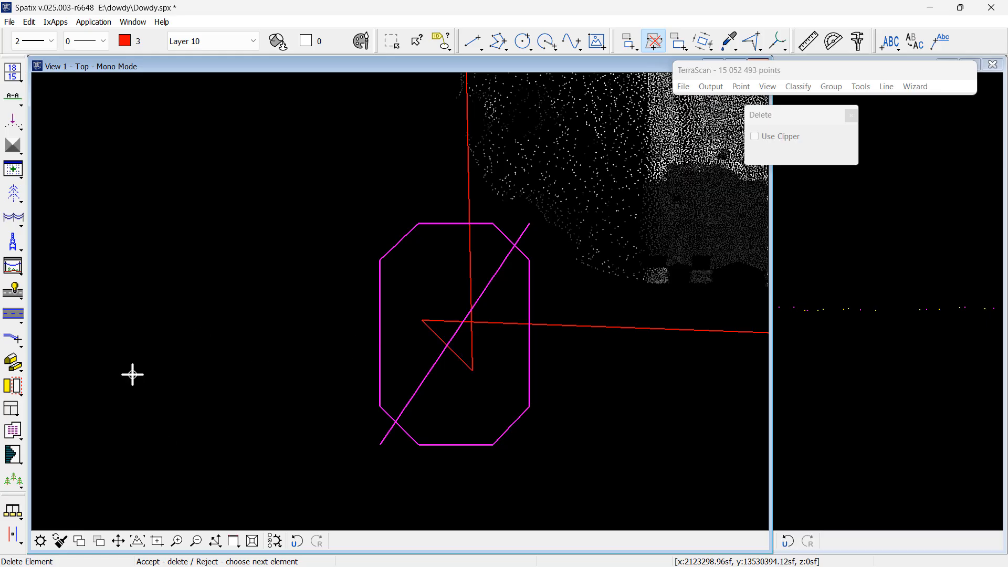
- Design the block boundaries again with the same settings and close the loaded point cloud
{"action": "left_click", "coordinate": [11, 73]}
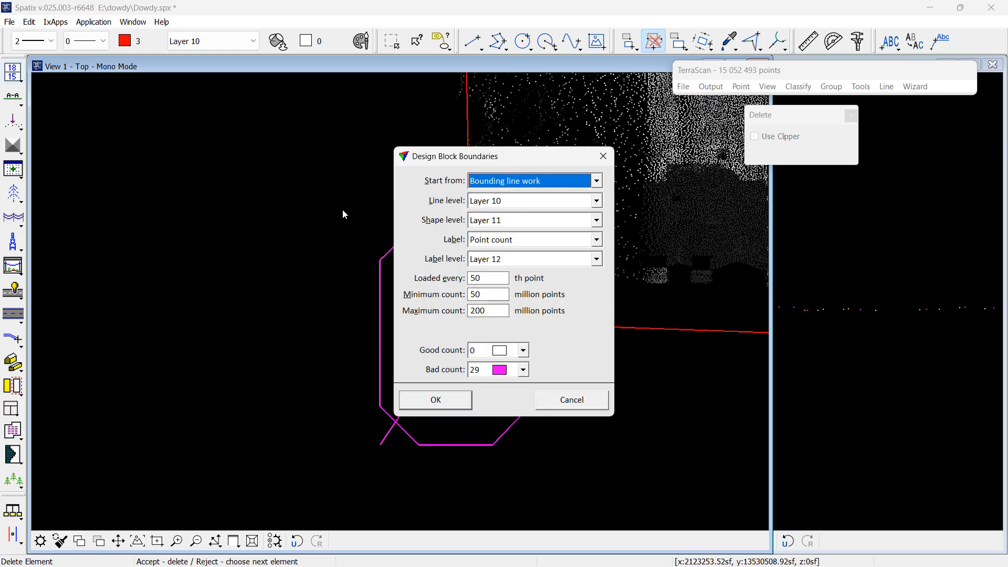
{"action": "left_click", "coordinate": [446, 399]}
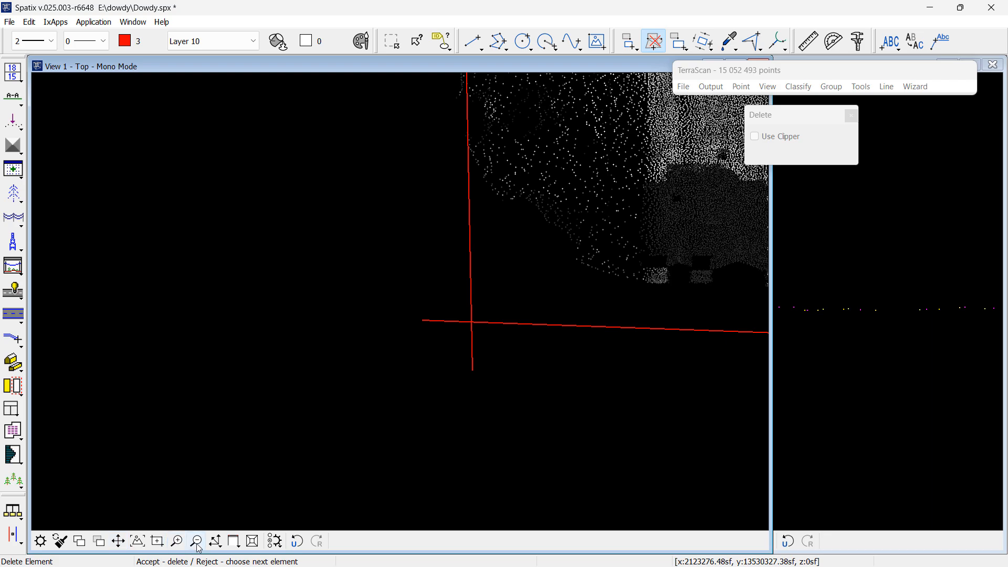
{"action": "left_click", "coordinate": [197, 541]}
{"action": "left_click", "coordinate": [654, 243]}
{"action": "left_click", "coordinate": [655, 243]}
{"action": "left_click", "coordinate": [619, 249]}
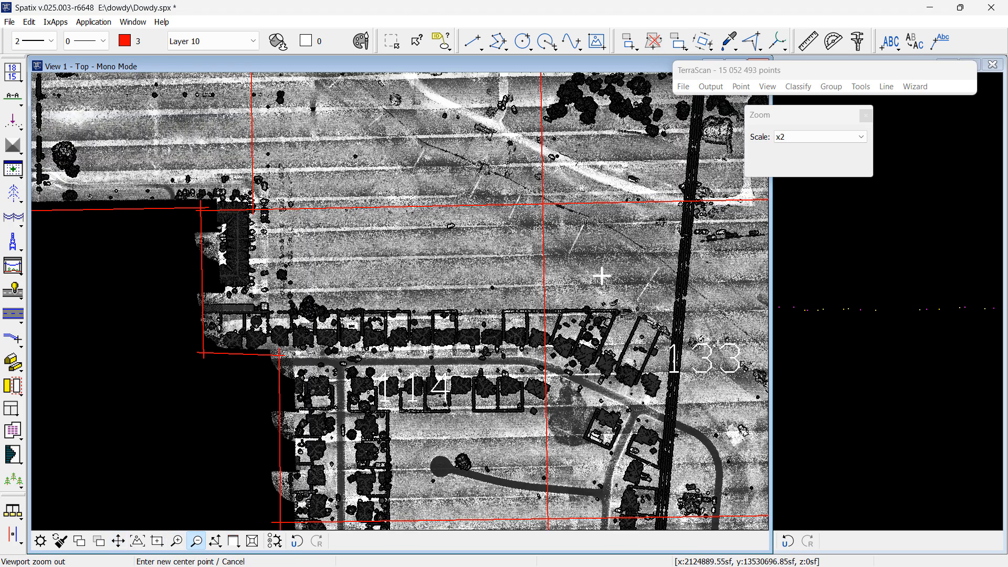
{"action": "left_click", "coordinate": [602, 275]}
{"action": "left_click", "coordinate": [482, 342]}
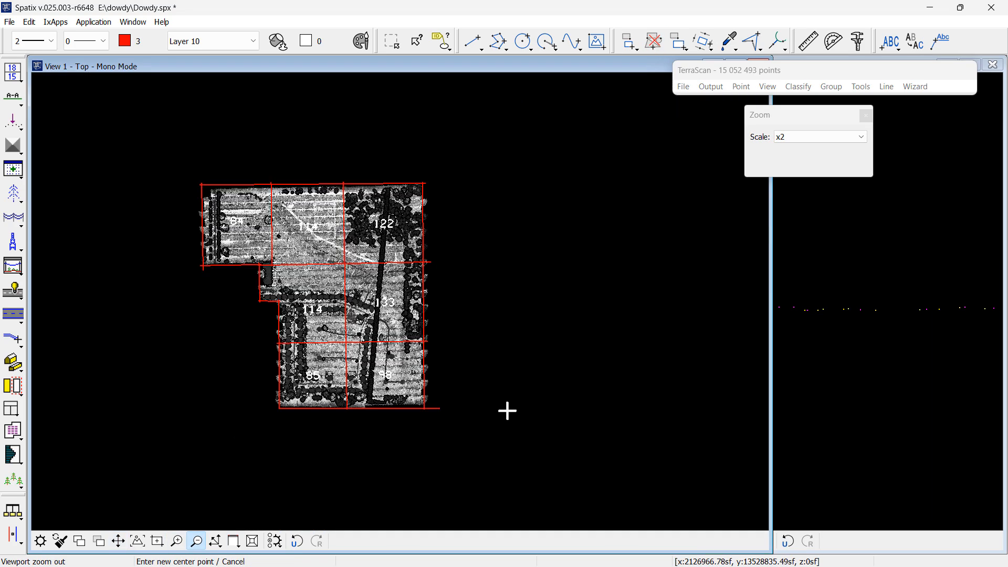
{"action": "left_click", "coordinate": [684, 87]}
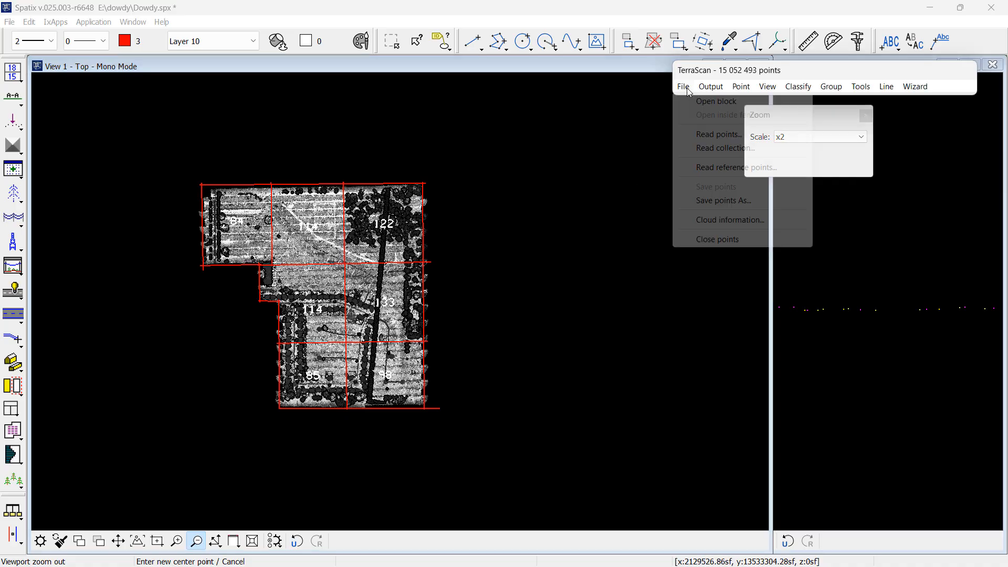
{"action": "left_click", "coordinate": [713, 240]}
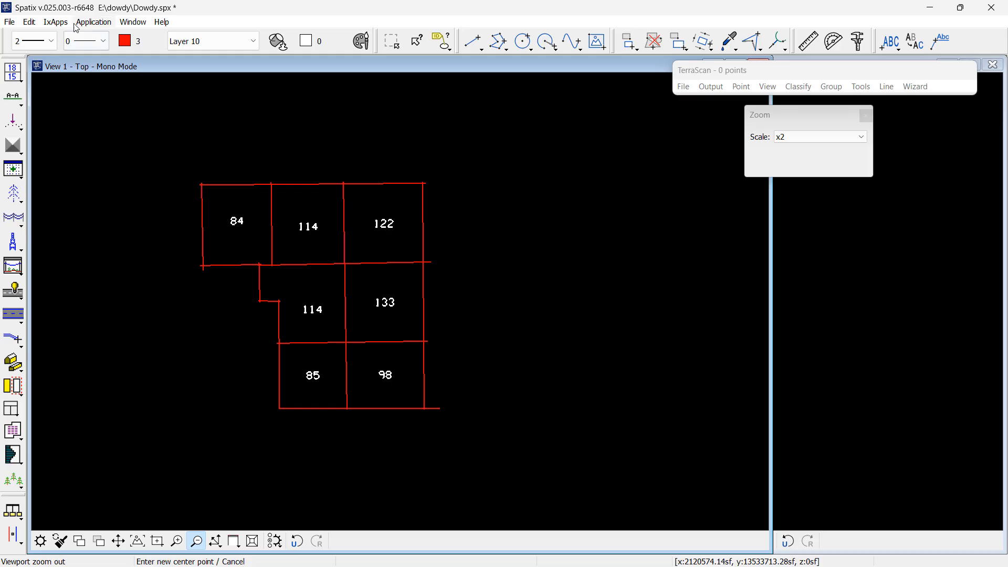
- Make Layer 11 the active layer and hide Layers 10 and 12 so only the block shapes are displayed
{"action": "left_click", "coordinate": [133, 22]}
{"action": "left_click", "coordinate": [186, 215]}
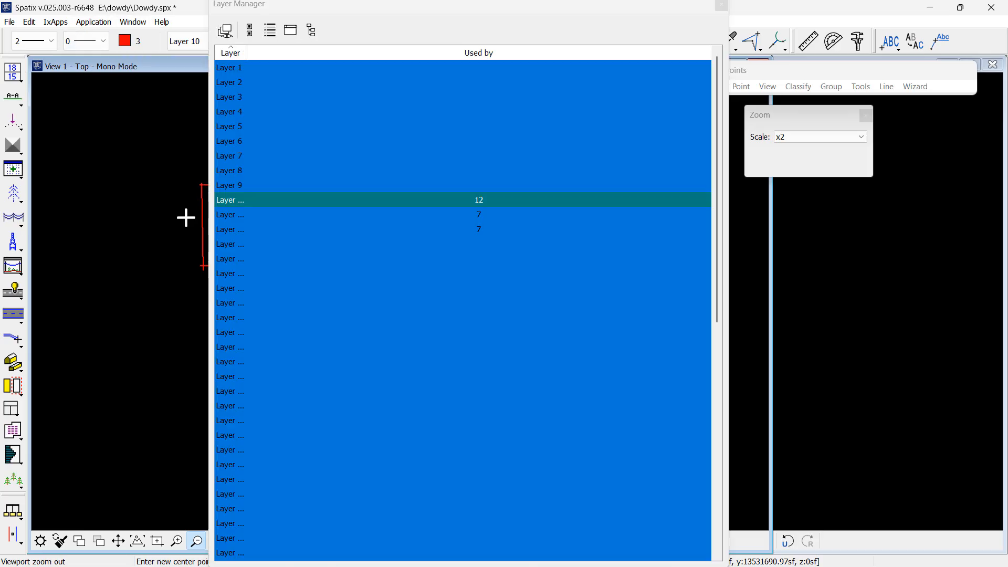
{"action": "right_click", "coordinate": [494, 211]}
{"action": "key", "text": "Down"}
{"action": "key", "text": "Down"}
{"action": "key", "text": "Down"}
{"action": "key", "text": "Down"}
{"action": "key", "text": "Return"}
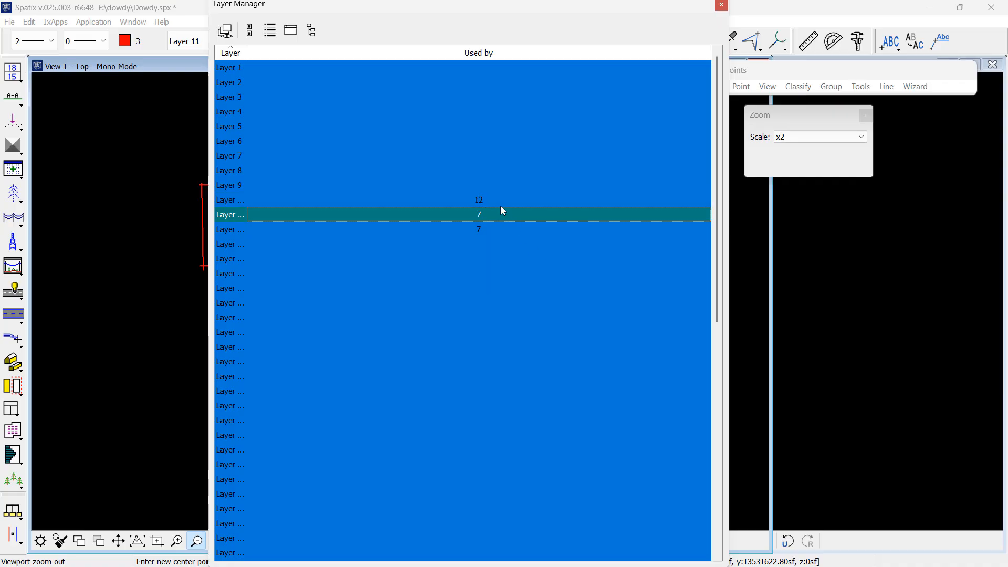
{"action": "left_click", "coordinate": [493, 201], "text": "ctrl"}
{"action": "left_click", "coordinate": [487, 230], "text": "ctrl"}
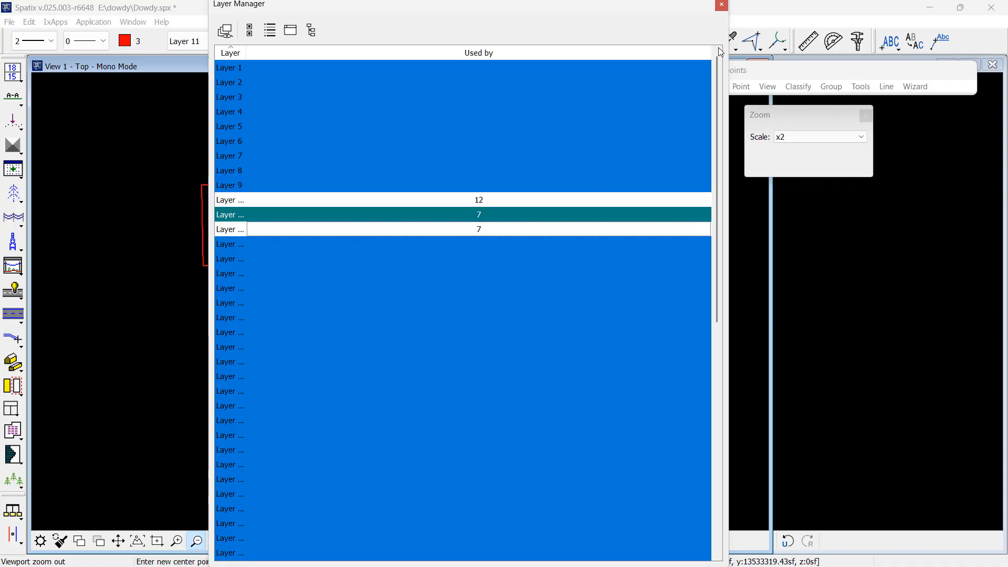
{"action": "left_click", "coordinate": [722, 5]}
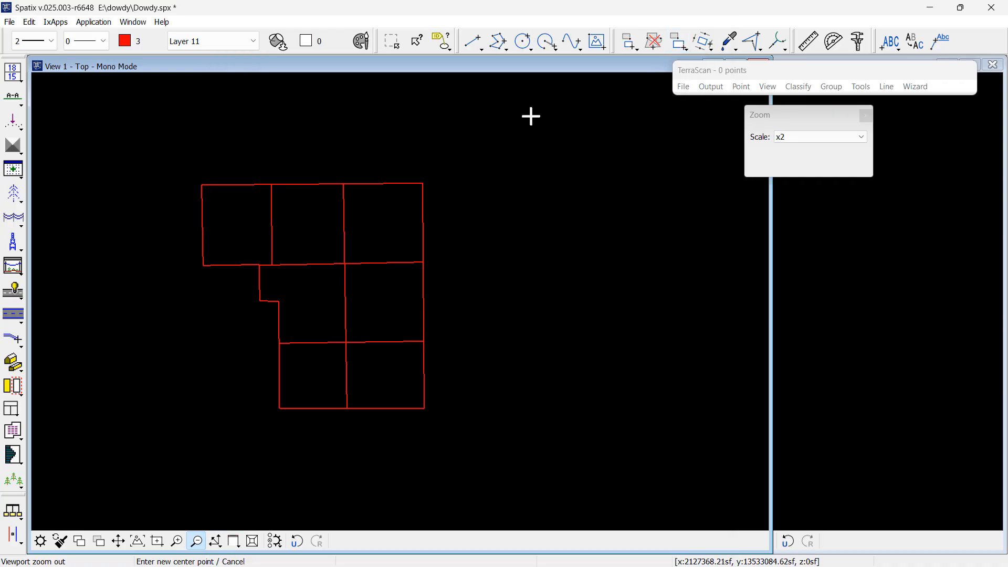
- Create a new airborne lidar project with the description "Dowdy" and projection 6588, keeping the default block values
{"action": "left_click", "coordinate": [18, 77]}
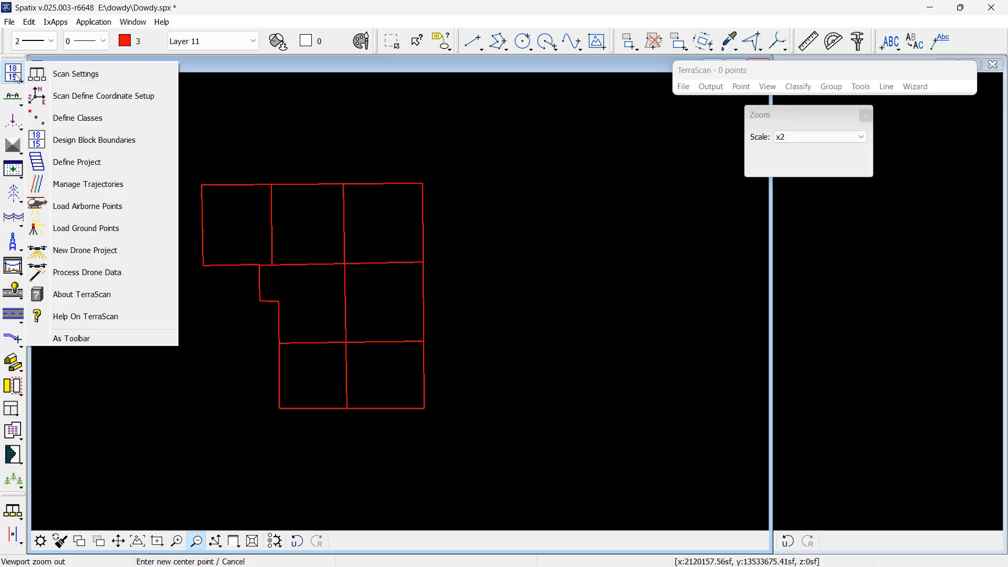
{"action": "left_click", "coordinate": [85, 164]}
{"action": "left_click", "coordinate": [430, 221]}
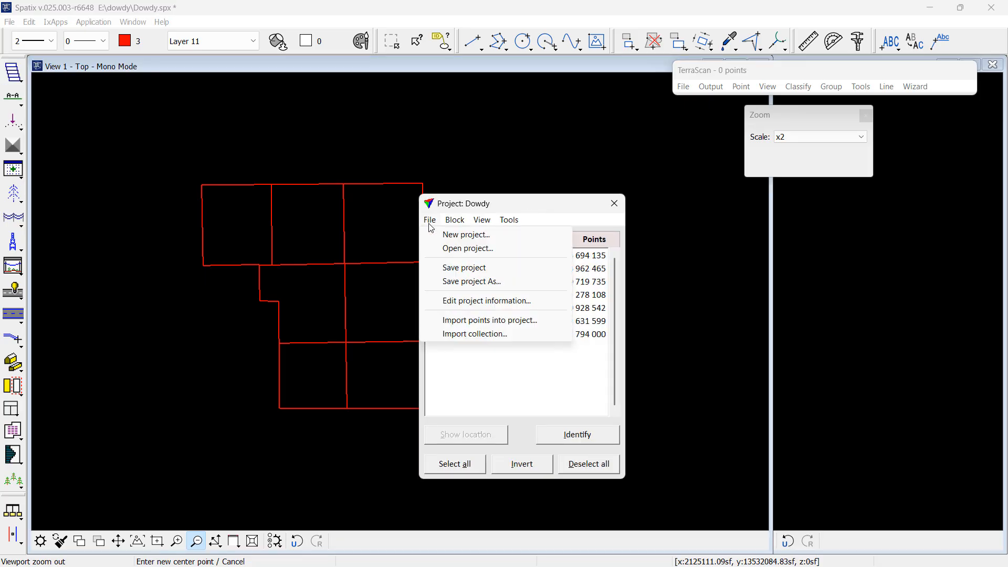
{"action": "left_click", "coordinate": [441, 232]}
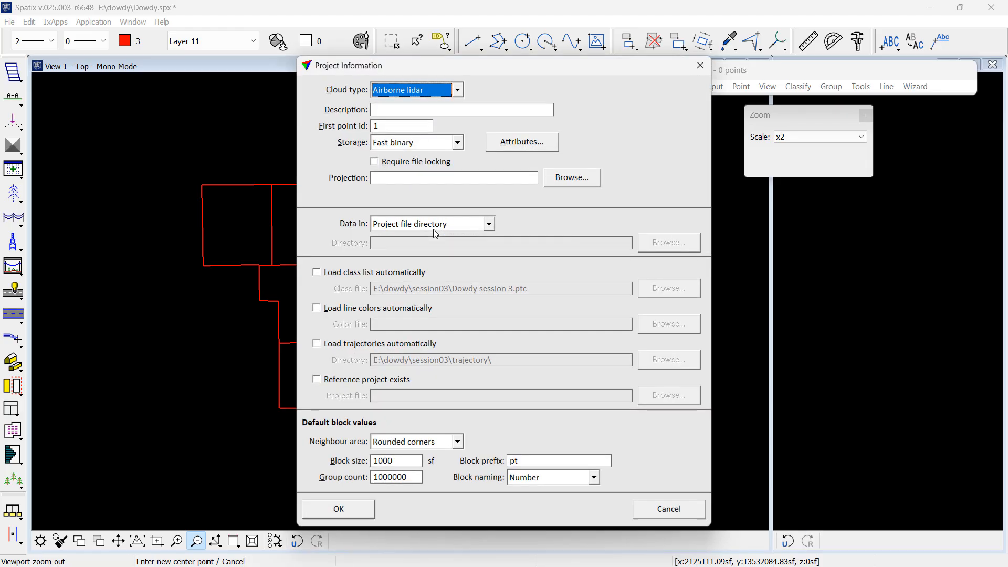
{"action": "left_click", "coordinate": [445, 112]}
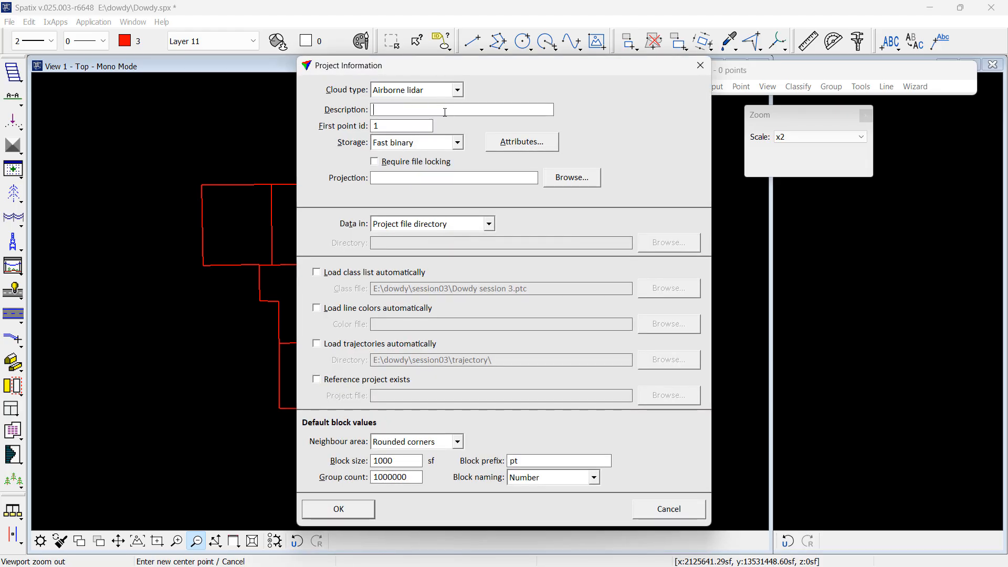
{"action": "type", "text": "Dowdy"}
{"action": "key", "text": "Tab"}
{"action": "key", "text": "Tab"}
{"action": "key", "text": "Tab"}
{"action": "key", "text": "Tab"}
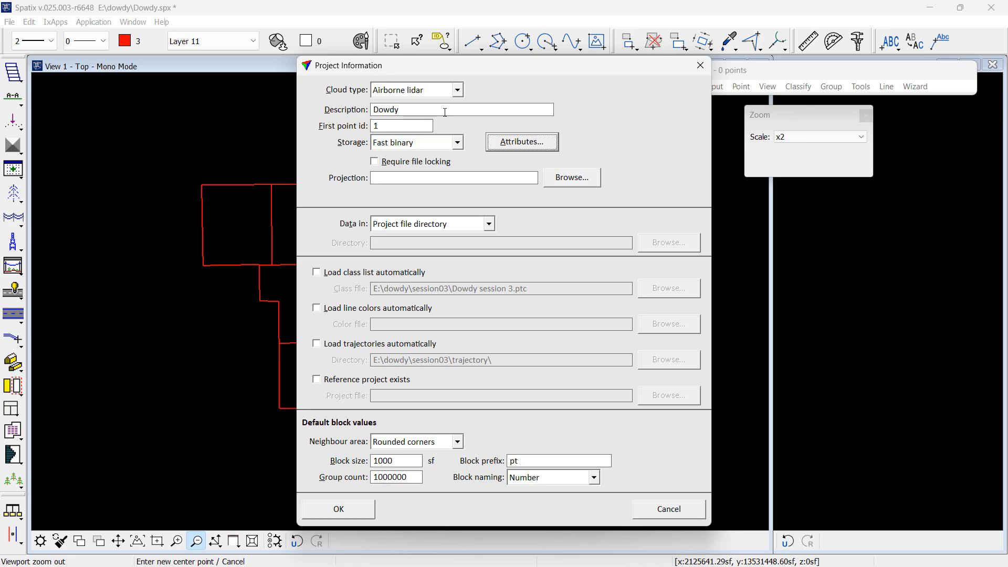
{"action": "type", "text": "6588"}
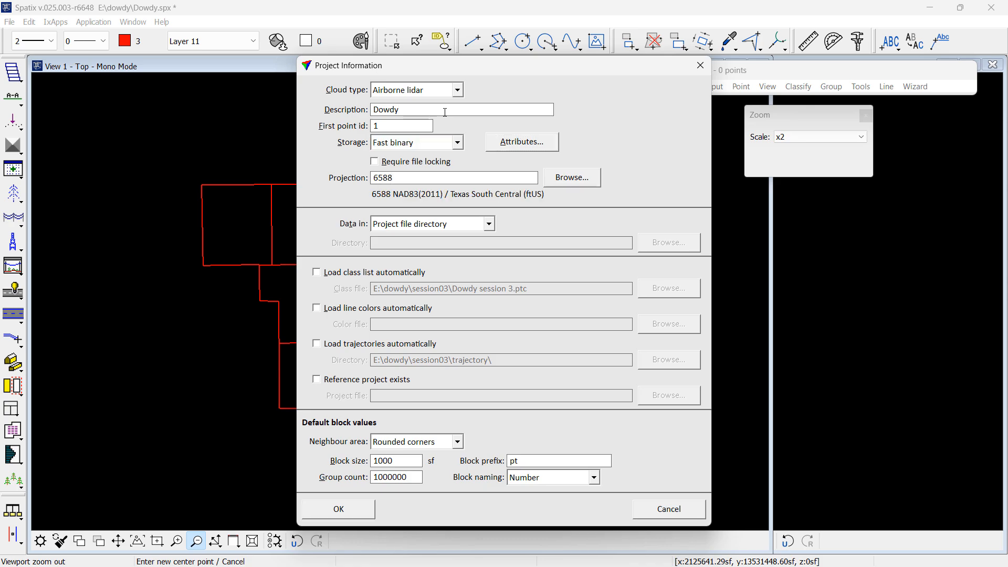
{"action": "key", "text": "Tab"}
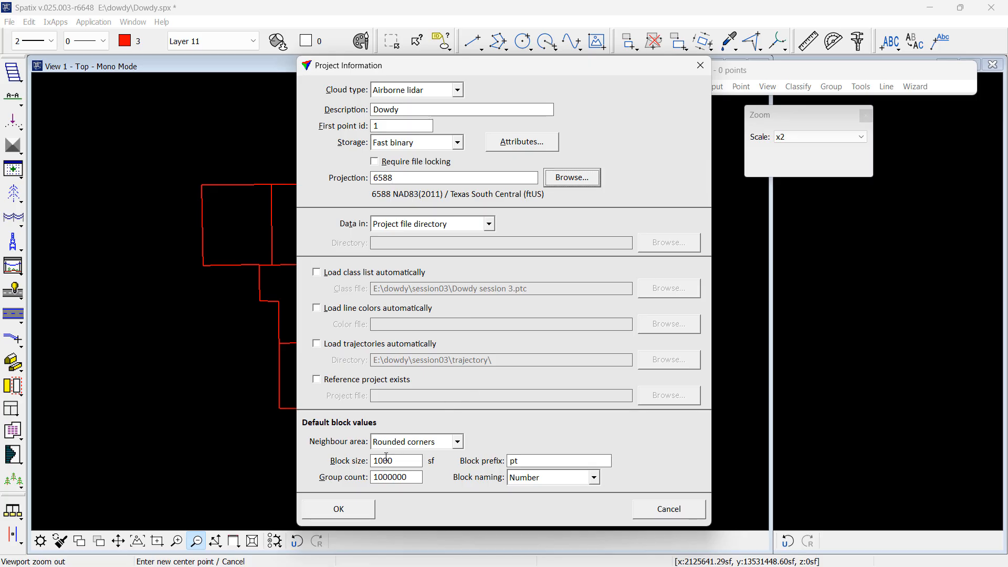
{"action": "left_click", "coordinate": [369, 513]}
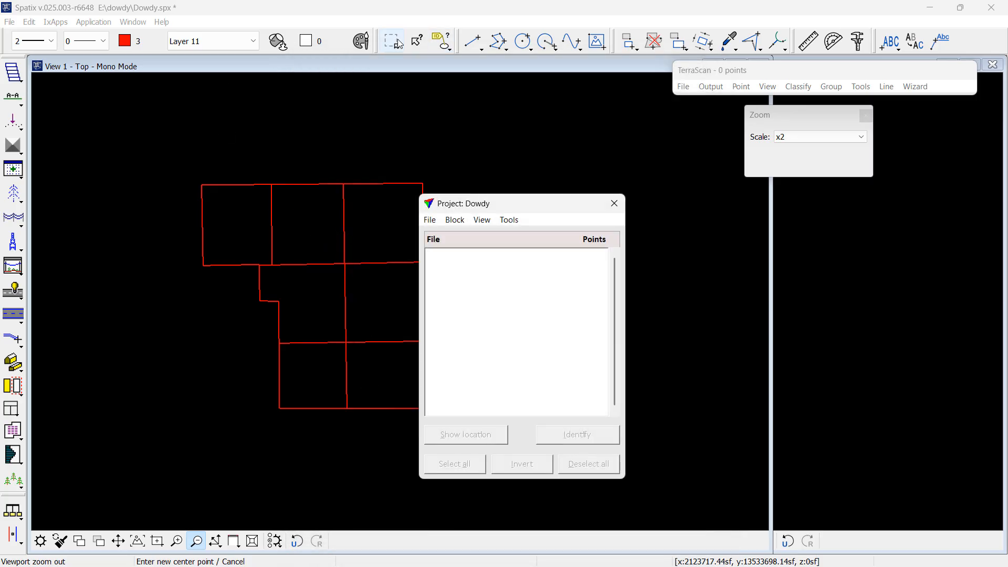
- Add all seven block shapes to the project by boundaries with file prefix "dowdy", numbered south to north from 1
{"action": "left_click", "coordinate": [399, 44]}
{"action": "left_click_drag", "start_coordinate": [166, 136], "coordinate": [536, 504]}
{"action": "left_click", "coordinate": [455, 220]}
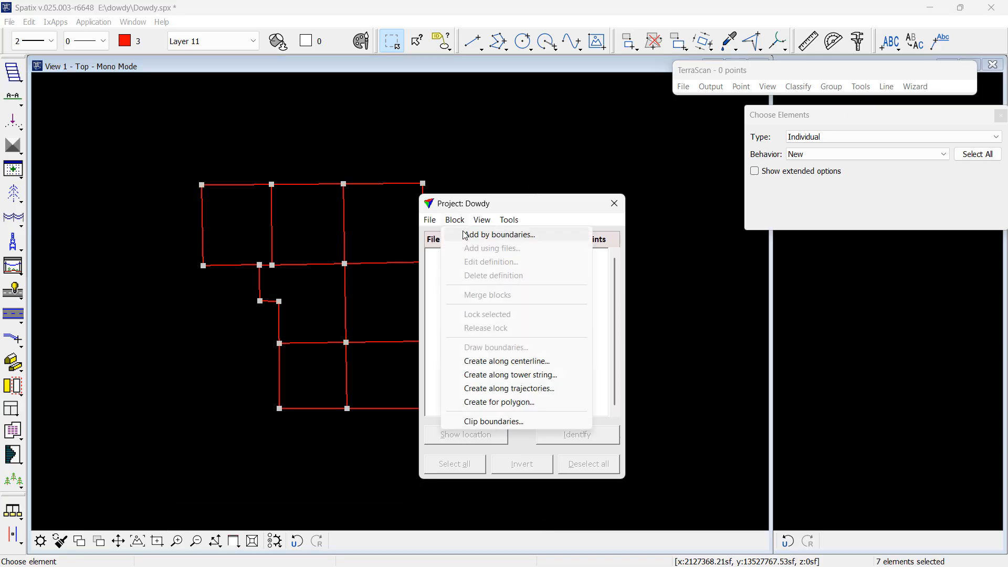
{"action": "left_click", "coordinate": [464, 233]}
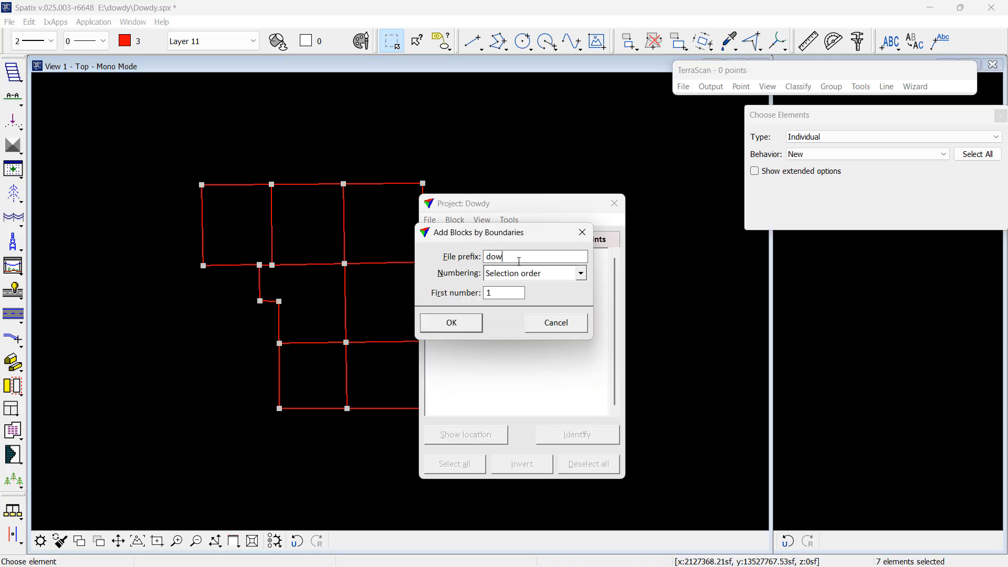
{"action": "left_click", "coordinate": [532, 277]}
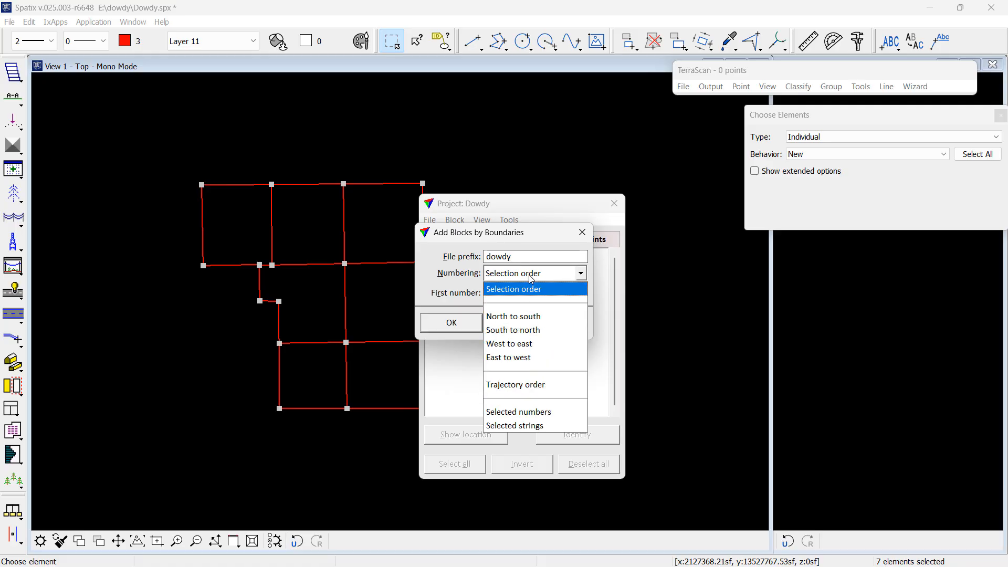
{"action": "left_click", "coordinate": [520, 329]}
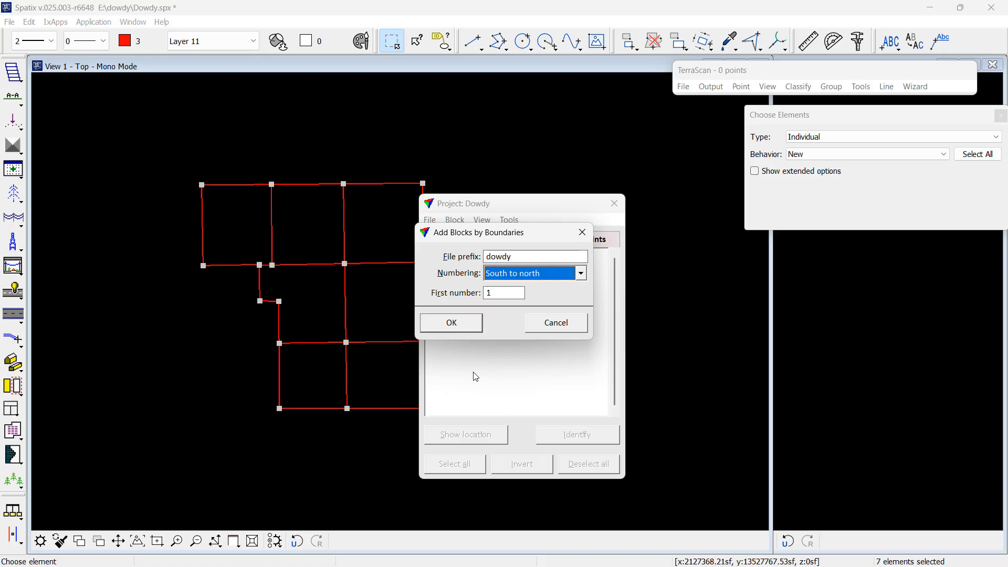
{"action": "left_click", "coordinate": [464, 327]}
{"action": "left_click", "coordinate": [484, 307]}
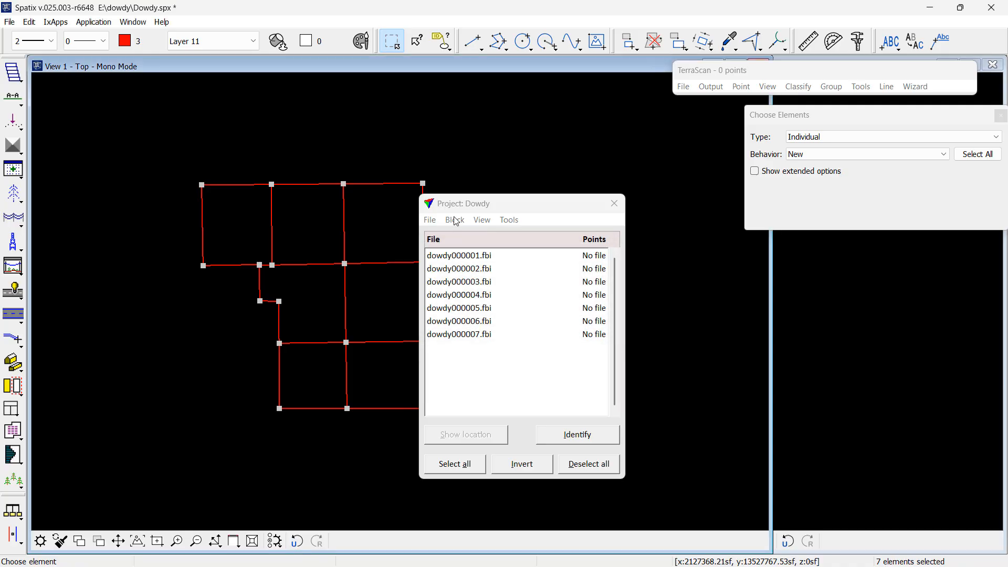
- Save the project as dowdy.prj in the E:\dowdy\laser01 folder
{"action": "left_click", "coordinate": [429, 220]}
{"action": "left_click", "coordinate": [462, 281]}
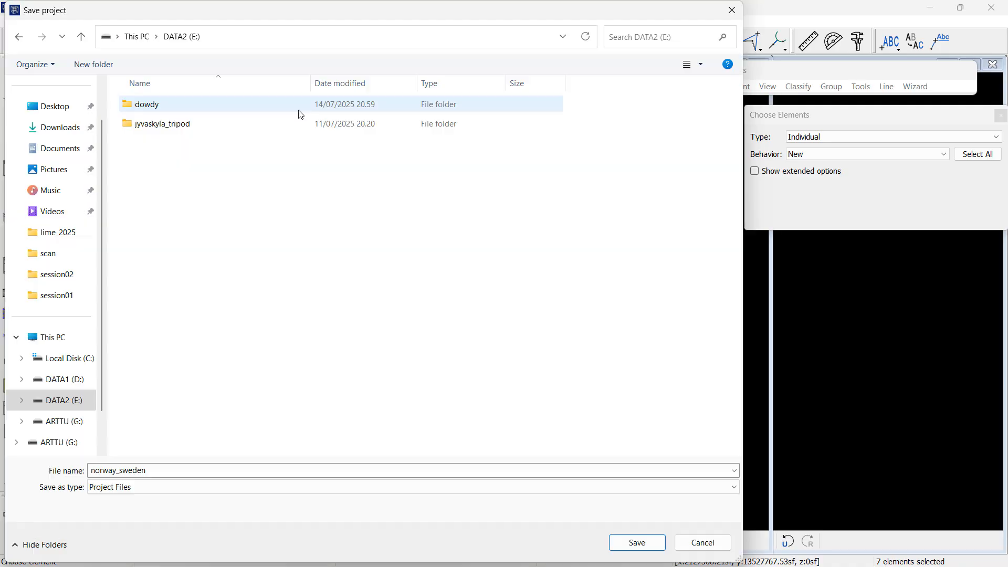
{"action": "double_click", "coordinate": [175, 109]}
{"action": "double_click", "coordinate": [150, 107]}
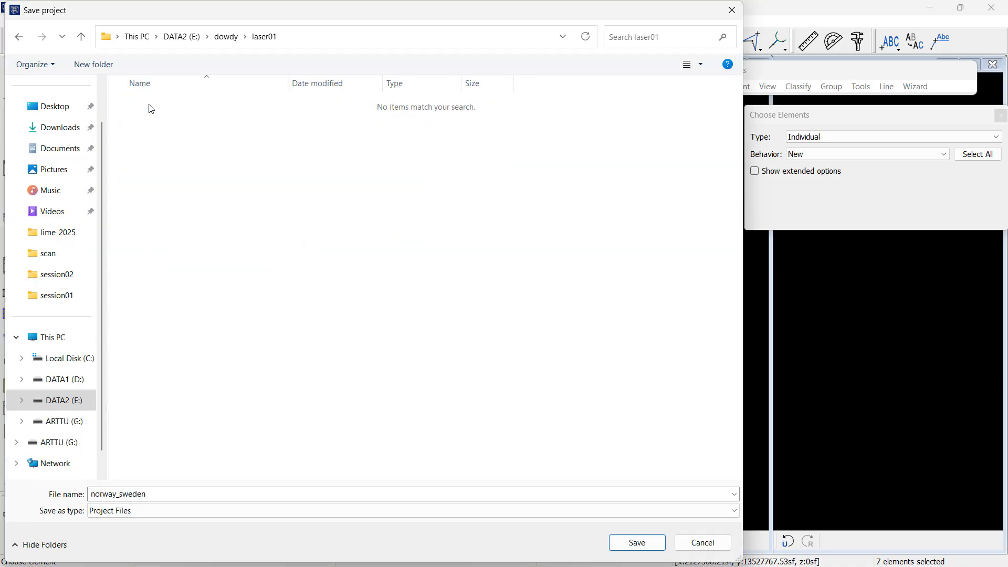
{"action": "double_click", "coordinate": [208, 493]}
{"action": "type", "text": "dowdy.prj"}
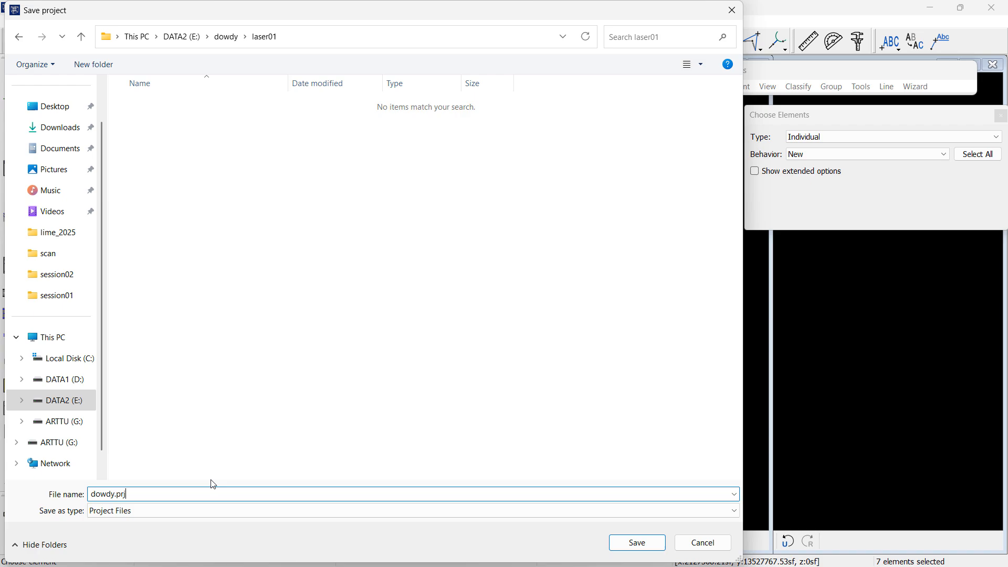
{"action": "key", "text": "Return"}
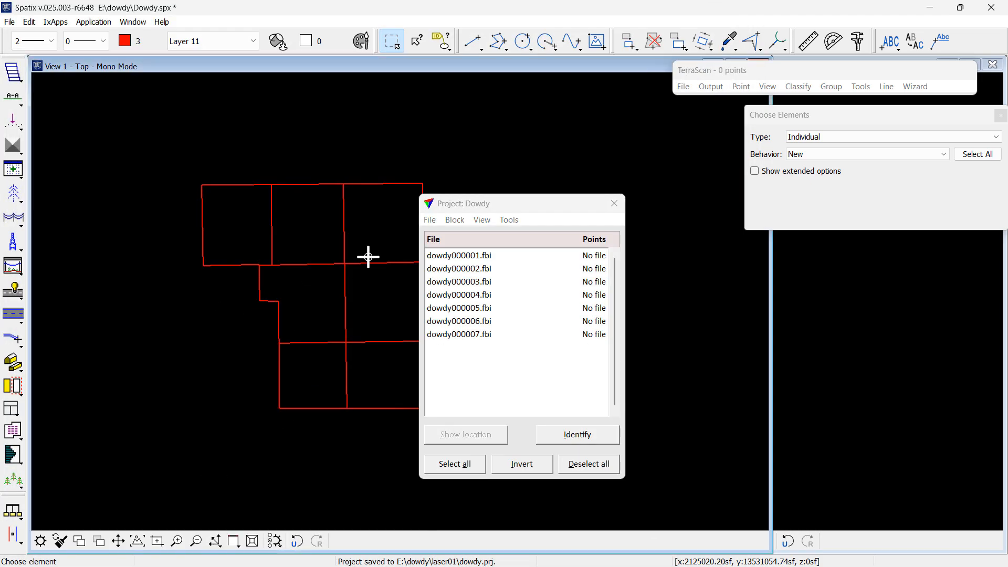
- Edit the project information so the stored time attribute uses GPS standard time
{"action": "left_click", "coordinate": [434, 224]}
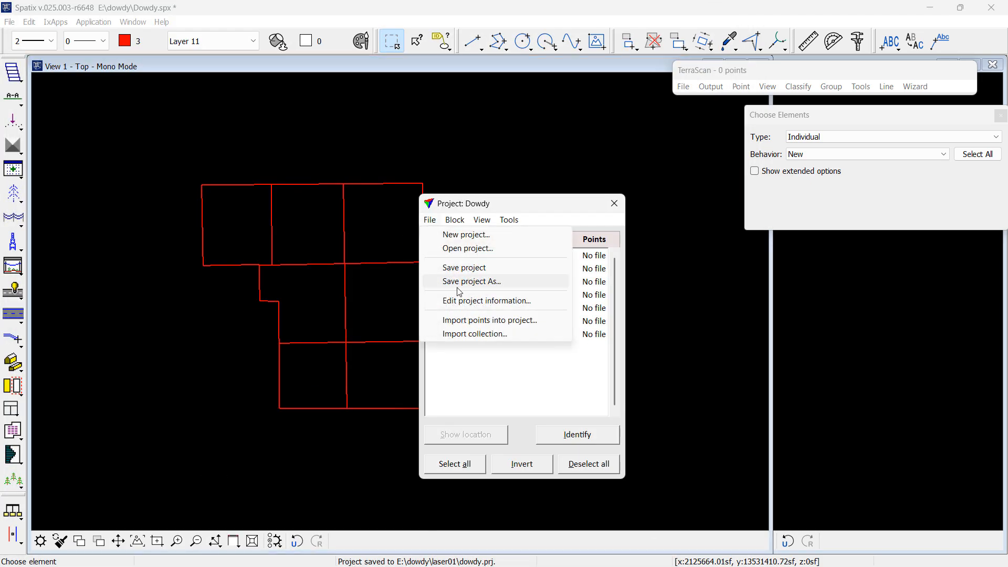
{"action": "left_click", "coordinate": [475, 300]}
{"action": "left_click", "coordinate": [544, 145]}
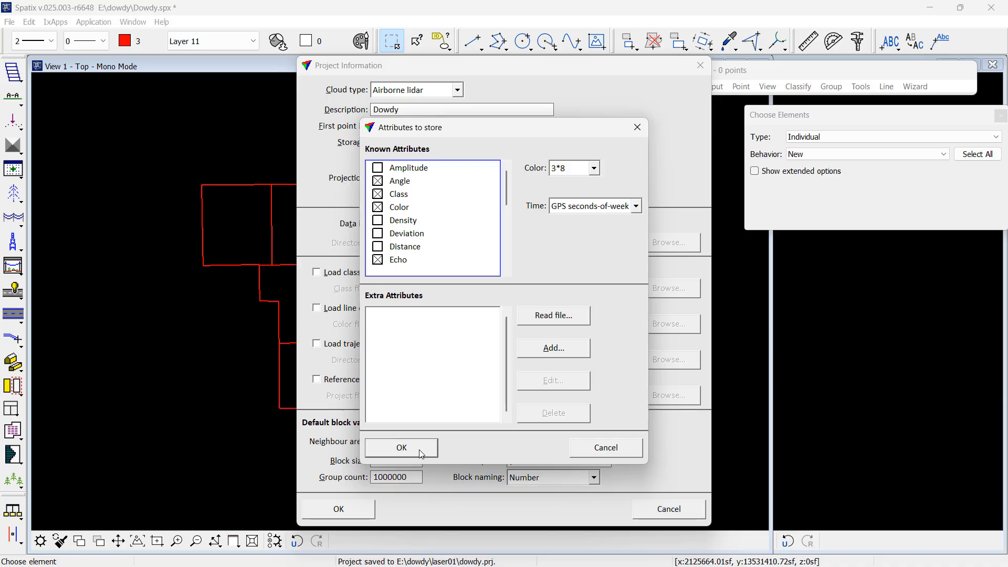
{"action": "left_click", "coordinate": [568, 209]}
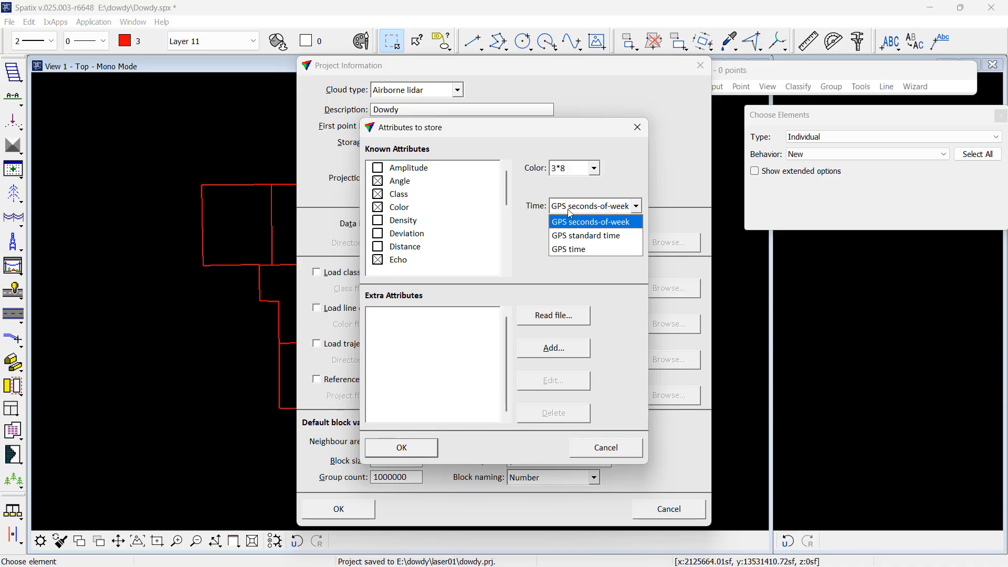
{"action": "left_click", "coordinate": [583, 235]}
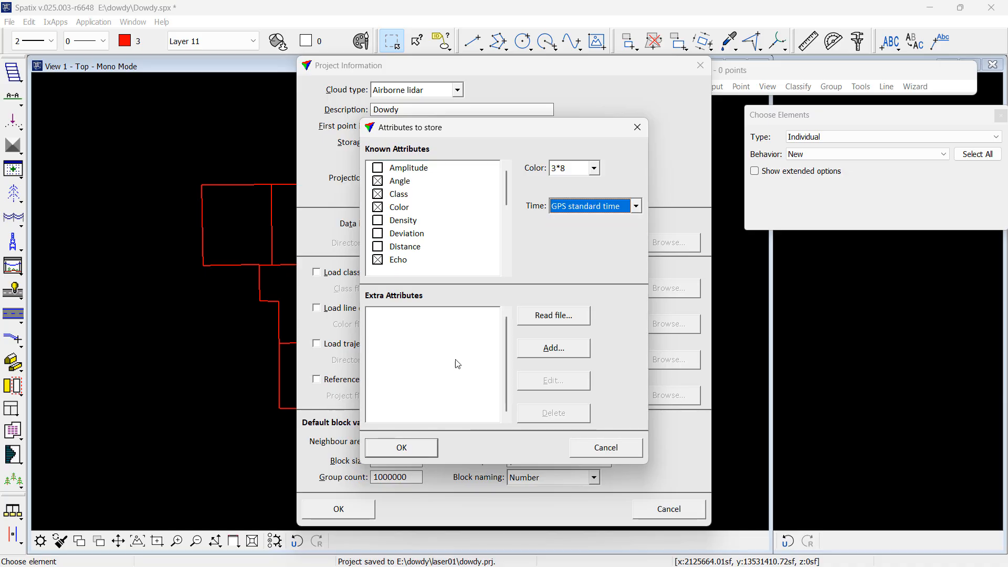
{"action": "left_click", "coordinate": [402, 447]}
{"action": "left_click", "coordinate": [366, 512]}
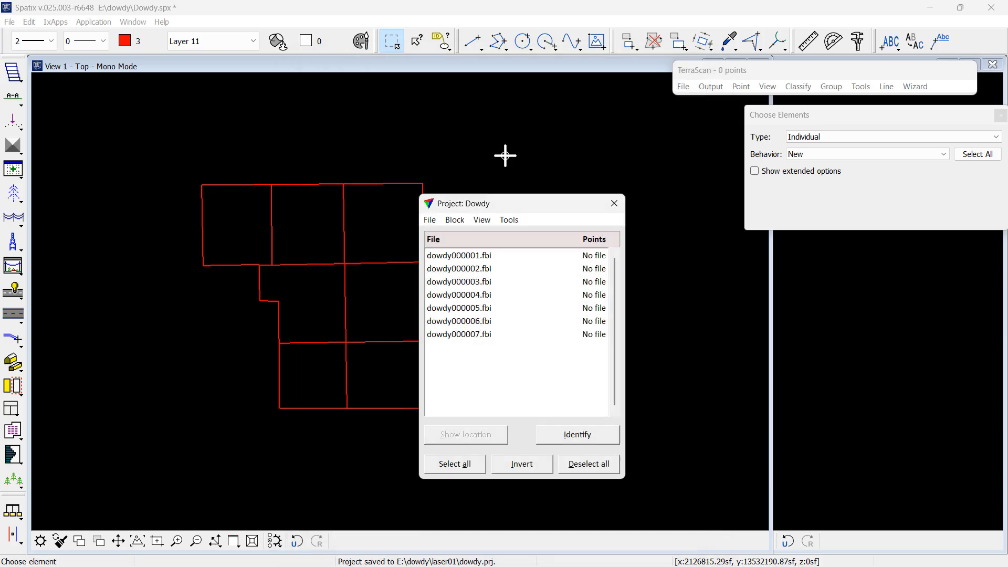
- Start a collection import with the folder holding dowdy_session01.fbi, dowdy_session02.fbi and dowdy_session03.fbi
{"action": "left_click", "coordinate": [431, 220]}
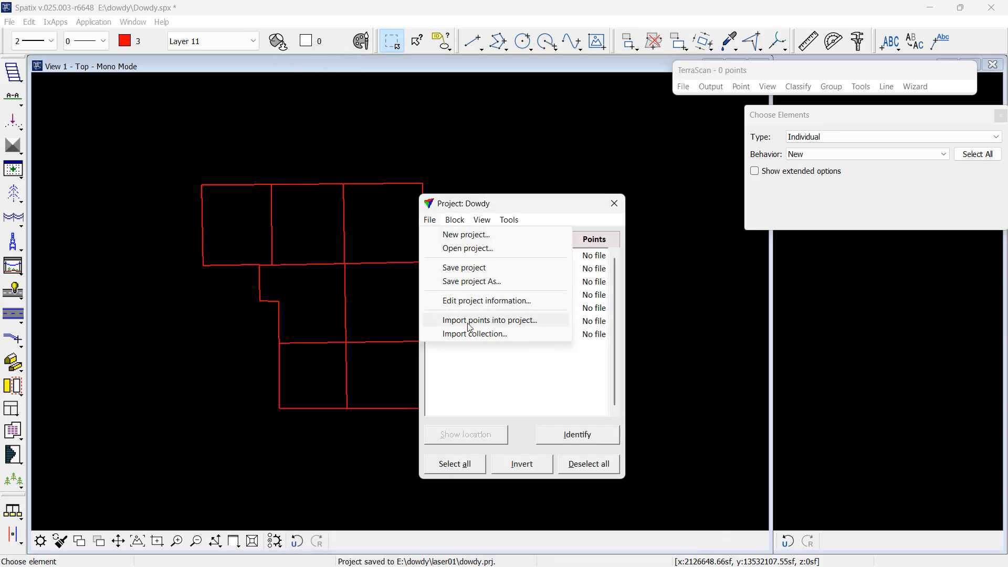
{"action": "left_click", "coordinate": [473, 334]}
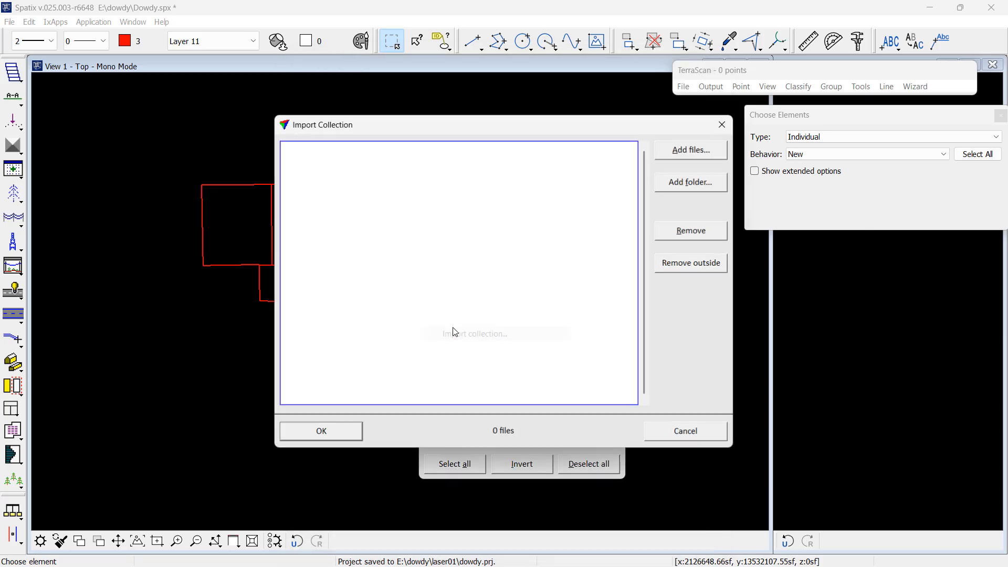
{"action": "left_click", "coordinate": [688, 182]}
{"action": "left_click", "coordinate": [397, 322]}
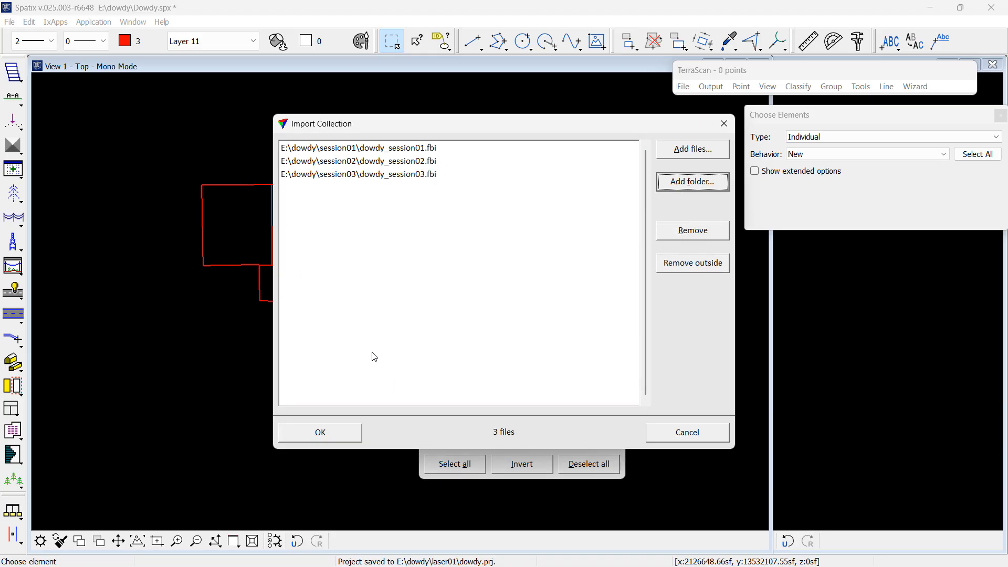
{"action": "left_click", "coordinate": [336, 434]}
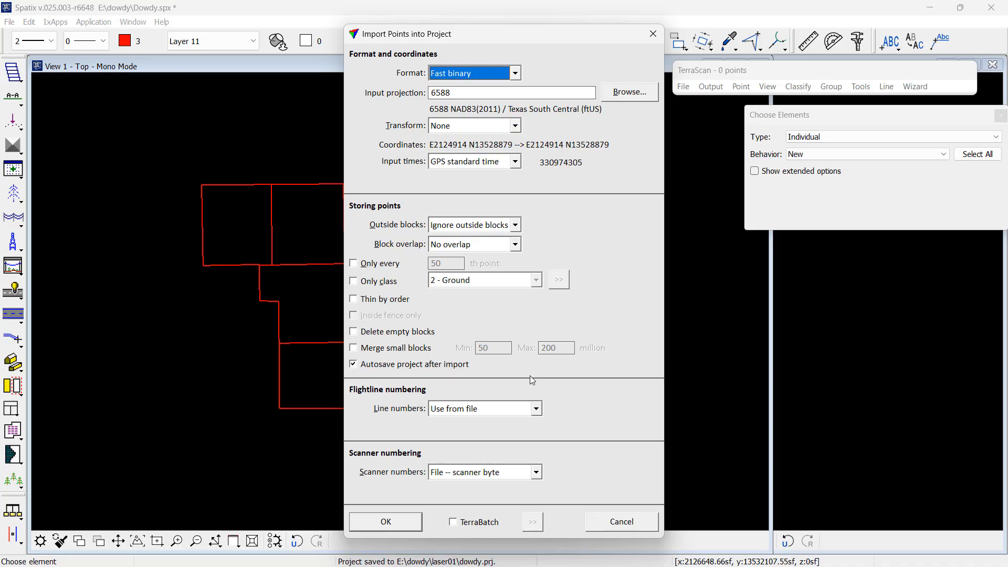
- Turn off autosave after import, import the collected points into the project with the other settings unchanged, and close the report
{"action": "left_click", "coordinate": [424, 365]}
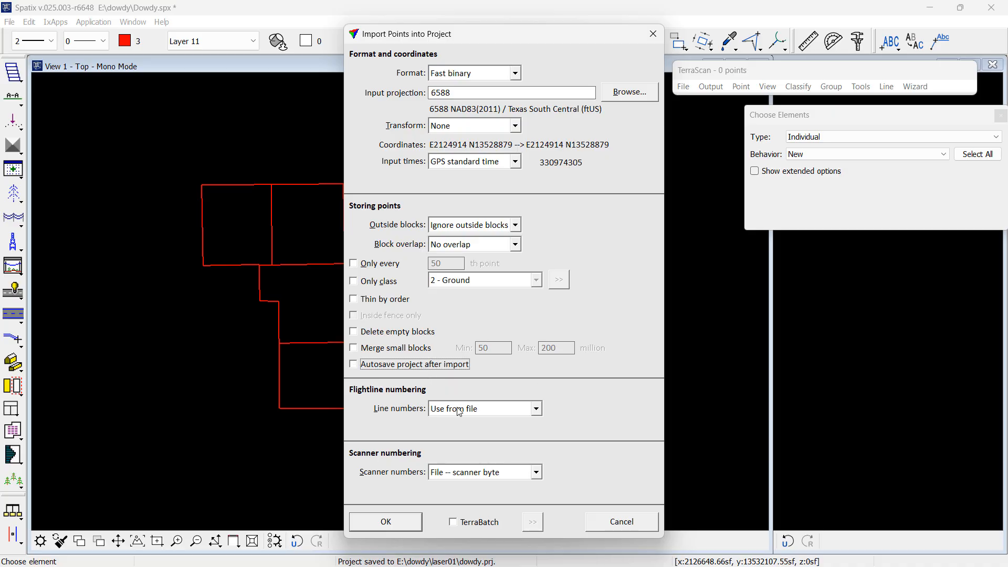
{"action": "left_click", "coordinate": [412, 527]}
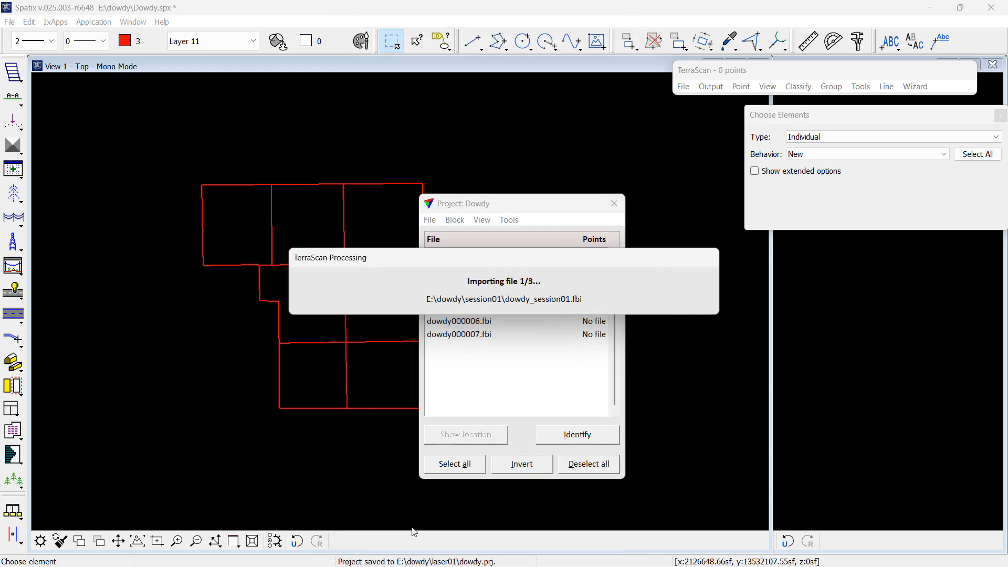
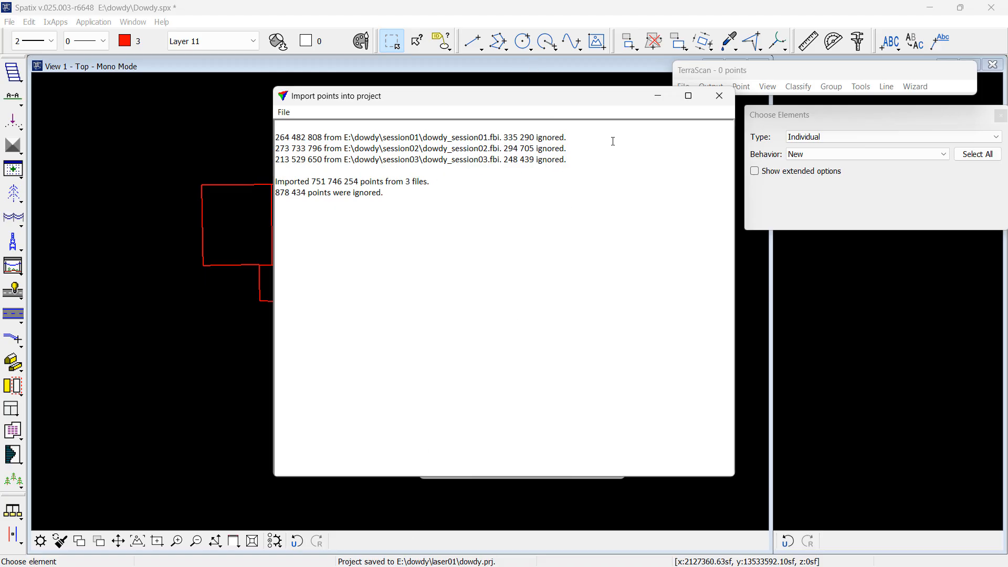
{"action": "left_click", "coordinate": [719, 95]}
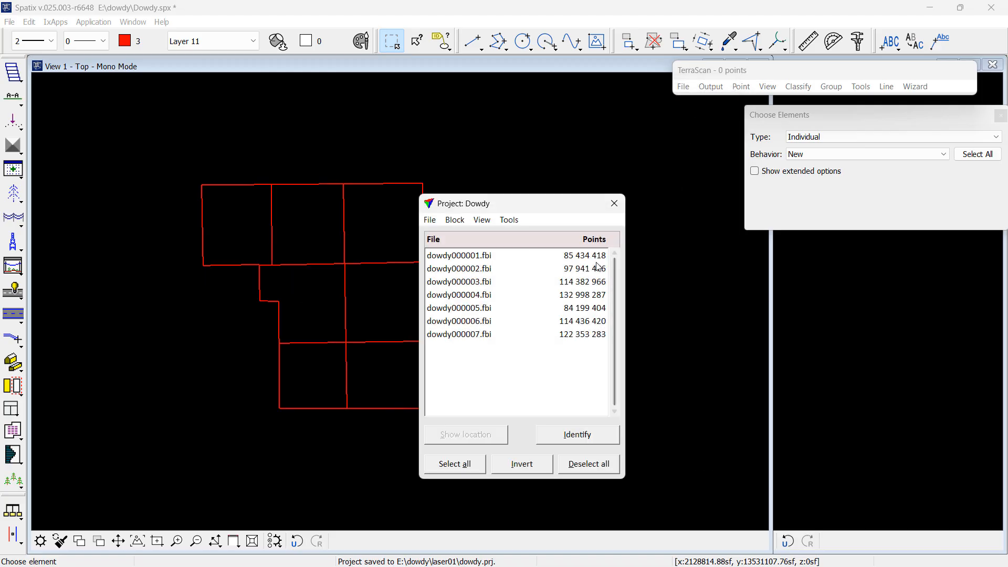
- Close the Dowdy project window and save the design file
{"action": "left_click", "coordinate": [615, 205]}
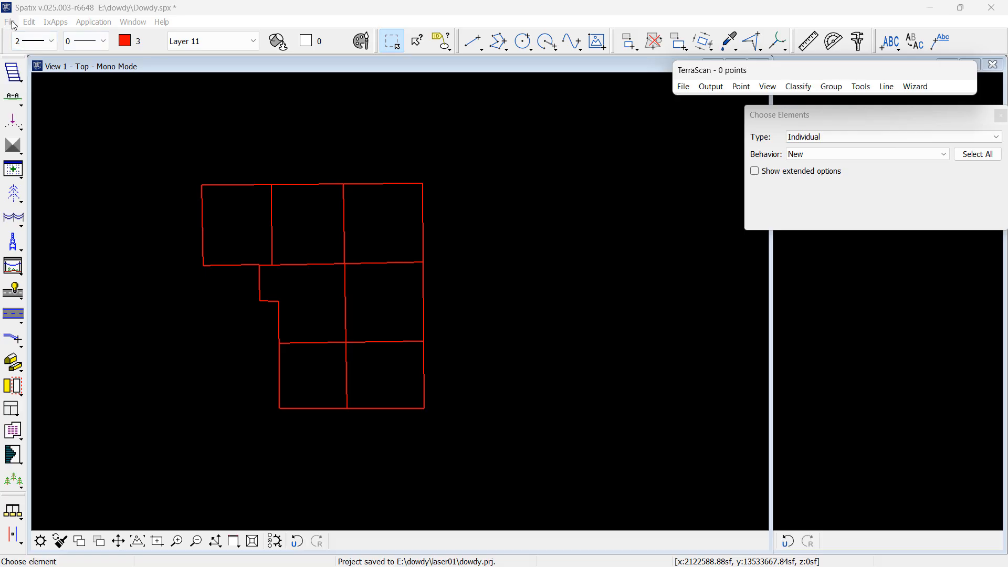
{"action": "left_click", "coordinate": [11, 22]}
{"action": "left_click", "coordinate": [27, 74]}
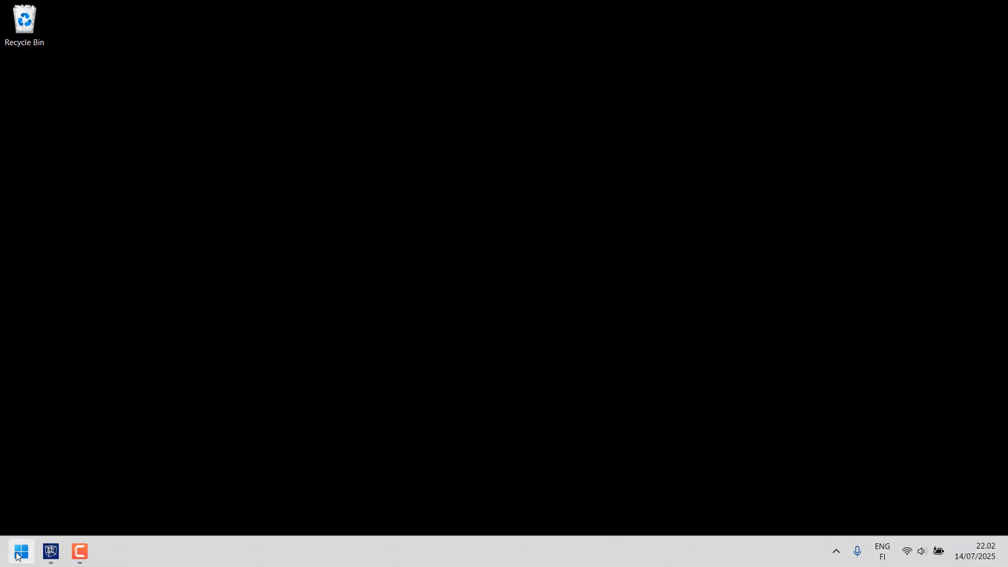
- Switch to File Explorer, open E:\dowdy\session01\trajectory and copy all the trajectory files in it
{"action": "left_click", "coordinate": [21, 551]}
{"action": "left_click", "coordinate": [301, 176]}
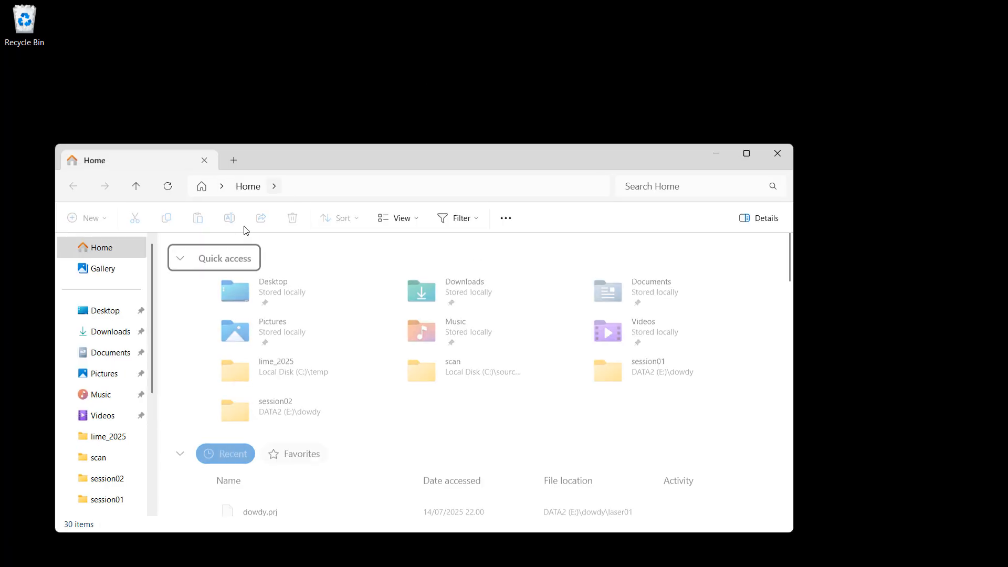
{"action": "left_click_drag", "start_coordinate": [272, 146], "coordinate": [272, 8]}
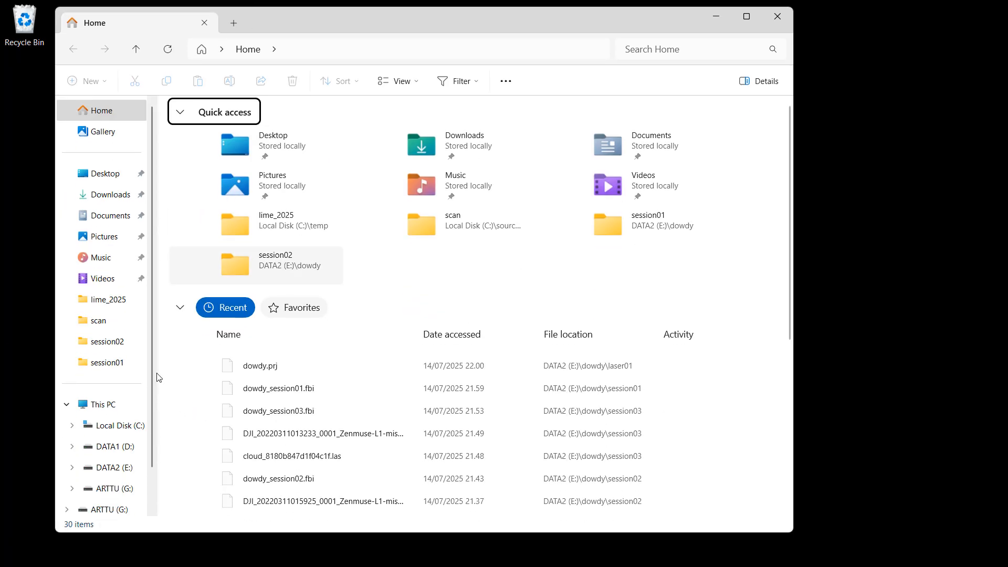
{"action": "left_click", "coordinate": [116, 468]}
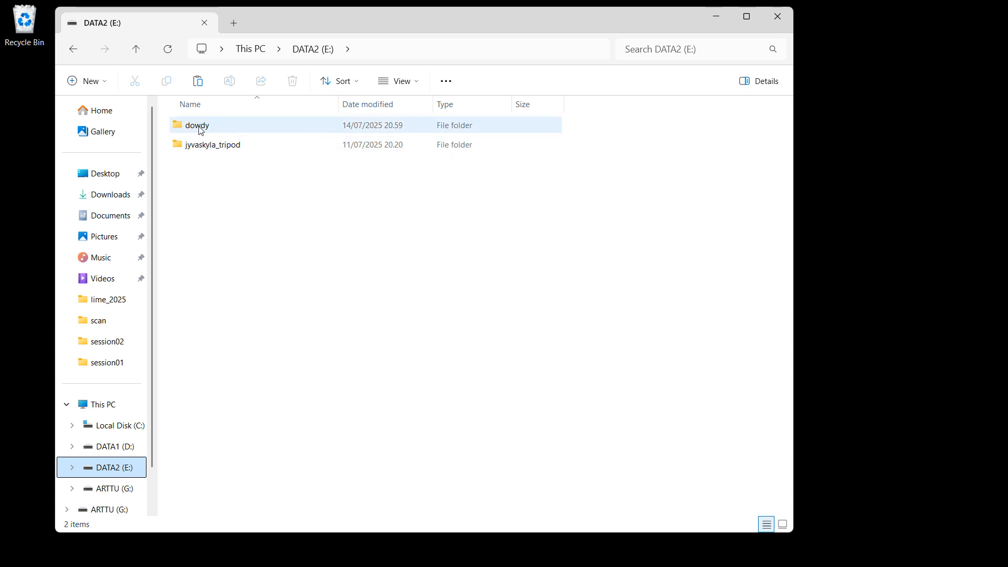
{"action": "double_click", "coordinate": [199, 126]}
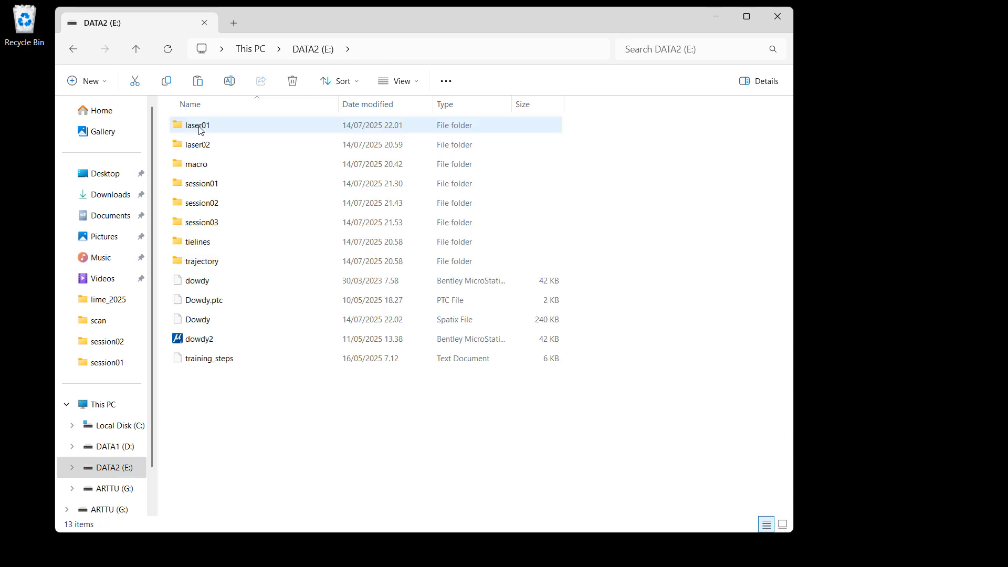
{"action": "double_click", "coordinate": [207, 184]}
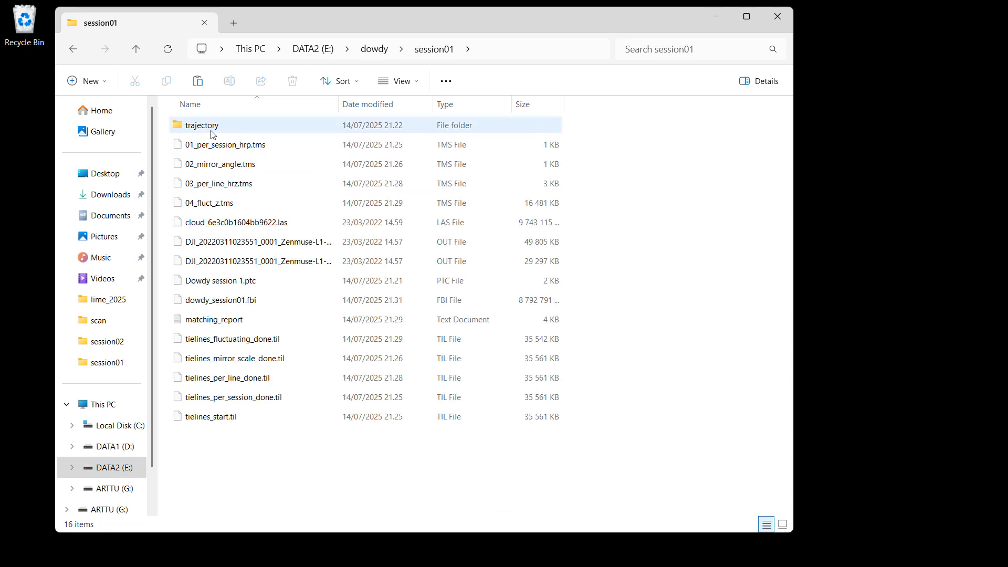
{"action": "double_click", "coordinate": [213, 129]}
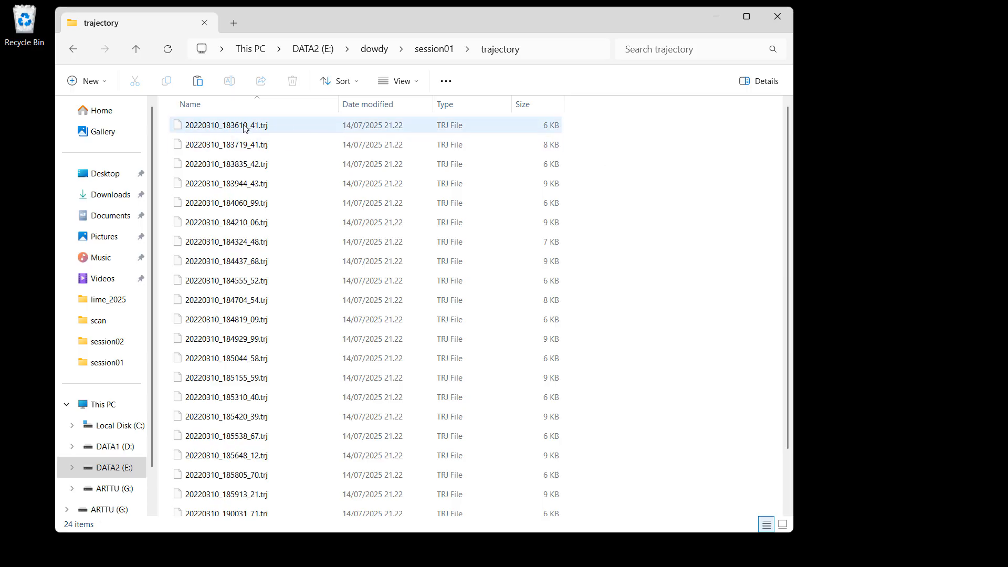
{"action": "left_click", "coordinate": [284, 128]}
{"action": "key", "text": "ctrl+a"}
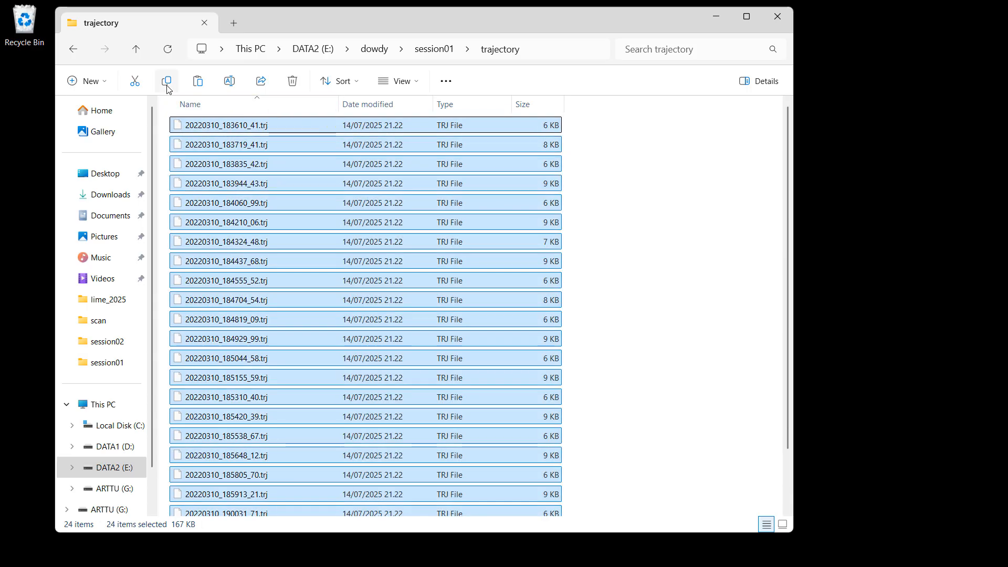
- Open a second File Explorer window at E:\dowdy\trajectory and paste the copied session01 trajectory files there
{"action": "left_click", "coordinate": [7, 561]}
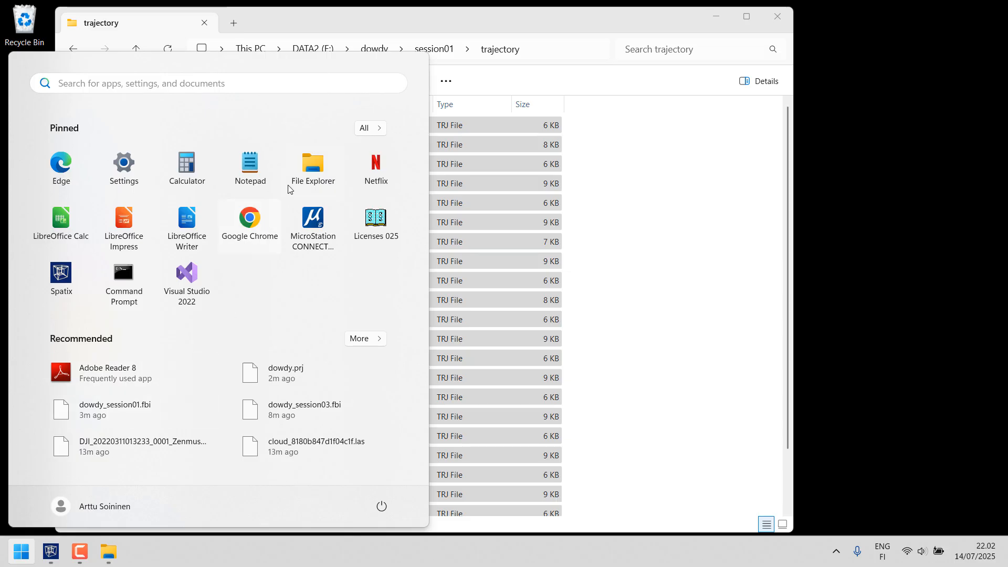
{"action": "left_click", "coordinate": [313, 167]}
{"action": "left_click_drag", "start_coordinate": [424, 54], "coordinate": [610, 26]}
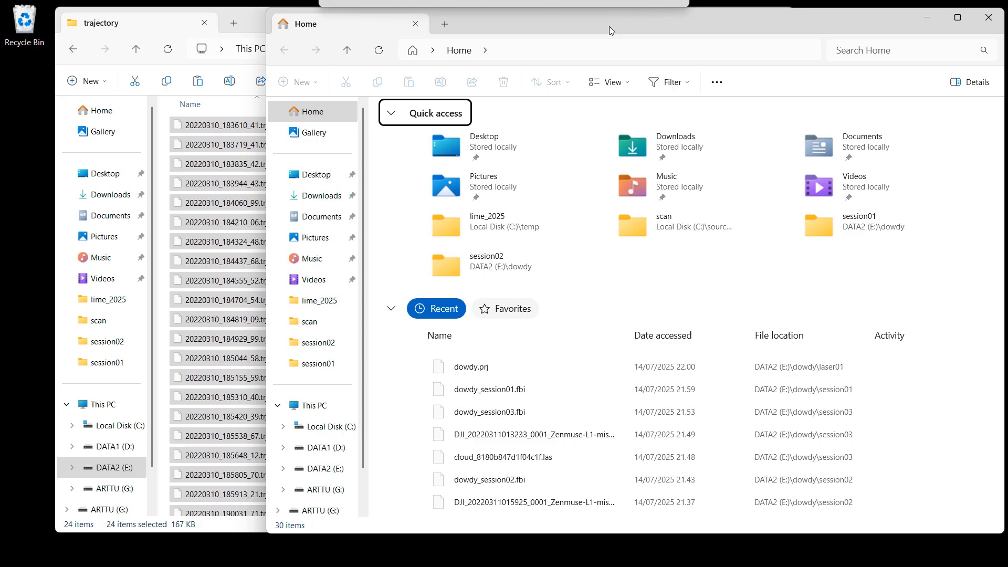
{"action": "left_click", "coordinate": [329, 470]}
{"action": "left_click", "coordinate": [420, 132]}
{"action": "double_click", "coordinate": [421, 131]}
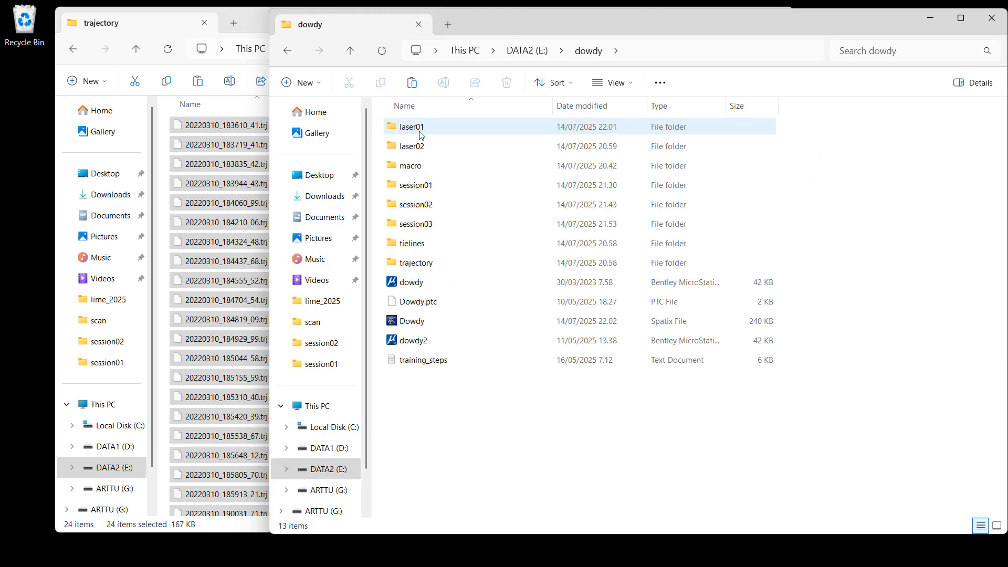
{"action": "double_click", "coordinate": [419, 256]}
{"action": "right_click", "coordinate": [530, 335]}
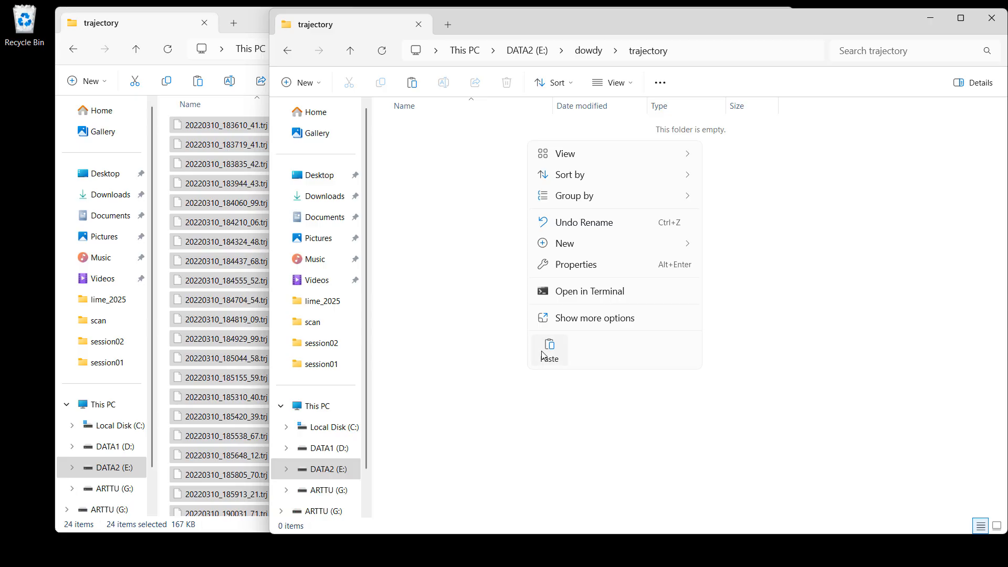
{"action": "left_click", "coordinate": [543, 355]}
- Copy all the trajectory files from E:\dowdy\session02\trajectory into E:\dowdy\trajectory
{"action": "left_click", "coordinate": [259, 27]}
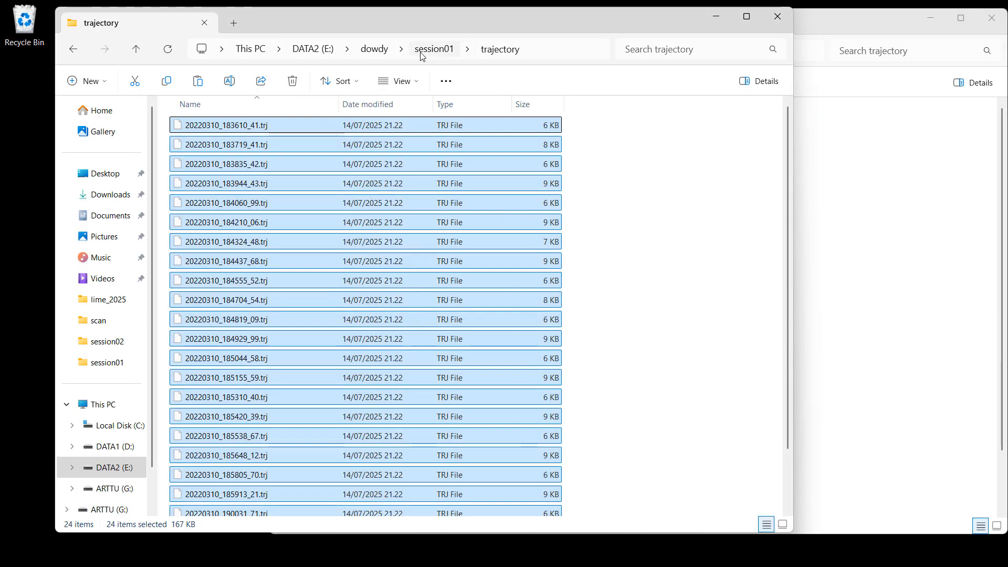
{"action": "left_click", "coordinate": [383, 53]}
{"action": "double_click", "coordinate": [218, 201]}
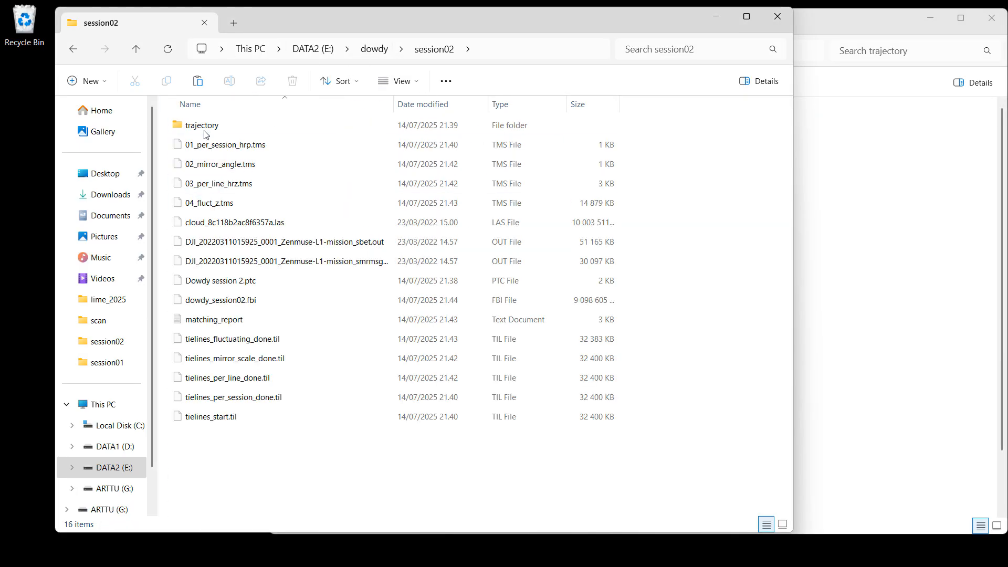
{"action": "left_click", "coordinate": [205, 131]}
{"action": "double_click", "coordinate": [206, 130]}
{"action": "left_click", "coordinate": [205, 126]}
{"action": "key", "text": "ctrl+a"}
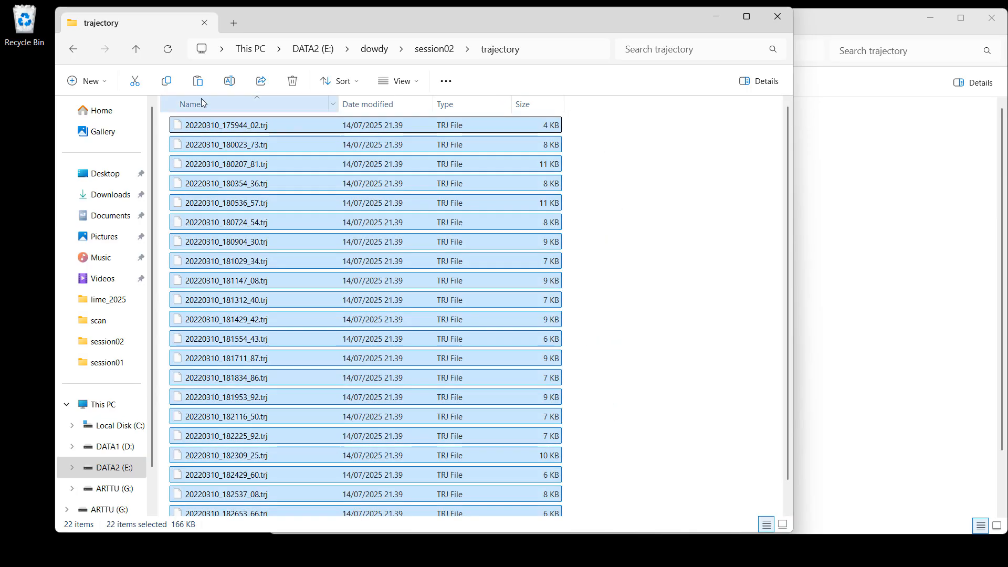
{"action": "left_click", "coordinate": [168, 82]}
{"action": "right_click", "coordinate": [930, 402]}
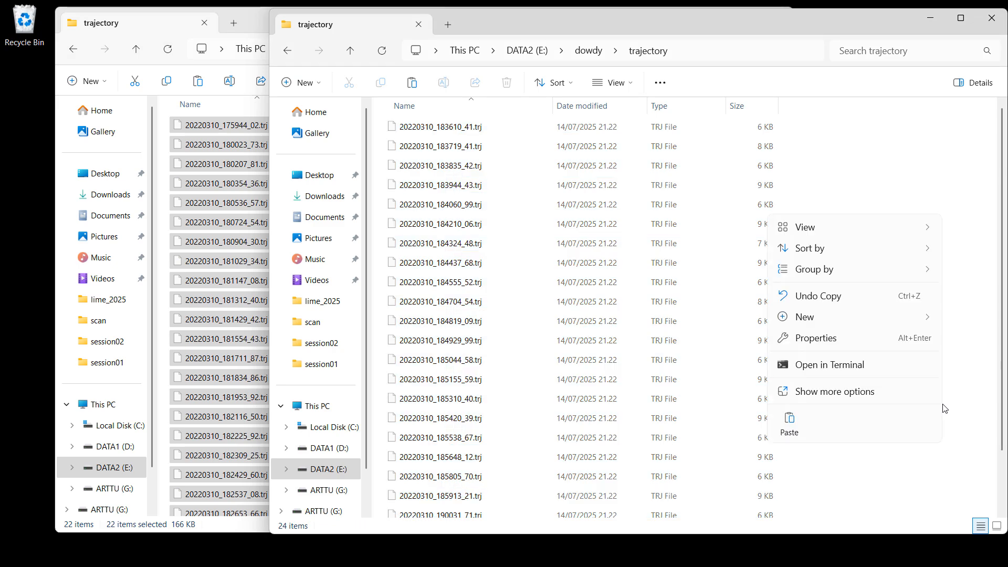
{"action": "left_click", "coordinate": [790, 423]}
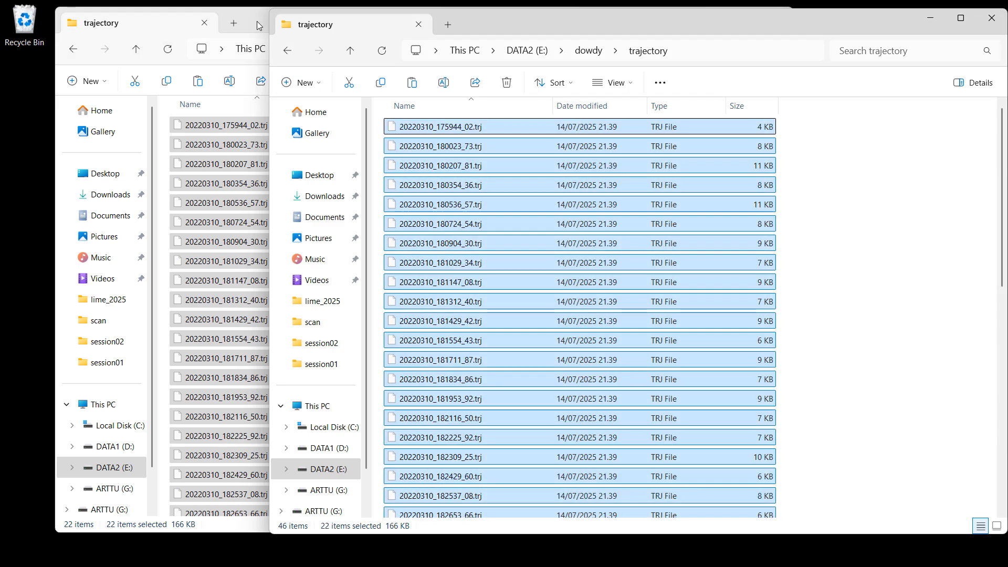
- Go to E:\dowdy\session03\trajectory and copy all the trajectory files in it
{"action": "left_click", "coordinate": [256, 21]}
{"action": "left_click", "coordinate": [378, 48]}
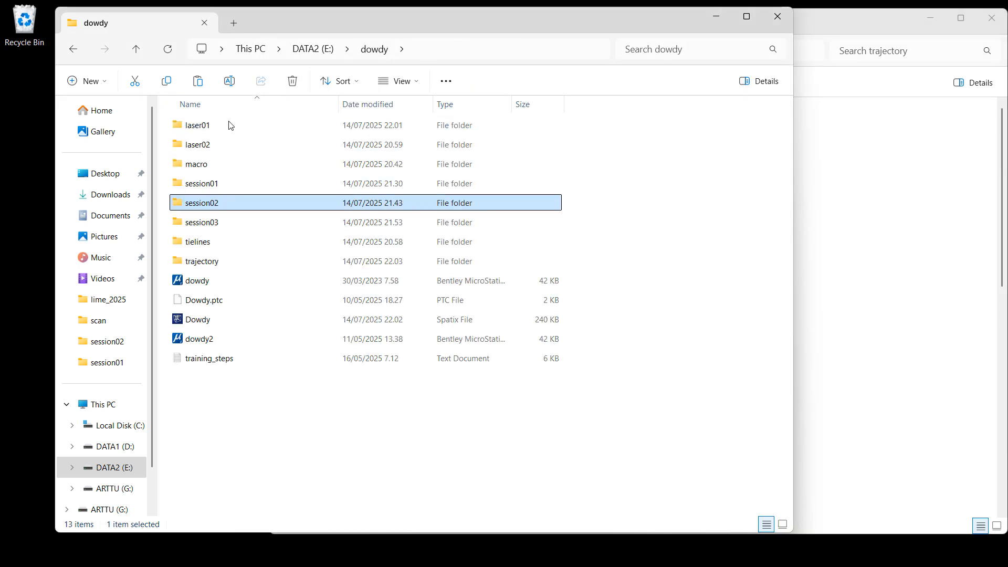
{"action": "double_click", "coordinate": [216, 222]}
{"action": "left_click", "coordinate": [205, 127]}
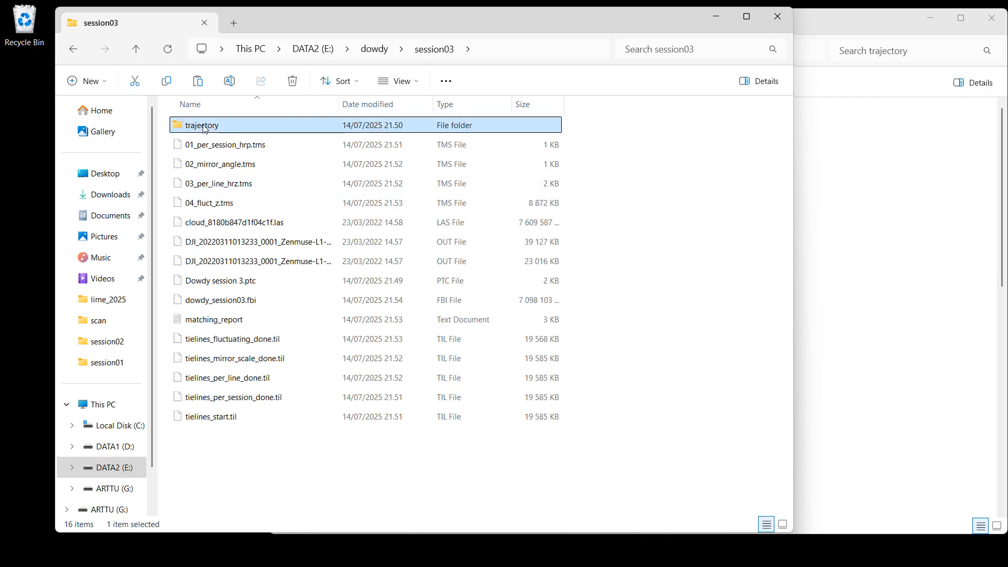
{"action": "double_click", "coordinate": [205, 127]}
{"action": "left_click", "coordinate": [205, 127]}
{"action": "key", "text": "ctrl+a"}
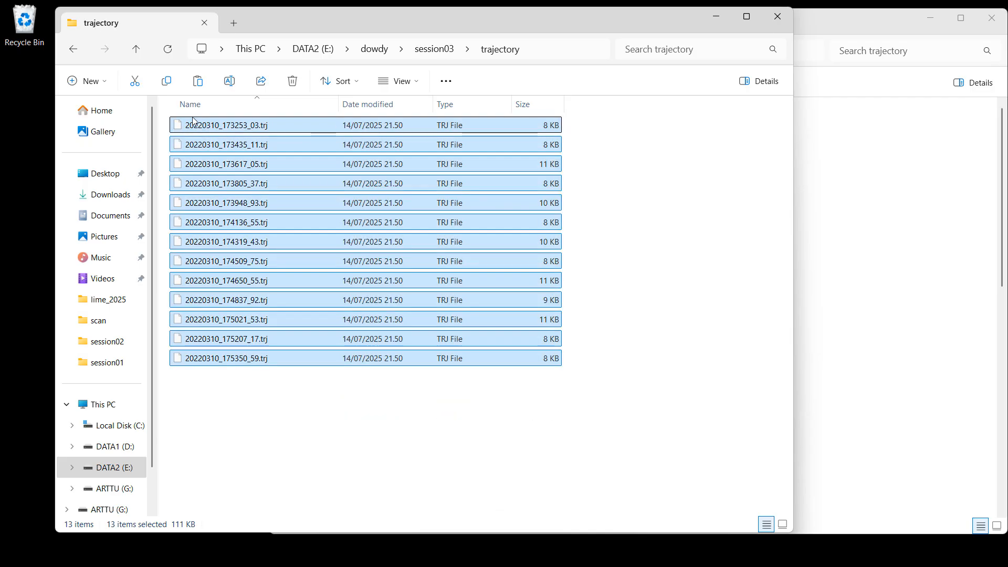
{"action": "left_click", "coordinate": [168, 83]}
- Paste the session03 trajectory files into E:\dowdy\trajectory and close both File Explorer windows
{"action": "left_click", "coordinate": [821, 42]}
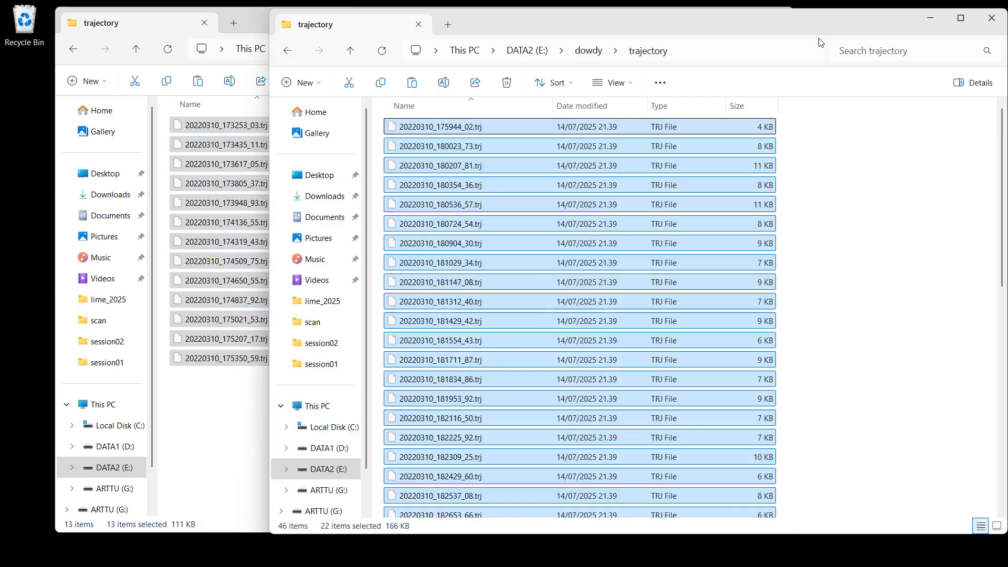
{"action": "left_click", "coordinate": [908, 310]}
{"action": "right_click", "coordinate": [909, 312]}
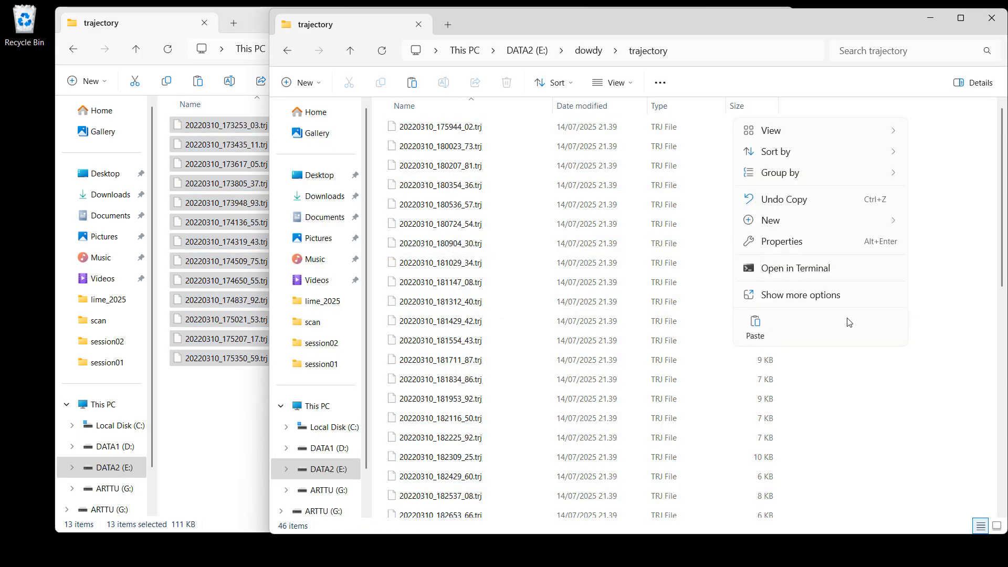
{"action": "left_click", "coordinate": [756, 325]}
{"action": "left_click", "coordinate": [855, 277]}
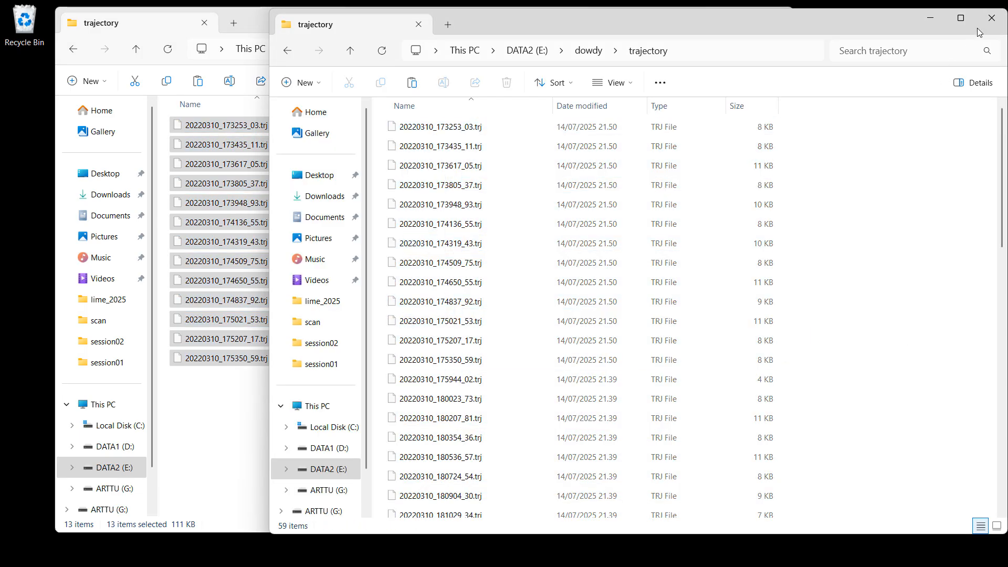
{"action": "left_click", "coordinate": [992, 18]}
{"action": "left_click", "coordinate": [775, 17]}
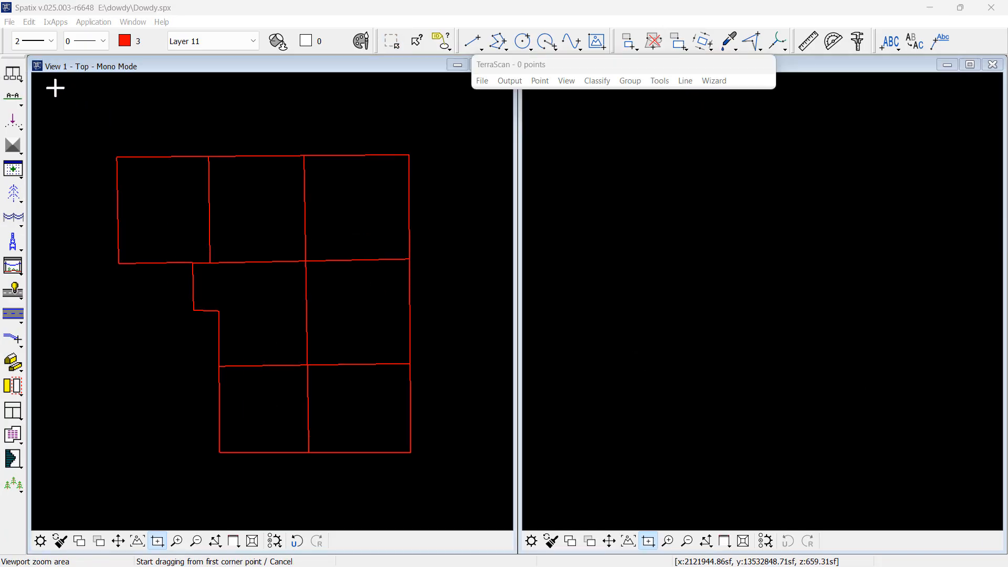
- Open the trajectory manager in Spatix and set the trajectory directory to E:\dowdy\trajectory
{"action": "left_click", "coordinate": [26, 78]}
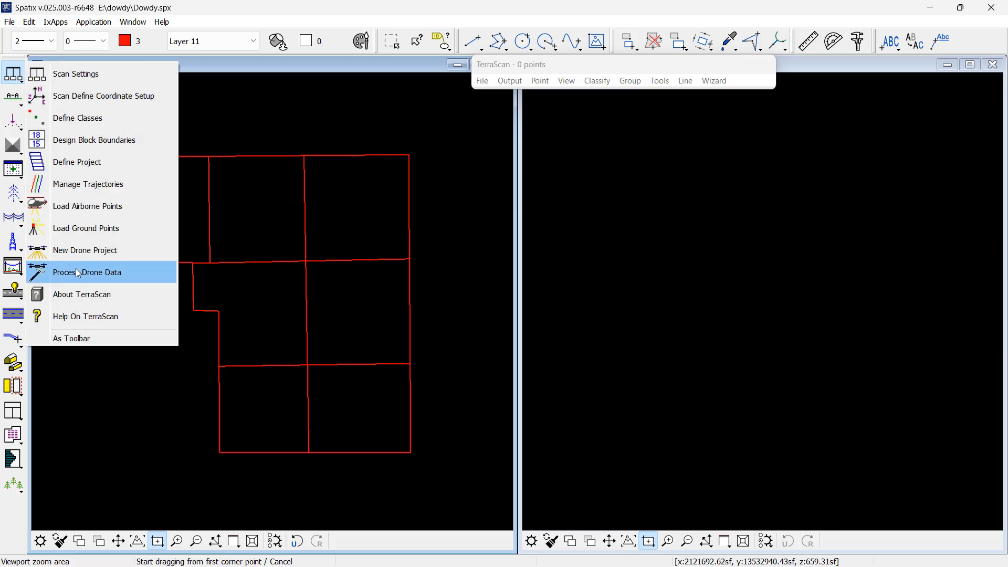
{"action": "left_click", "coordinate": [78, 191]}
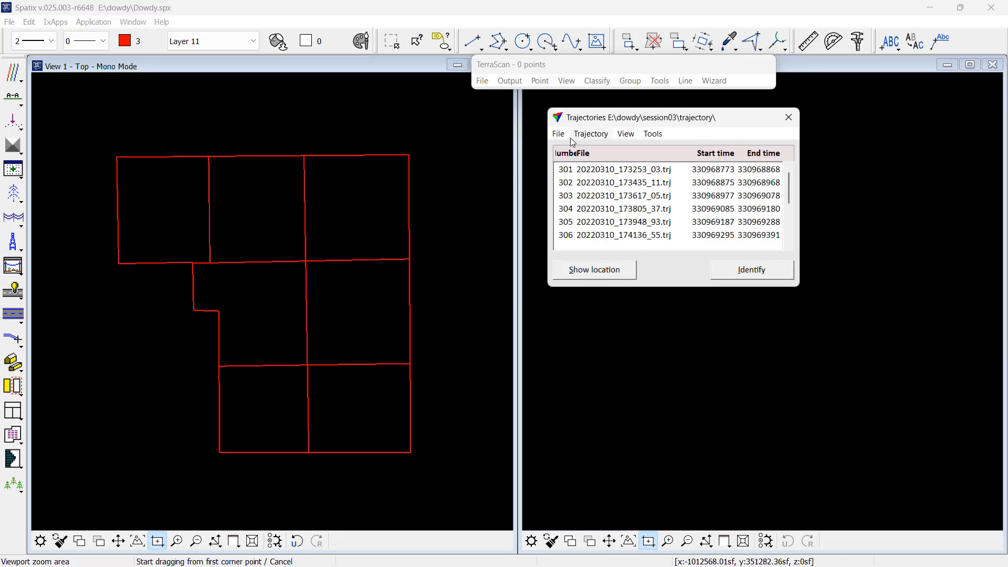
{"action": "left_click", "coordinate": [559, 134]}
{"action": "left_click", "coordinate": [564, 148]}
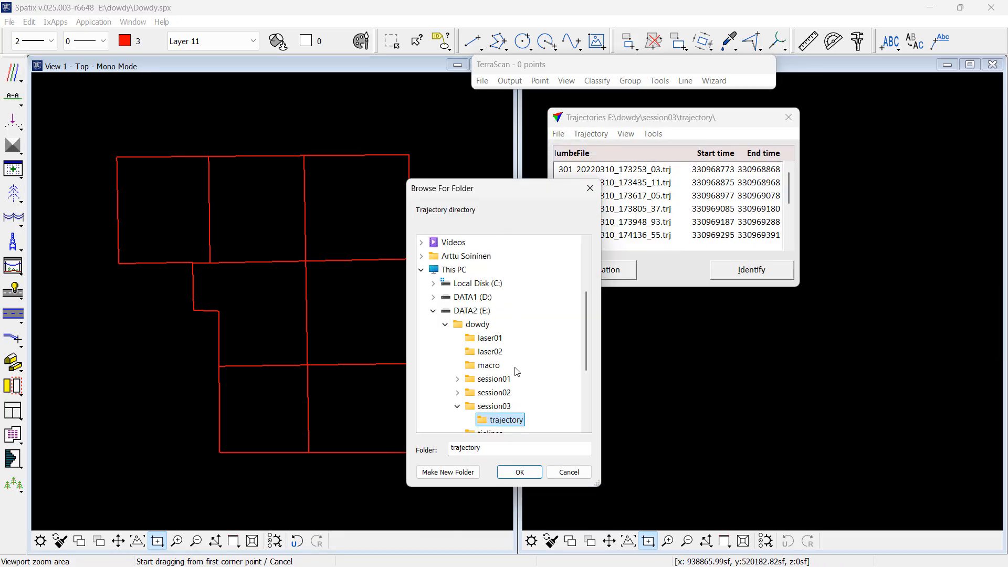
{"action": "left_click", "coordinate": [458, 406]}
{"action": "double_click", "coordinate": [587, 427]}
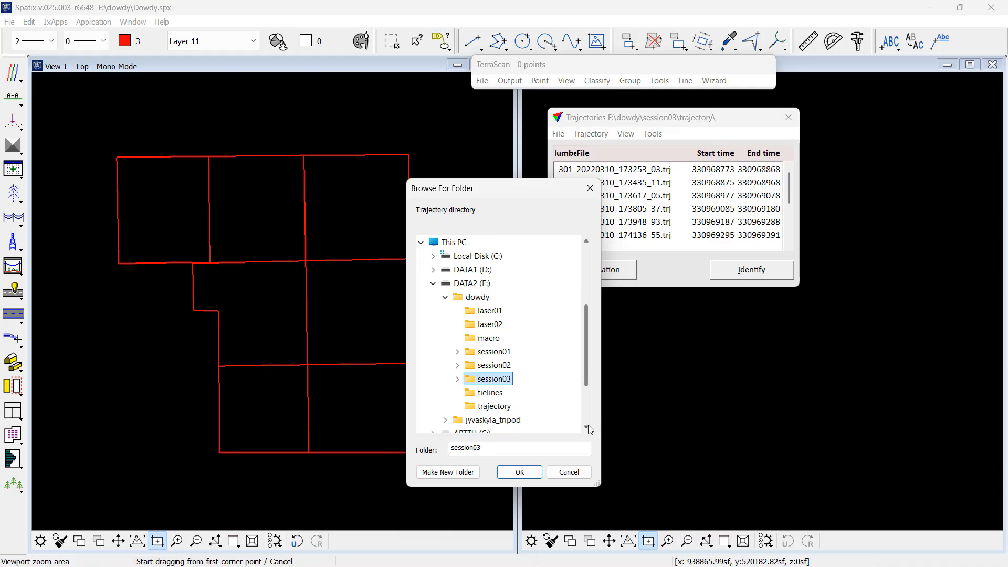
{"action": "left_click", "coordinate": [494, 406]}
{"action": "left_click", "coordinate": [519, 472]}
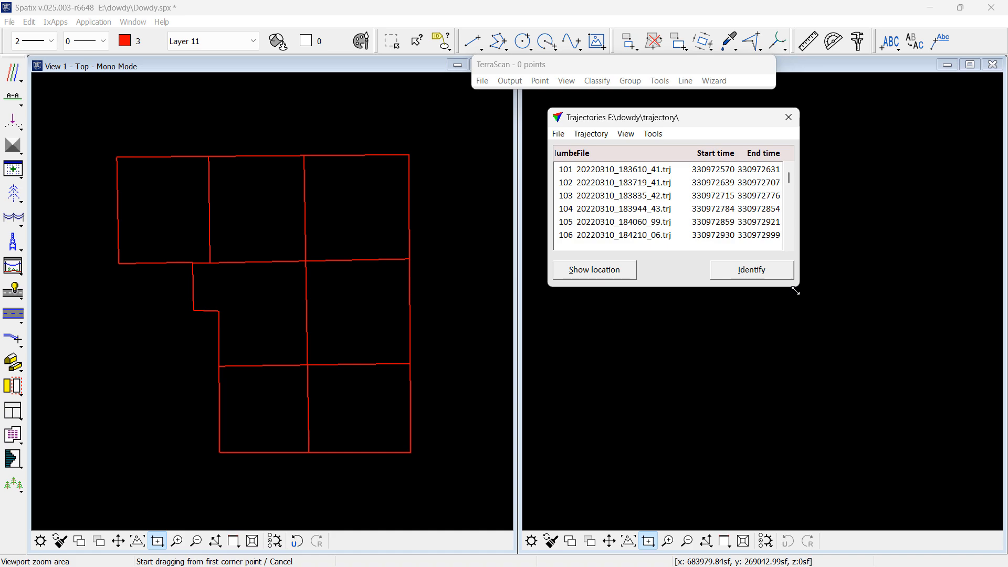
- Add the Group field to the trajectory list and enlarge the Trajectories window so more rows fit
{"action": "left_click_drag", "start_coordinate": [796, 291], "coordinate": [929, 357]}
{"action": "left_click", "coordinate": [625, 134]}
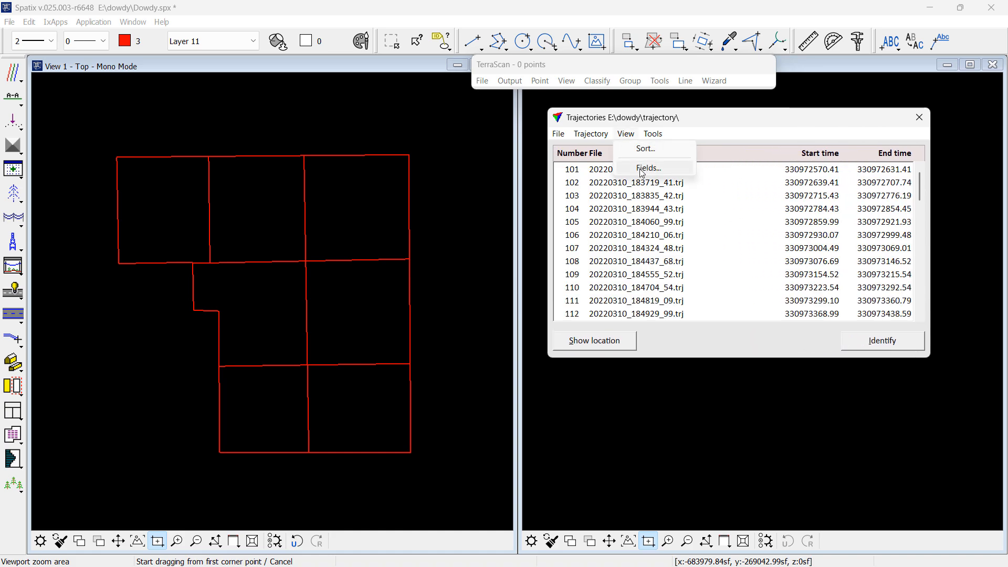
{"action": "left_click", "coordinate": [642, 168]}
{"action": "left_click", "coordinate": [417, 267]}
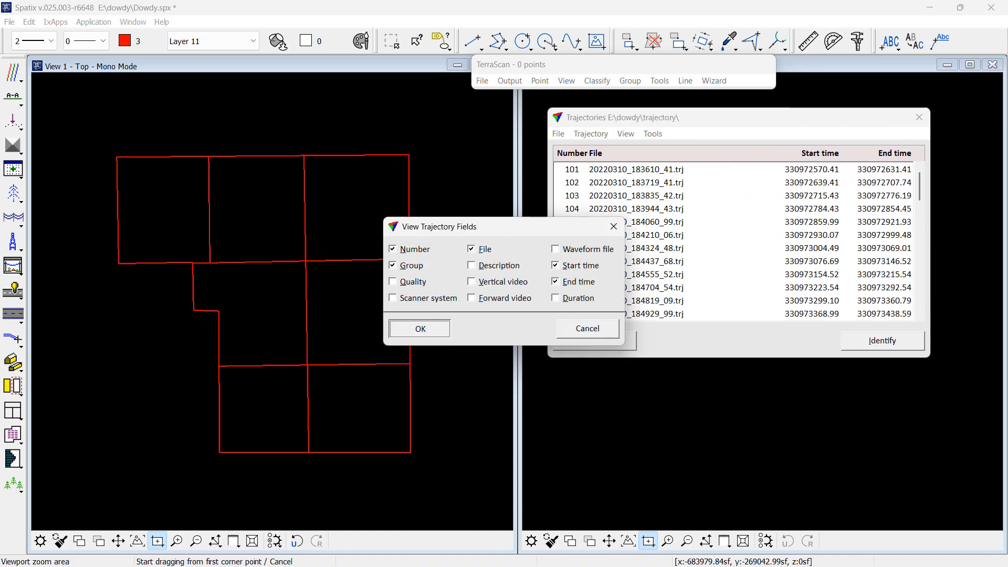
{"action": "key", "text": "Return"}
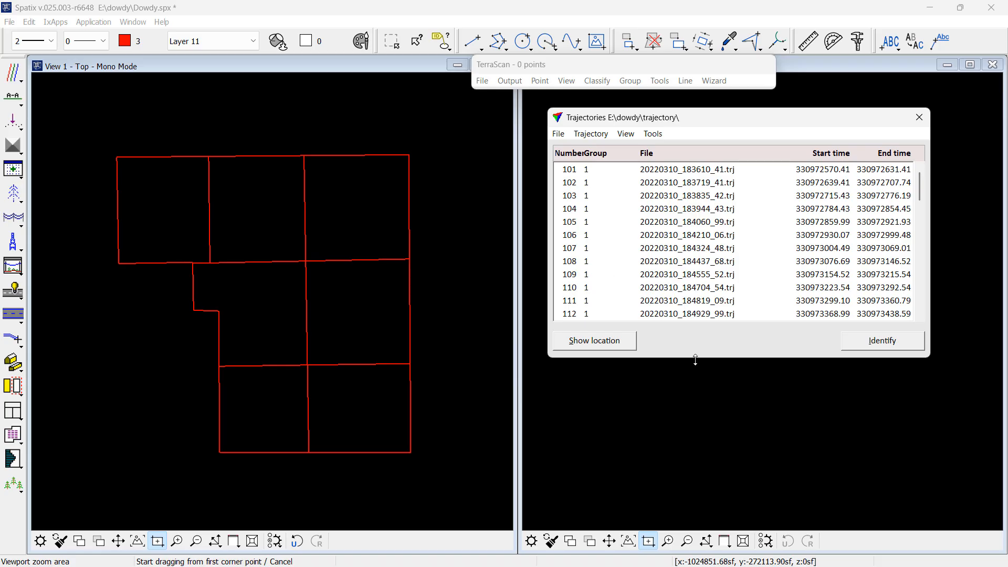
{"action": "left_click_drag", "start_coordinate": [696, 360], "coordinate": [735, 519]}
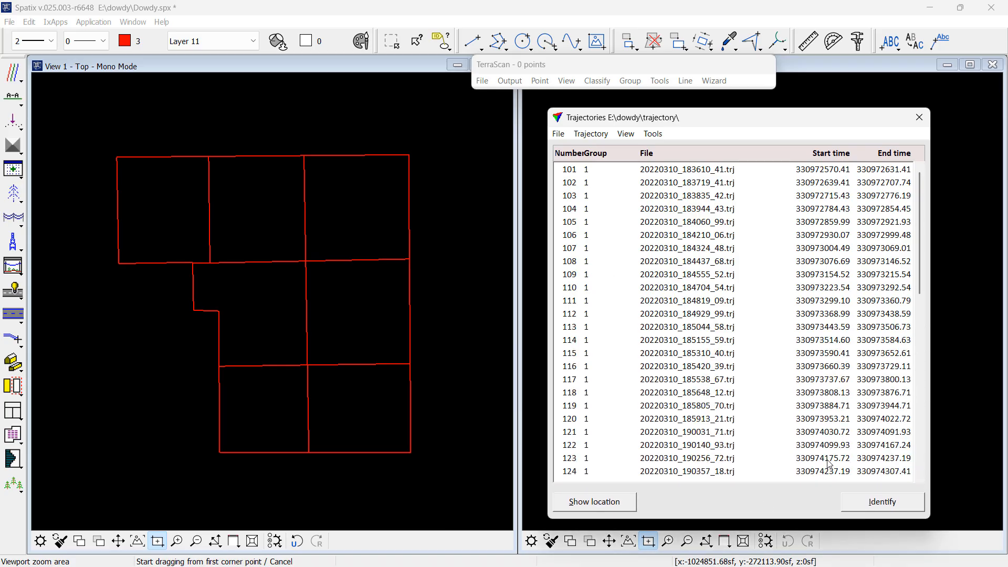
{"action": "left_click_drag", "start_coordinate": [807, 109], "coordinate": [802, 57]}
- Show the location of the group 1 trajectories, numbers 101 to 124, in the top view
{"action": "left_click", "coordinate": [595, 120]}
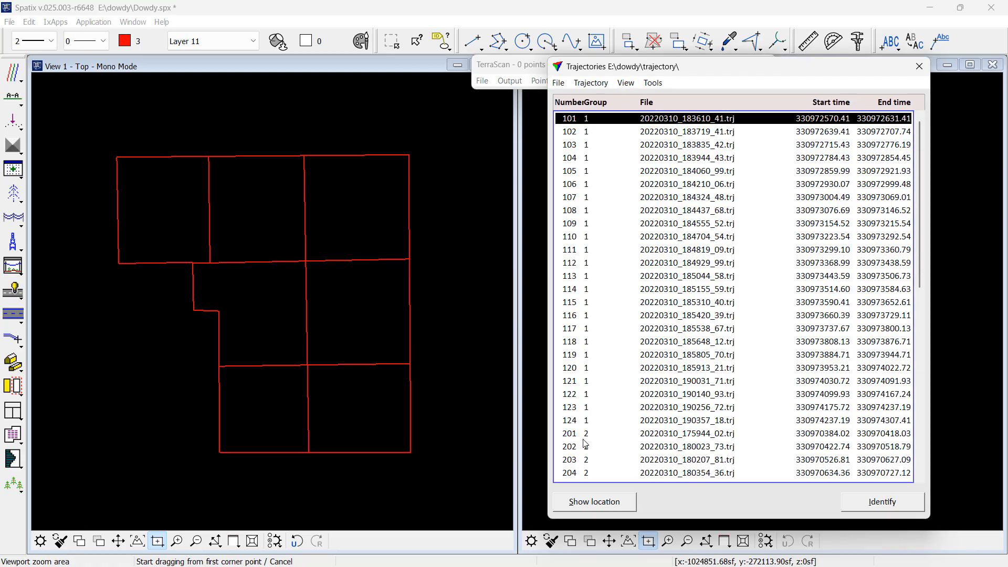
{"action": "left_click", "coordinate": [587, 423], "text": "shift"}
{"action": "left_click", "coordinate": [624, 501]}
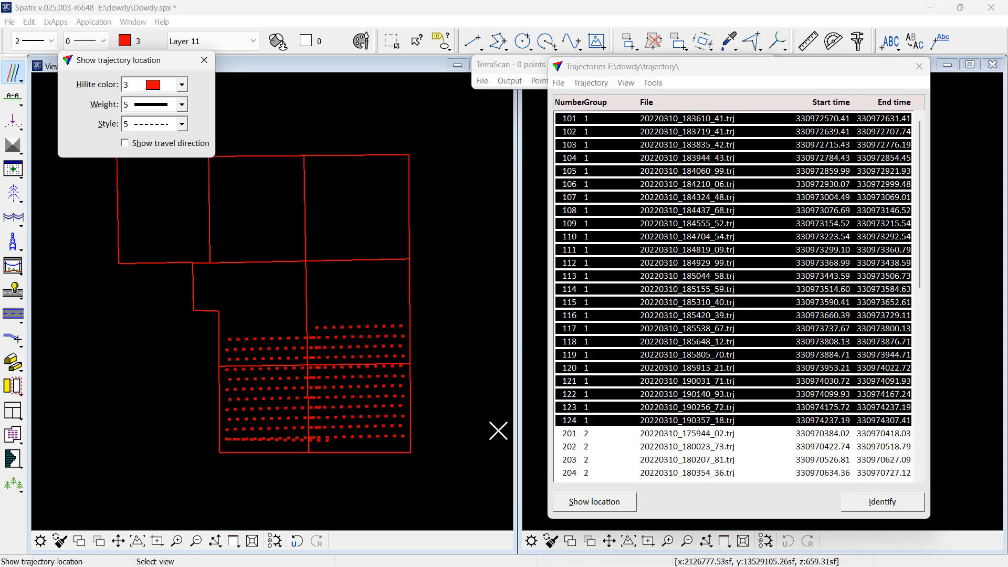
{"action": "right_click", "coordinate": [498, 430]}
- Select the group 2 trajectories, numbers 201 to 222, and show their location
{"action": "left_click", "coordinate": [598, 435]}
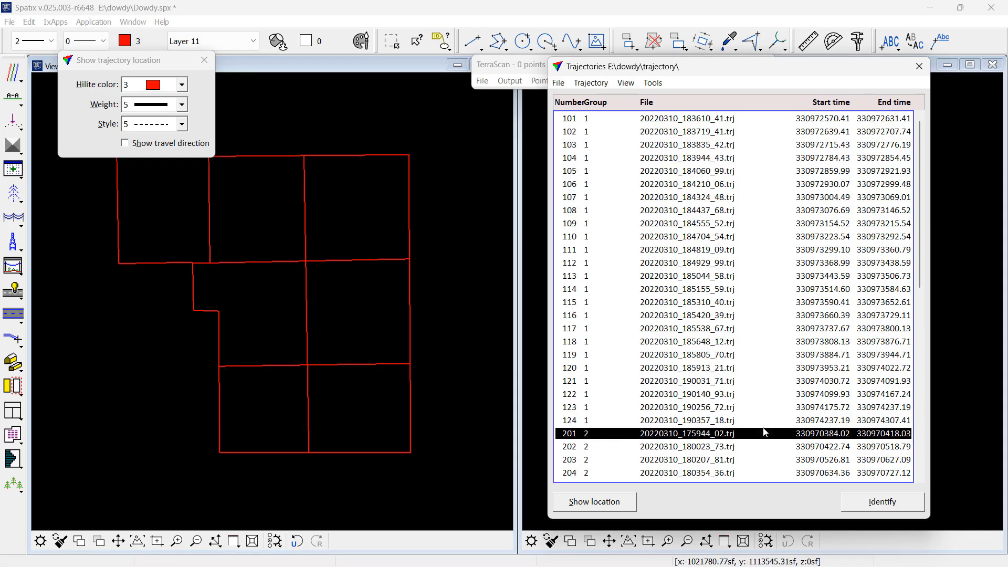
{"action": "left_click", "coordinate": [920, 444]}
{"action": "left_click", "coordinate": [617, 346], "text": "shift"}
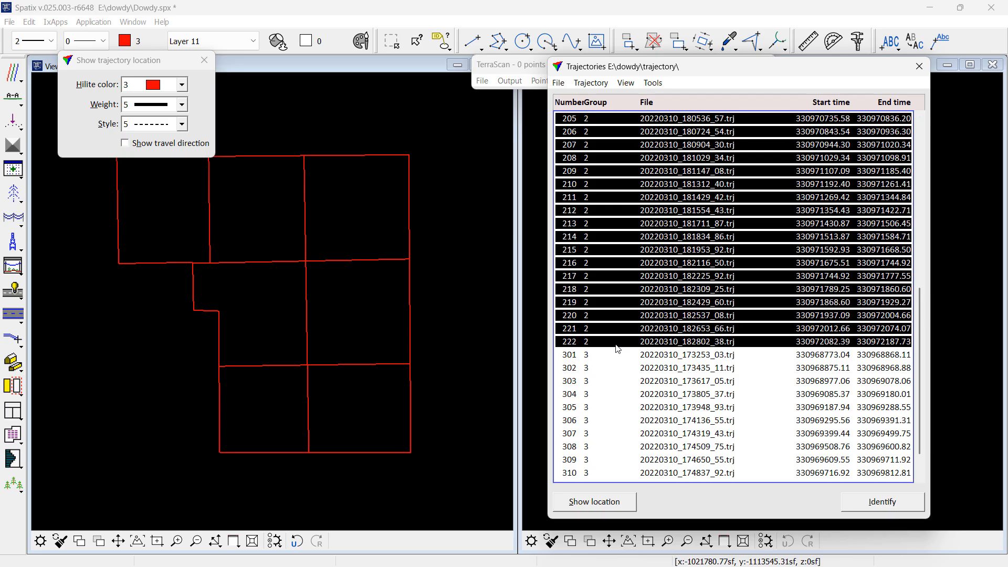
{"action": "left_click", "coordinate": [614, 496]}
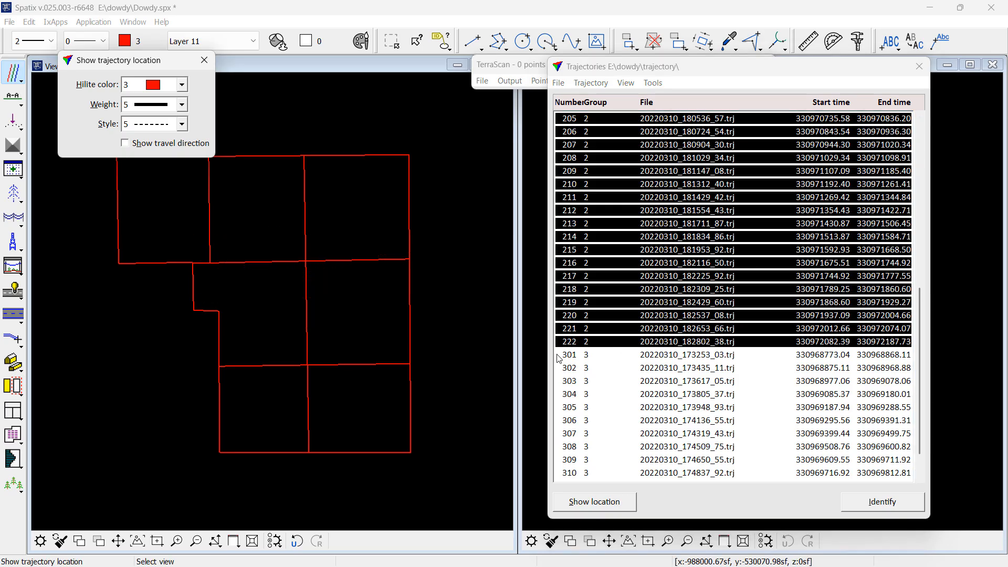
- Show the location of the group 3 trajectories, numbers 301 to 313, in the top view and close the Trajectories window
{"action": "left_click", "coordinate": [575, 358]}
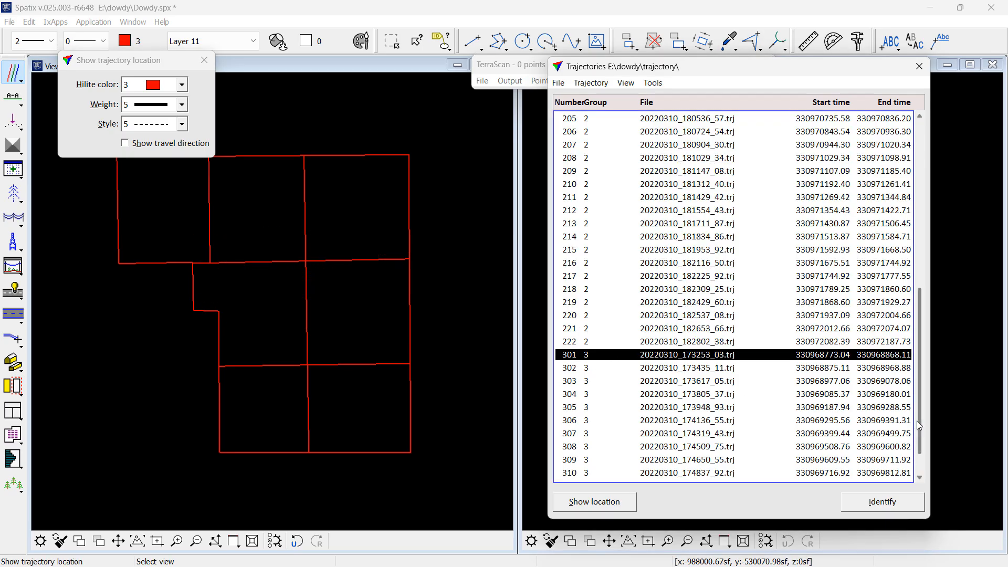
{"action": "scroll", "coordinate": [920, 428], "scroll_direction": "down", "scroll_amount": 1}
{"action": "left_click", "coordinate": [603, 473], "text": "shift"}
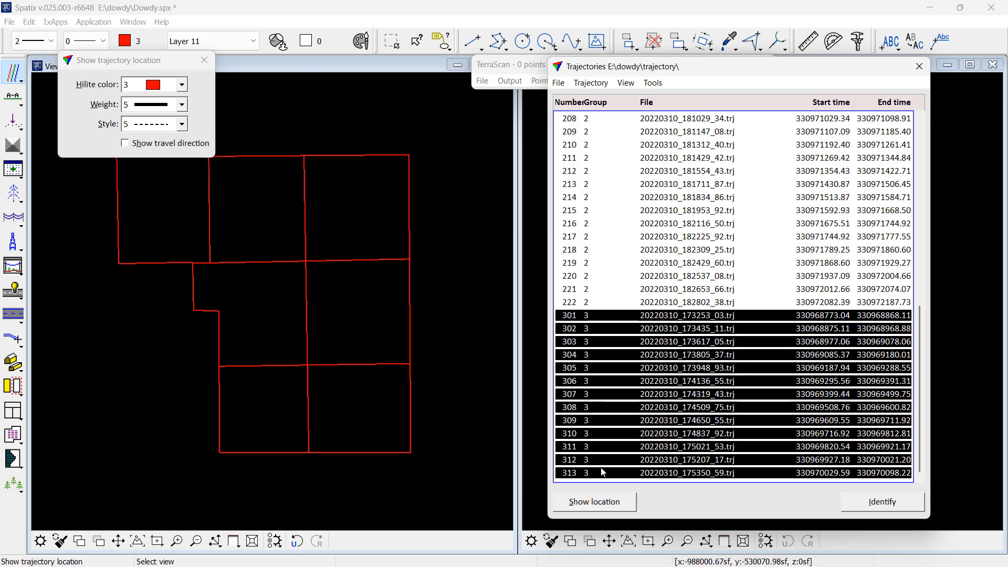
{"action": "left_click", "coordinate": [609, 500]}
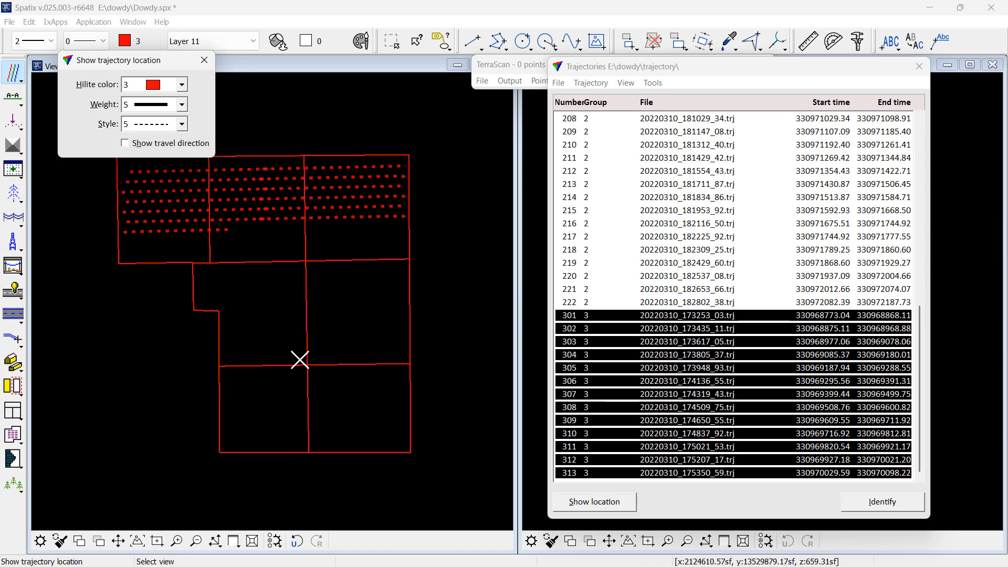
{"action": "left_click", "coordinate": [919, 66]}
- Open the macro 01_prepare_search.mac from the E:\dowdy\macro folder to examine its classification steps
{"action": "left_click", "coordinate": [685, 80]}
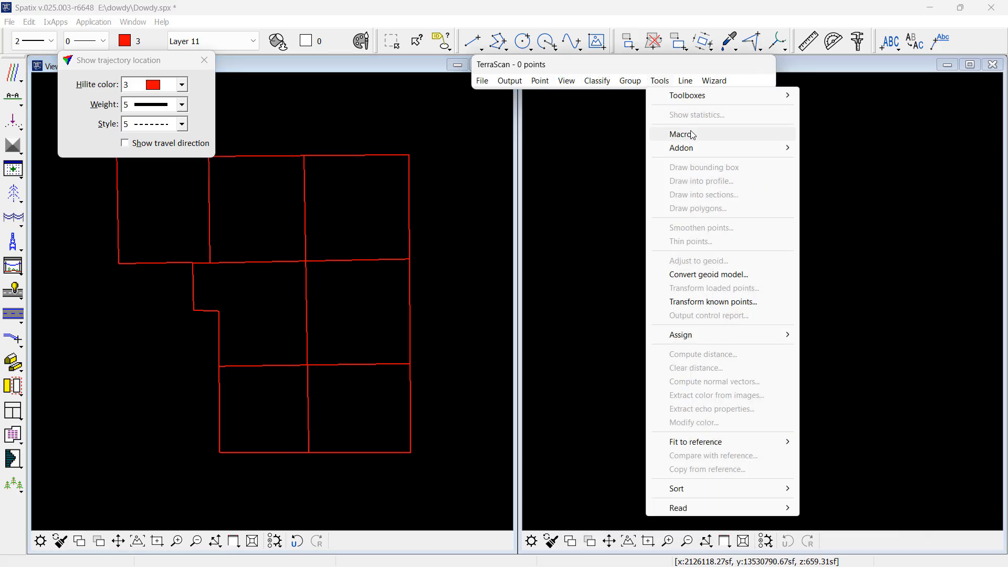
{"action": "left_click", "coordinate": [693, 132]}
{"action": "left_click", "coordinate": [250, 158]}
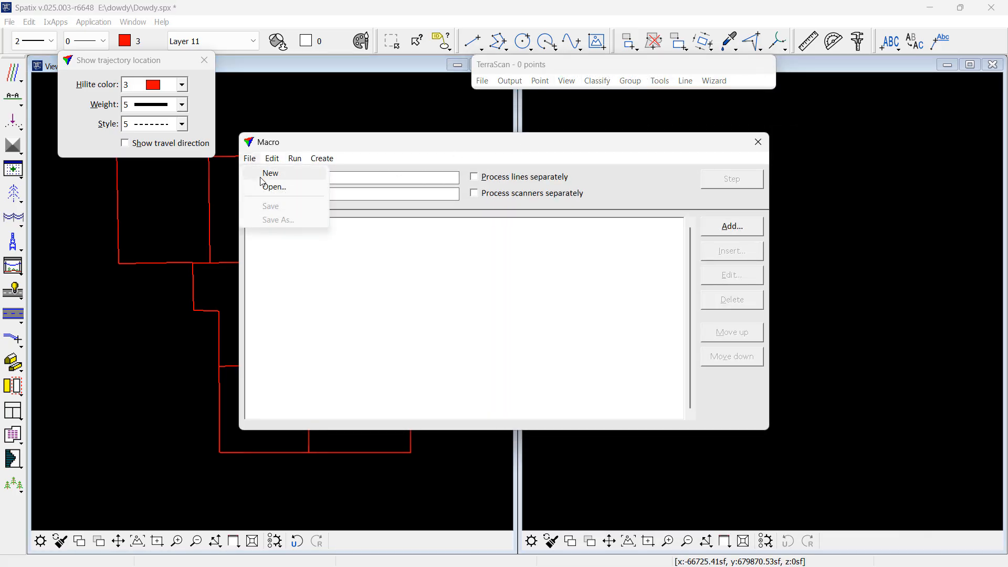
{"action": "left_click", "coordinate": [262, 184]}
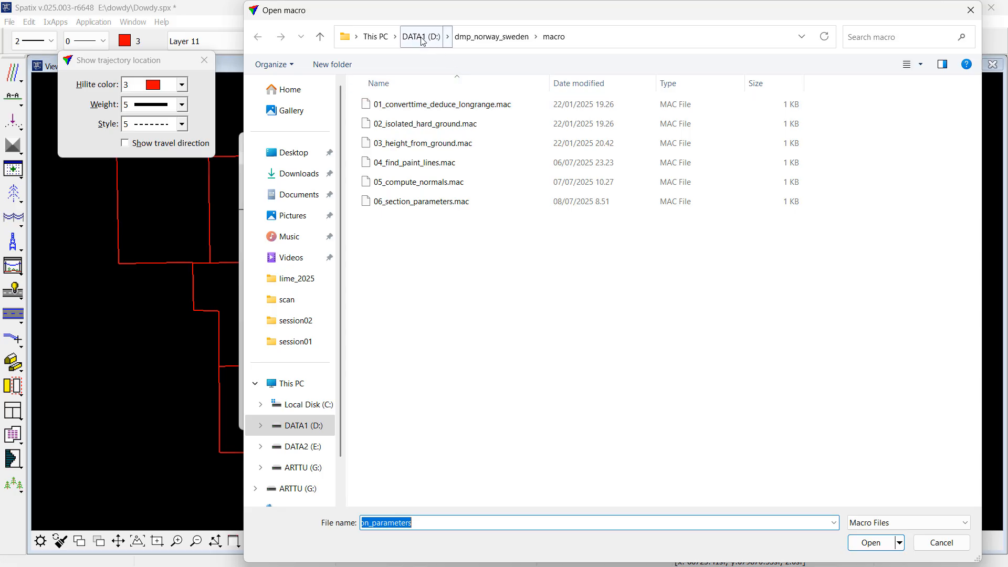
{"action": "left_click", "coordinate": [376, 36]}
{"action": "double_click", "coordinate": [746, 112]}
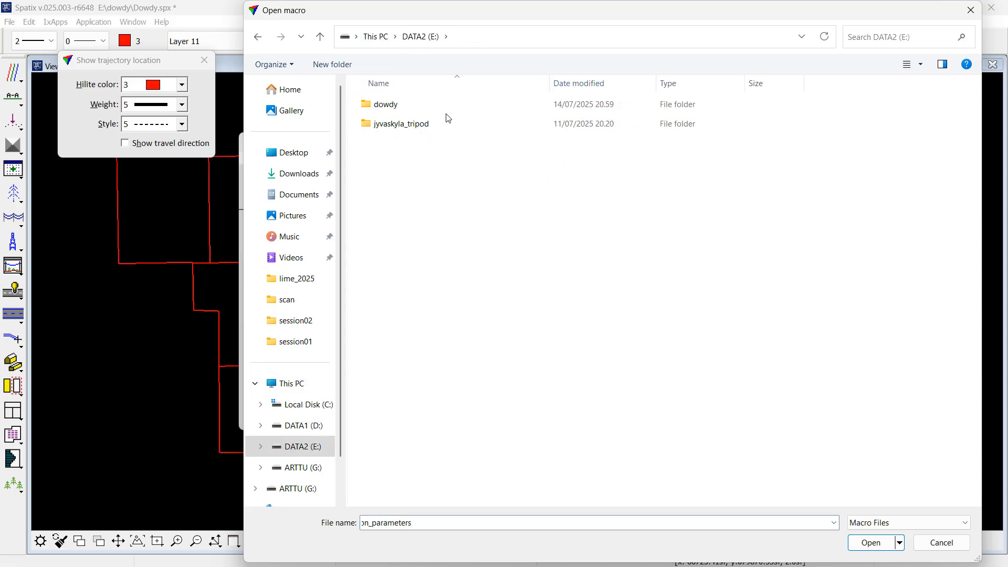
{"action": "double_click", "coordinate": [388, 105]}
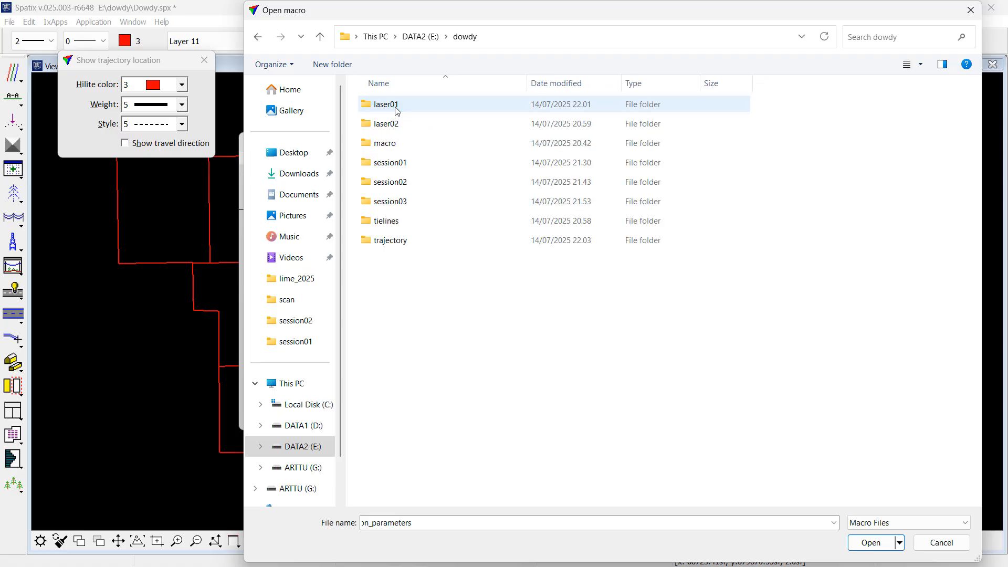
{"action": "double_click", "coordinate": [389, 144]}
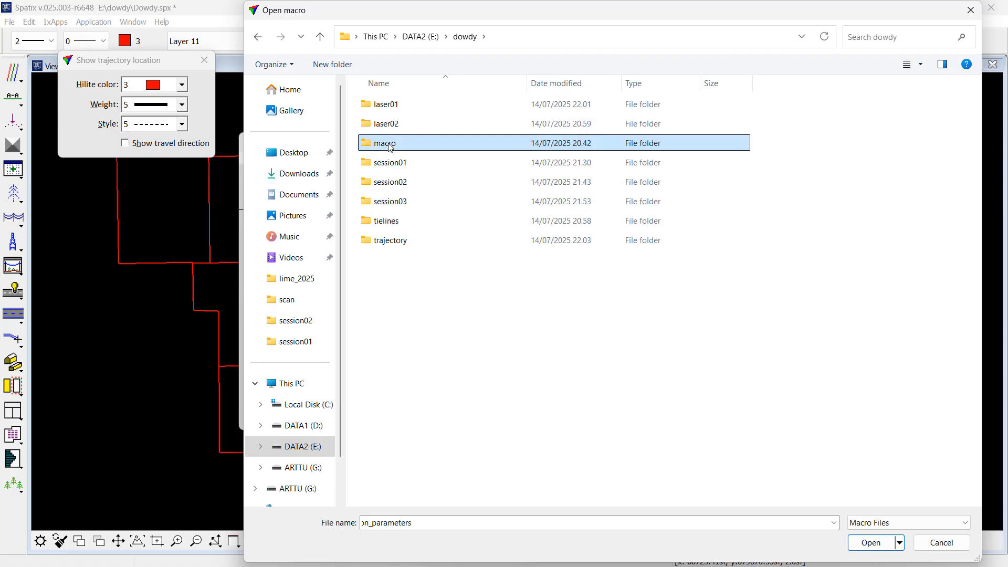
{"action": "double_click", "coordinate": [387, 105]}
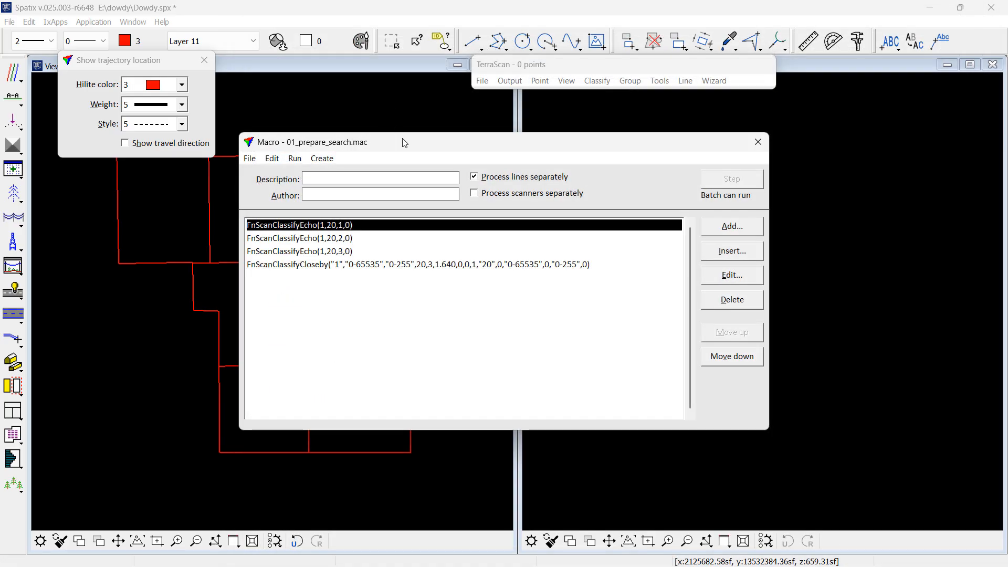
- Open the macro 02_search_tielines.mac to examine its tie line search step, and close the macro window
{"action": "left_click", "coordinate": [251, 158]}
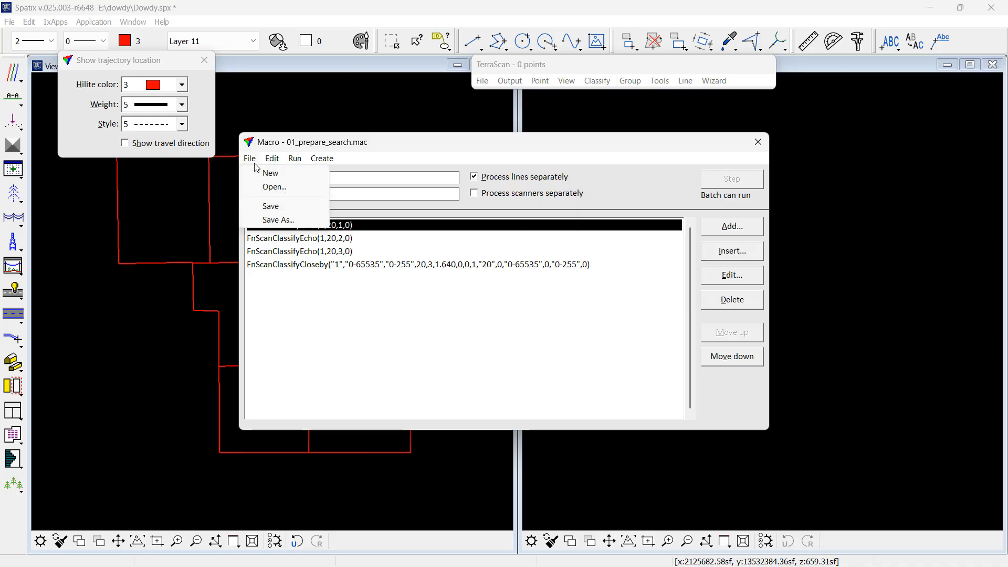
{"action": "left_click", "coordinate": [271, 187]}
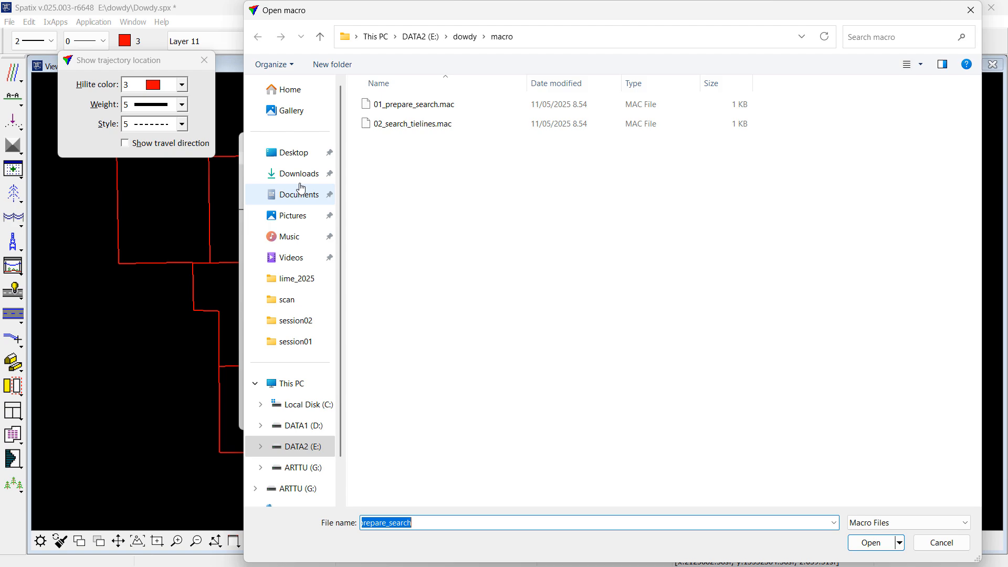
{"action": "double_click", "coordinate": [420, 125]}
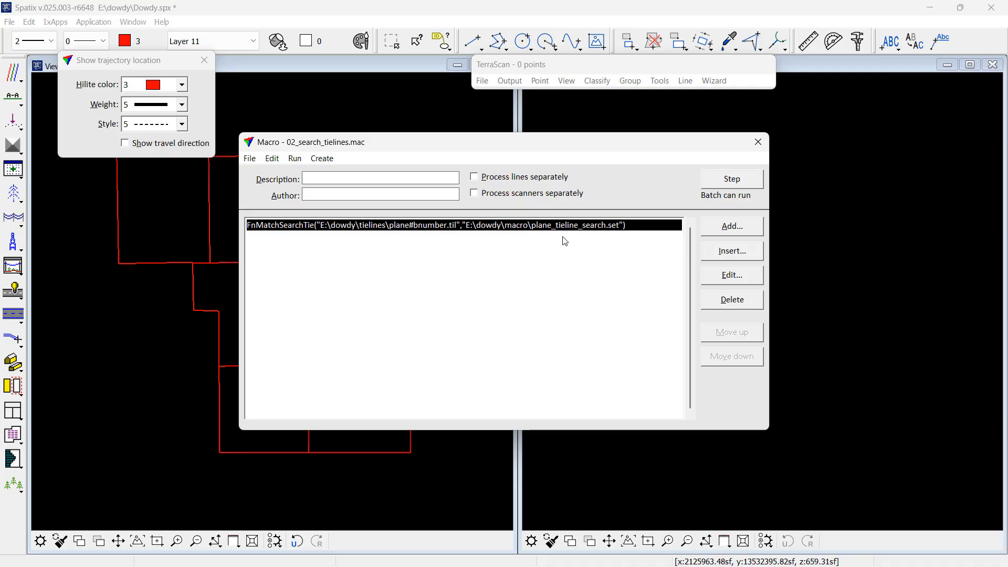
{"action": "left_click", "coordinate": [757, 142]}
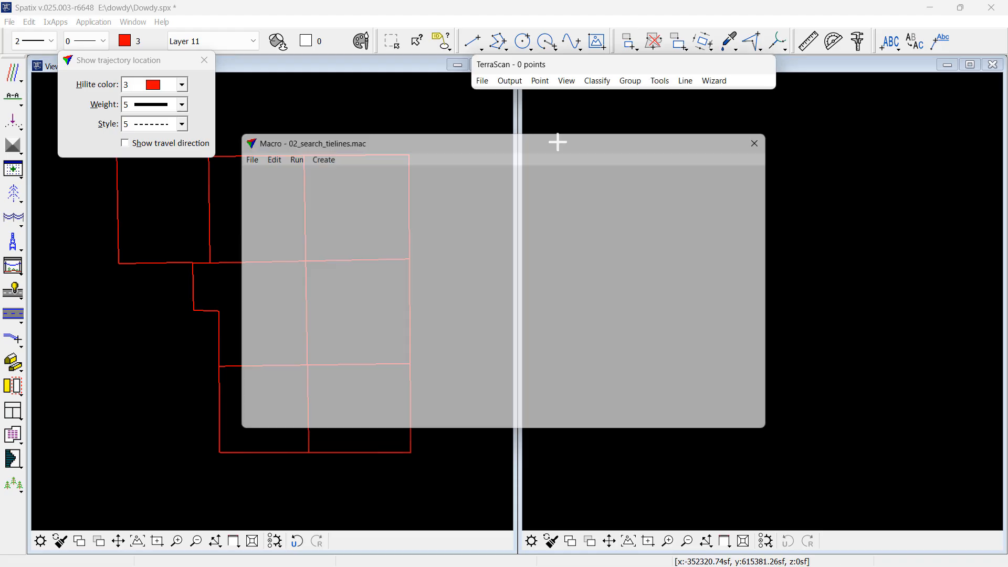
- Open the Dowdy project definition and start running macros on its blocks
{"action": "left_click", "coordinate": [12, 74]}
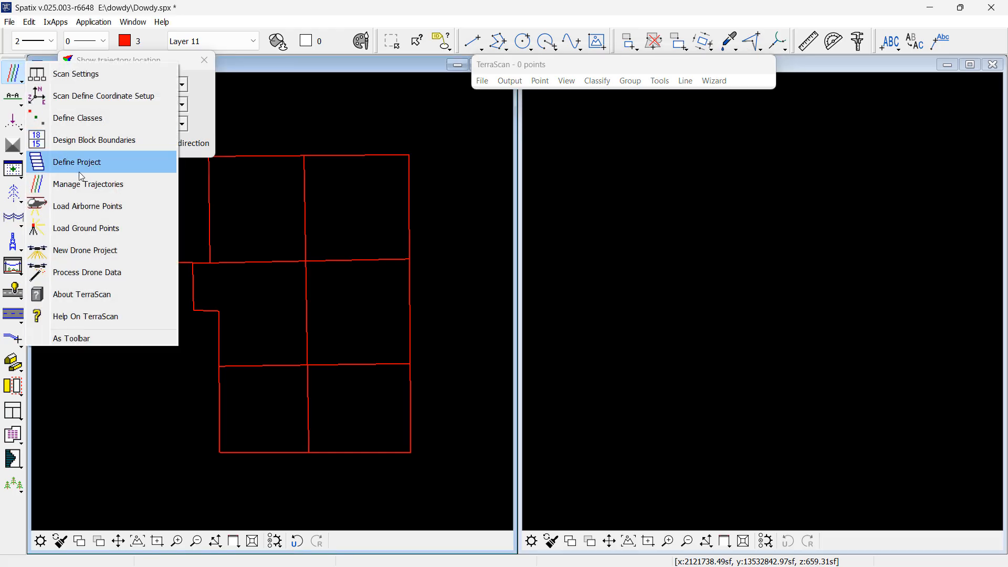
{"action": "left_click", "coordinate": [76, 162]}
{"action": "left_click", "coordinate": [513, 220]}
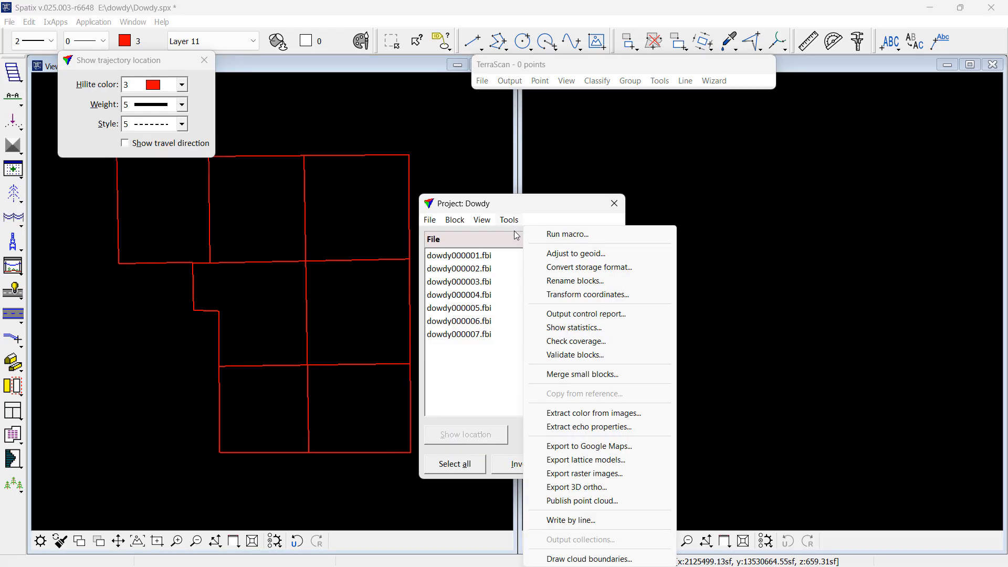
{"action": "left_click", "coordinate": [544, 235]}
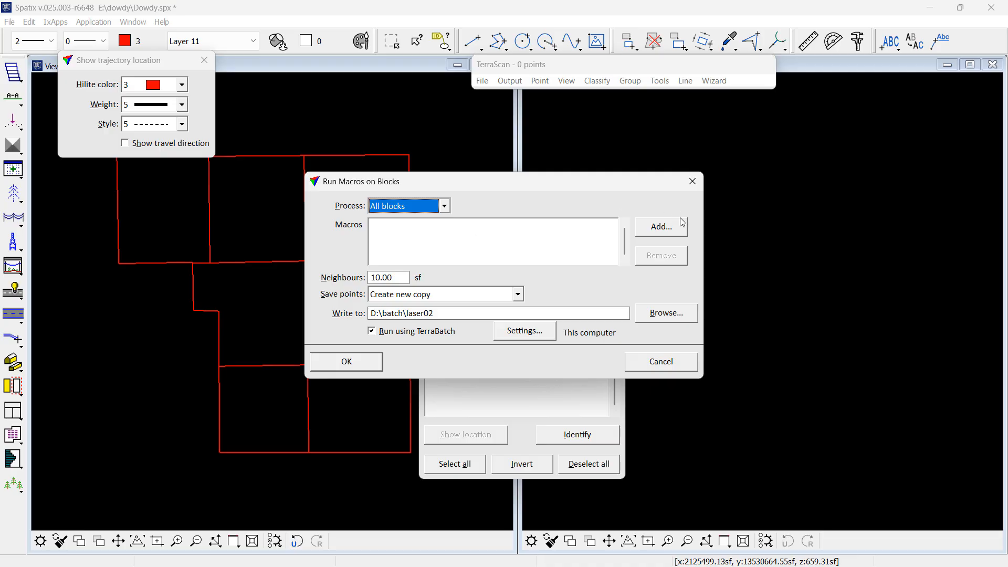
- Add 01_prepare_search.mac and 02_search_tielines.mac from E:\dowdy\macro to the macros run on all blocks
{"action": "left_click", "coordinate": [661, 227]}
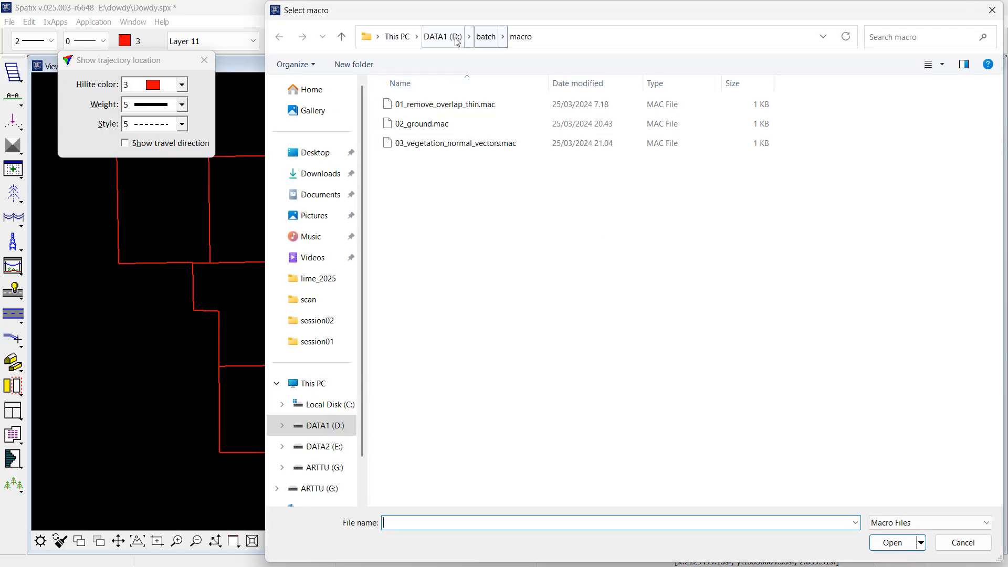
{"action": "left_click", "coordinate": [397, 36]}
{"action": "double_click", "coordinate": [757, 112]}
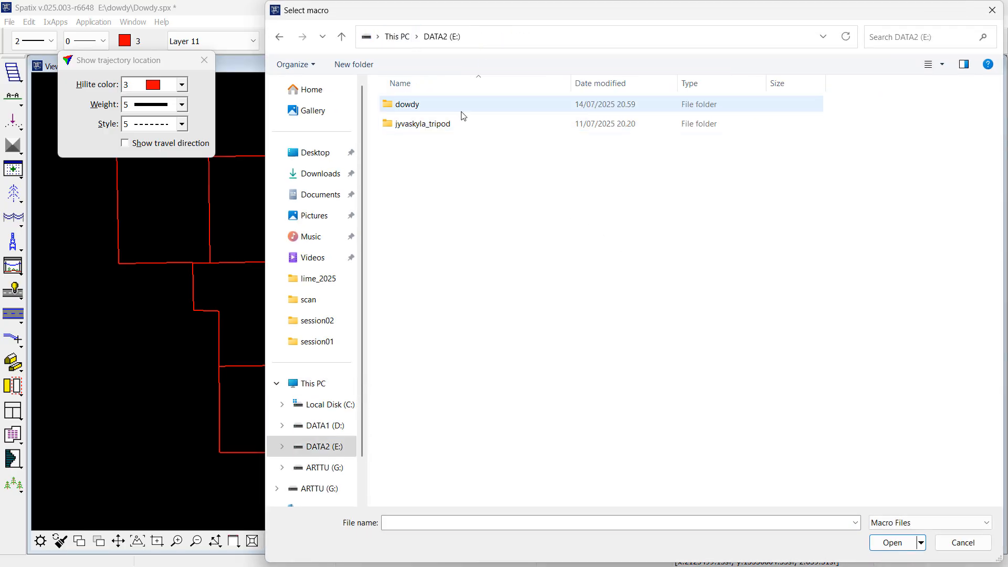
{"action": "double_click", "coordinate": [417, 110]}
{"action": "double_click", "coordinate": [412, 141]}
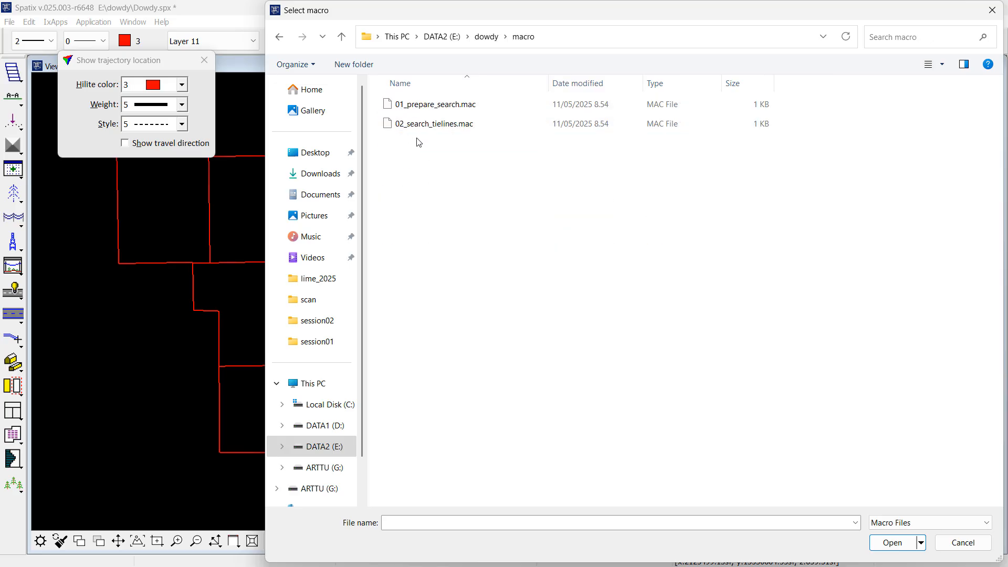
{"action": "left_click", "coordinate": [422, 107]}
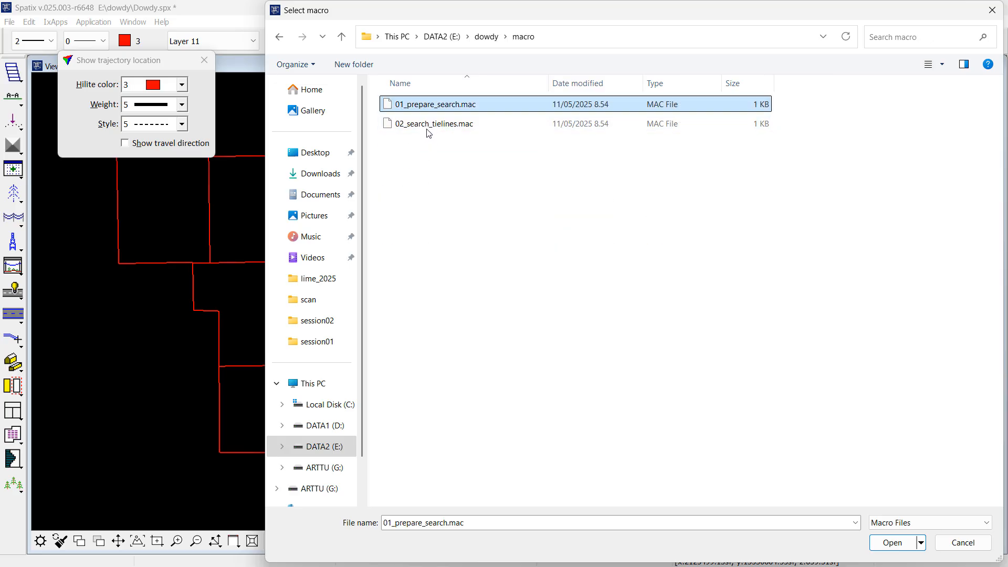
{"action": "left_click", "coordinate": [430, 125], "text": "ctrl"}
{"action": "left_click", "coordinate": [892, 543]}
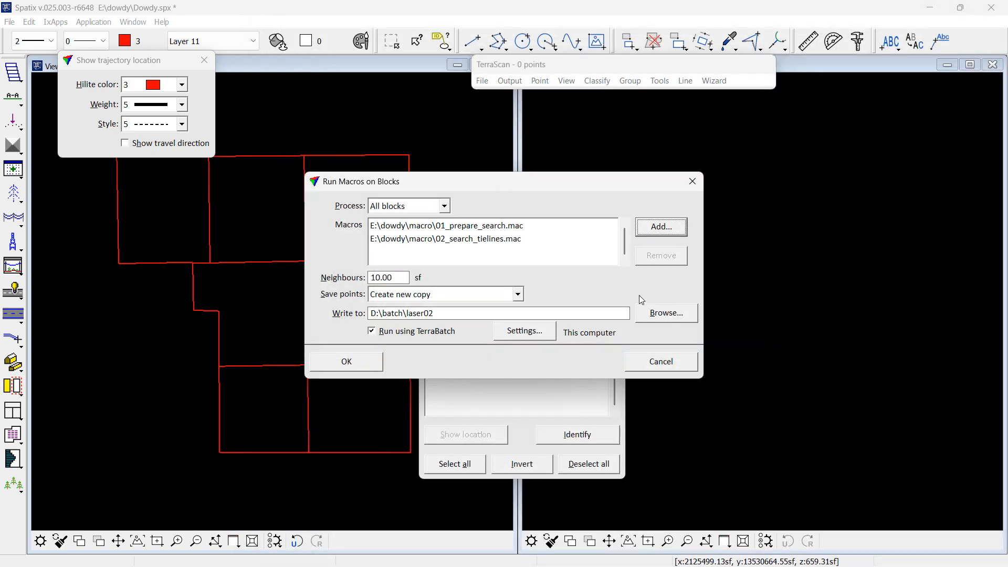
- Set the neighbours distance to 0 sf and the point saving option to Do not save
{"action": "left_click_drag", "start_coordinate": [404, 277], "coordinate": [333, 277]}
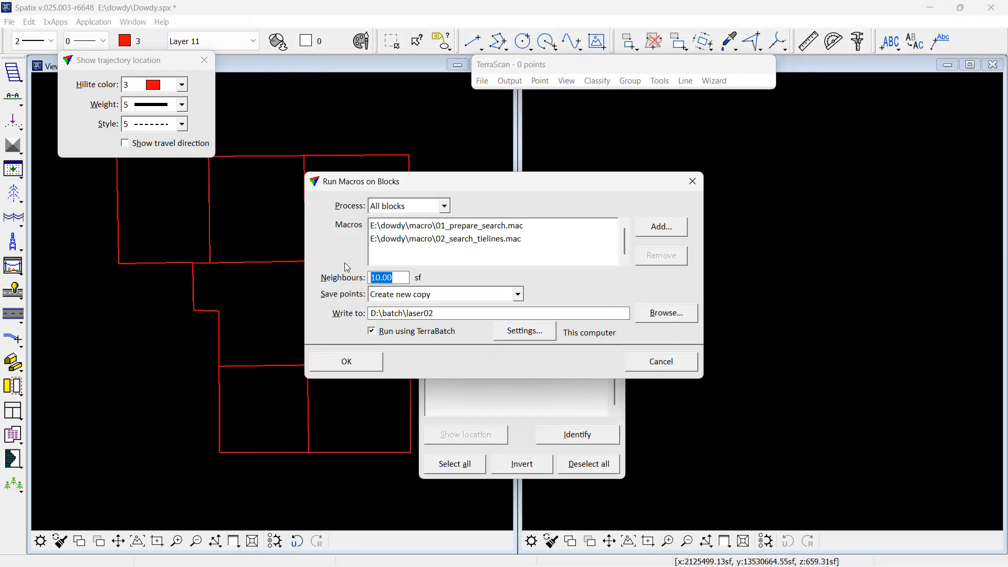
{"action": "type", "text": "0"}
{"action": "key", "text": "Tab"}
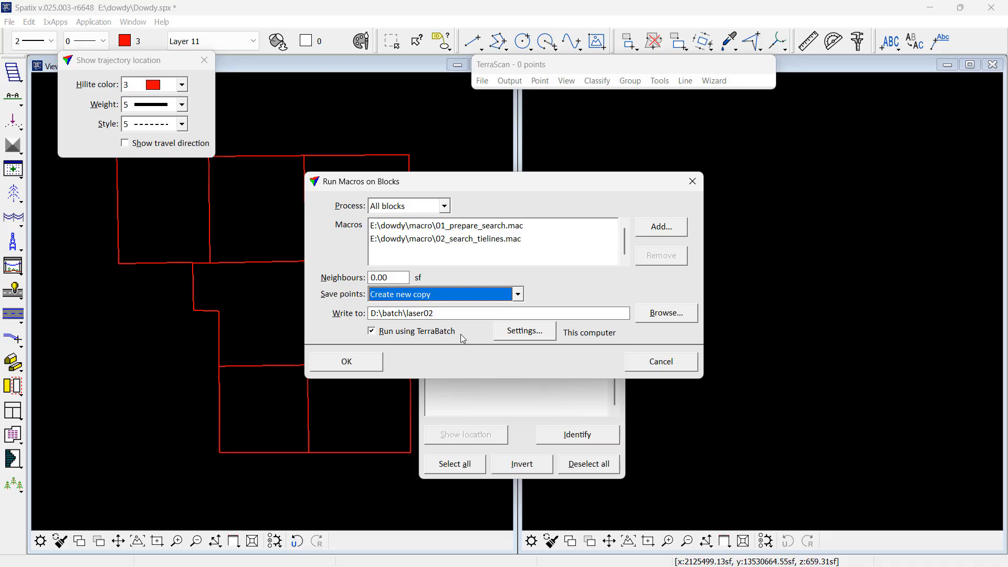
{"action": "left_click", "coordinate": [430, 295]}
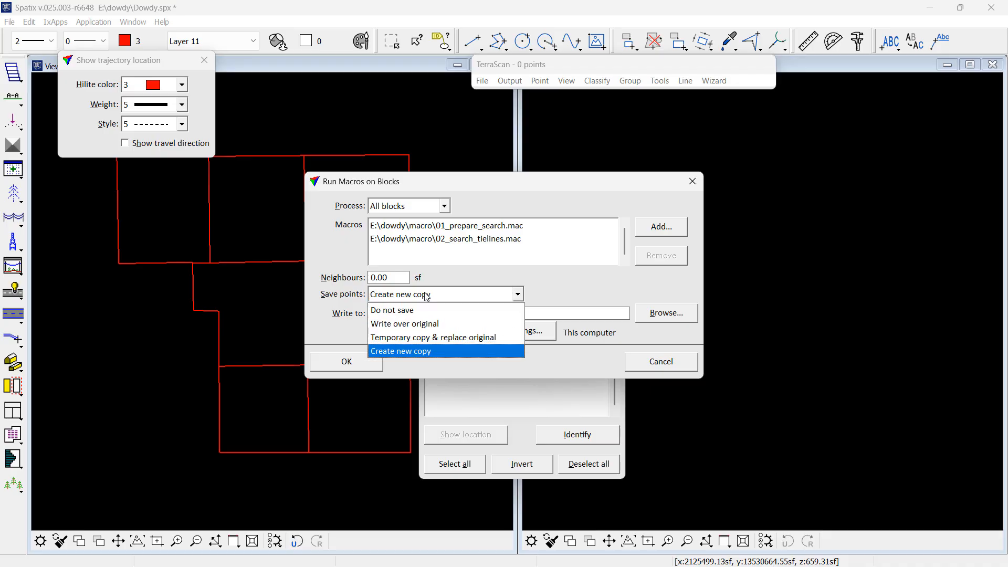
- Set TerraBatch to use 3 instances, run the macros on all blocks, and close TerraDispatcher once the task is done
{"action": "left_click", "coordinate": [536, 336]}
{"action": "key", "text": "Tab"}
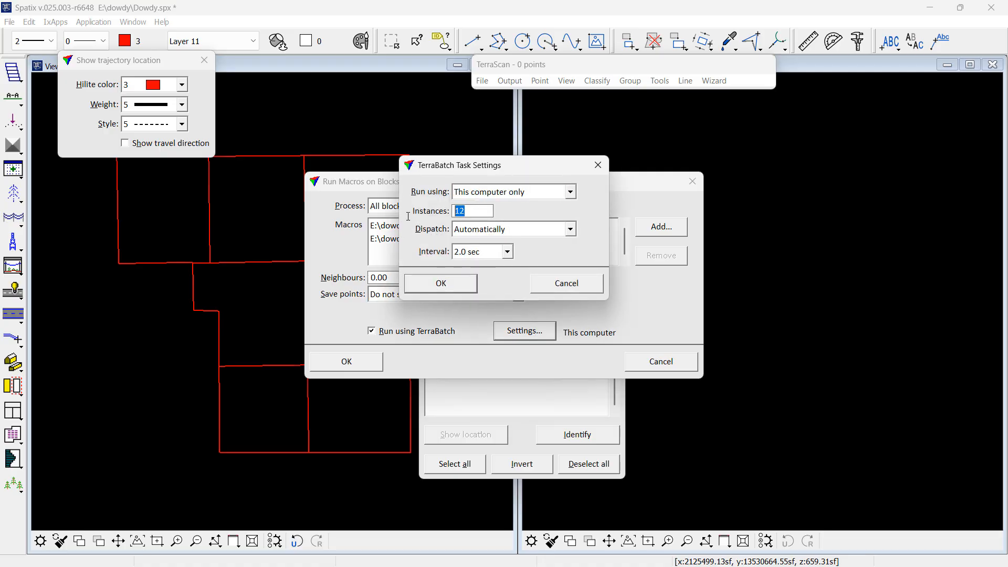
{"action": "type", "text": "3"}
{"action": "key", "text": "Tab"}
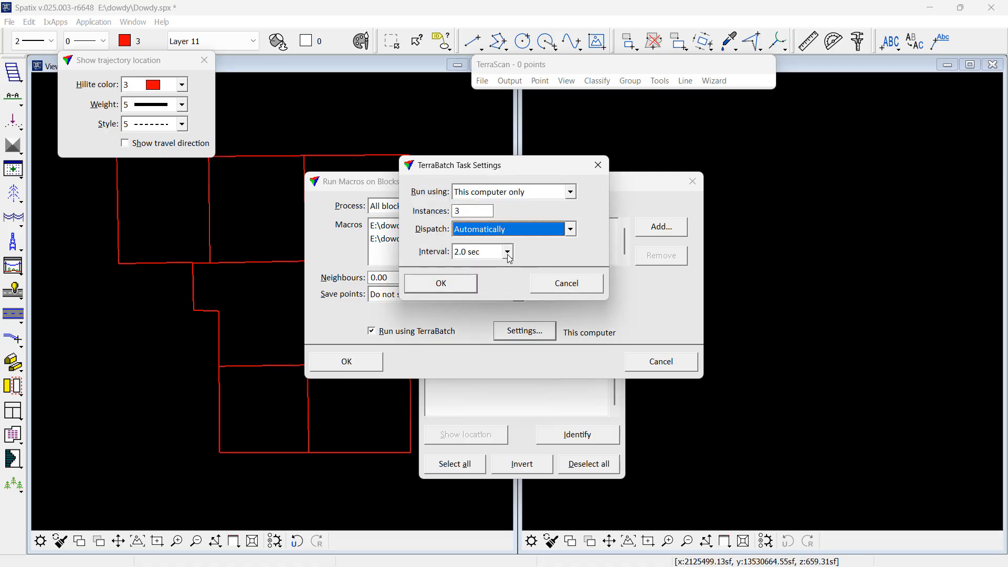
{"action": "left_click", "coordinate": [467, 282]}
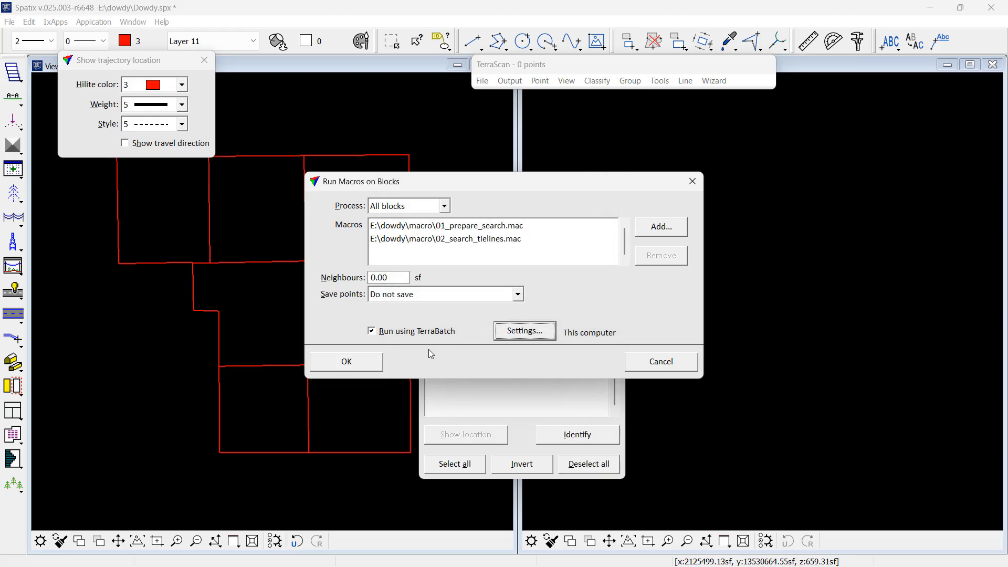
{"action": "left_click", "coordinate": [379, 364]}
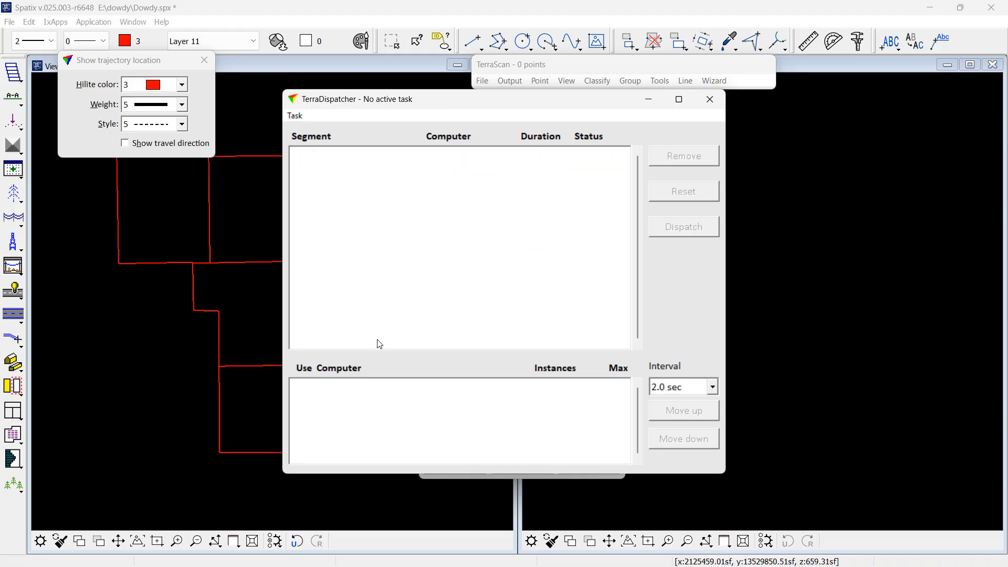
{"action": "left_click", "coordinate": [710, 105]}
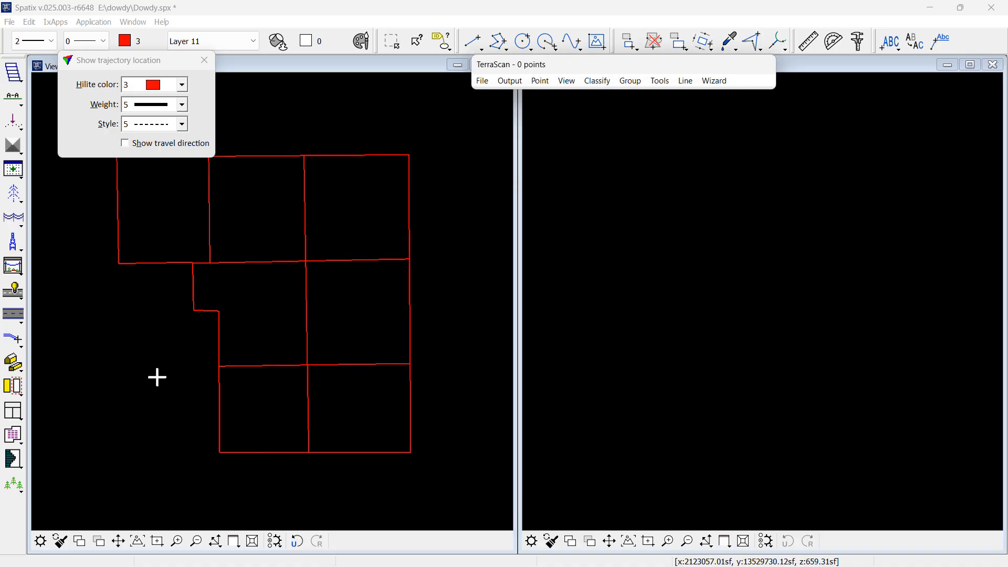
- Open the tie line settings and set the ground classes to 1
{"action": "left_click", "coordinate": [13, 539]}
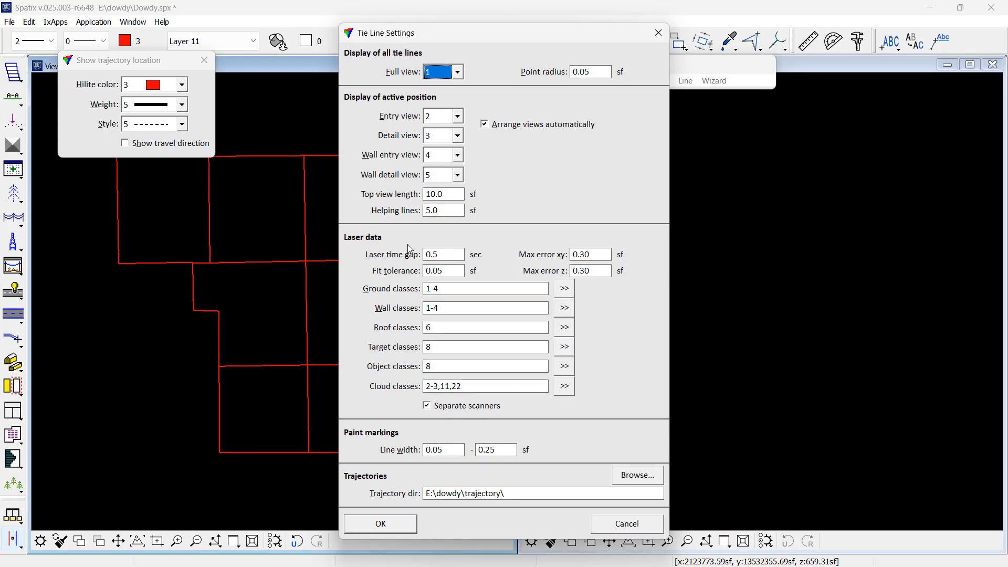
{"action": "left_click", "coordinate": [510, 291]}
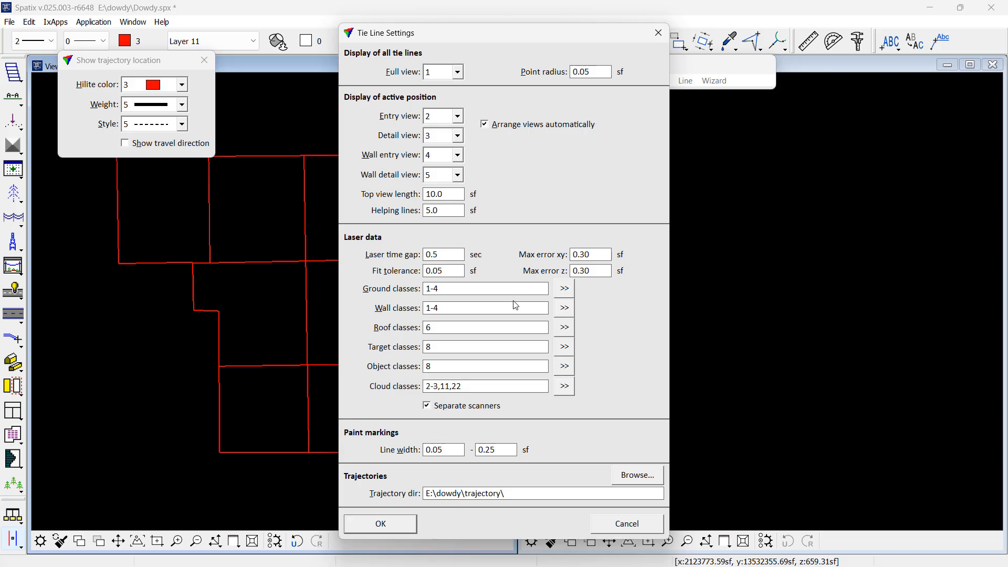
{"action": "key", "text": "BackSpace"}
{"action": "key", "text": "BackSpace"}
- Set the tie line maximum errors to 2.00 sf in xy and 1.00 sf in z
{"action": "double_click", "coordinate": [595, 254]}
{"action": "type", "text": "2.00"}
{"action": "key", "text": "Tab"}
{"action": "type", "text": "1.00"}
{"action": "key", "text": "Tab"}
- Set the fit tolerance to 0.15 sf, turn off Separate scanners, and accept the tie line settings
{"action": "left_click_drag", "start_coordinate": [434, 269], "coordinate": [470, 277]}
{"action": "type", "text": "15"}
{"action": "left_click", "coordinate": [493, 406]}
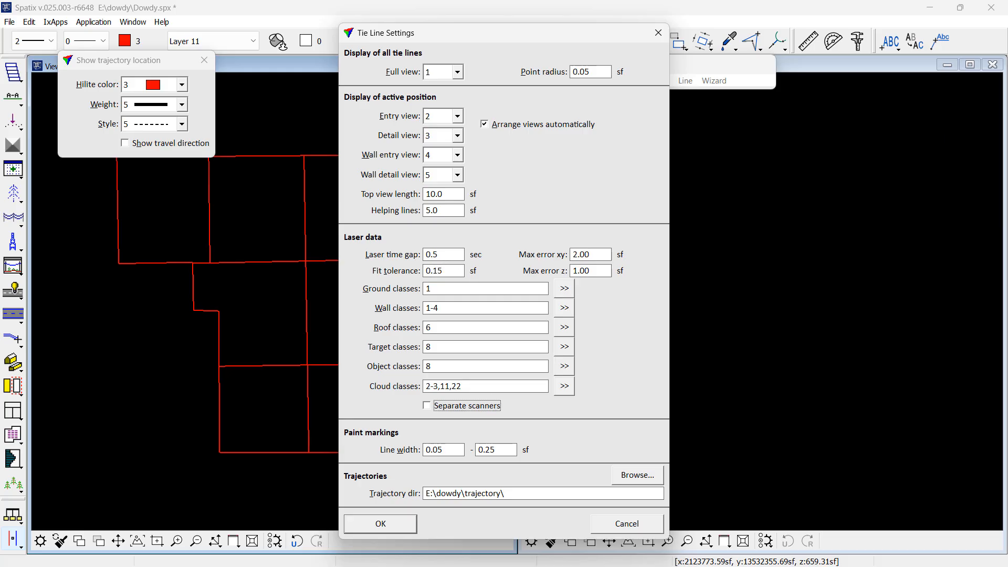
{"action": "left_click", "coordinate": [388, 531]}
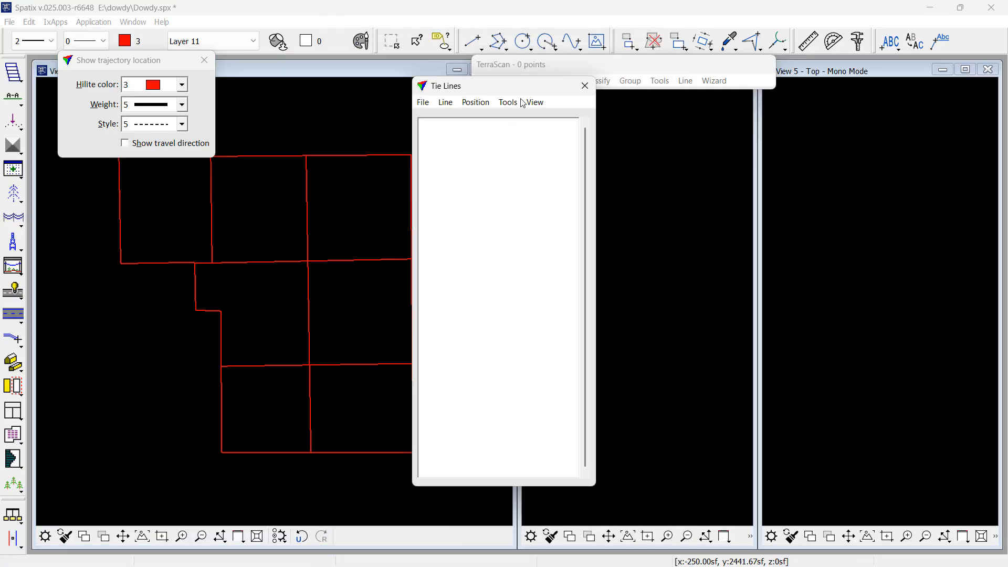
- Load the seven tie line files plane000001.til to plane000007.til from E:\dowdy\tielines
{"action": "left_click", "coordinate": [424, 103]}
{"action": "left_click", "coordinate": [427, 132]}
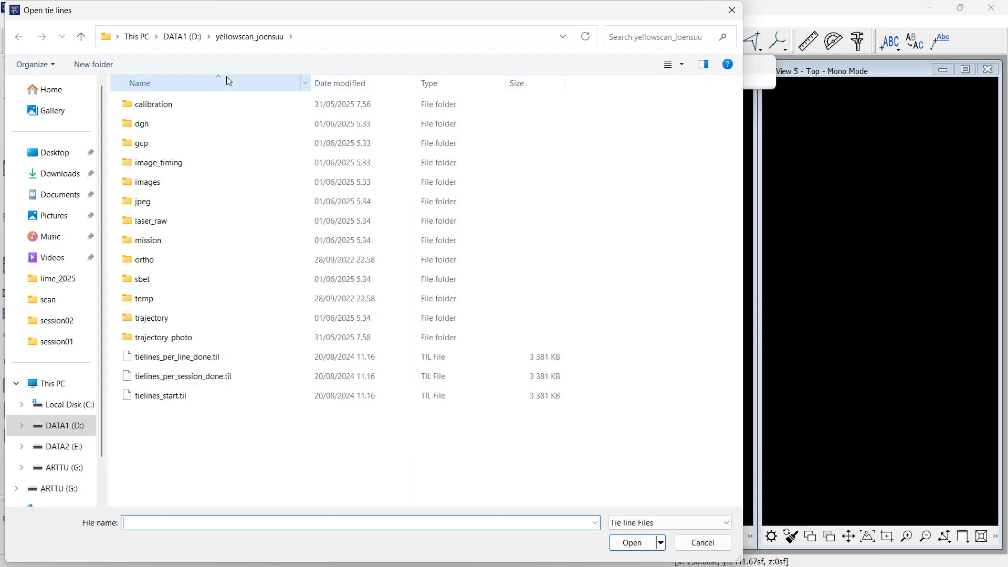
{"action": "left_click", "coordinate": [137, 36]}
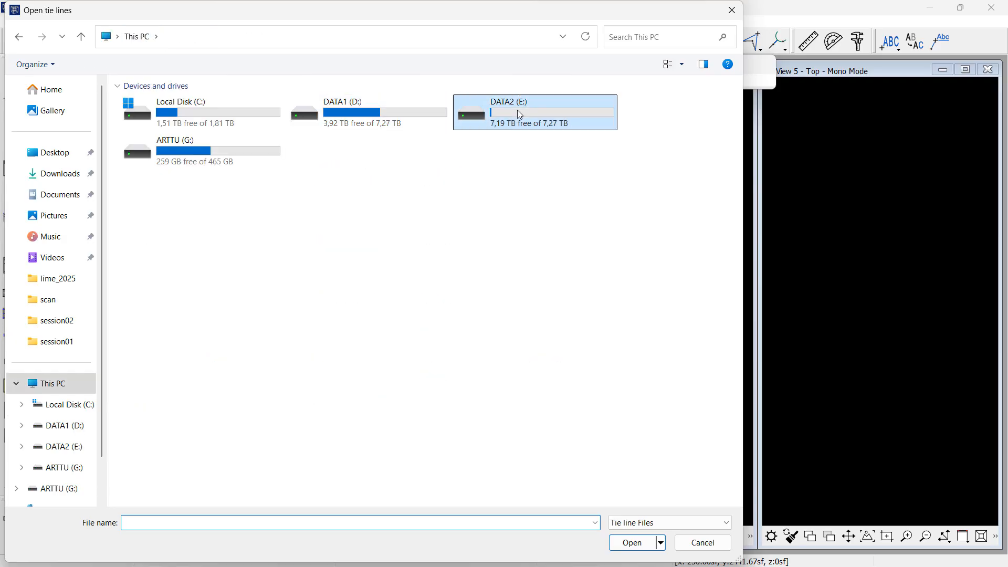
{"action": "double_click", "coordinate": [518, 109]}
{"action": "double_click", "coordinate": [149, 103]}
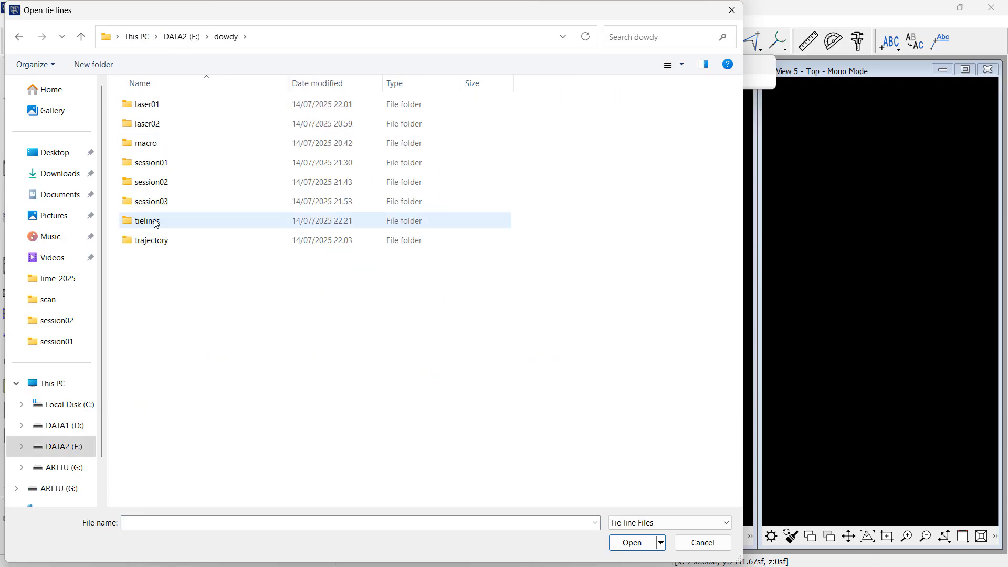
{"action": "double_click", "coordinate": [152, 221]}
{"action": "left_click", "coordinate": [187, 219]}
{"action": "left_click", "coordinate": [185, 105], "text": "shift"}
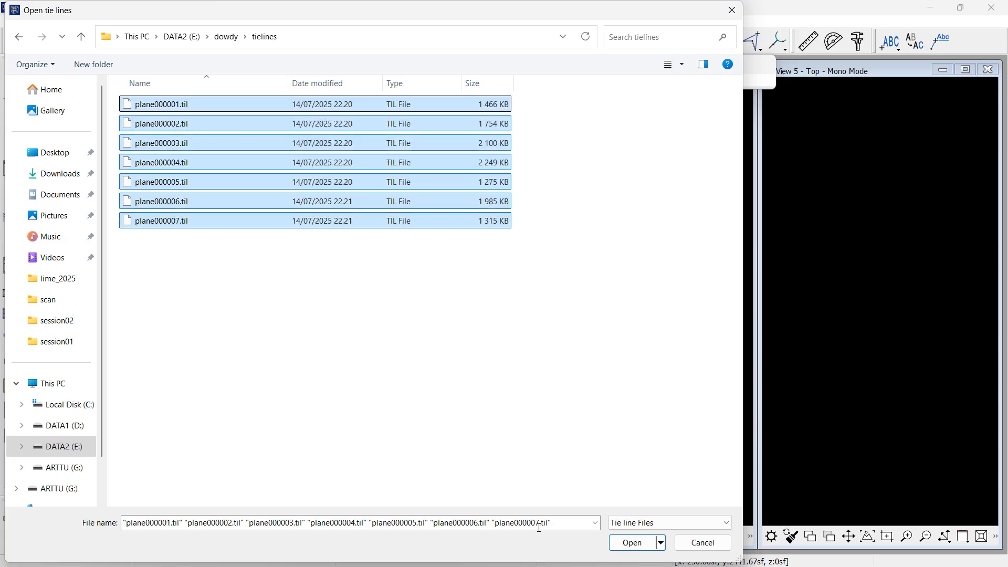
{"action": "left_click", "coordinate": [618, 543]}
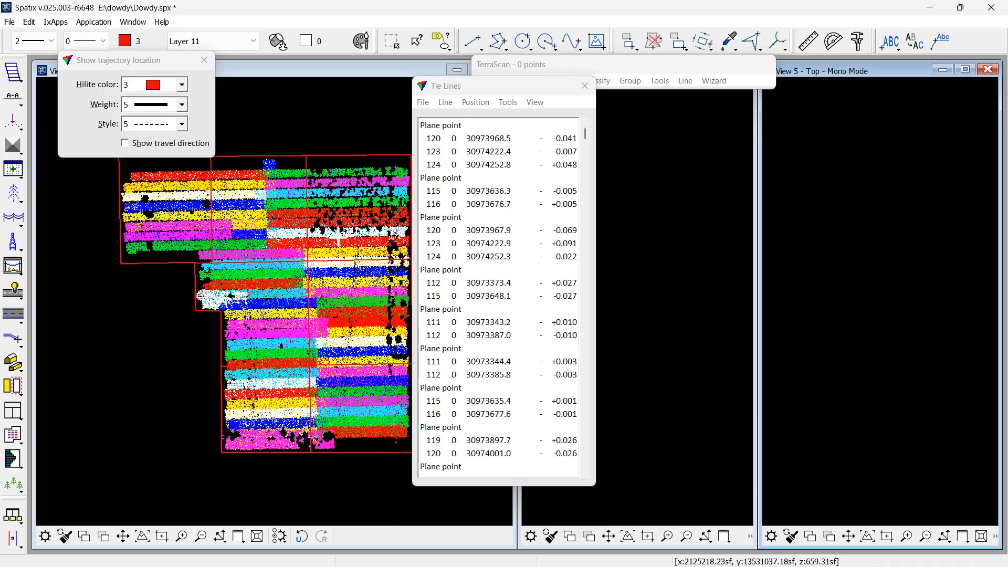
- Run Find Tie Line Match for individual lines, solving only Lever Z with heading, roll and pitch shifts turned off
{"action": "mouse_move", "coordinate": [12, 564]}
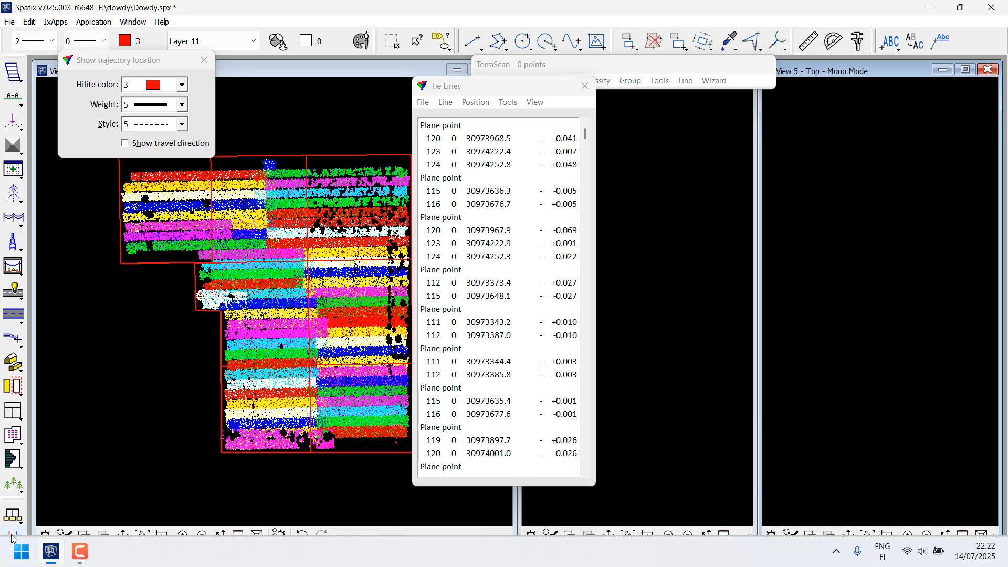
{"action": "left_click", "coordinate": [12, 537]}
{"action": "left_click", "coordinate": [97, 492]}
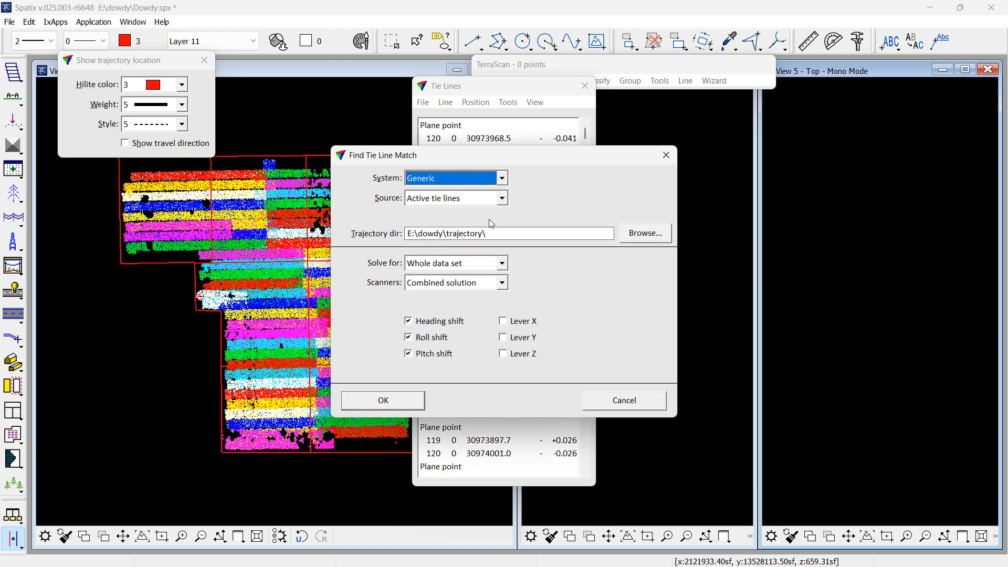
{"action": "left_click", "coordinate": [502, 263]}
{"action": "left_click", "coordinate": [440, 306]}
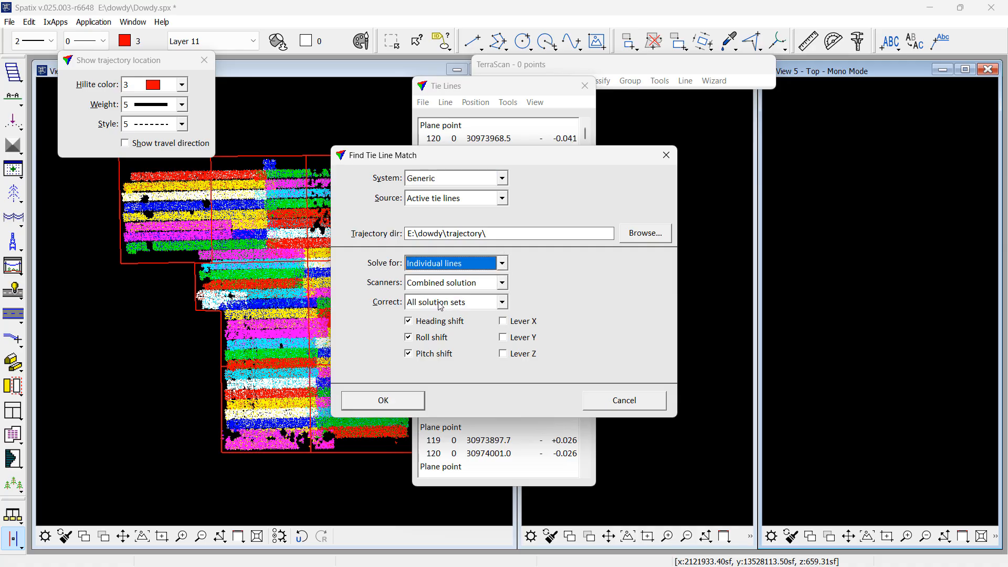
{"action": "left_click", "coordinate": [429, 339]}
{"action": "left_click", "coordinate": [426, 323]}
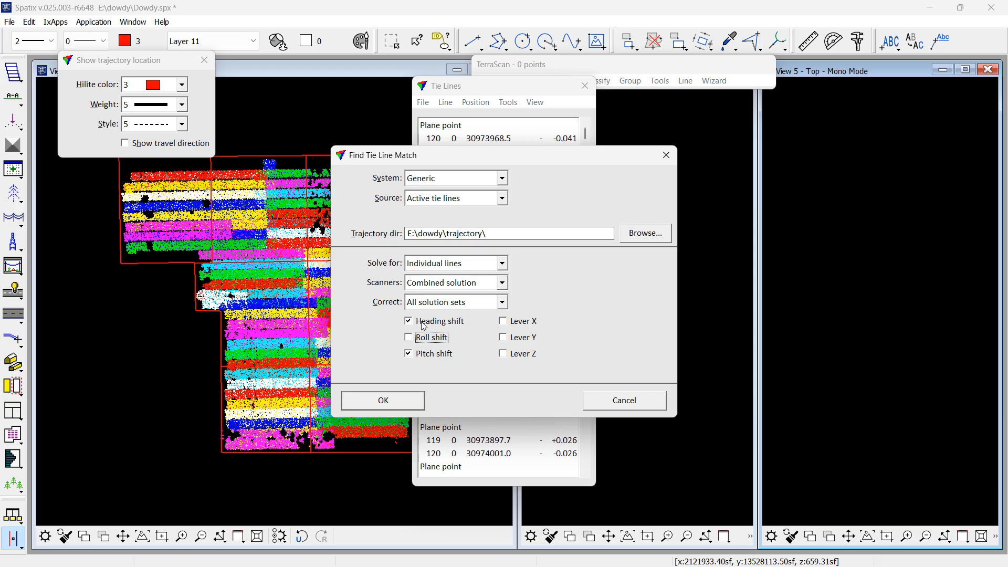
{"action": "left_click", "coordinate": [429, 354]}
{"action": "left_click", "coordinate": [516, 355]}
{"action": "left_click", "coordinate": [383, 401]}
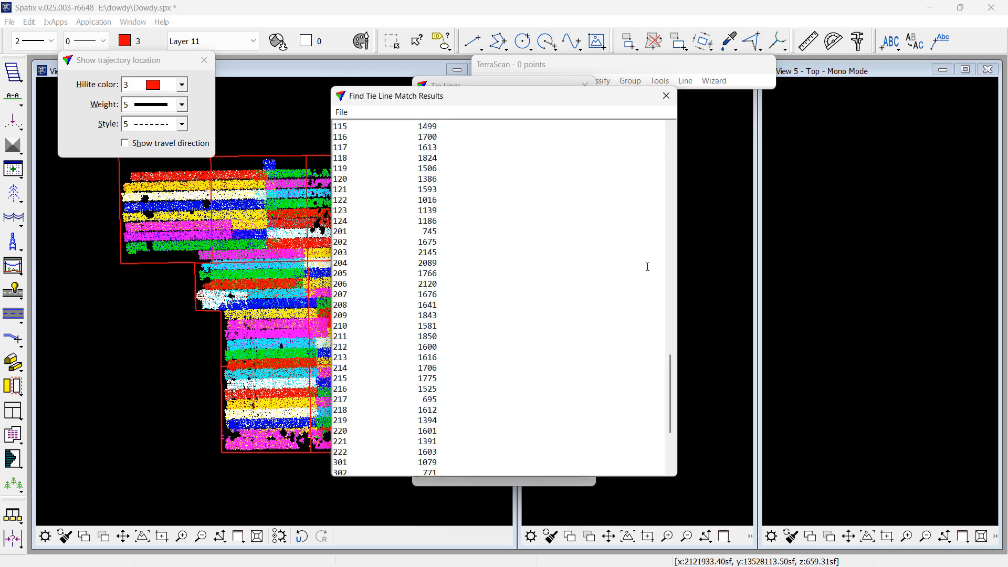
- Review the starting and final average mismatches in the individual-line match results, and close the report
{"action": "left_click_drag", "start_coordinate": [671, 362], "coordinate": [679, 137]}
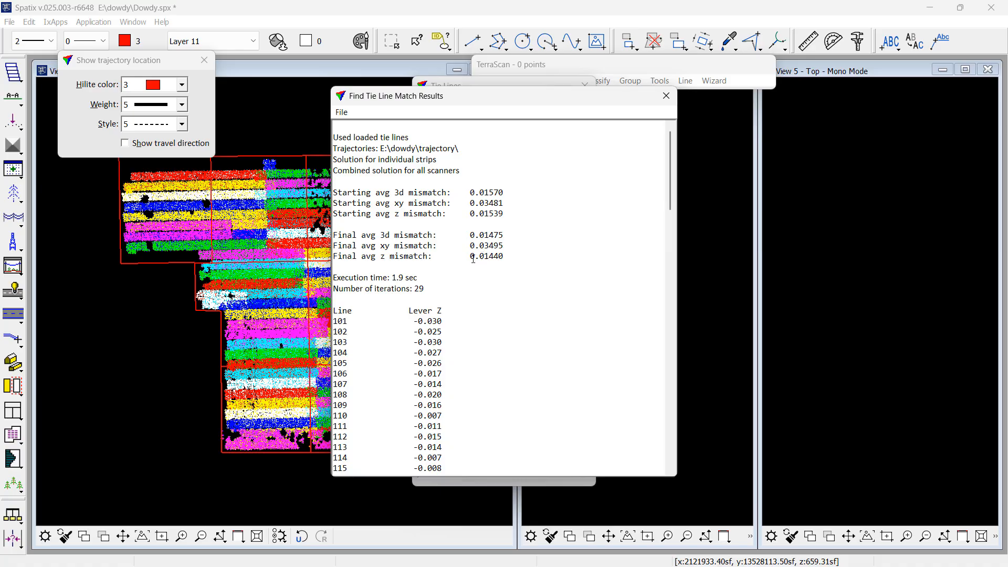
{"action": "left_click_drag", "start_coordinate": [471, 257], "coordinate": [505, 257]}
{"action": "left_click", "coordinate": [666, 96]}
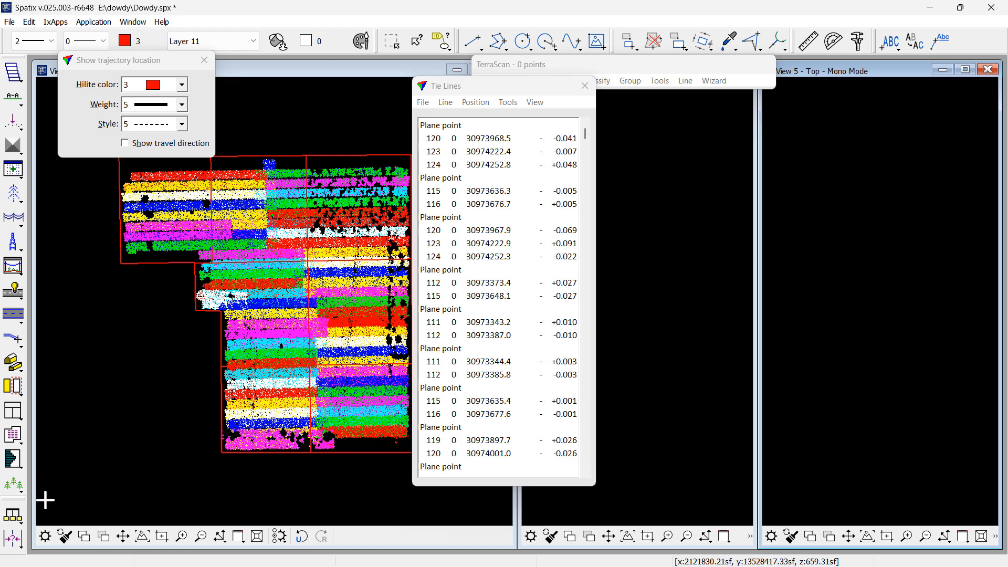
- Run Find Tie Line Match again for line groups with Lever Z and check the final average z mismatch
{"action": "left_click", "coordinate": [13, 538]}
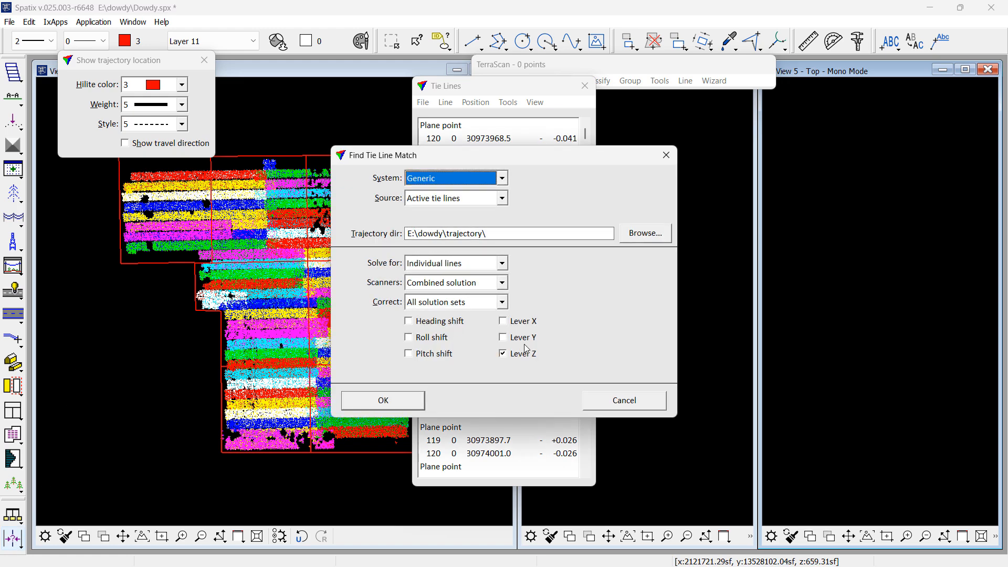
{"action": "left_click", "coordinate": [437, 266]}
{"action": "left_click", "coordinate": [434, 293]}
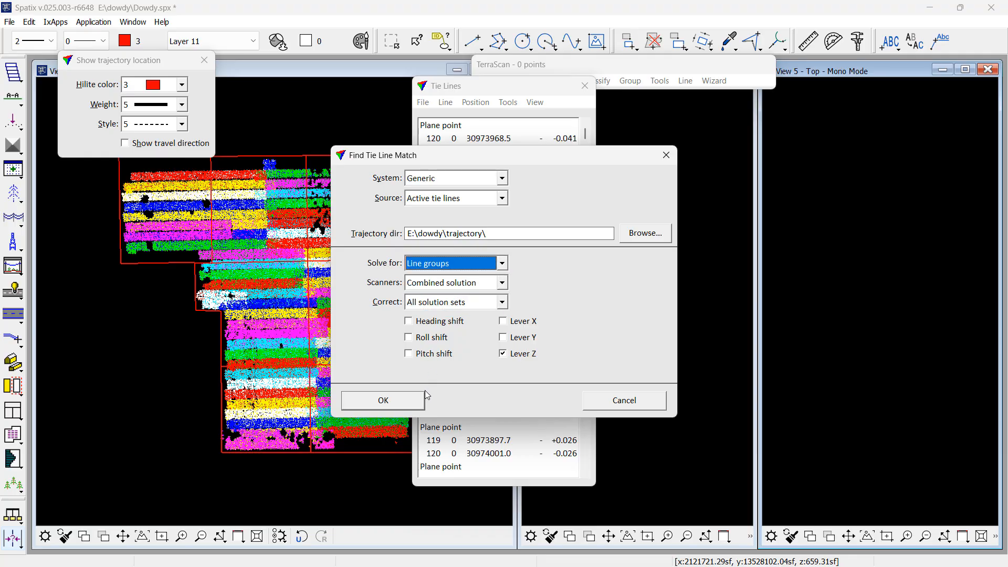
{"action": "left_click", "coordinate": [383, 401]}
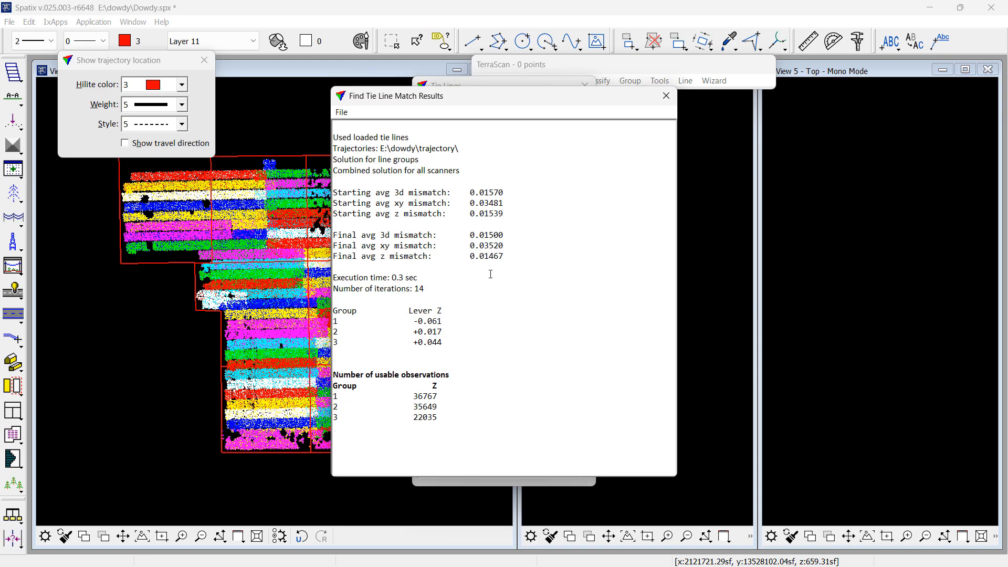
{"action": "left_click_drag", "start_coordinate": [470, 257], "coordinate": [507, 255]}
- Save the line group corrections as dz_per_group.tms in the E:\dowdy folder
{"action": "left_click", "coordinate": [342, 112]}
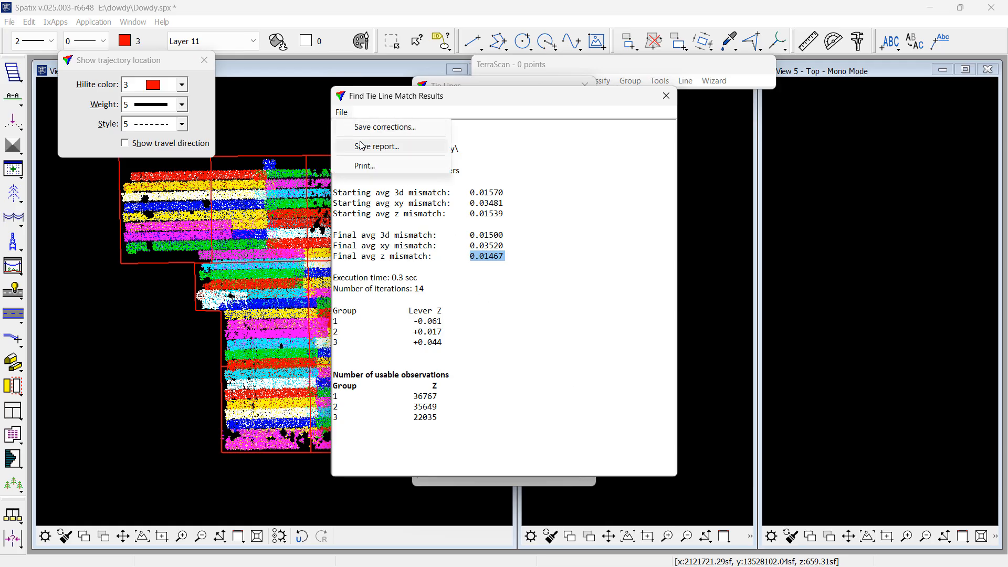
{"action": "left_click", "coordinate": [363, 127]}
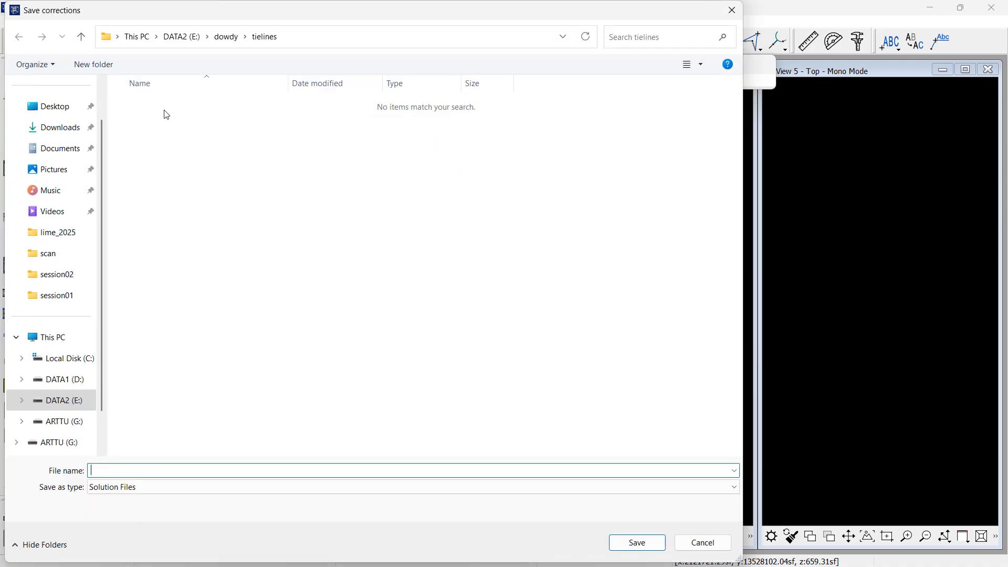
{"action": "left_click", "coordinate": [226, 37]}
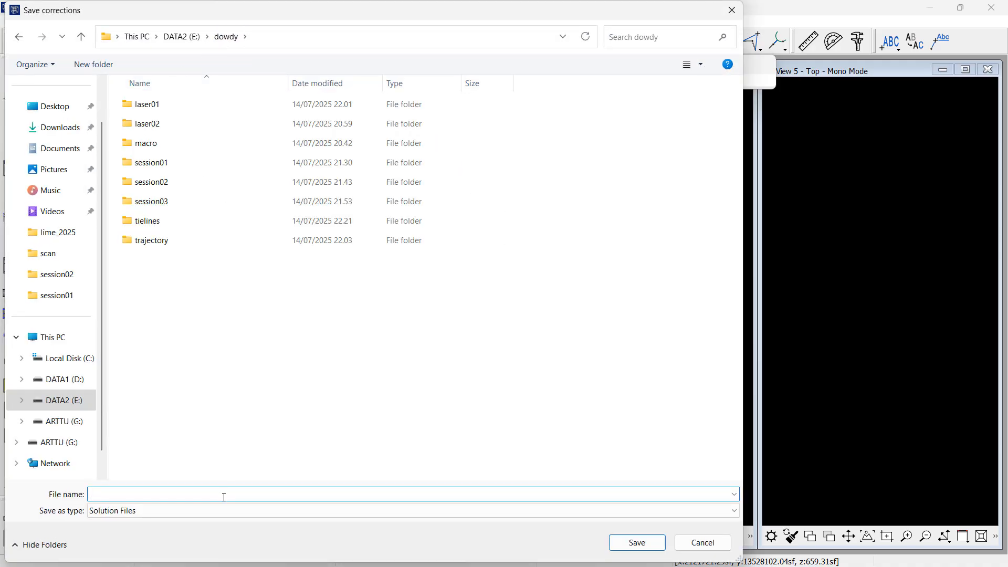
{"action": "type", "text": "dz_per_group.tm"}
{"action": "type", "text": "s"}
{"action": "key", "text": "Return"}
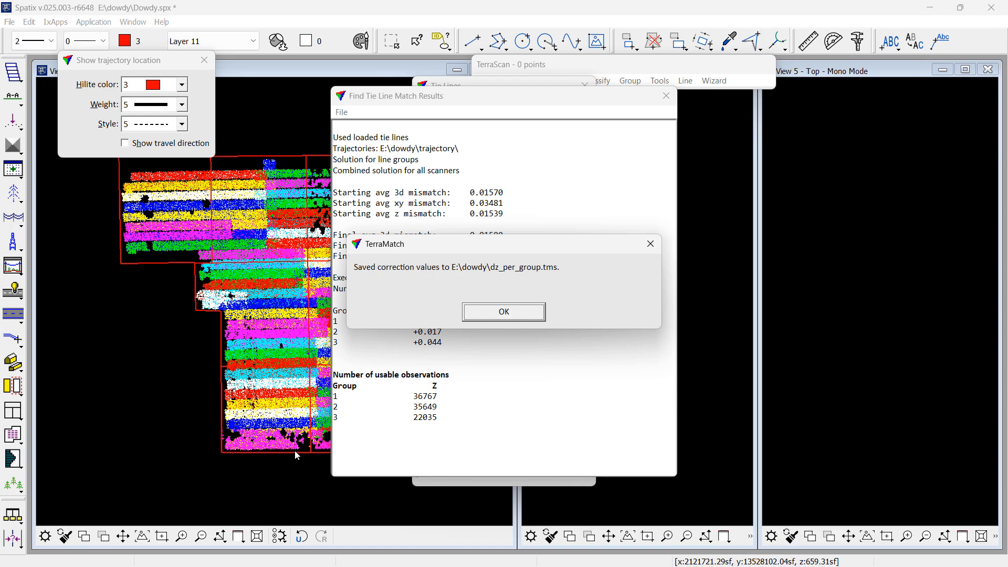
{"action": "left_click", "coordinate": [519, 316]}
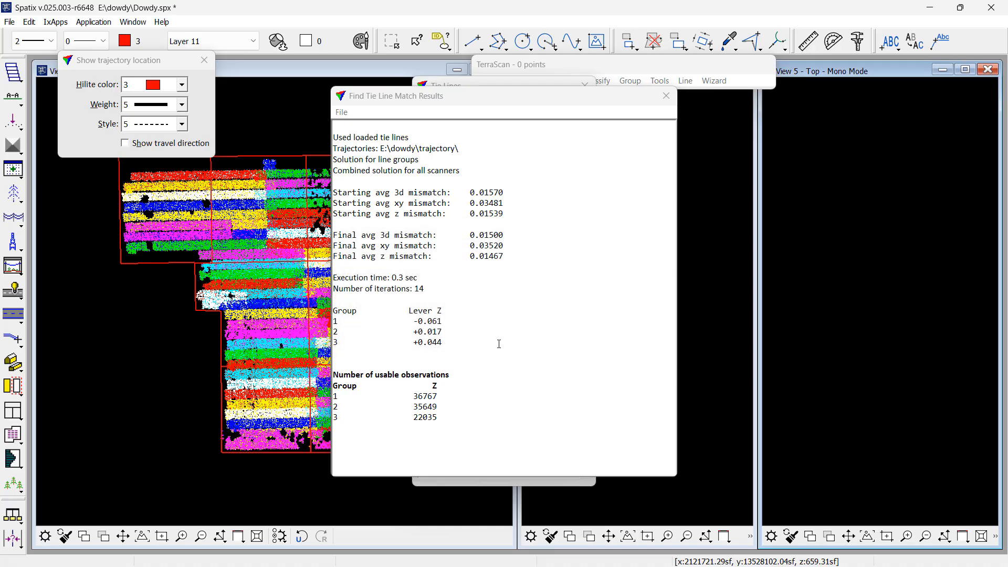
- Close the match results and the loaded tie lines
{"action": "left_click", "coordinate": [666, 96]}
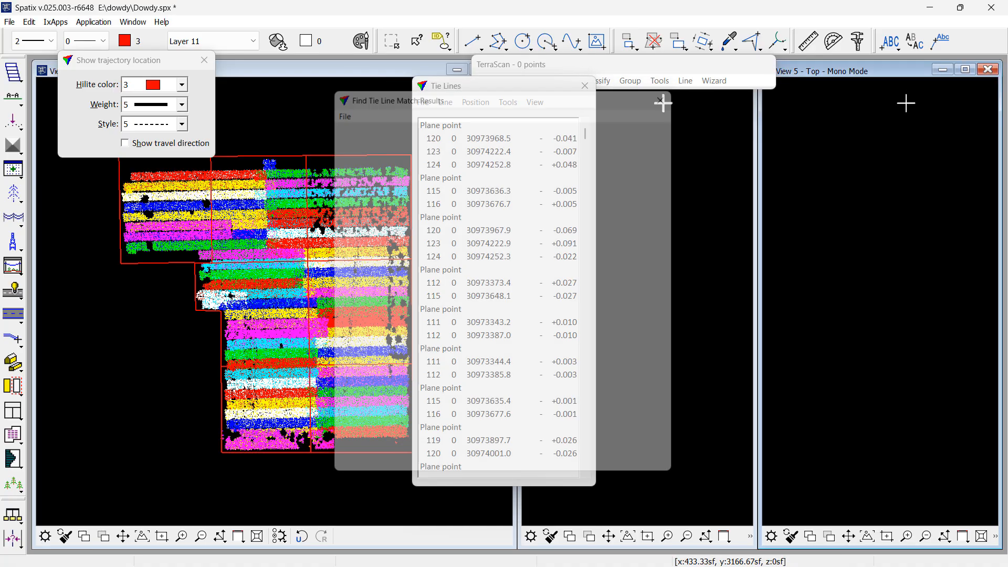
{"action": "left_click", "coordinate": [423, 102]}
{"action": "left_click", "coordinate": [457, 203]}
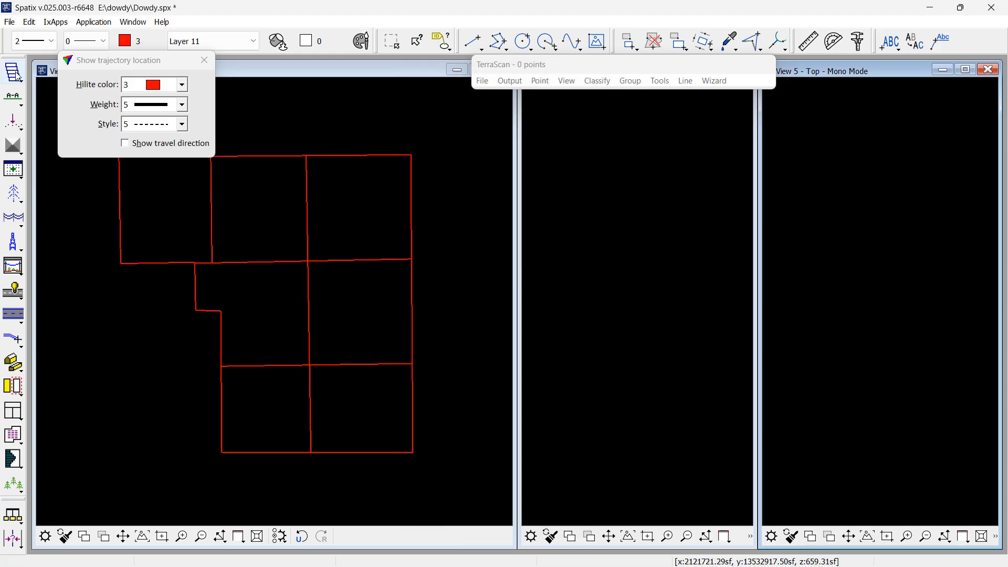
- Start Apply Correction for project points and choose E:\dowdy\laser01\dowdy.prj as the laser project
{"action": "left_click", "coordinate": [14, 515]}
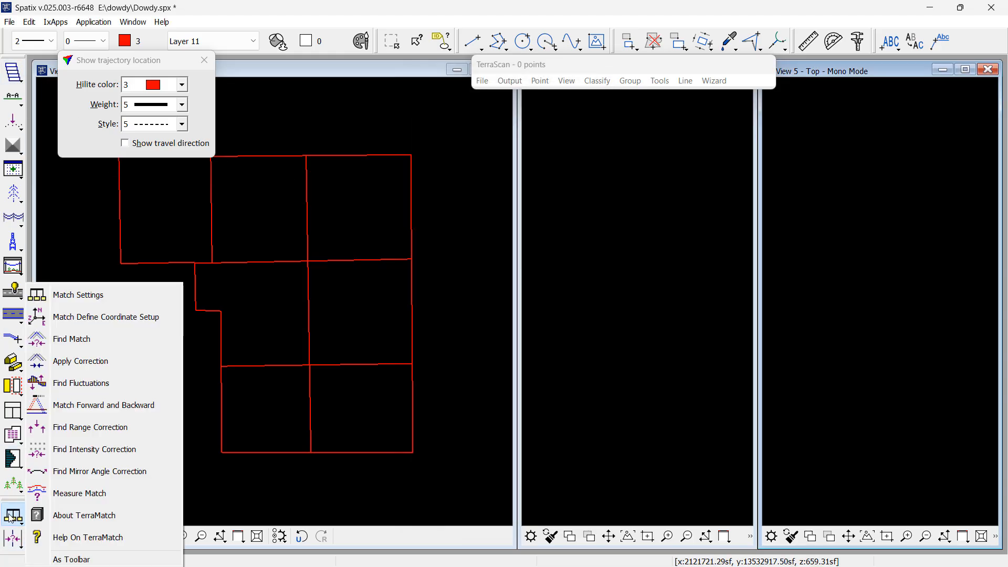
{"action": "left_click", "coordinate": [50, 363]}
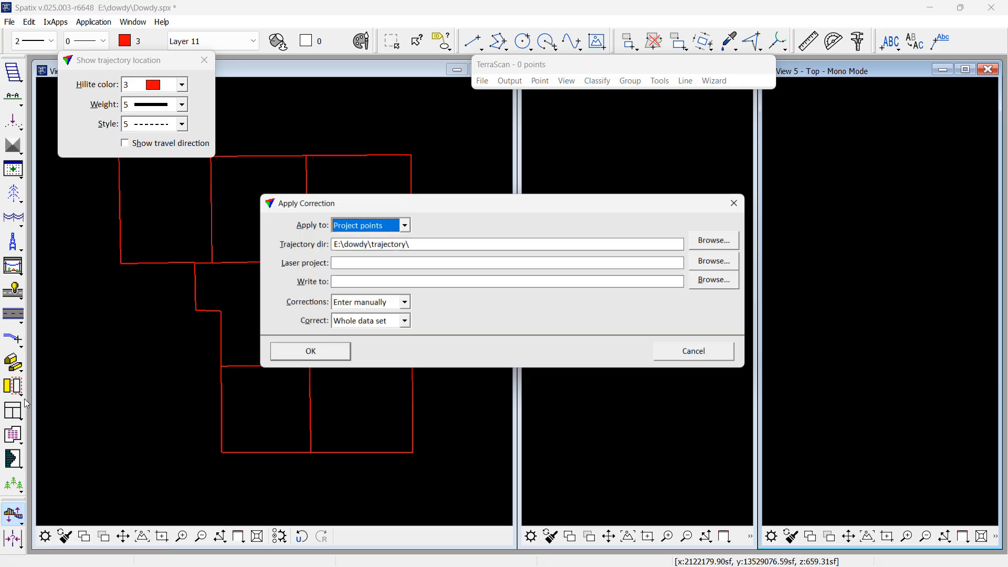
{"action": "left_click", "coordinate": [718, 261]}
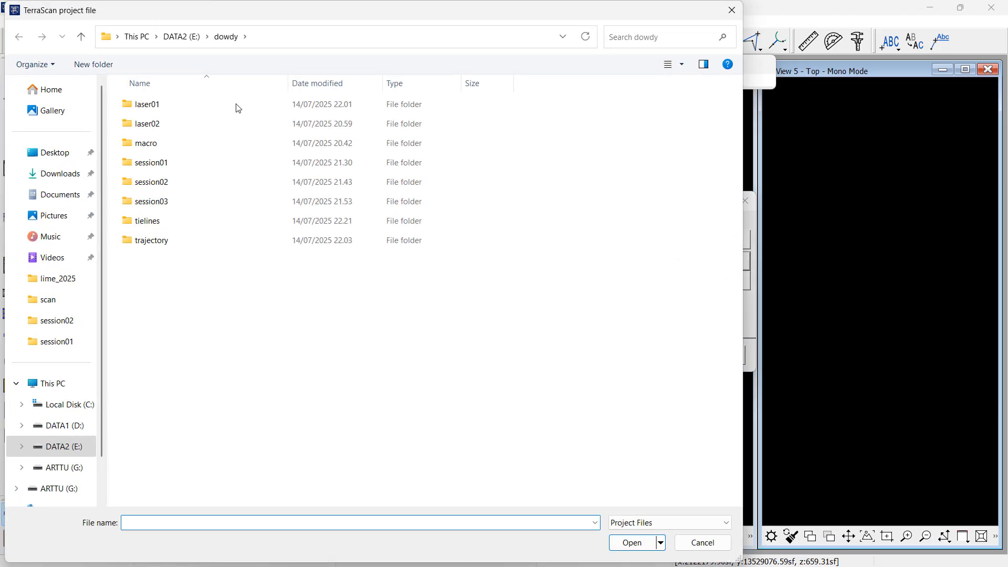
{"action": "double_click", "coordinate": [151, 104]}
{"action": "left_click", "coordinate": [153, 107]}
{"action": "double_click", "coordinate": [153, 107]}
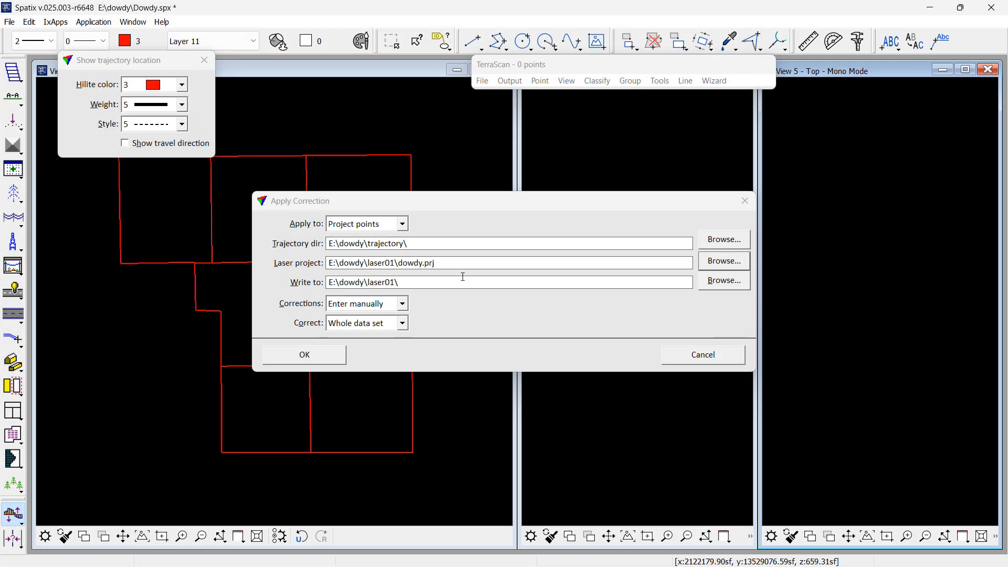
- Set the output directory for the corrected points to E:\dowdy\laser02
{"action": "left_click", "coordinate": [710, 286]}
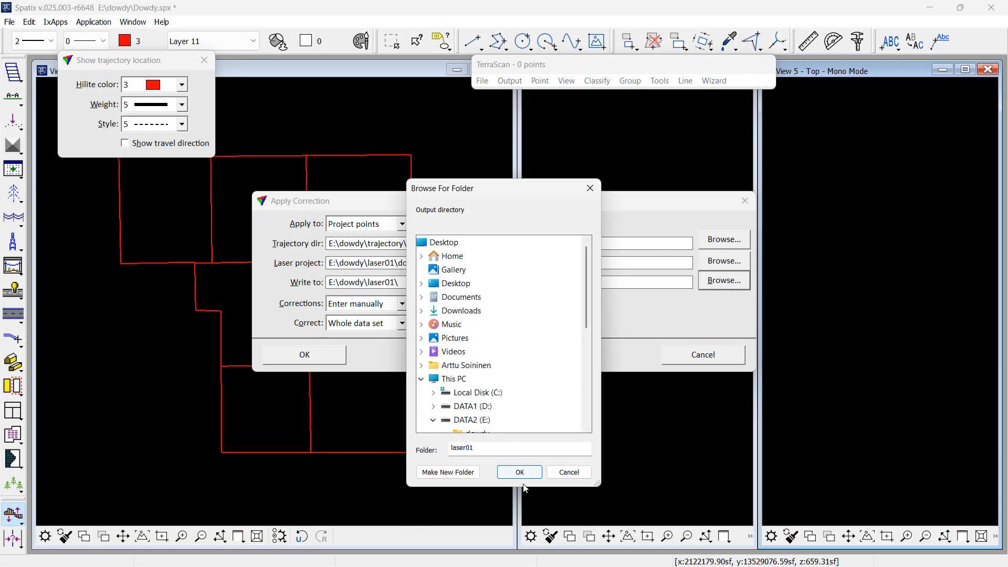
{"action": "left_click_drag", "start_coordinate": [525, 487], "coordinate": [525, 566]}
{"action": "left_click", "coordinate": [490, 460]}
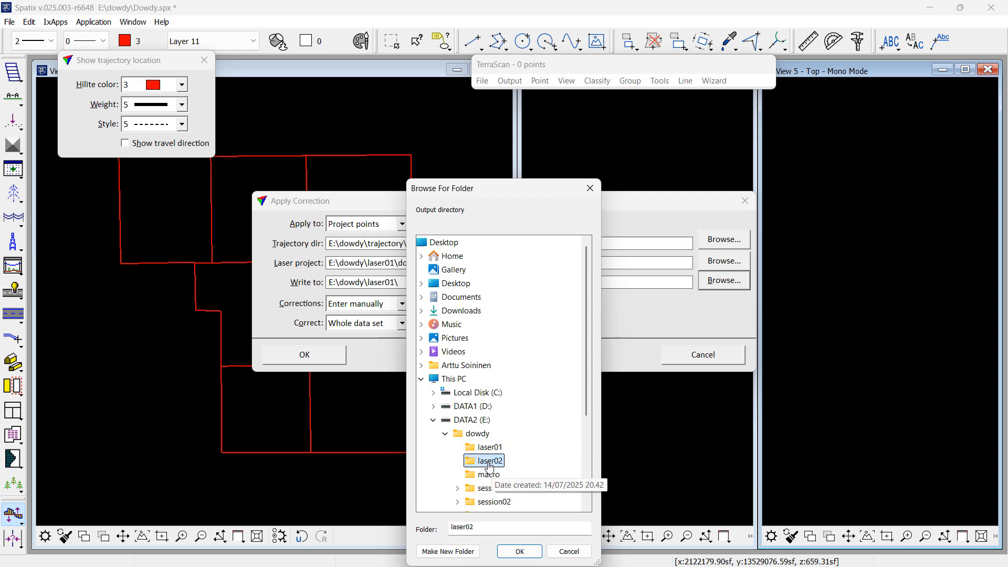
{"action": "left_click", "coordinate": [513, 554]}
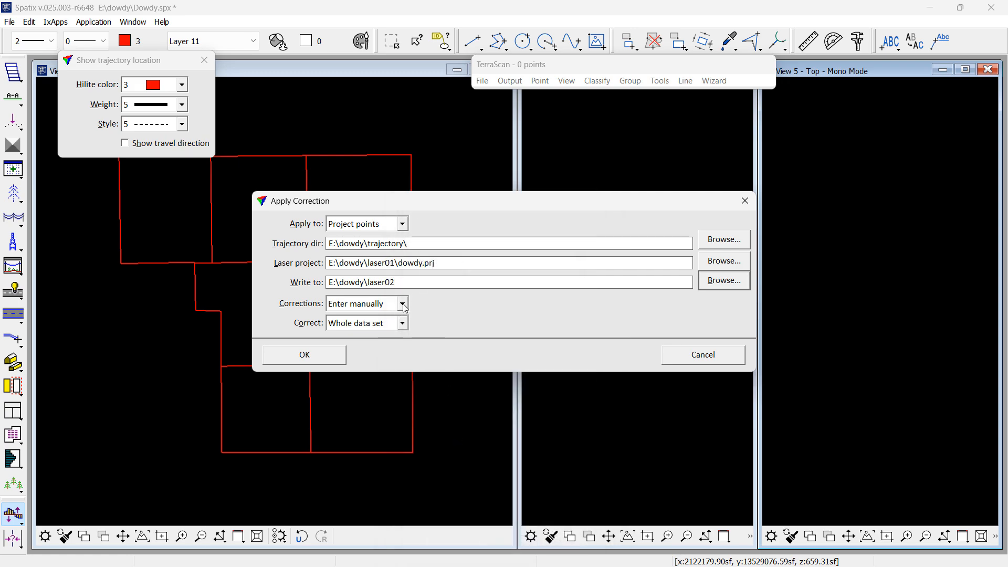
- Load the corrections from E:\dowdy\dz_per_group.tms, apply them to groups G1, G2 and G3, and close the report
{"action": "left_click", "coordinate": [402, 305]}
{"action": "left_click", "coordinate": [355, 333]}
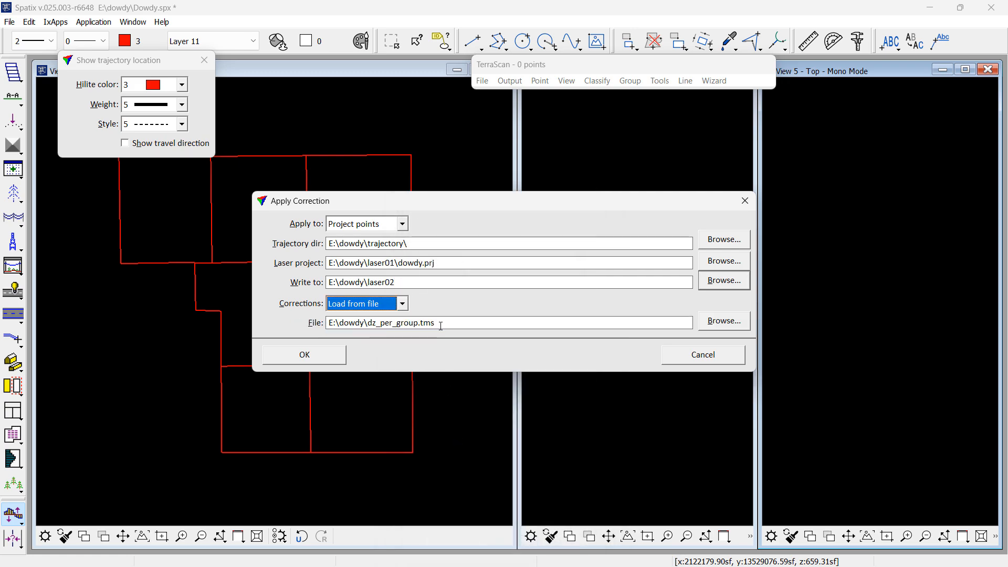
{"action": "left_click", "coordinate": [319, 356]}
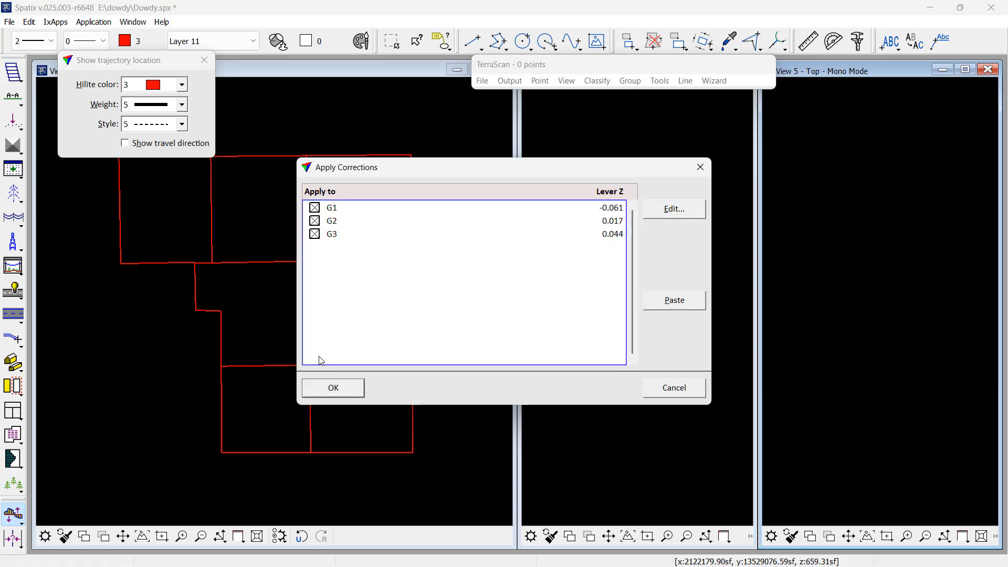
{"action": "left_click", "coordinate": [336, 389]}
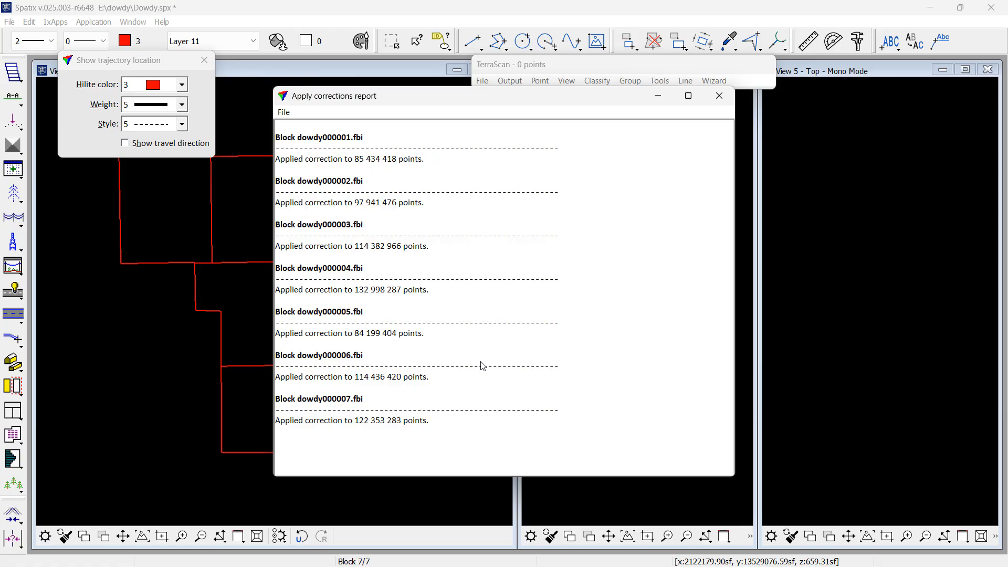
{"action": "left_click", "coordinate": [720, 96]}
- Open the project file dowdy.prj from the laser02 folder and close the project window
{"action": "left_click", "coordinate": [12, 76]}
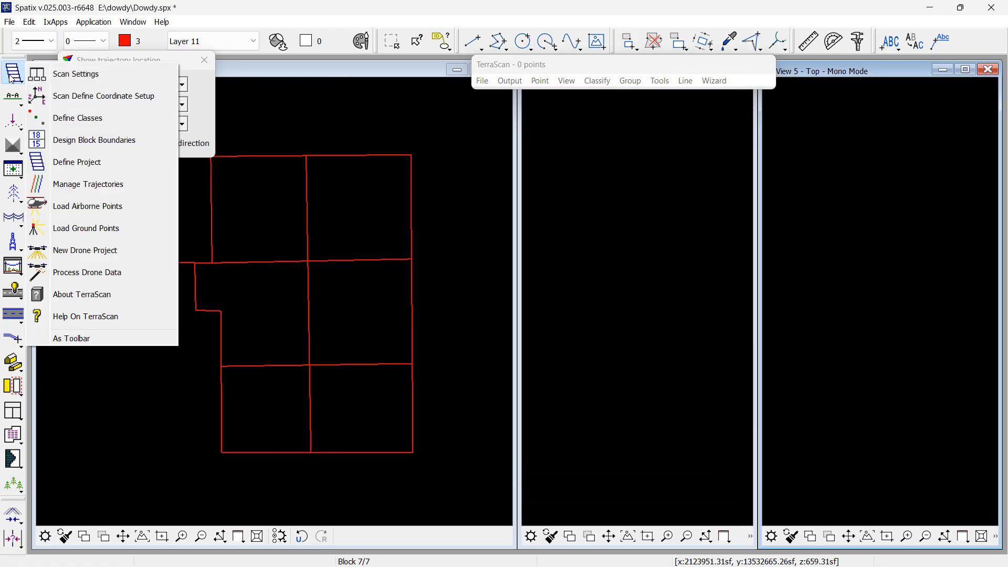
{"action": "left_click", "coordinate": [63, 163]}
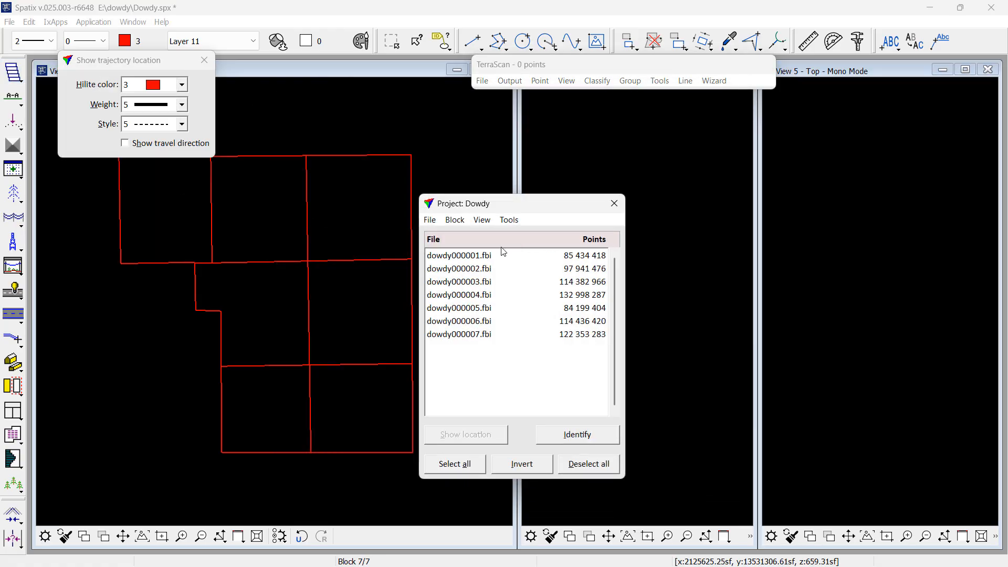
{"action": "left_click", "coordinate": [431, 219]}
{"action": "left_click", "coordinate": [449, 248]}
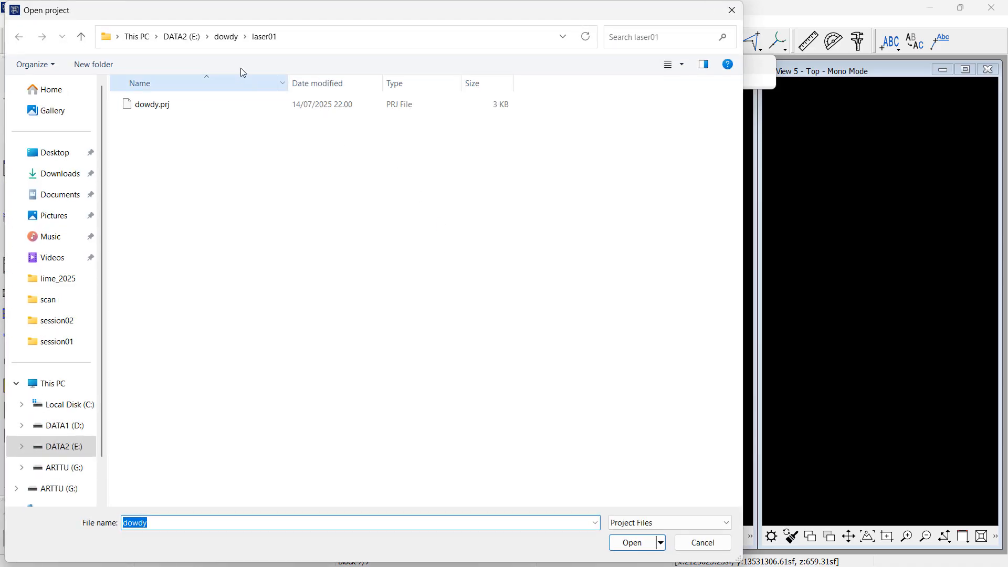
{"action": "left_click", "coordinate": [225, 36]}
{"action": "double_click", "coordinate": [167, 119]}
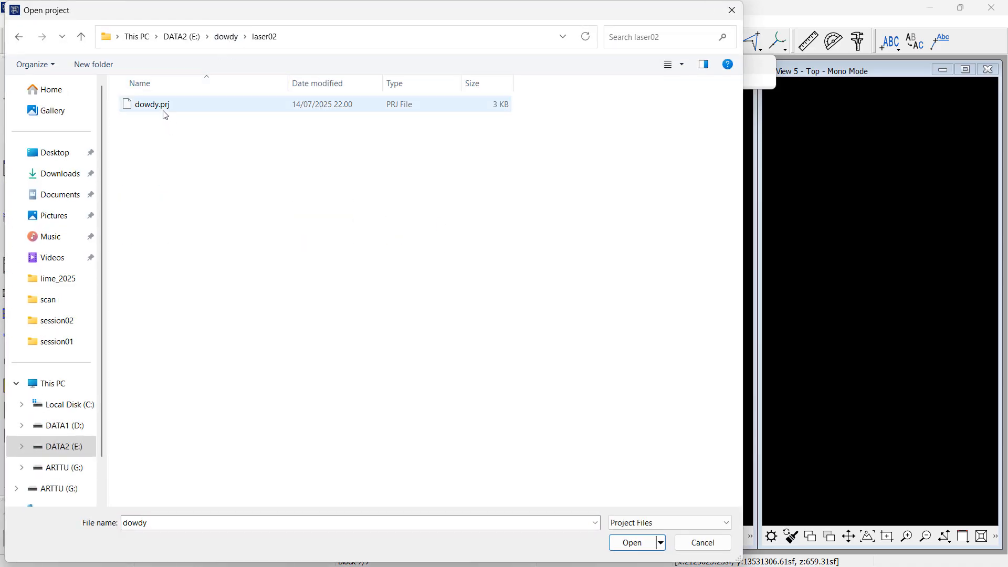
{"action": "double_click", "coordinate": [164, 114]}
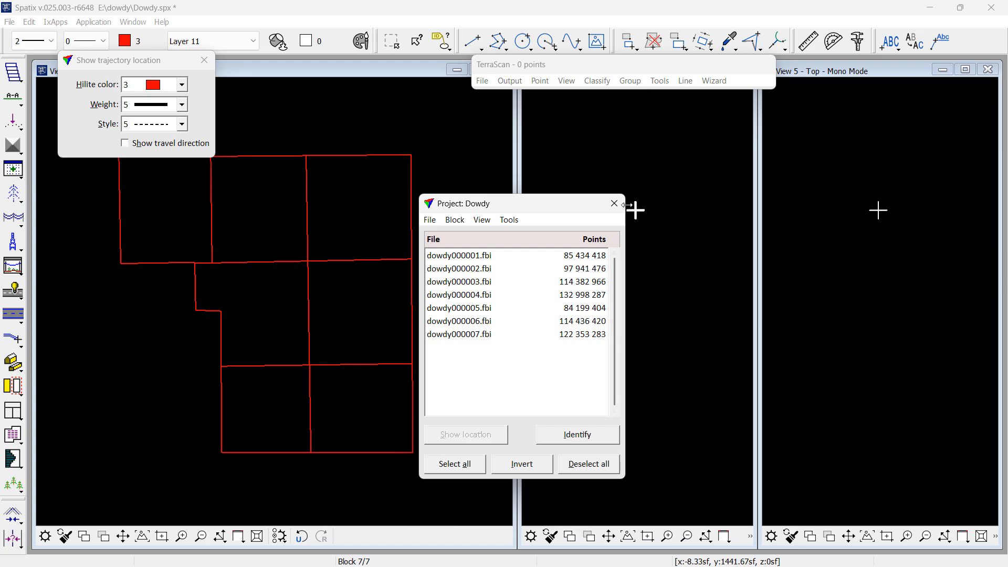
{"action": "left_click", "coordinate": [615, 204]}
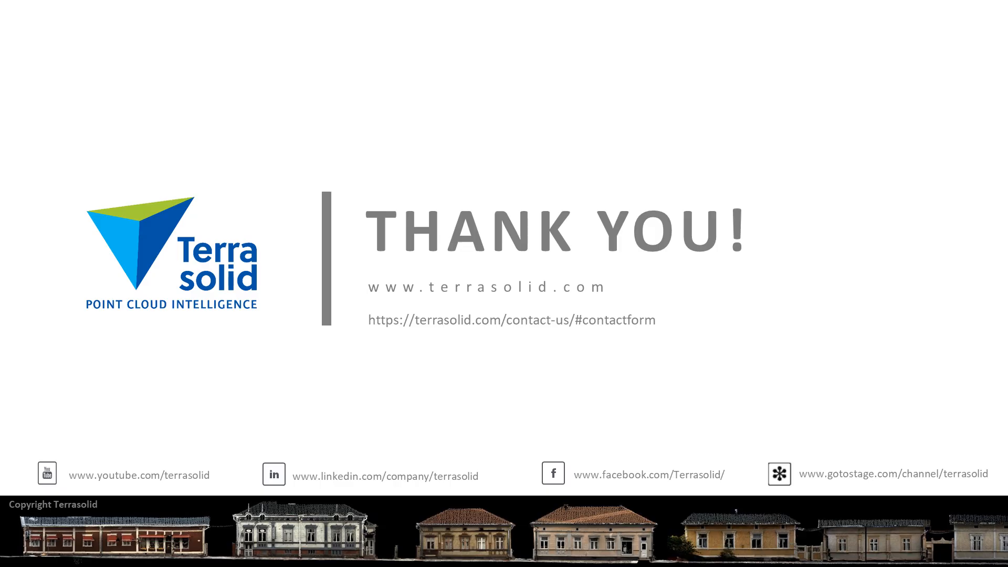